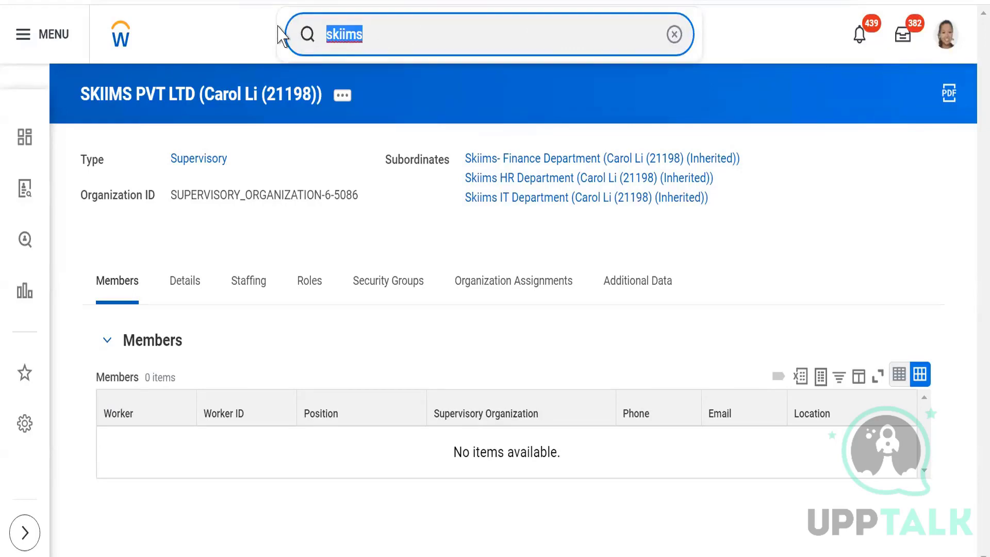
Open Create Job Requisition, look at the organization and worker type choices, then cancel it
type("create ")
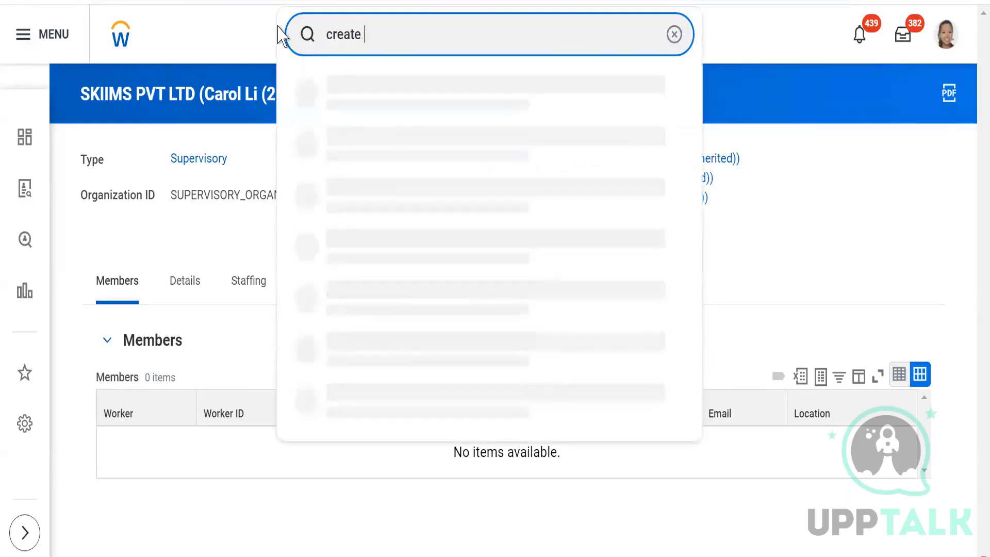
type("job requ")
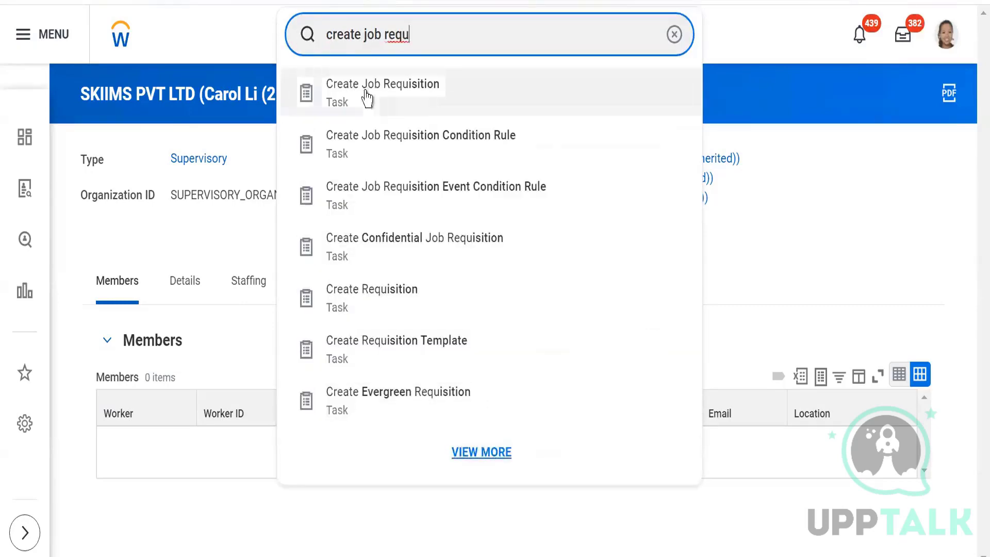
left_click(367, 98)
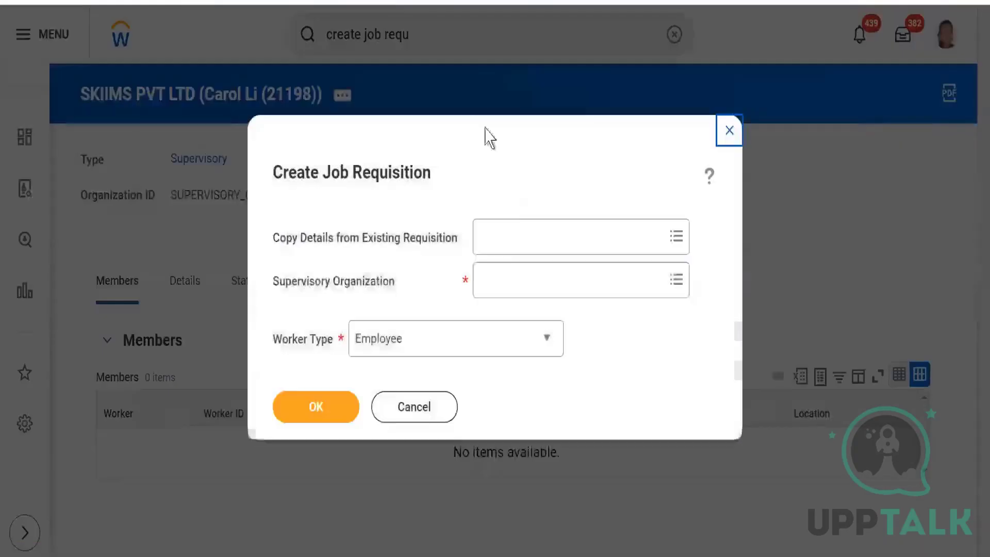
left_click(516, 294)
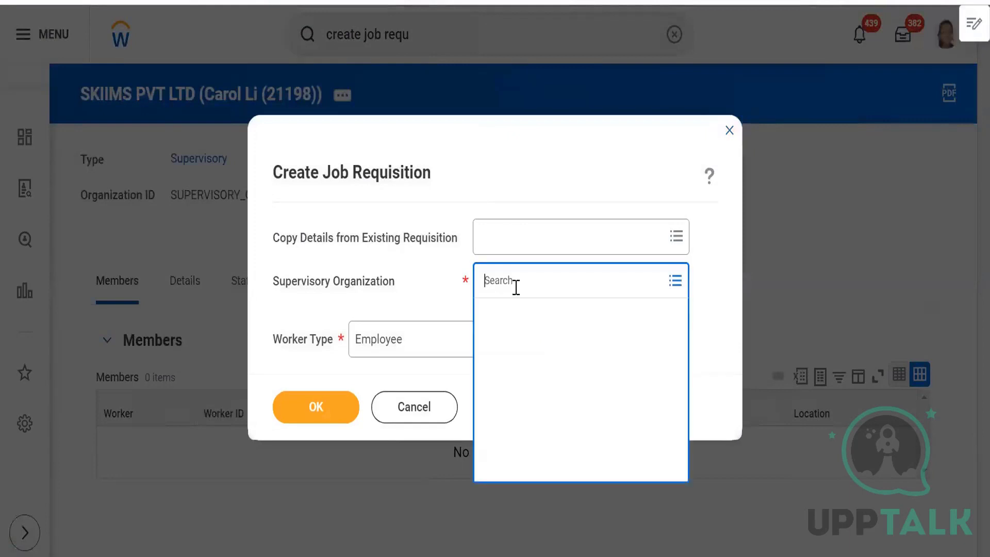
left_click(419, 288)
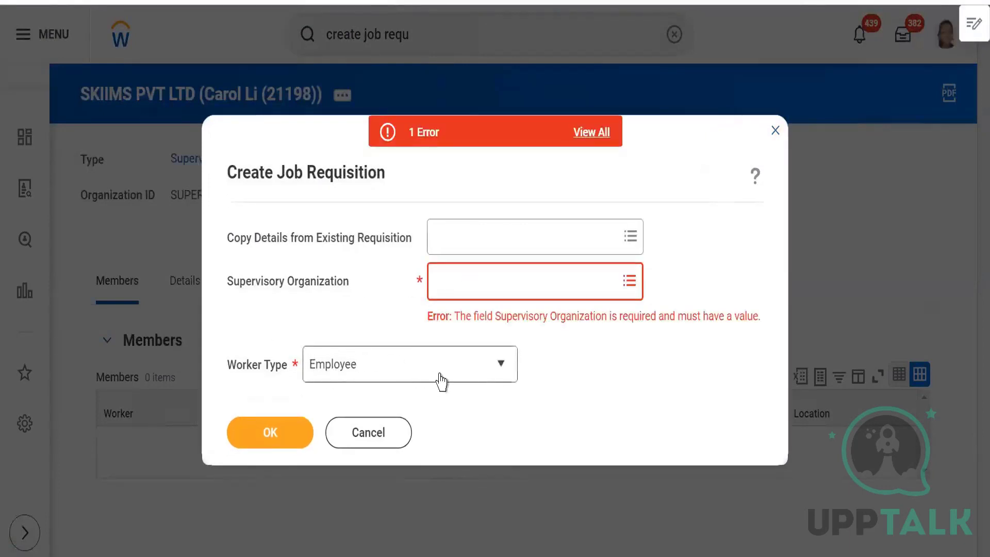
left_click(462, 372)
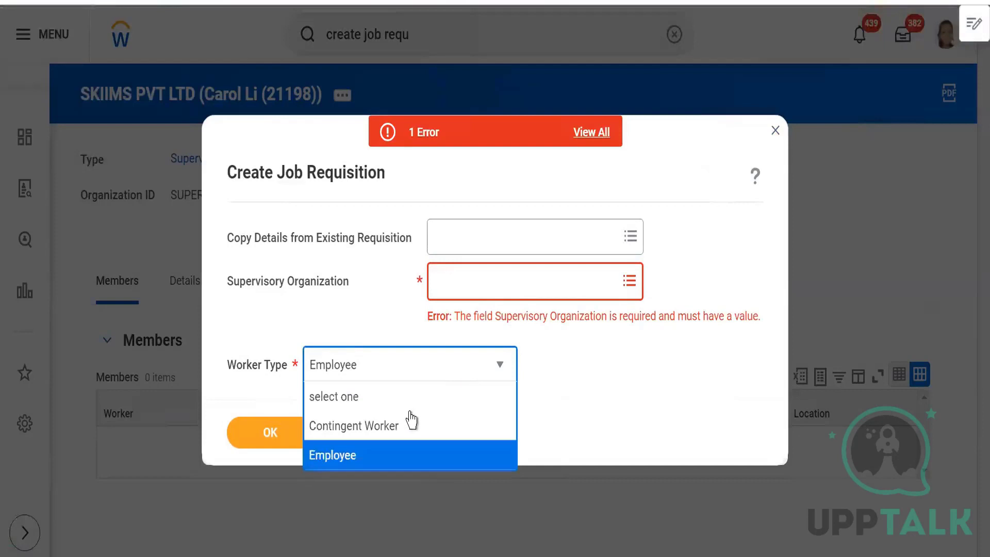
left_click(700, 409)
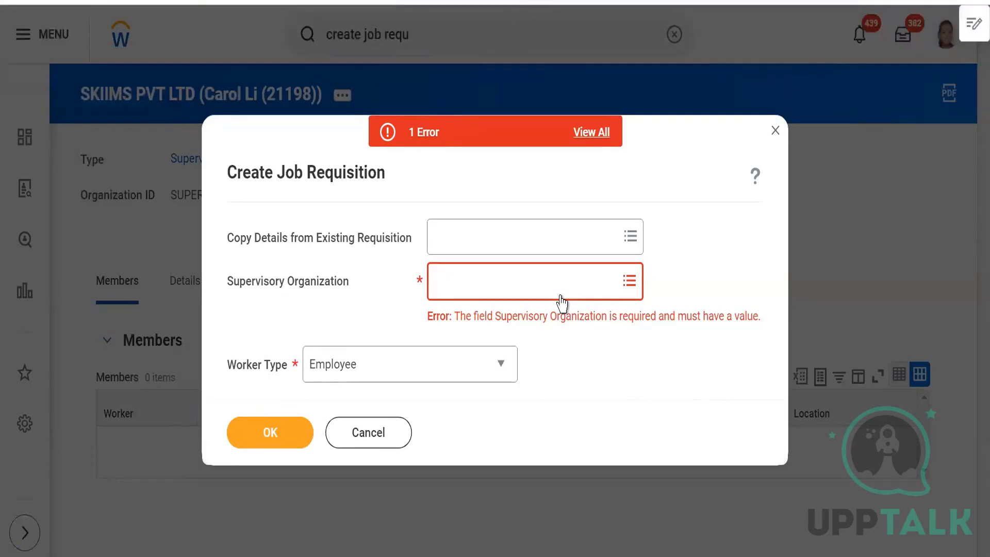
left_click(775, 129)
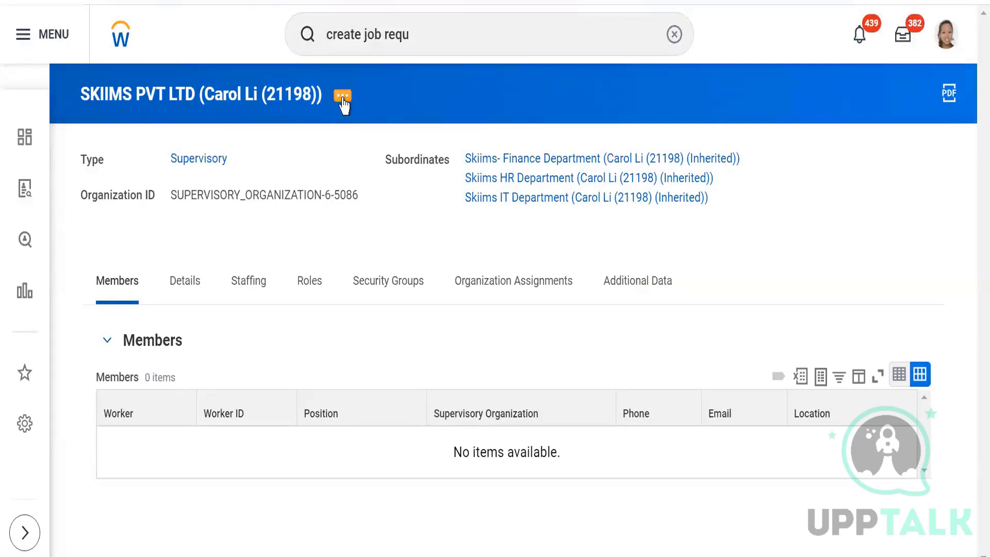
Search 'BP:skiims' and show the SKIIMS PVT LTD organization's staffing details and related actions
left_click(451, 34)
key("BackSpace")
key("BackSpace")
key("BackSpace")
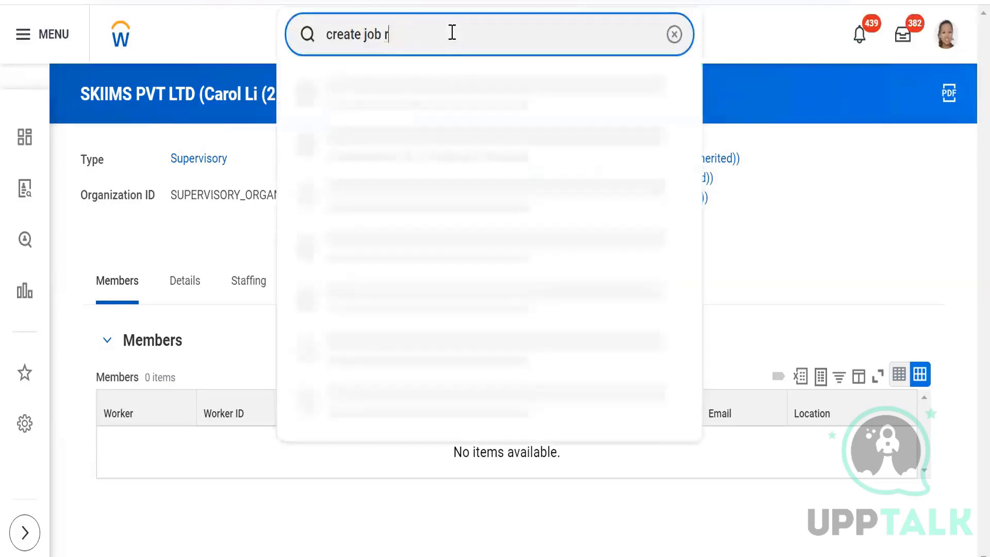
key("BackSpace")
key("BackSpace")
key("BackSpace")
key("BackSpace")
key("BackSpace")
key("BackSpace")
key("BackSpace")
key("BackSpace")
key("BackSpace")
key("BackSpace")
key("BackSpace")
key("BackSpace")
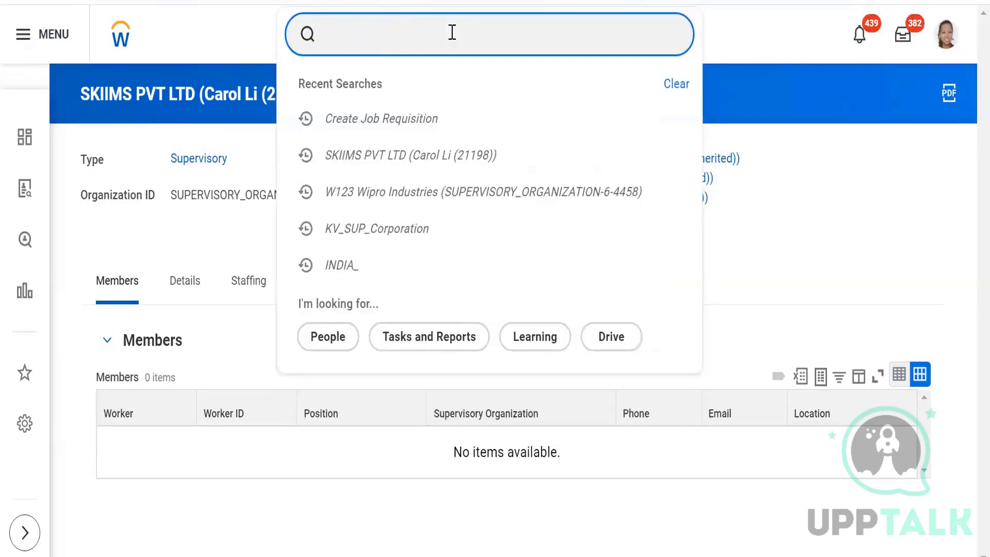
type("BP")
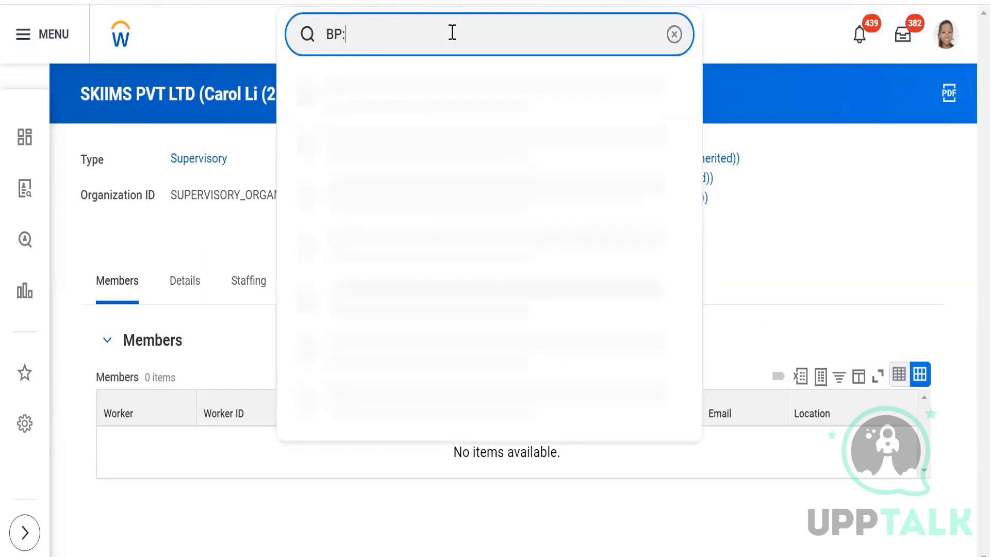
type(":sk")
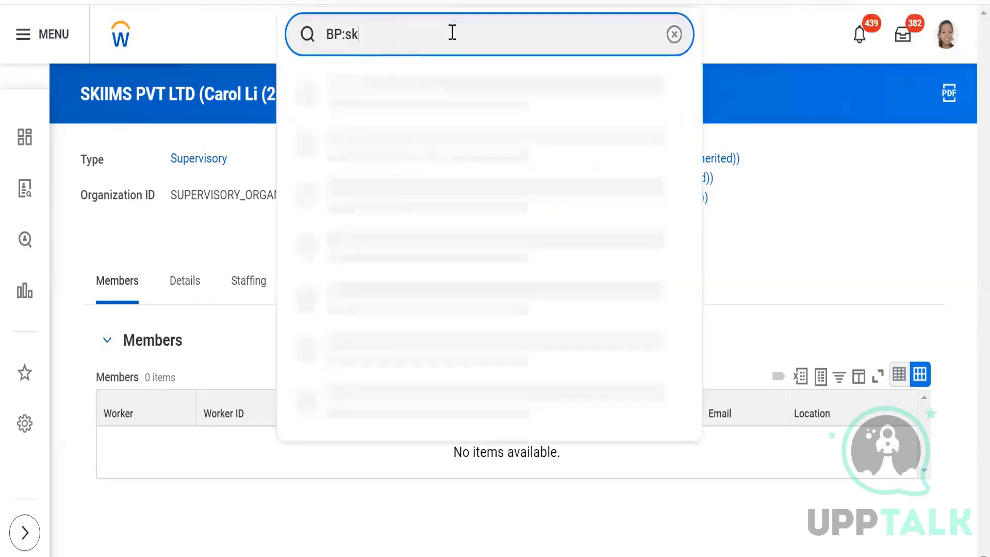
type("iims")
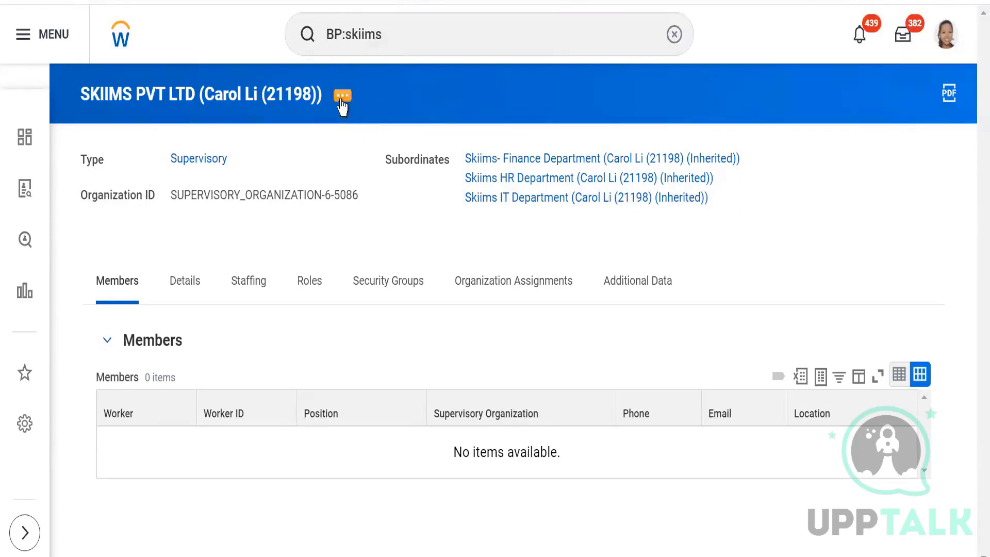
left_click(240, 283)
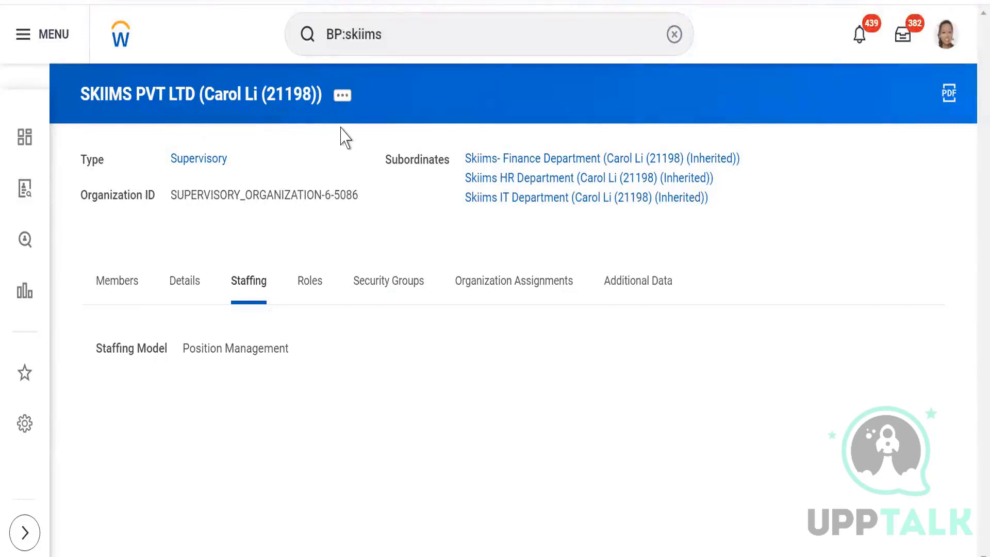
left_click(342, 98)
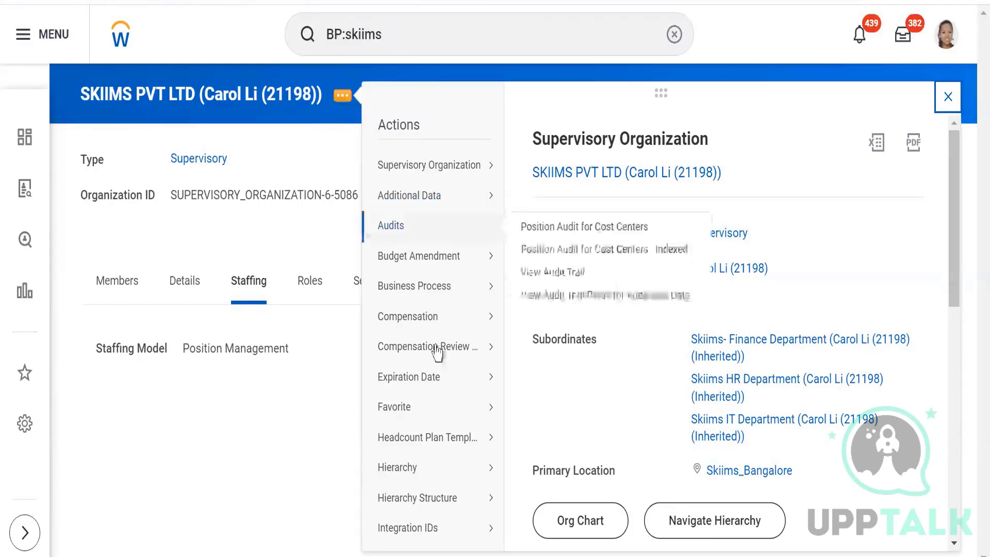
From the organization's Actions menu, choose Staffing > Create Position for SKIIMS PVT LTD
mouse_move(440, 394)
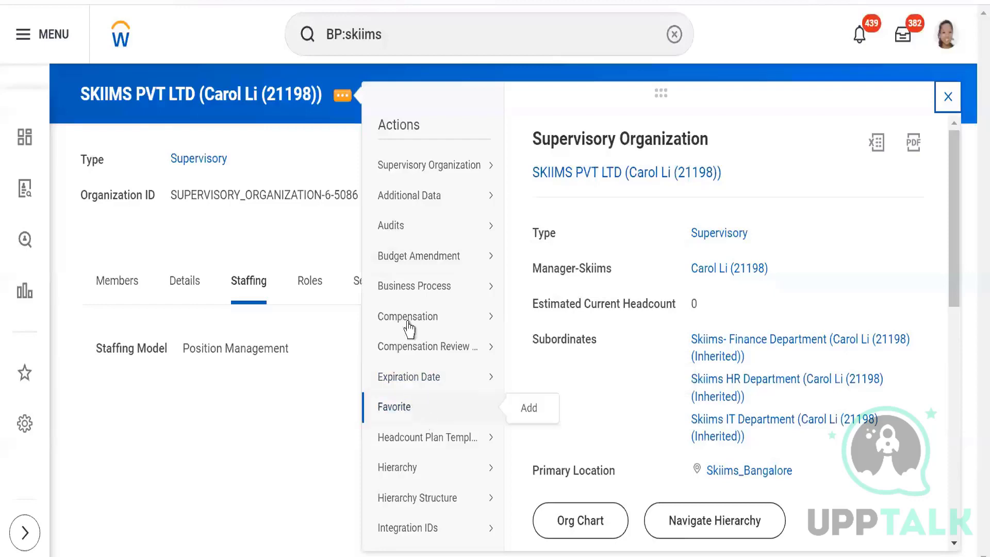
scroll(418, 428, "down", 5)
mouse_move(411, 407)
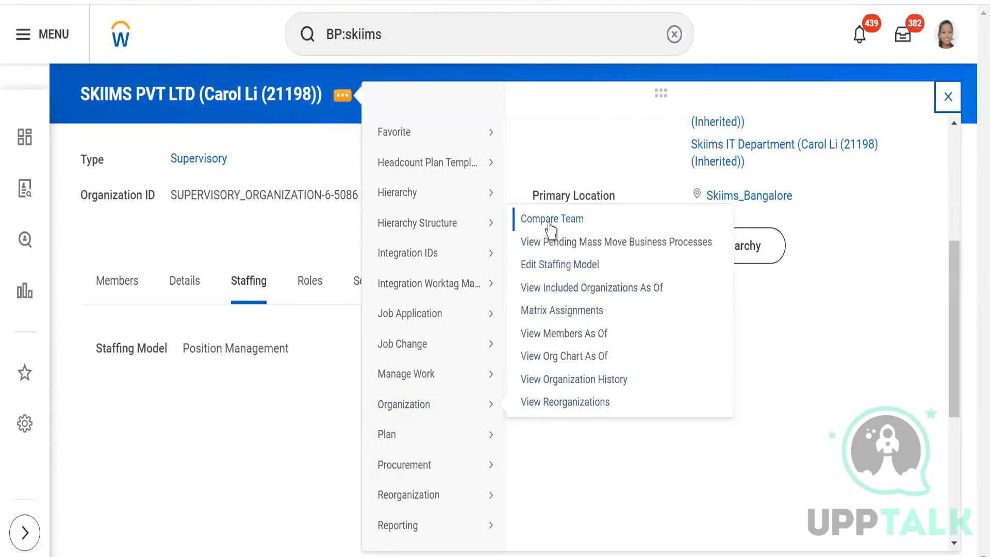
scroll(428, 402, "down", 3)
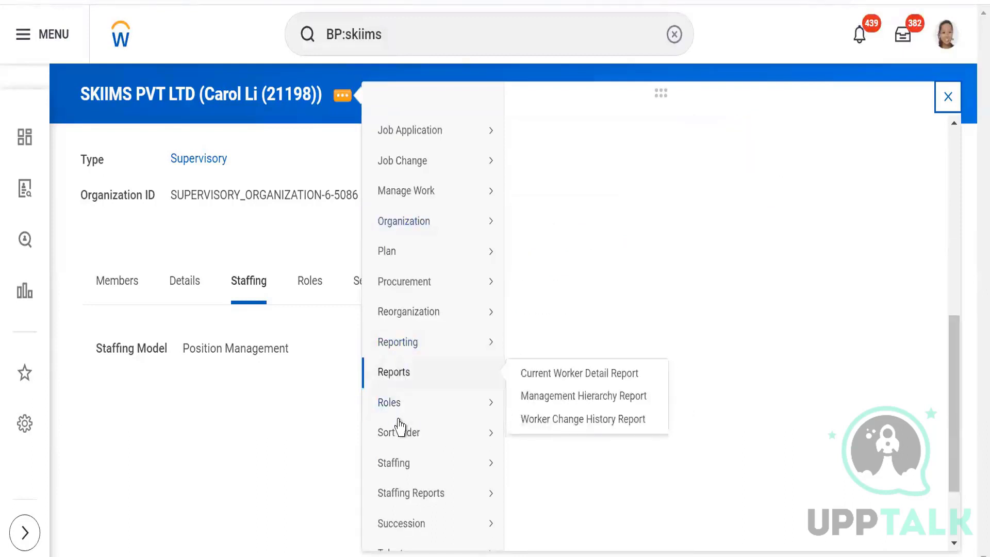
mouse_move(410, 468)
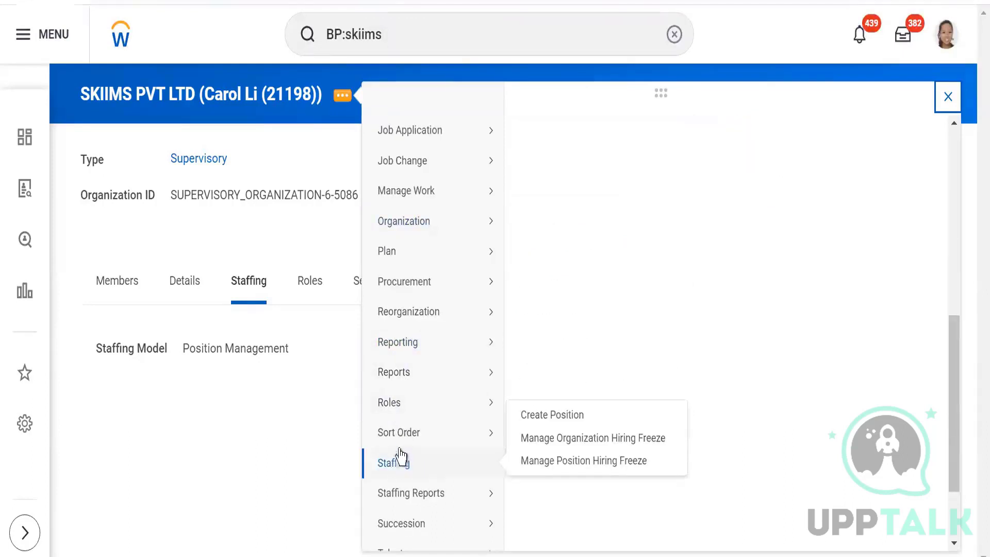
mouse_move(407, 358)
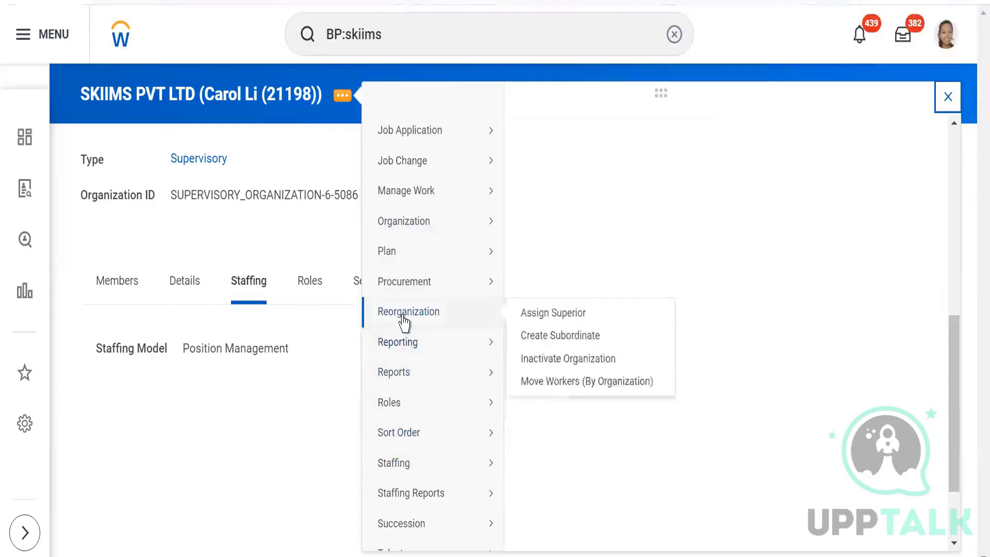
mouse_move(404, 226)
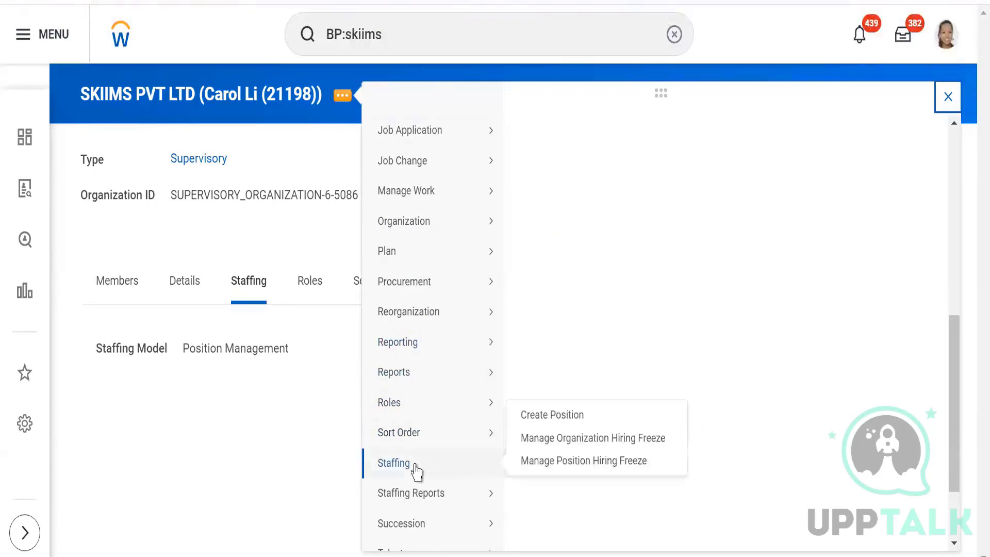
left_click(555, 419)
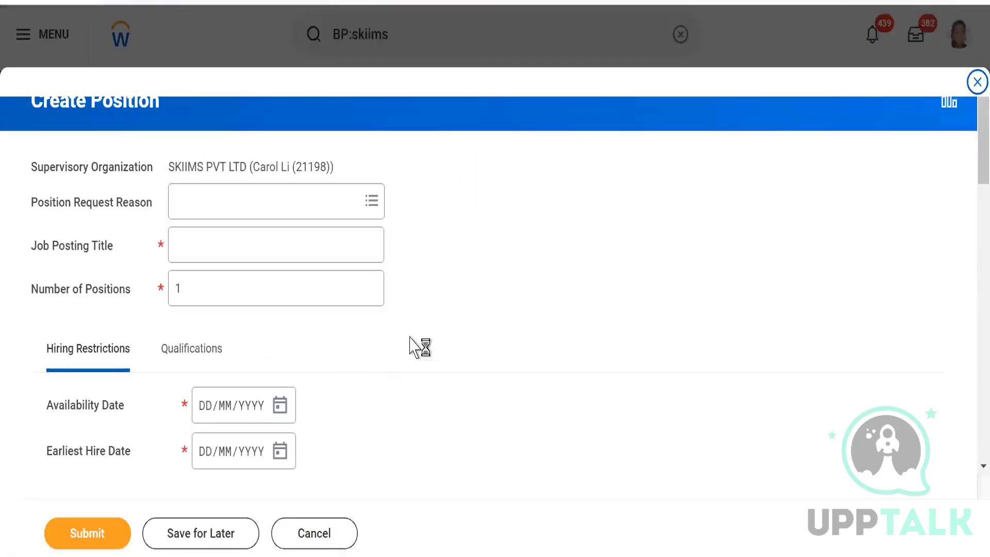
Enter 'Skiims_ Workday Recruitment Consultant' as the new position's Job Posting Title
left_click(202, 209)
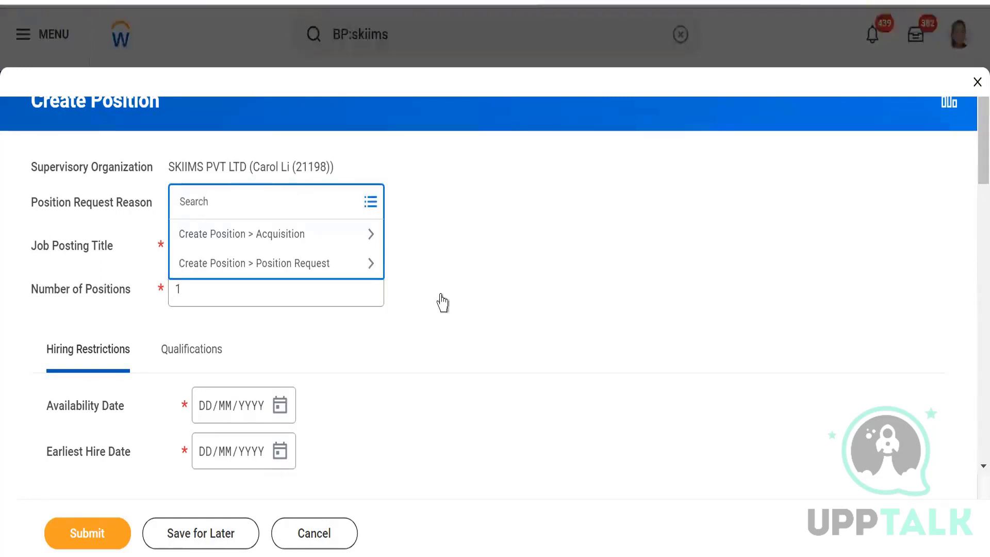
left_click(405, 262)
left_click(212, 247)
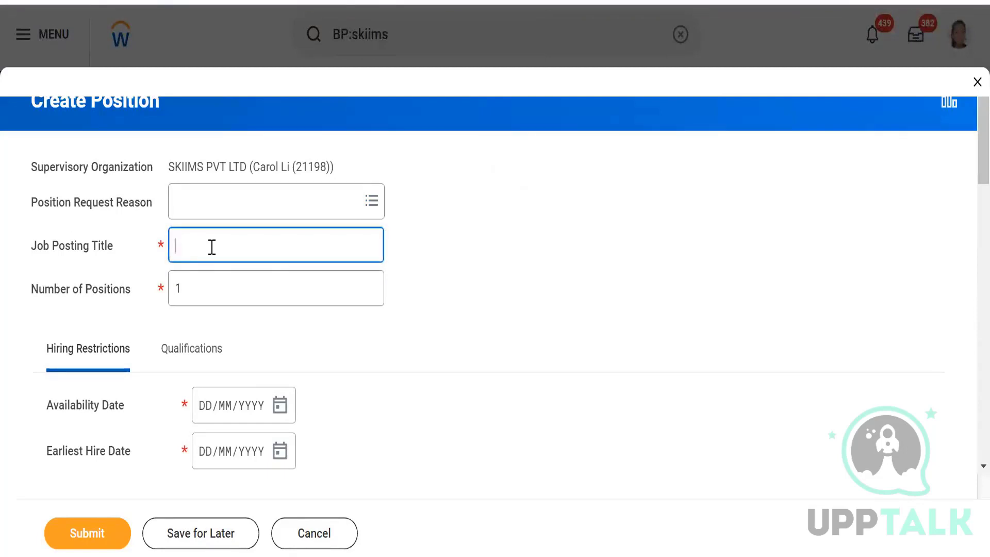
type("Skiims")
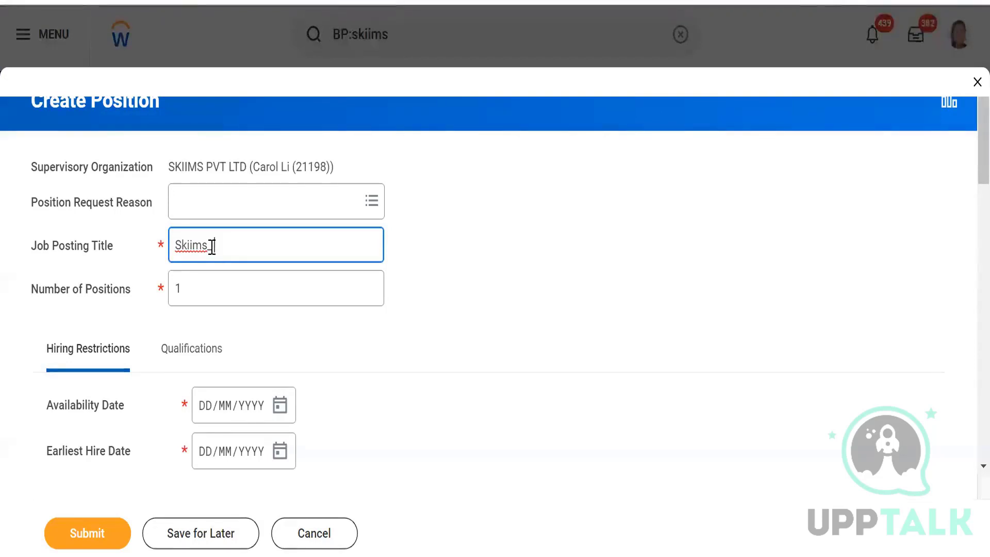
type("ork")
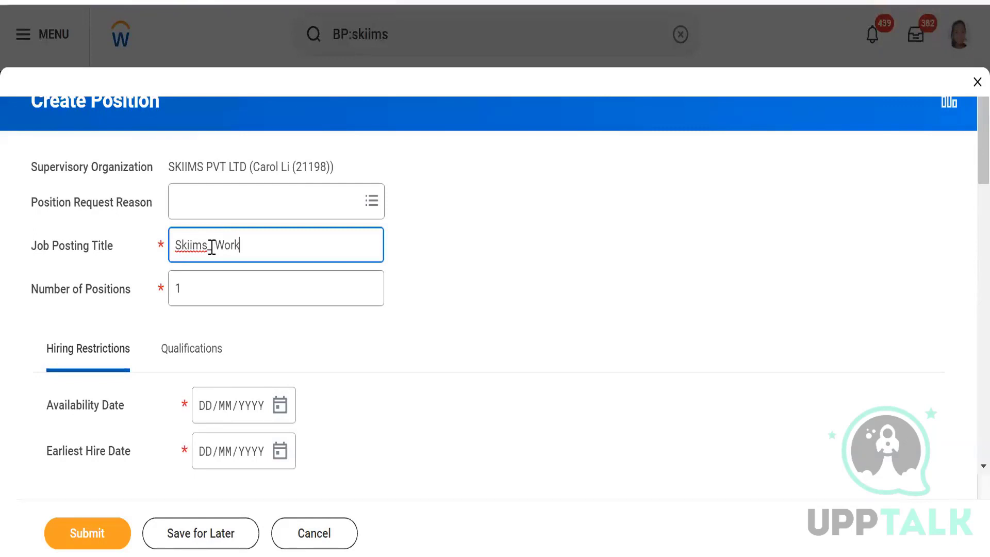
type("day Recruiter")
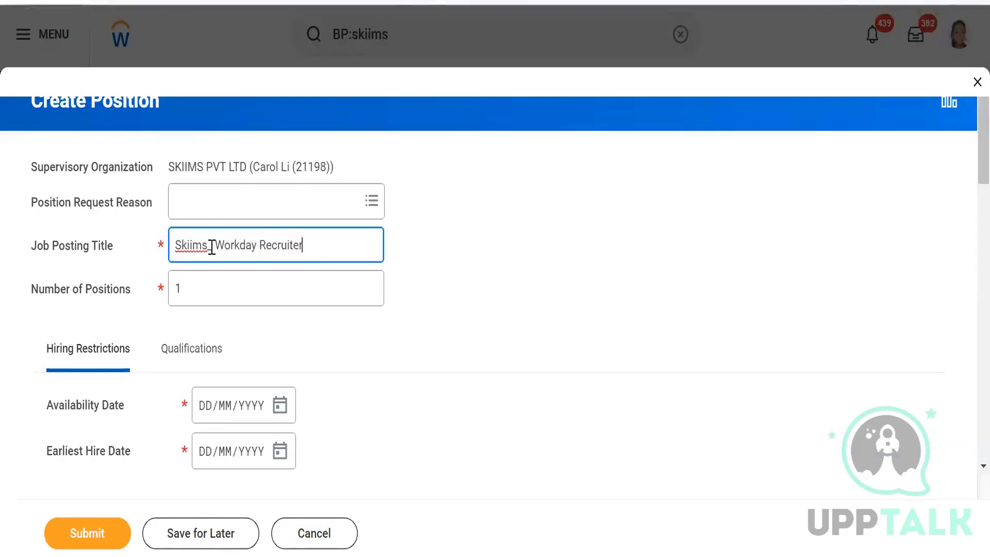
key("BackSpace")
key("BackSpace")
key("BackSpace")
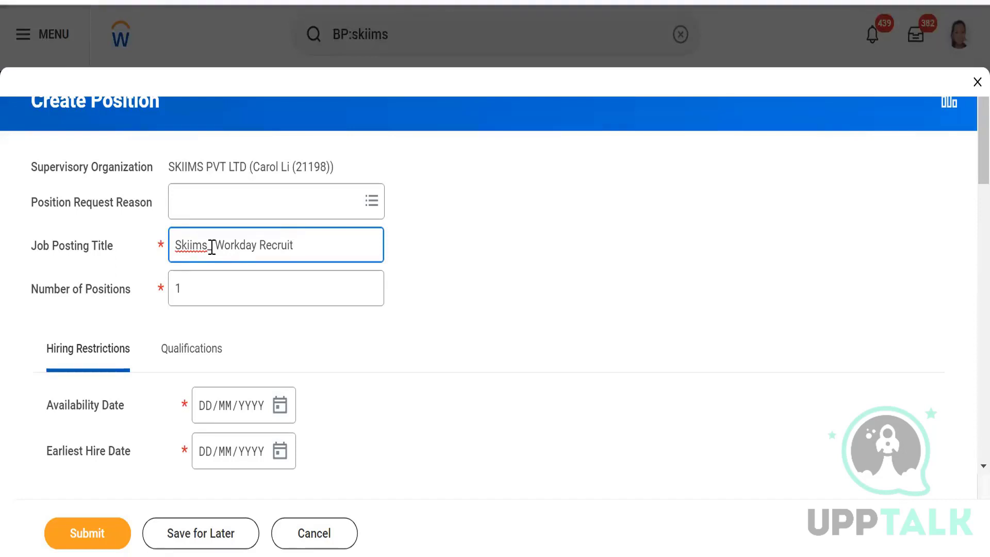
type("nt Consultant")
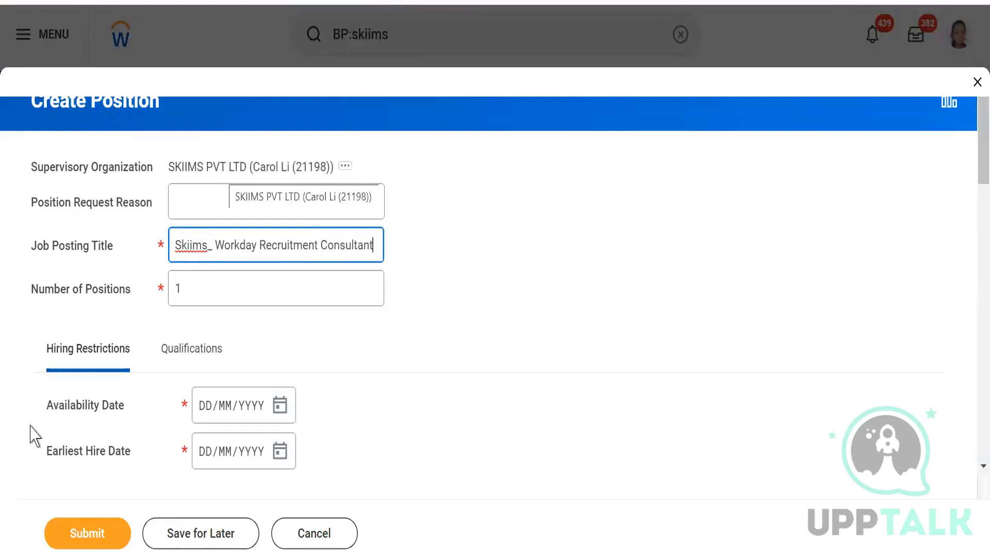
Set both the availability date and earliest hire date to 08/09/2023
scroll(449, 299, "down", 4)
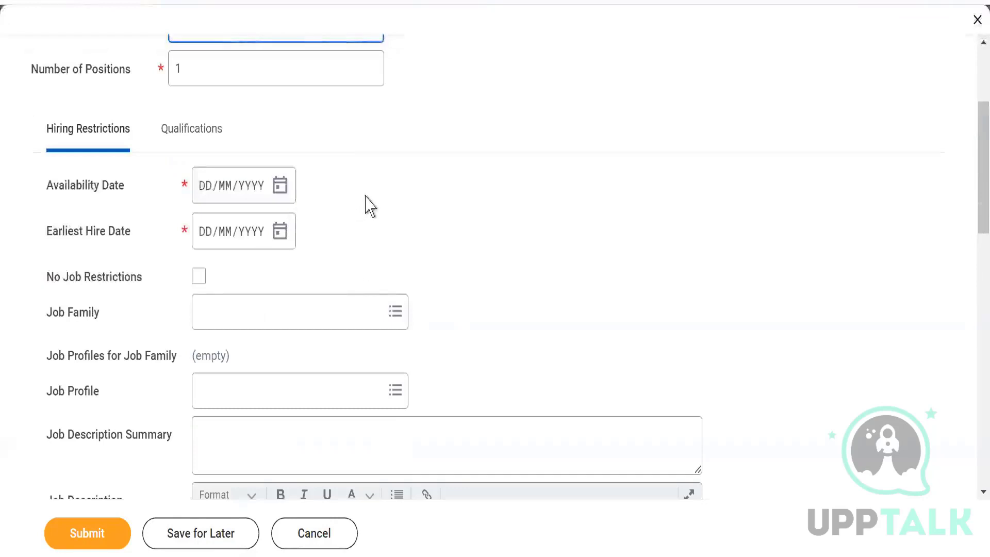
left_click(280, 193)
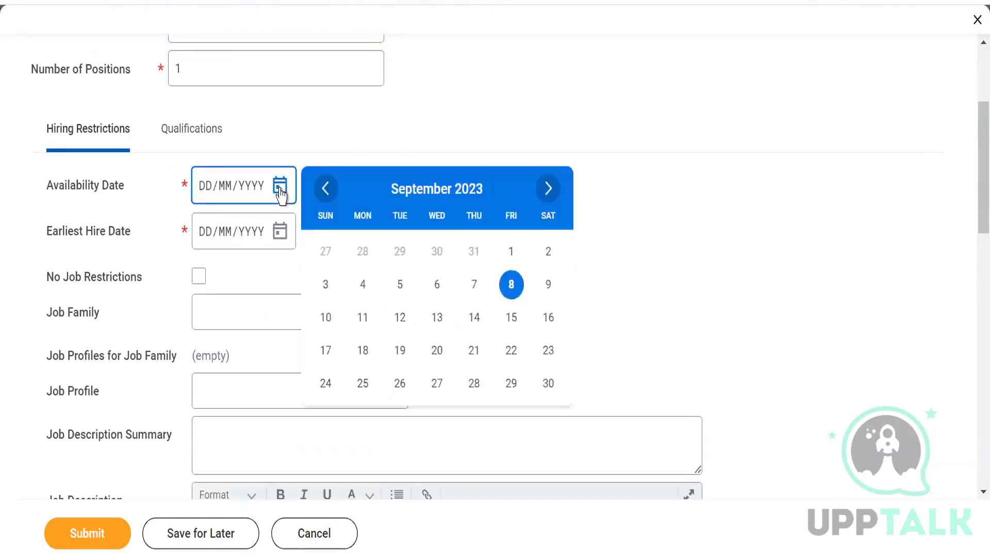
left_click(514, 292)
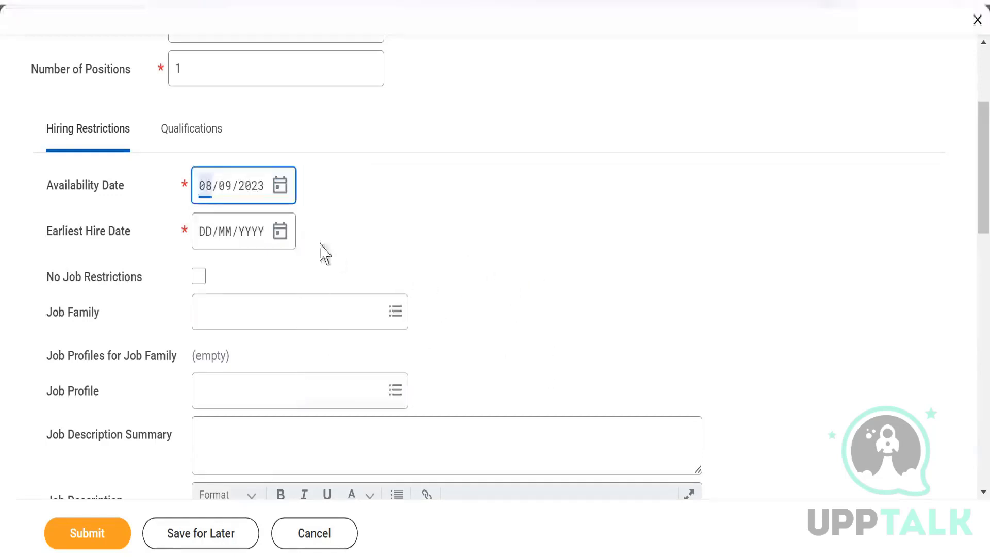
left_click(284, 237)
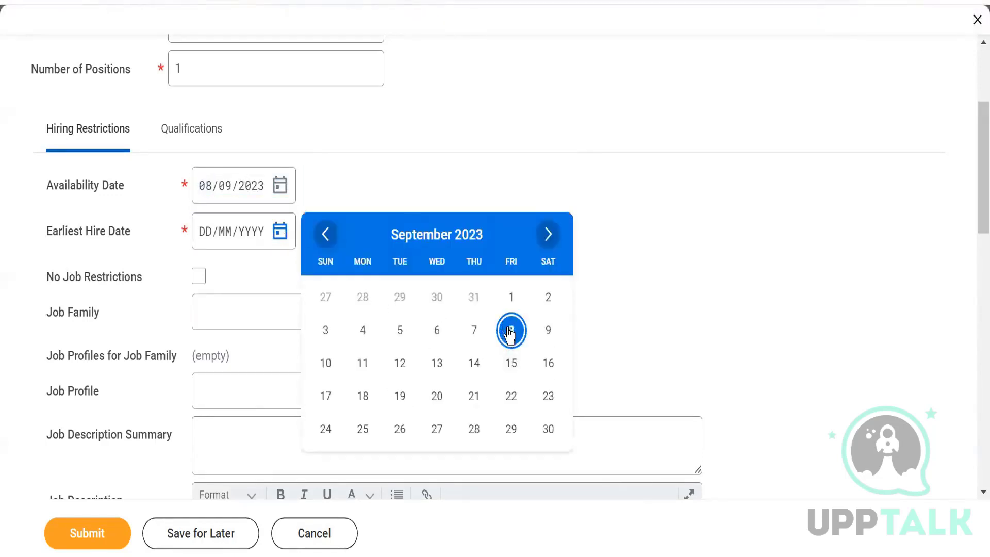
left_click(511, 333)
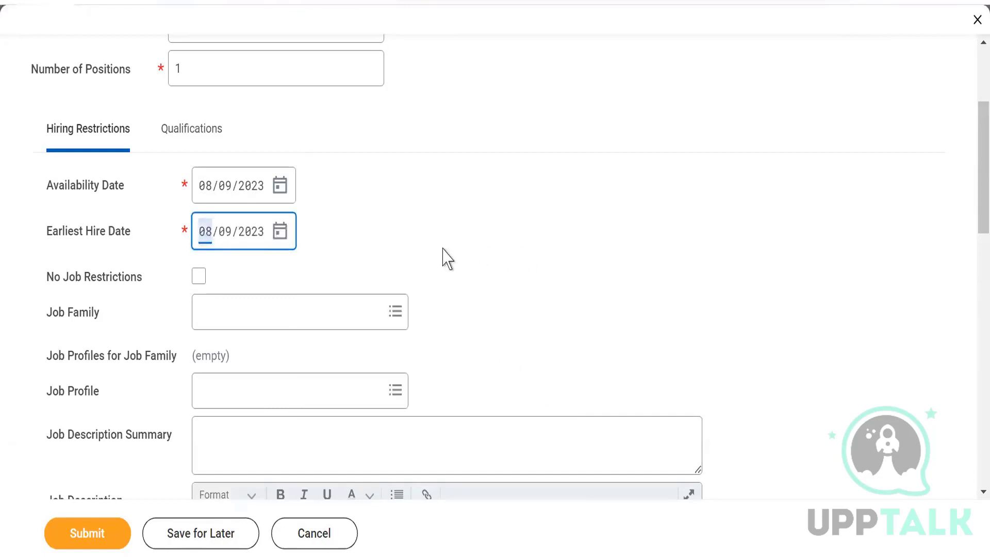
Search job profiles for 'Skiims', tick No Job Restrictions, and submit the position
left_click(257, 391)
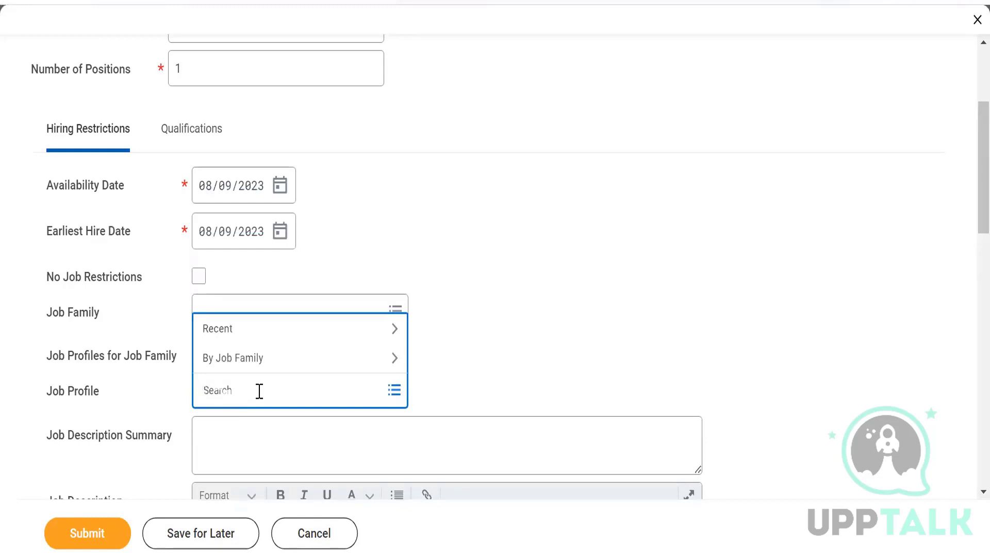
type("Skiims")
key("Return")
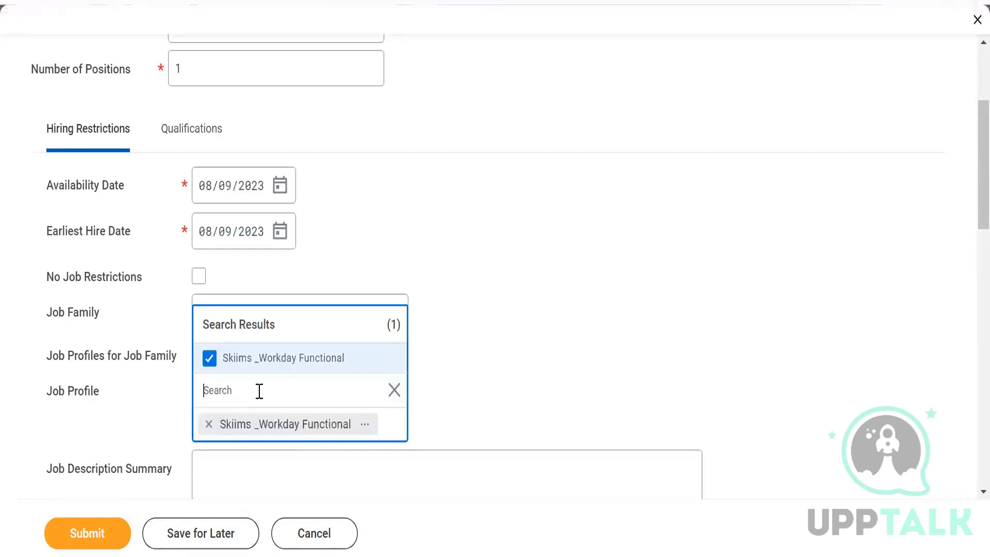
left_click(471, 263)
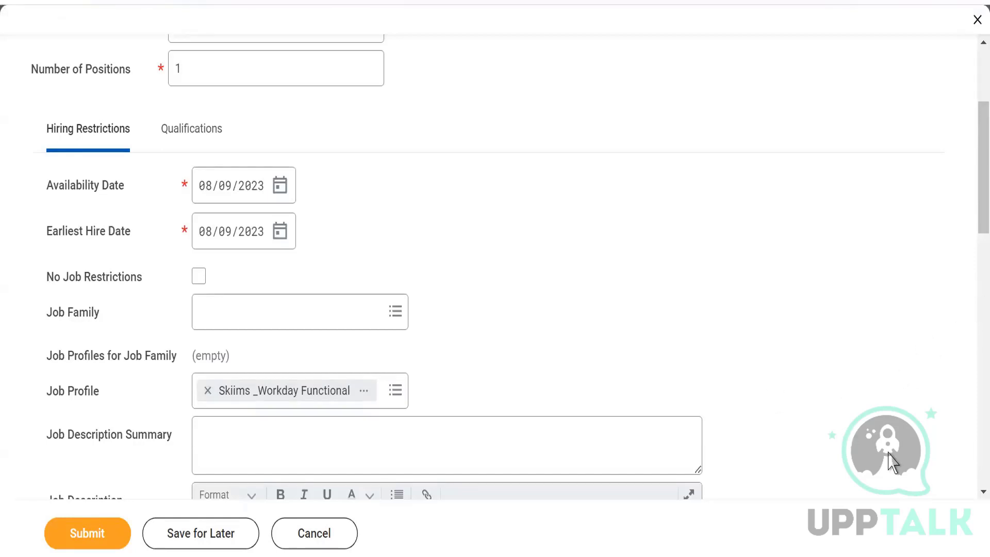
scroll(380, 265, "down", 5)
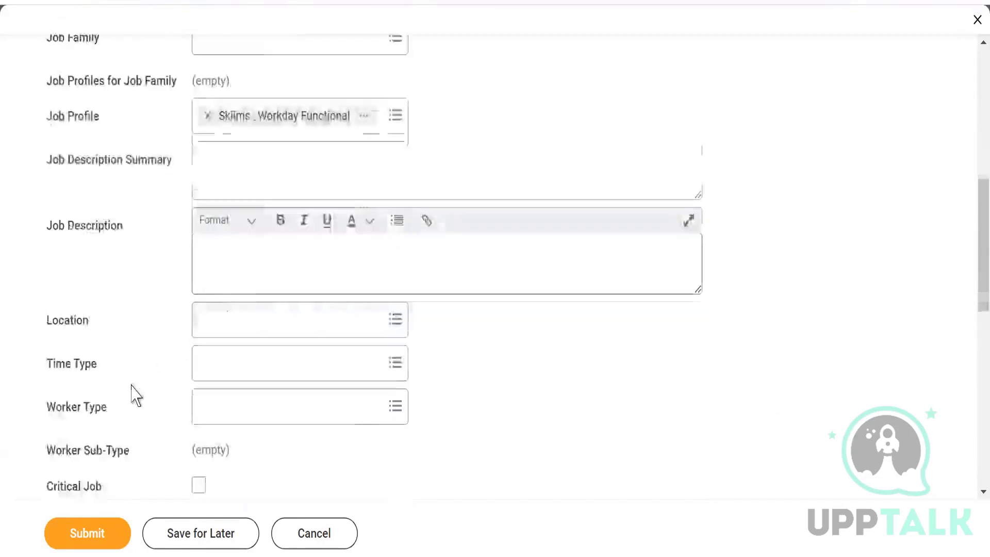
scroll(132, 376, "up", 5)
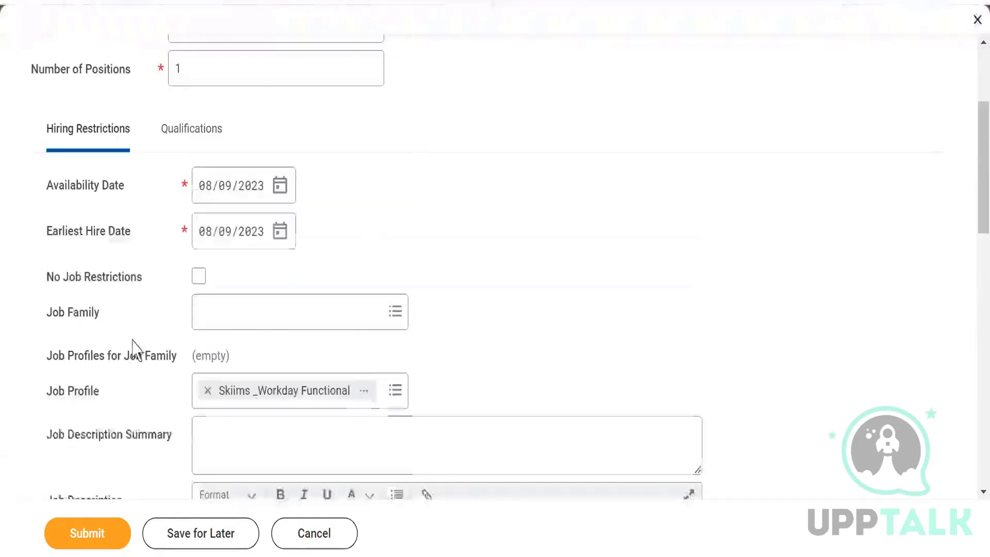
left_click(199, 281)
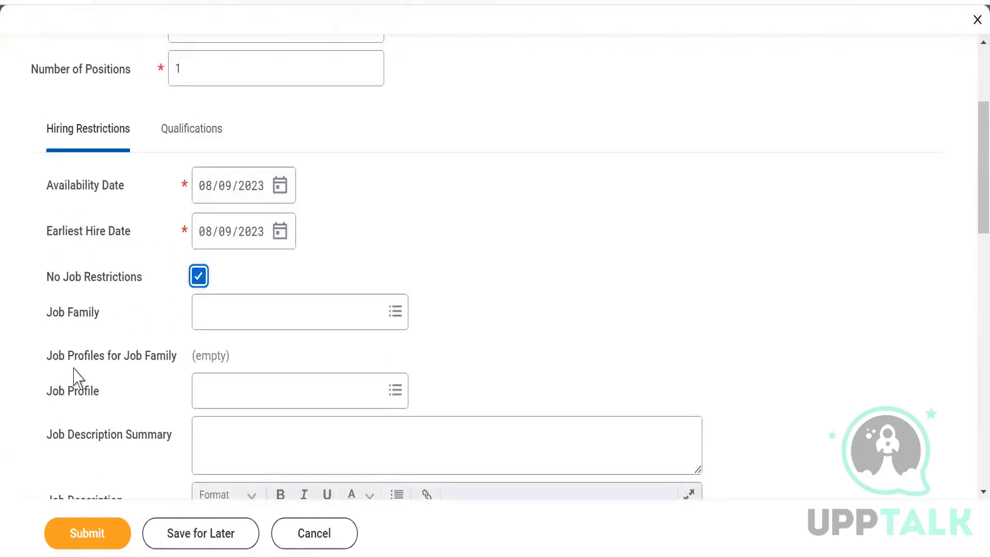
scroll(115, 347, "down", 8)
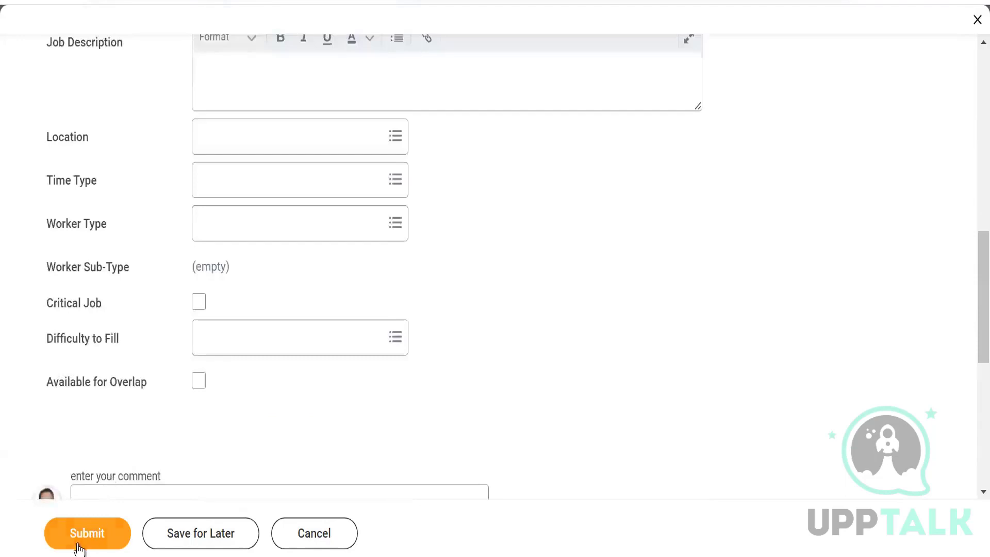
left_click(78, 546)
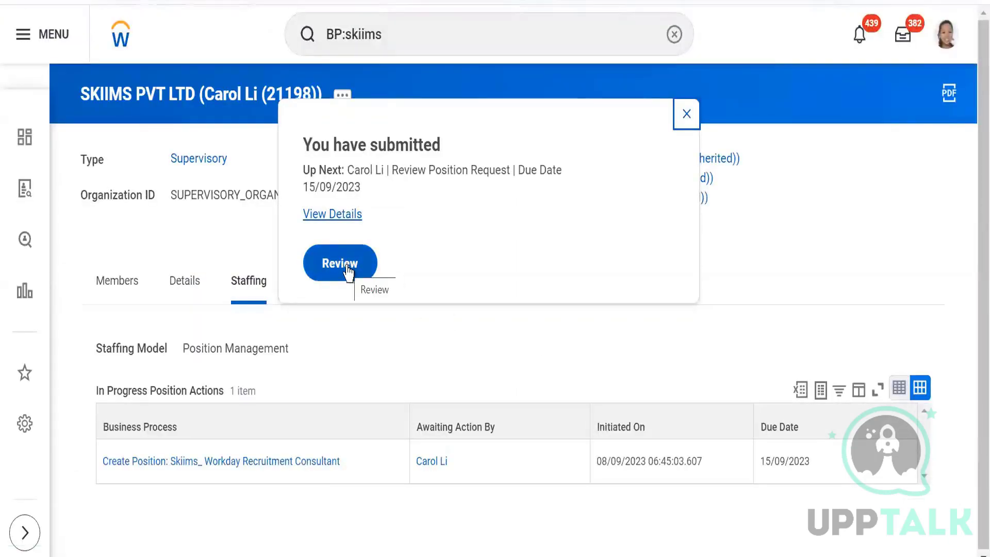
Review the submitted Skiims_ Workday Recruitment Consultant position request and approve it
left_click(348, 269)
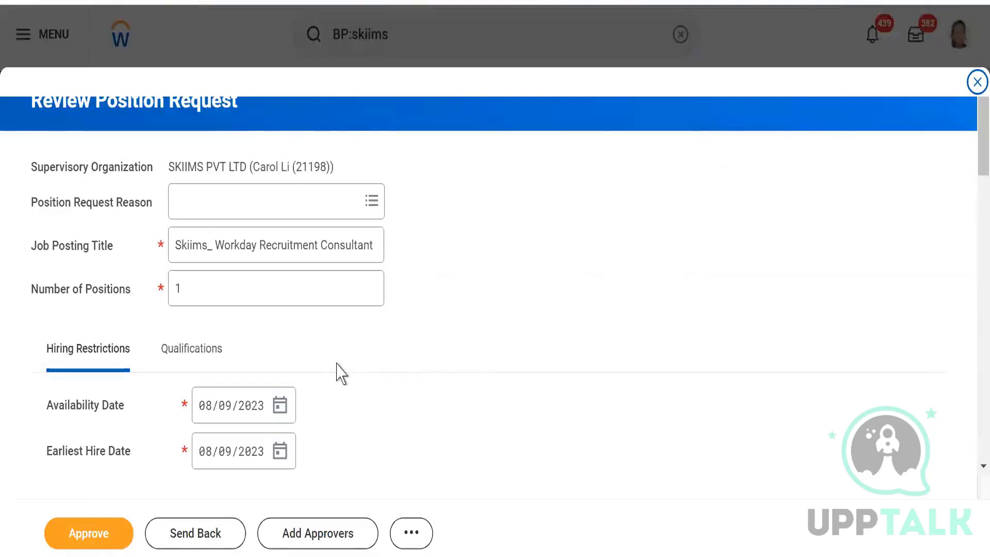
scroll(341, 374, "down", 4)
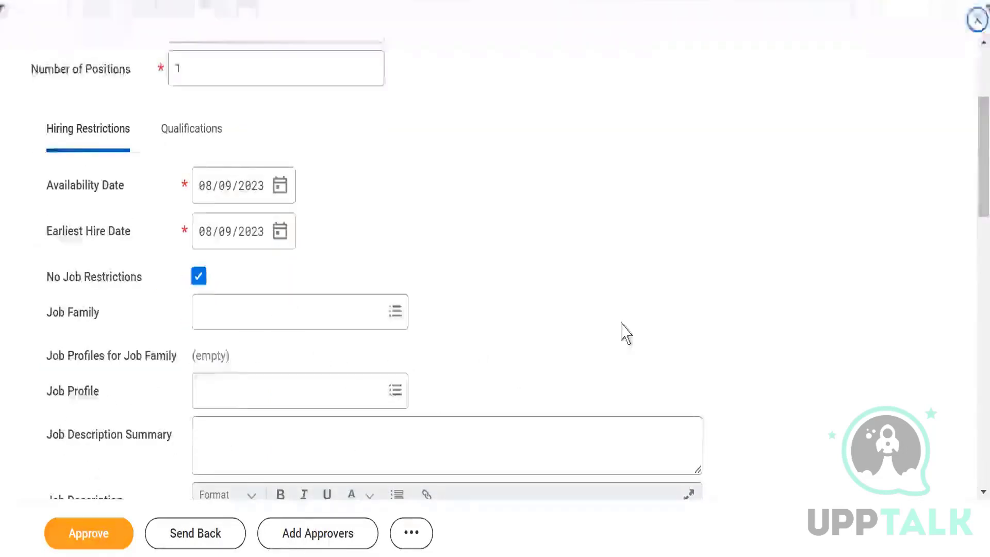
scroll(625, 331, "up", 4)
left_click(92, 532)
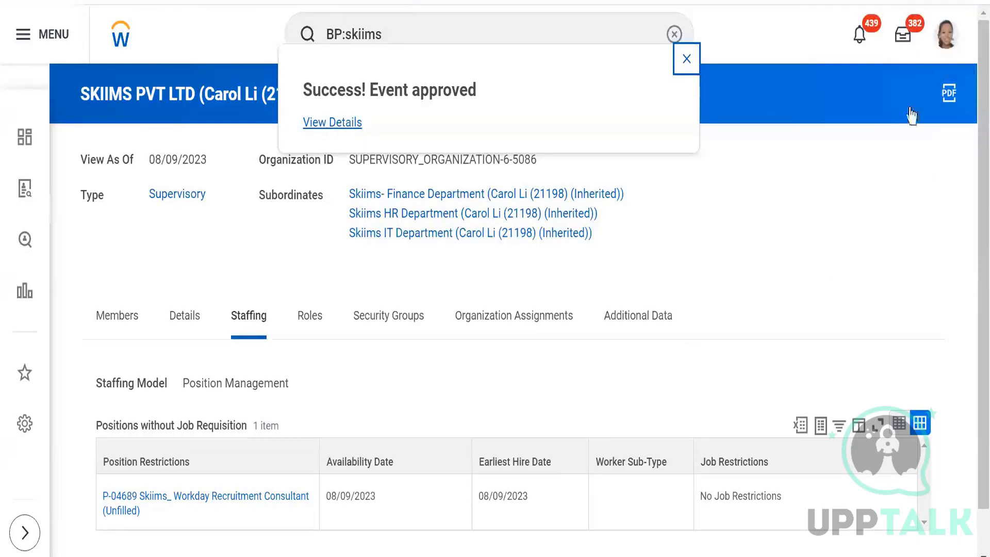
Close the approval popup and scroll to the unfilled P-04689 position without job requisition
left_click(687, 60)
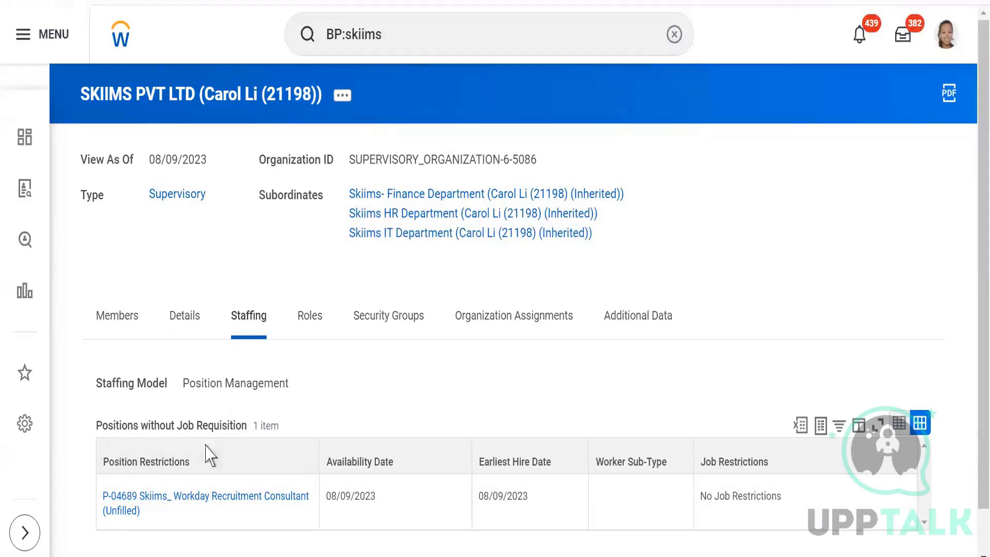
scroll(209, 365, "down", 1)
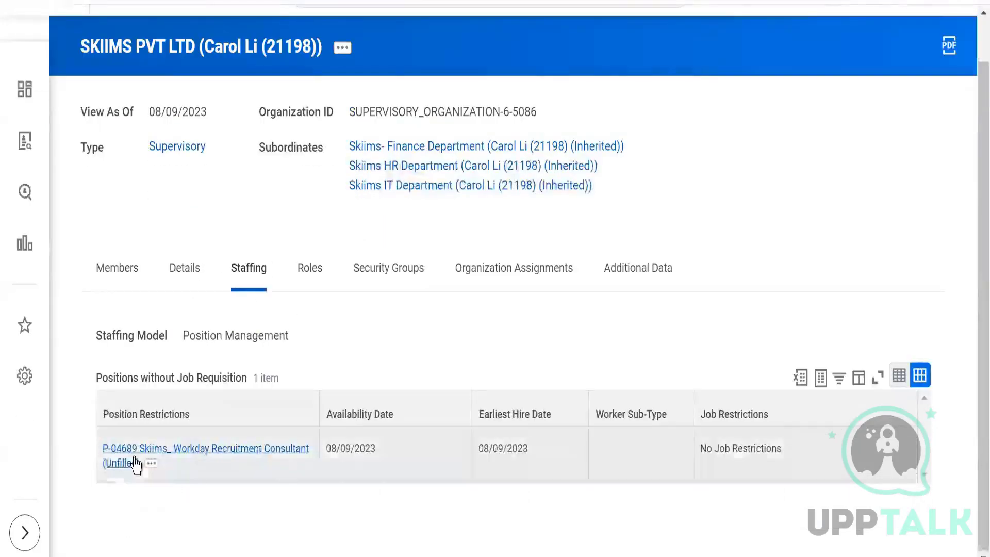
Search 'Create job requis' and launch the Create Job Requisition task
scroll(389, 372, "up", 1)
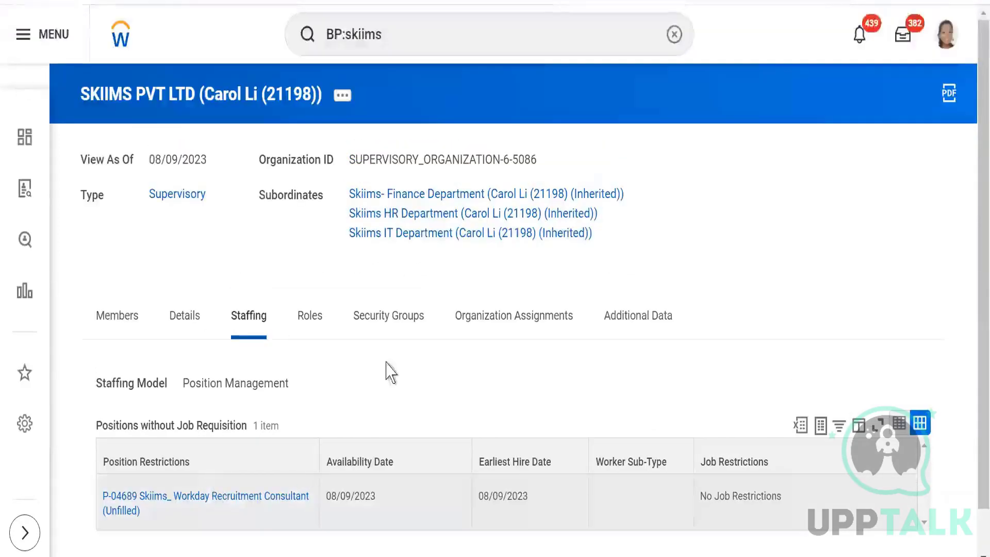
left_click(415, 36)
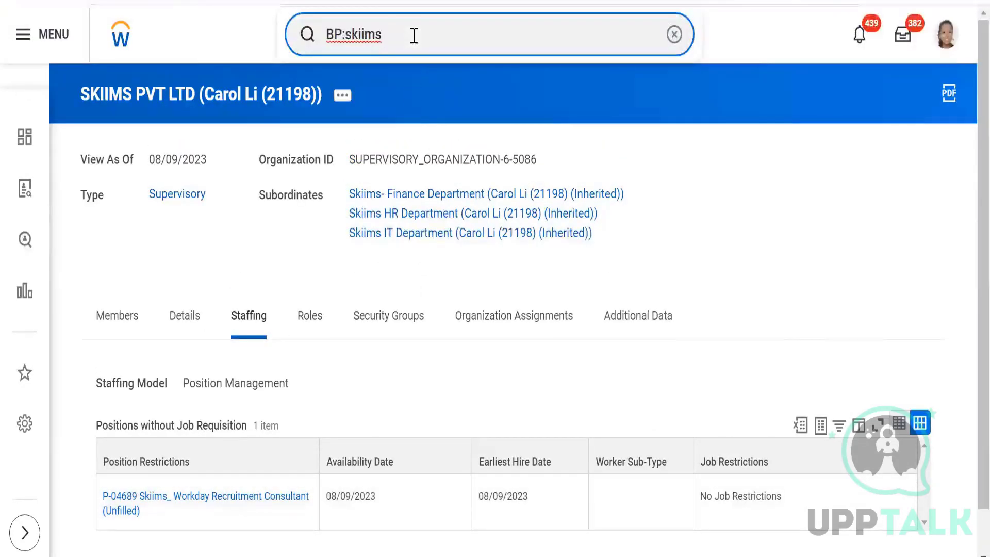
key("BackSpace")
key("BackSpace")
key("BackSpace")
key("BackSpace")
key("BackSpace")
key("BackSpace")
key("BackSpace")
key("BackSpace")
key("BackSpace")
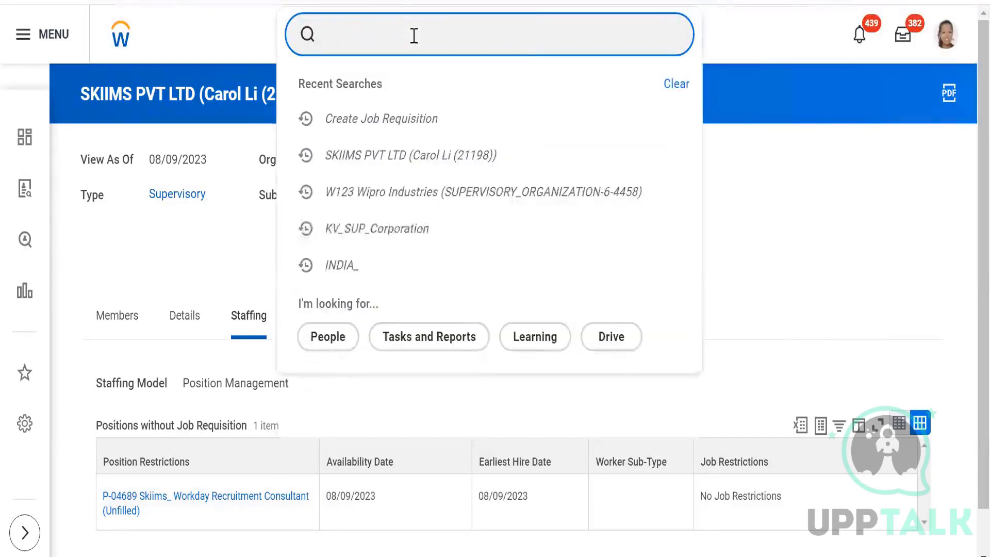
type("Create ")
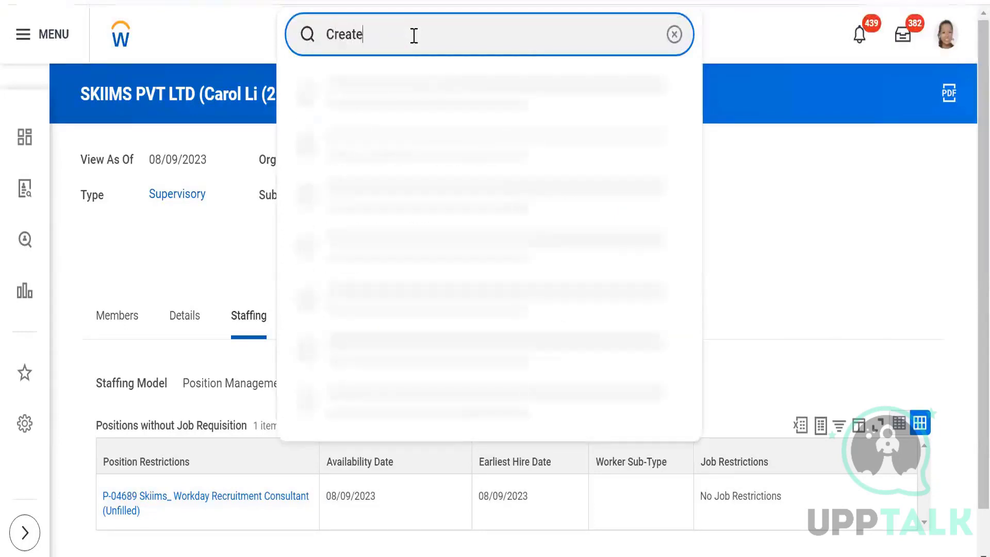
type("job requis")
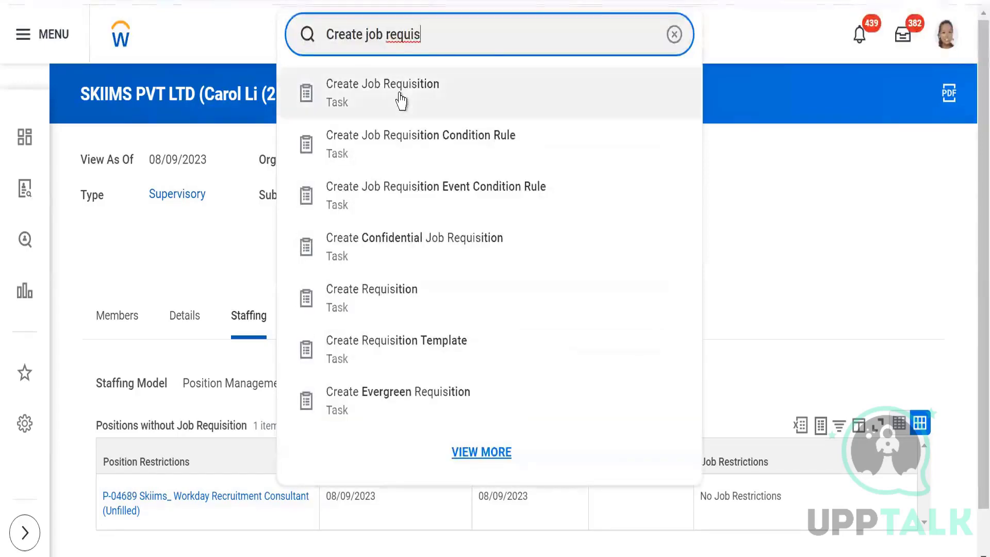
left_click(402, 101)
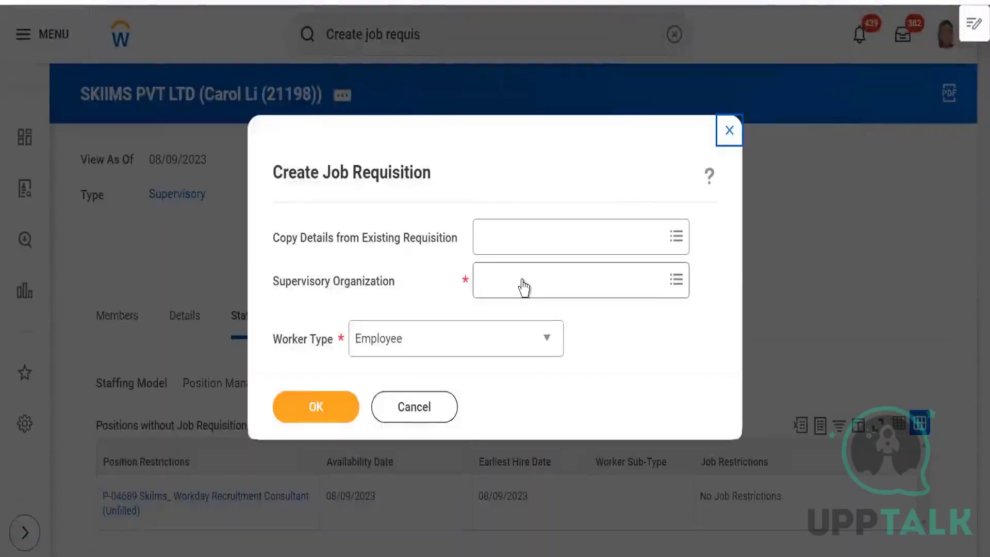
Choose SKIIMS PVT LTD as supervisory organization and existing position P-04689, then confirm
left_click(523, 280)
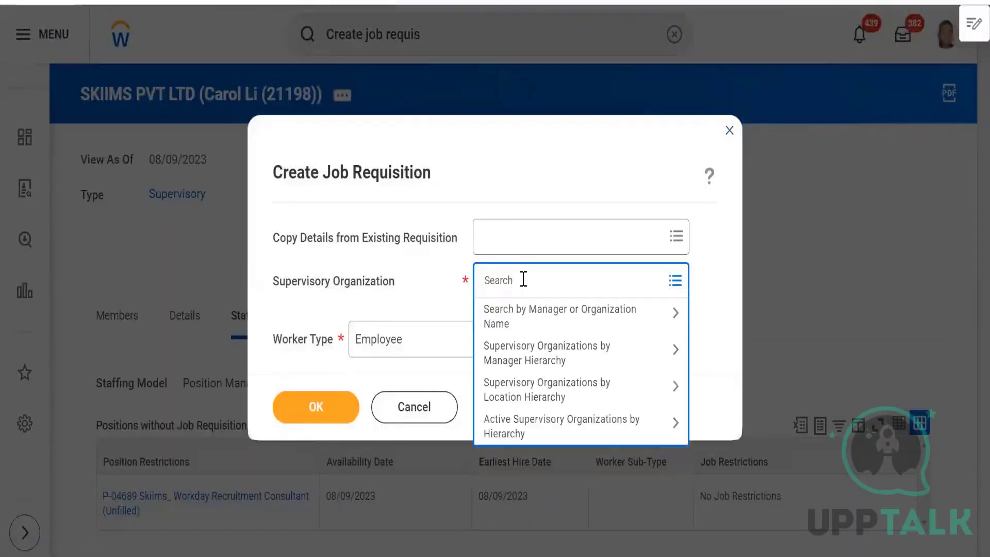
type("skiims")
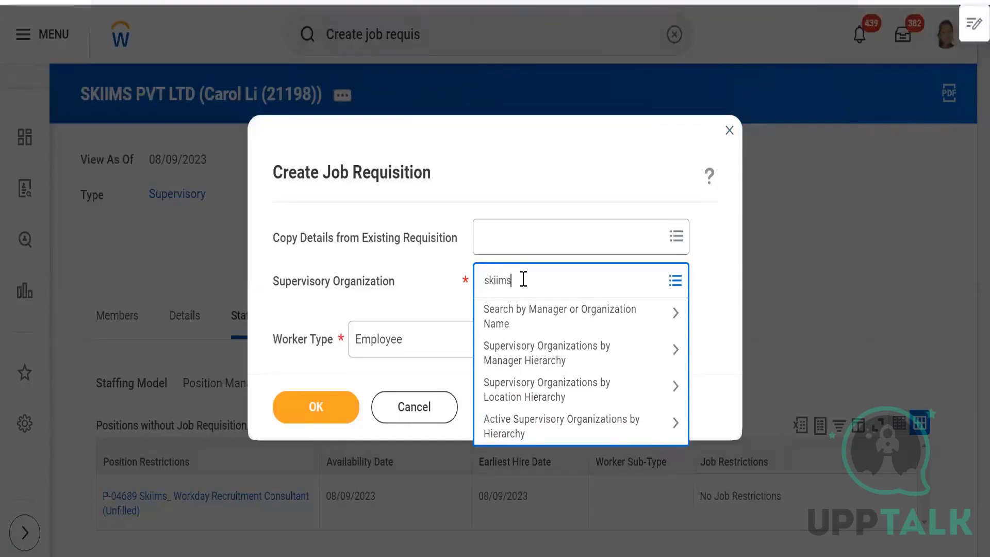
key("Return")
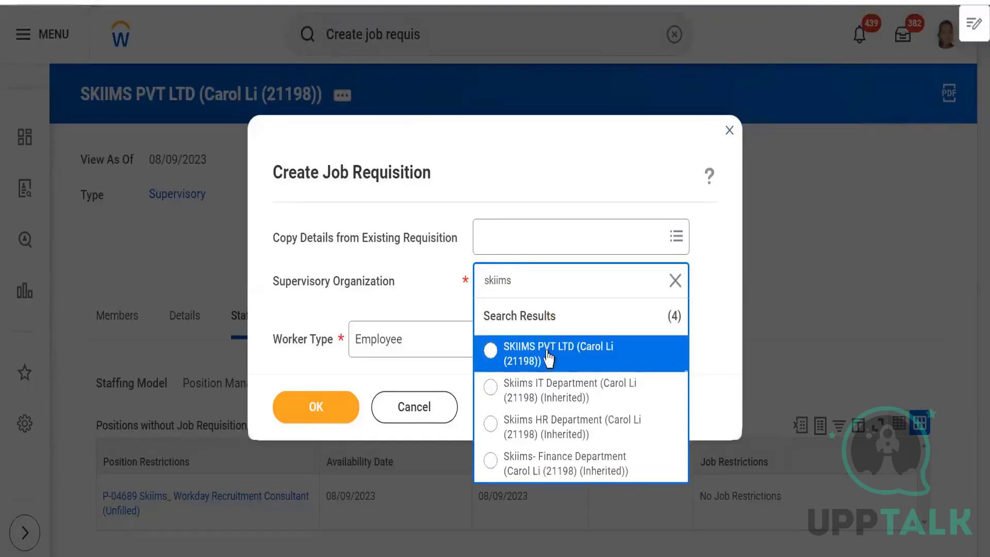
left_click(549, 357)
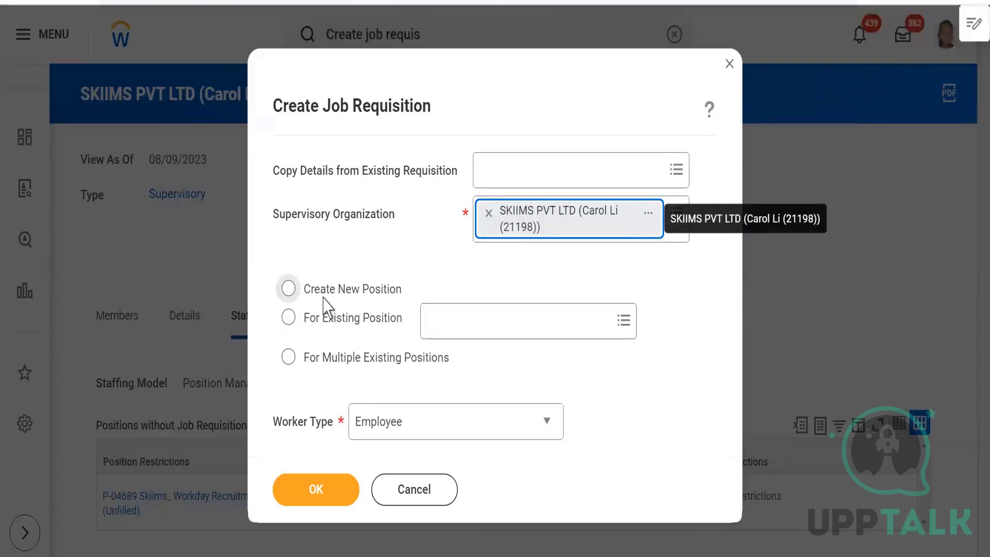
left_click(289, 319)
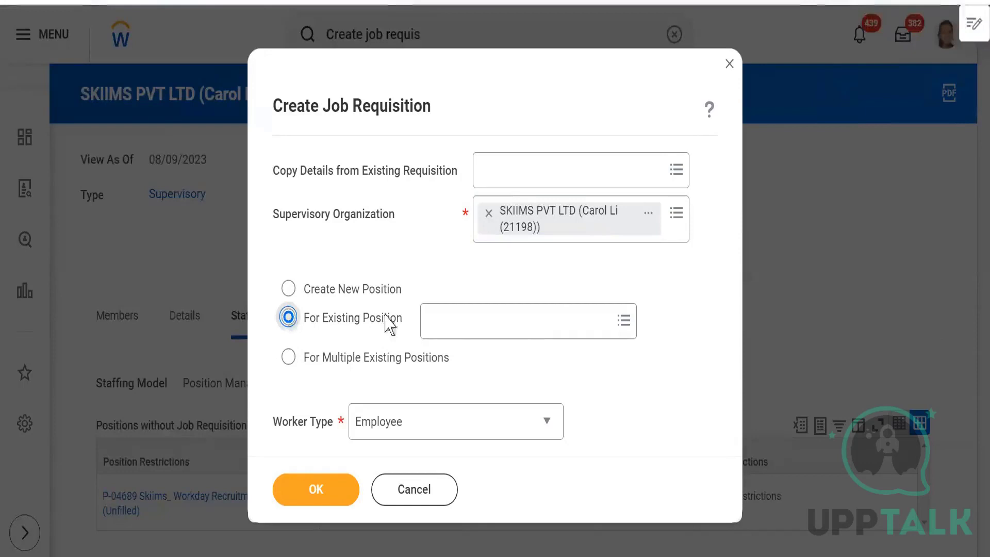
left_click(457, 319)
type("skiims")
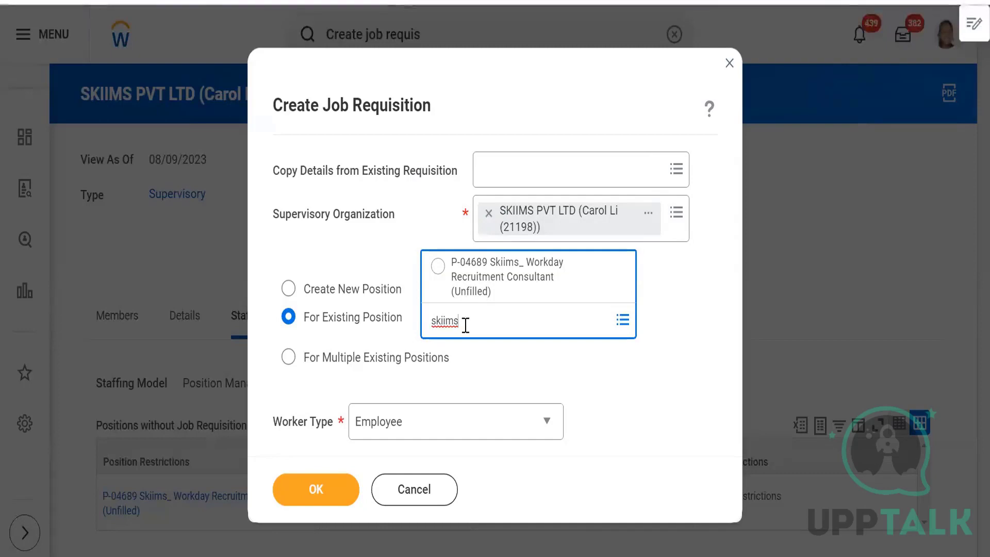
left_click(437, 267)
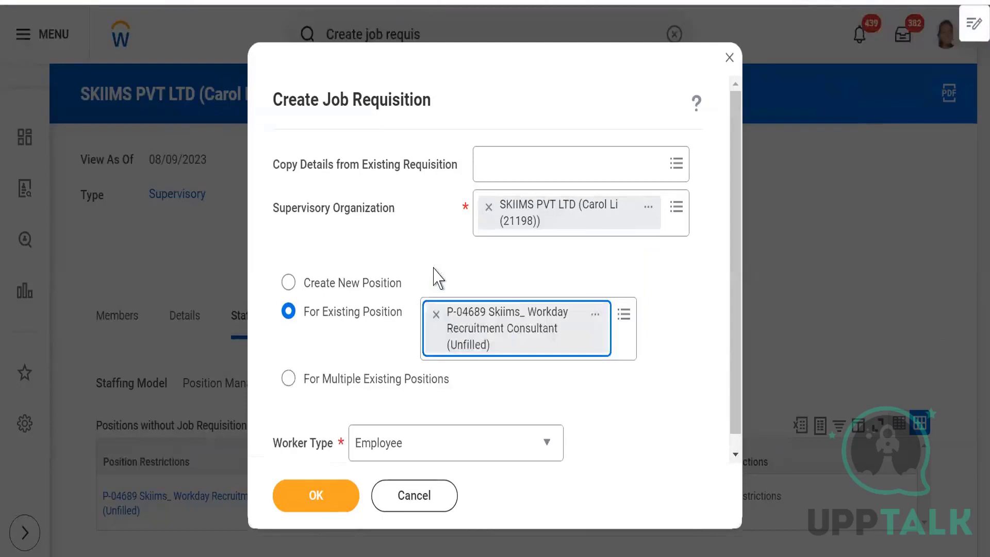
left_click(330, 497)
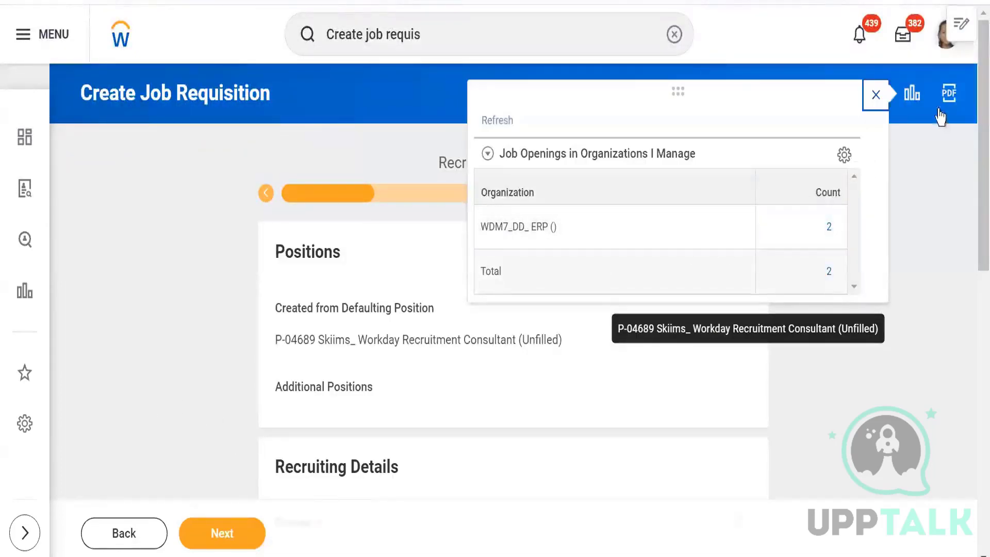
Dismiss the Job Openings panel and scroll down to the requisition's Recruiting Details
left_click(876, 96)
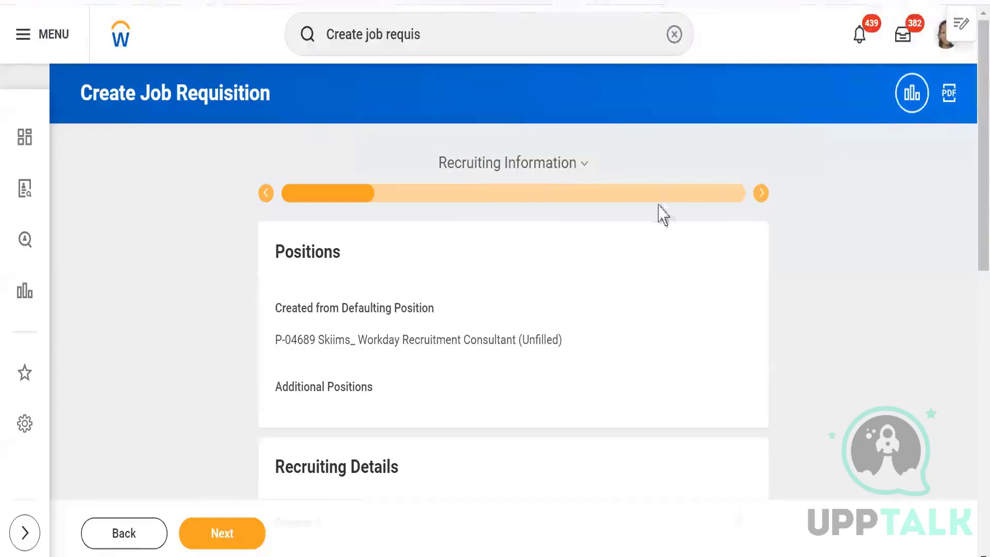
left_click(584, 166)
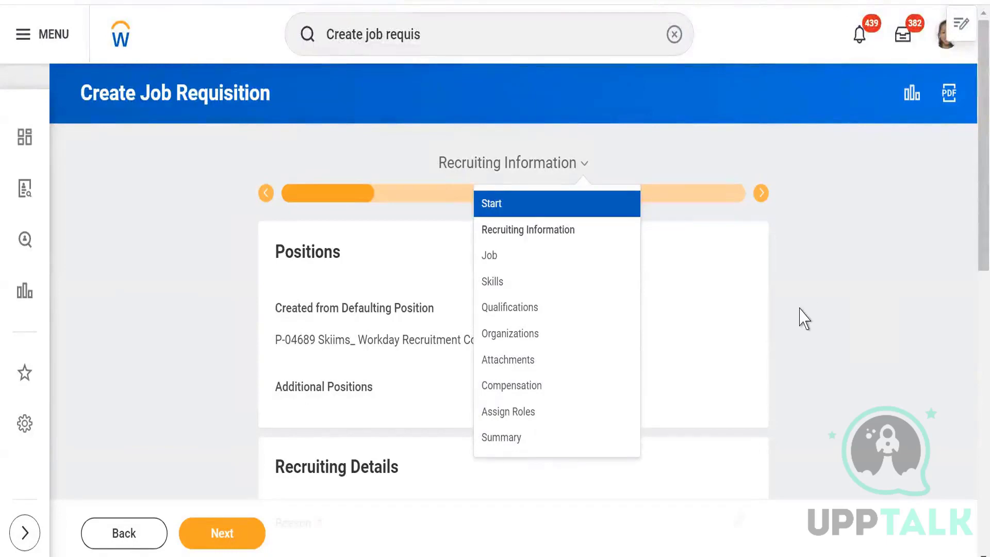
left_click(794, 341)
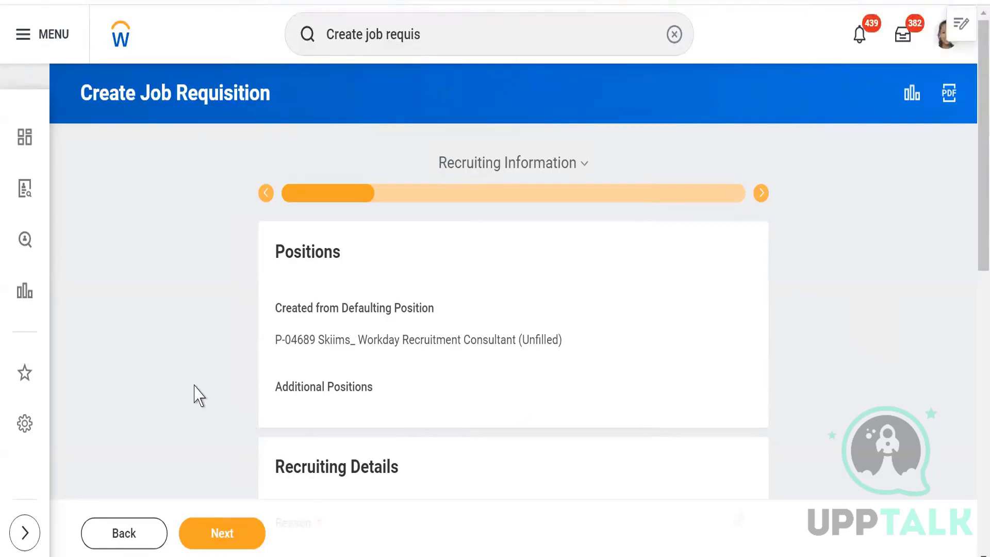
scroll(199, 396, "down", 4)
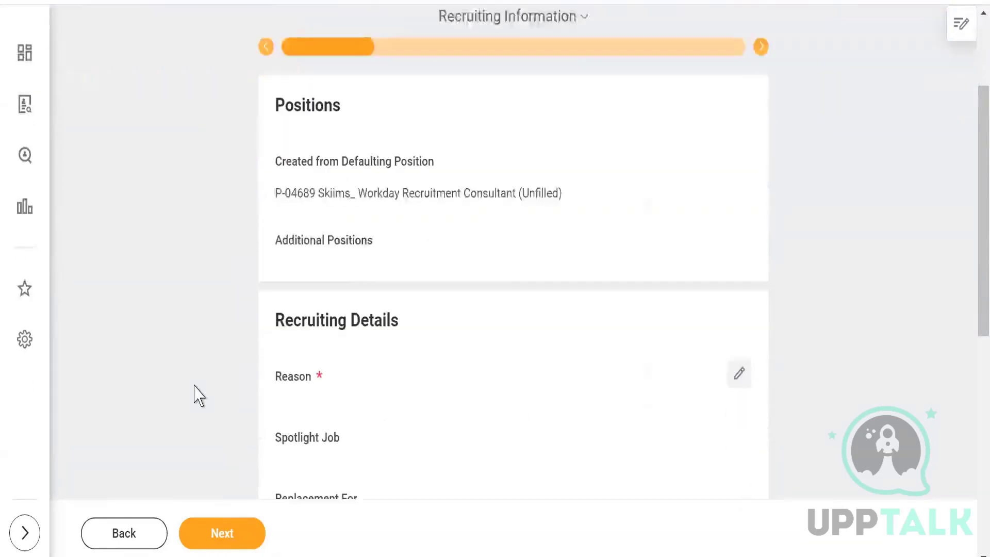
scroll(740, 274, "down", 2)
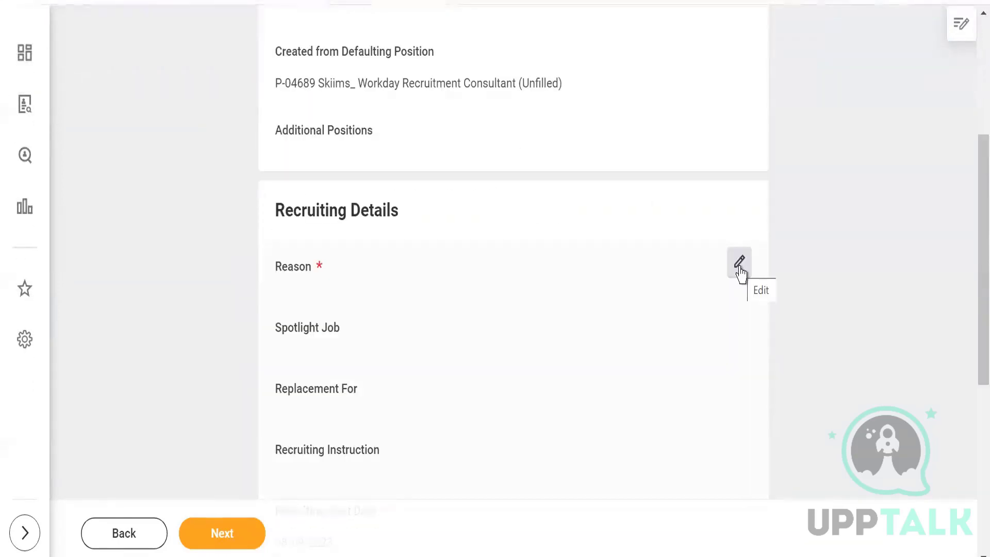
Edit Recruiting Details and pick Reason: New position > Previously approved staff addition
left_click(740, 263)
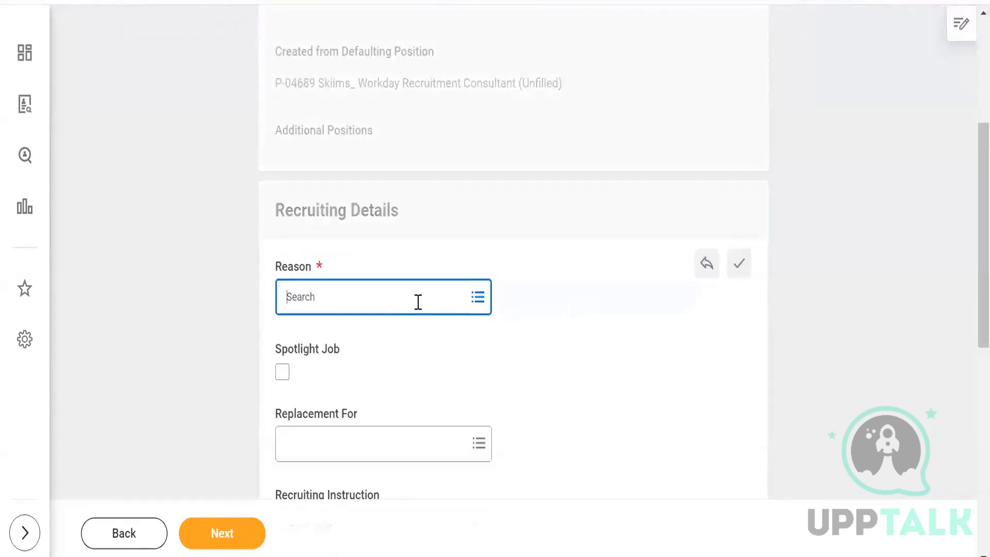
left_click(478, 297)
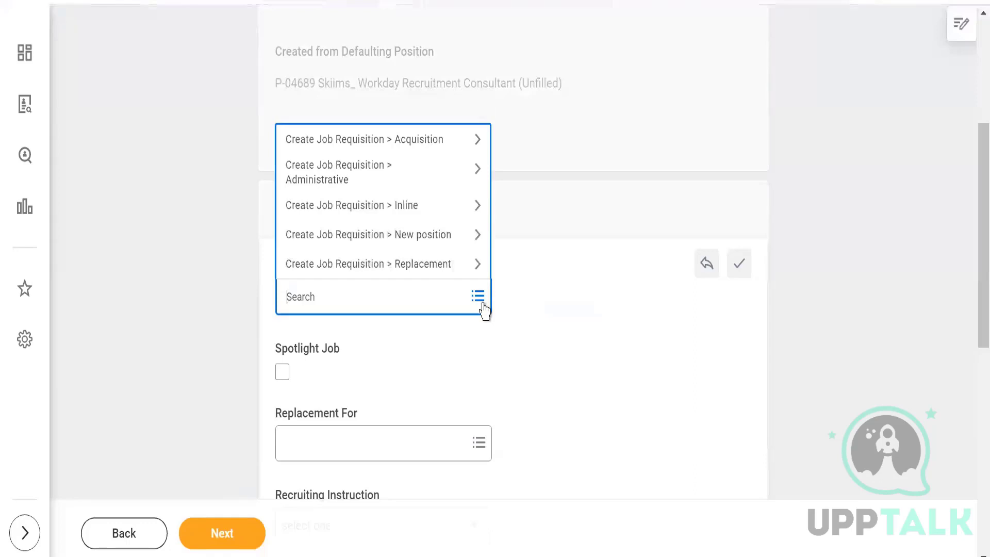
left_click(400, 236)
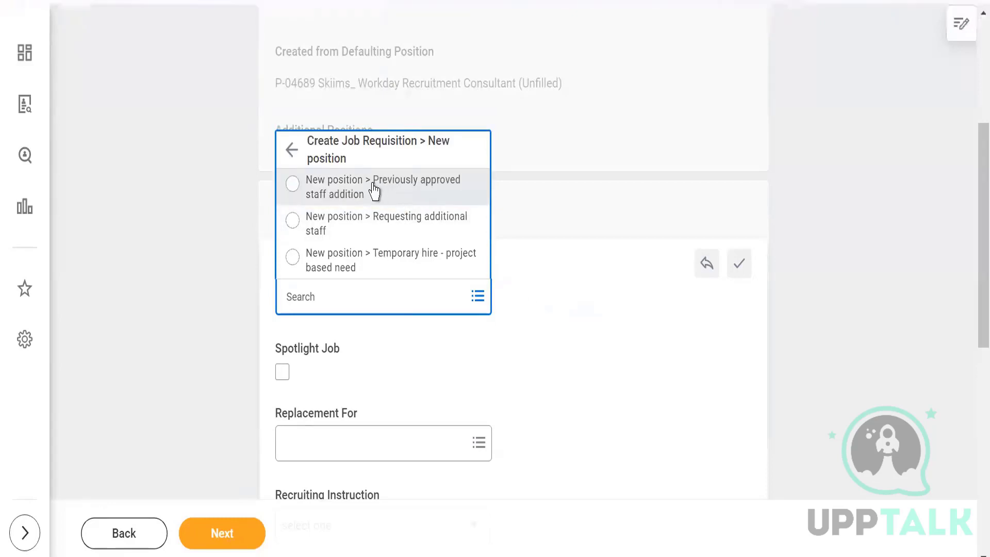
left_click(374, 190)
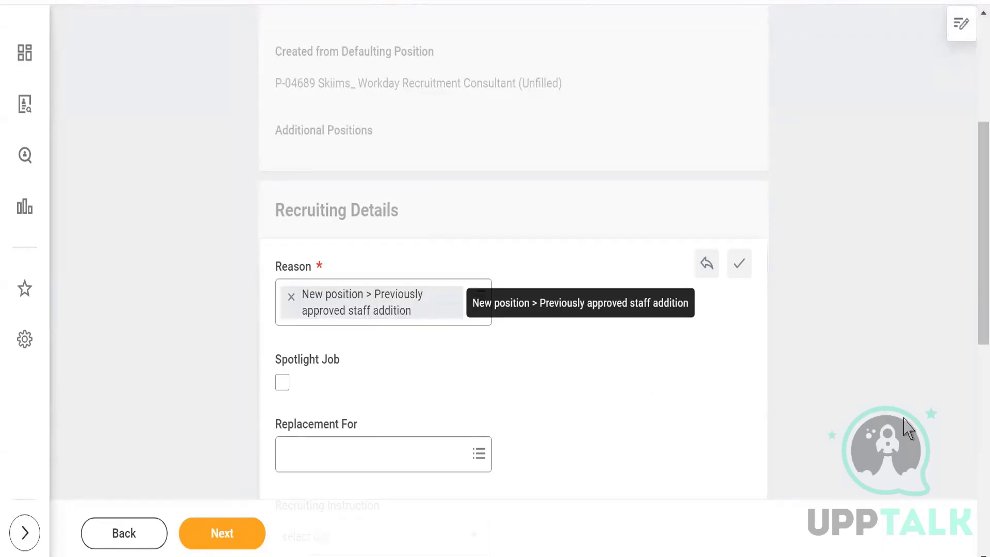
Tick Spotlight Job and choose Post Externally Only as the Recruiting Instruction
left_click_drag(969, 281, 957, 361)
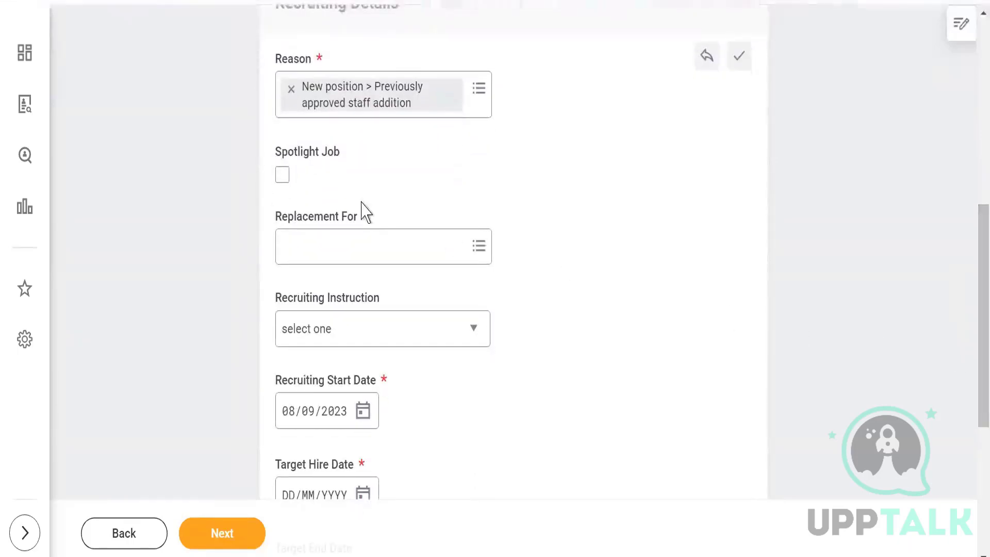
left_click(282, 178)
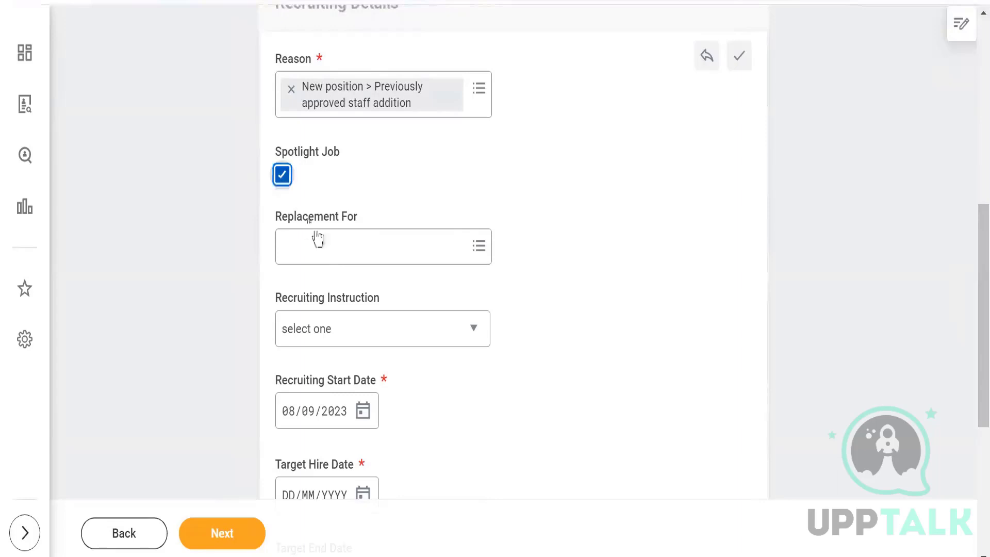
left_click(463, 250)
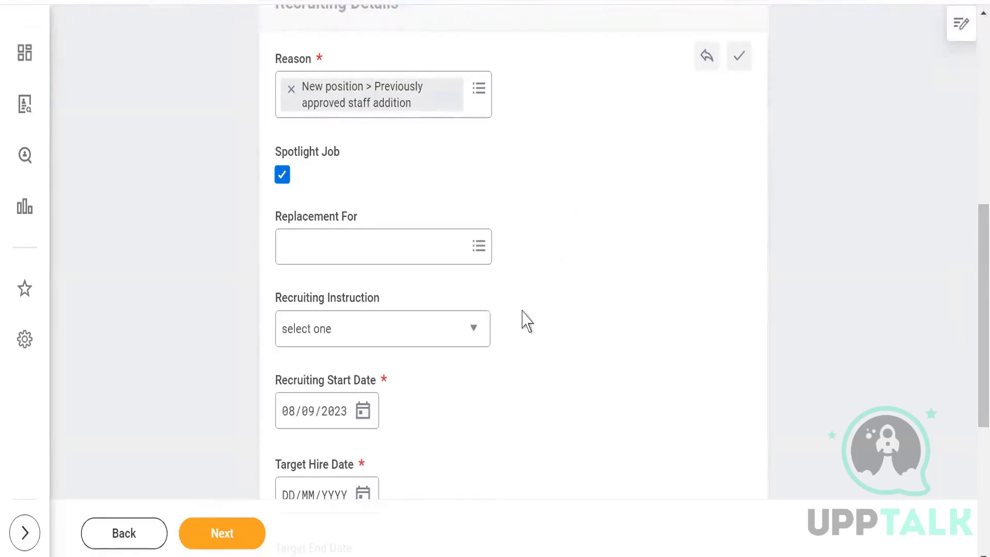
left_click(473, 330)
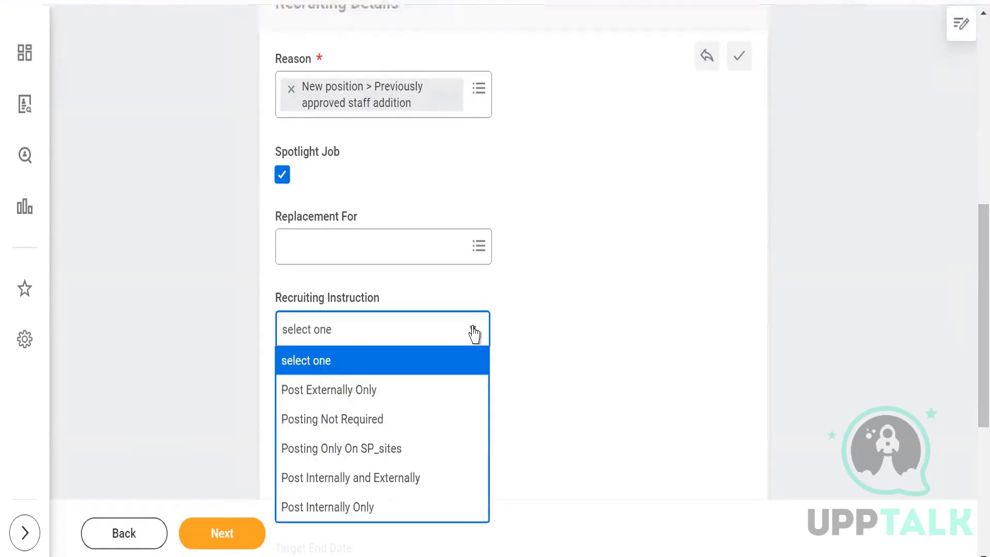
left_click(345, 396)
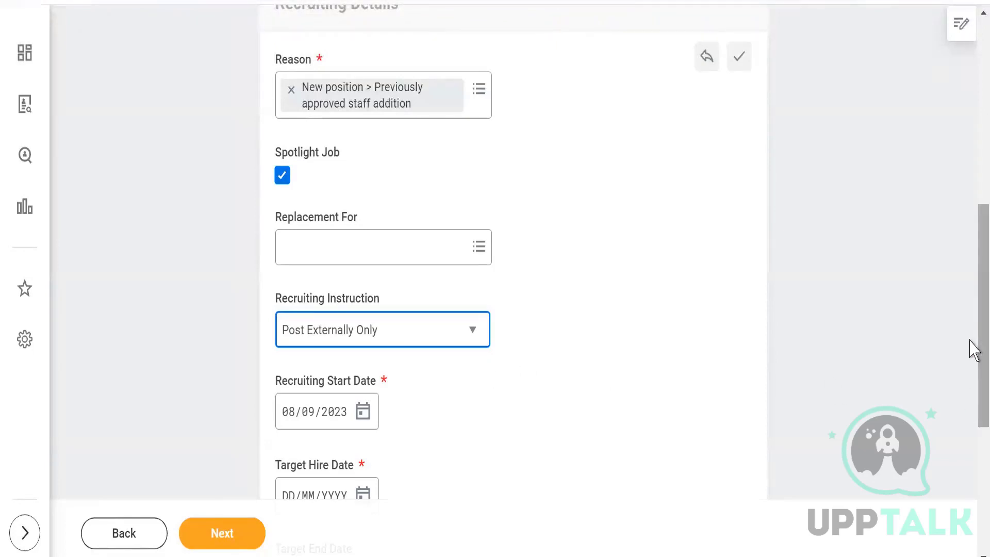
left_click_drag(974, 350, 973, 430)
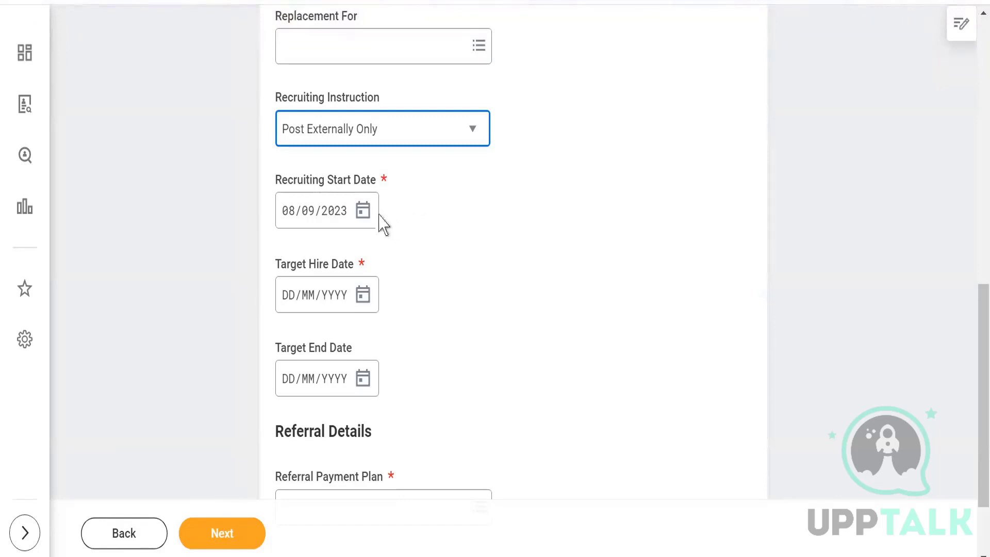
Keep the recruiting start date 08/09/2023 and set Target Hire Date to 9 October 2023
left_click(363, 212)
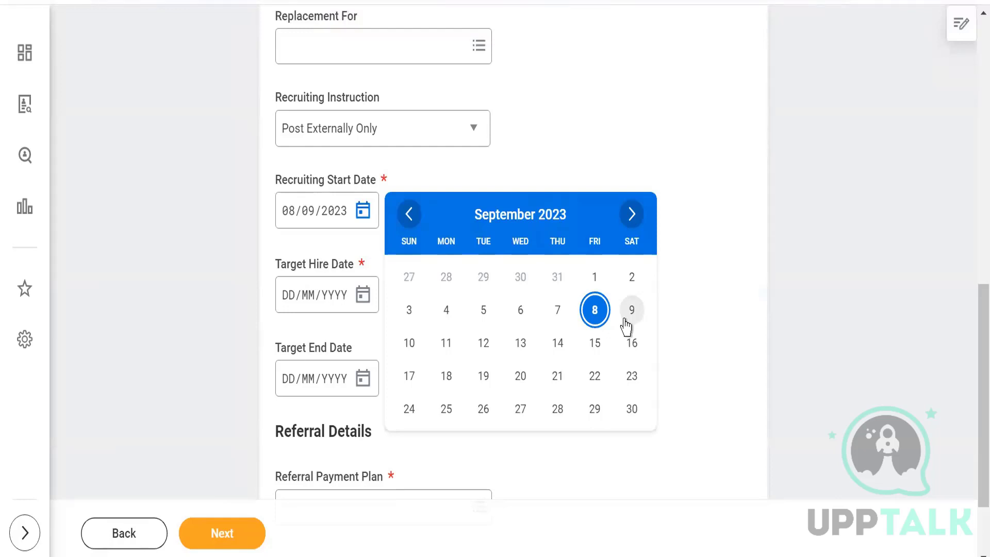
left_click(592, 150)
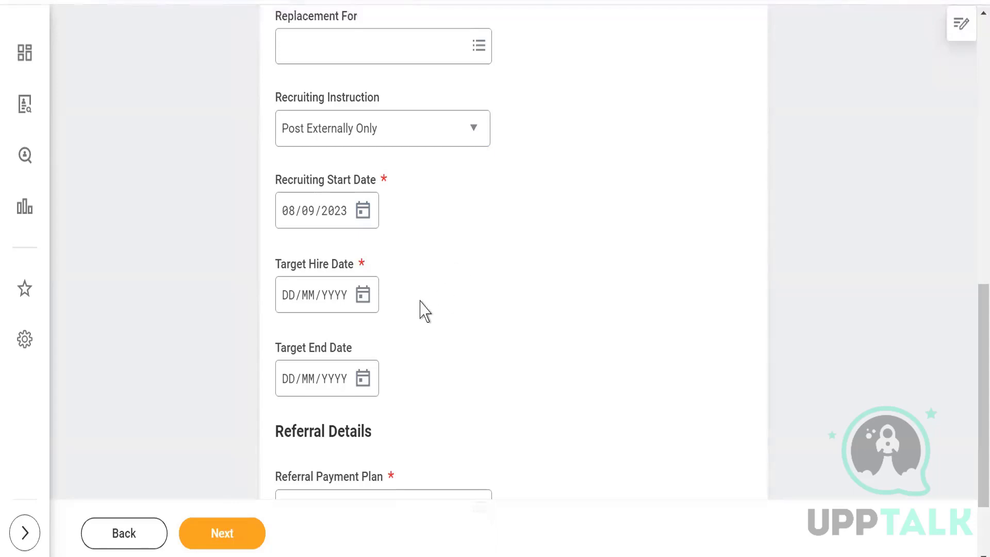
left_click(364, 295)
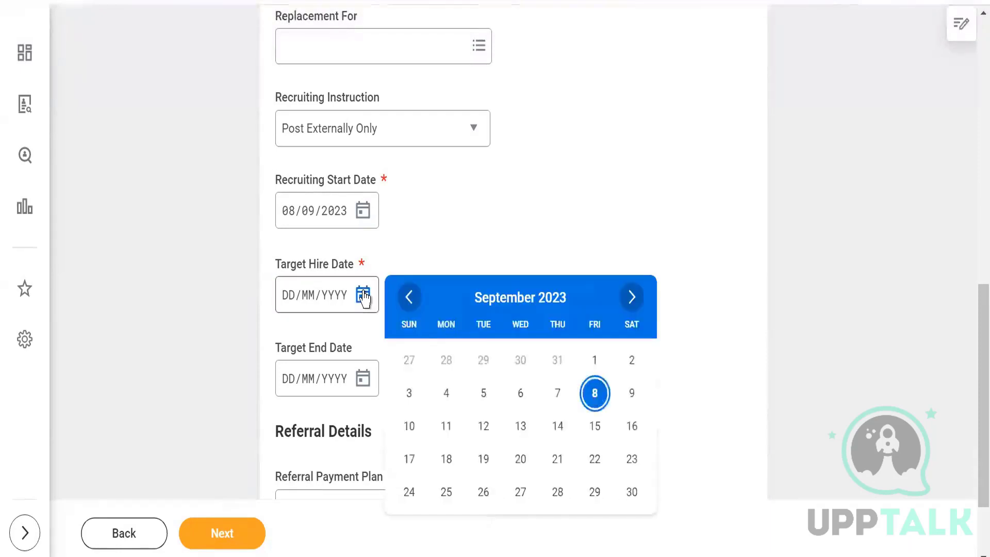
left_click(633, 304)
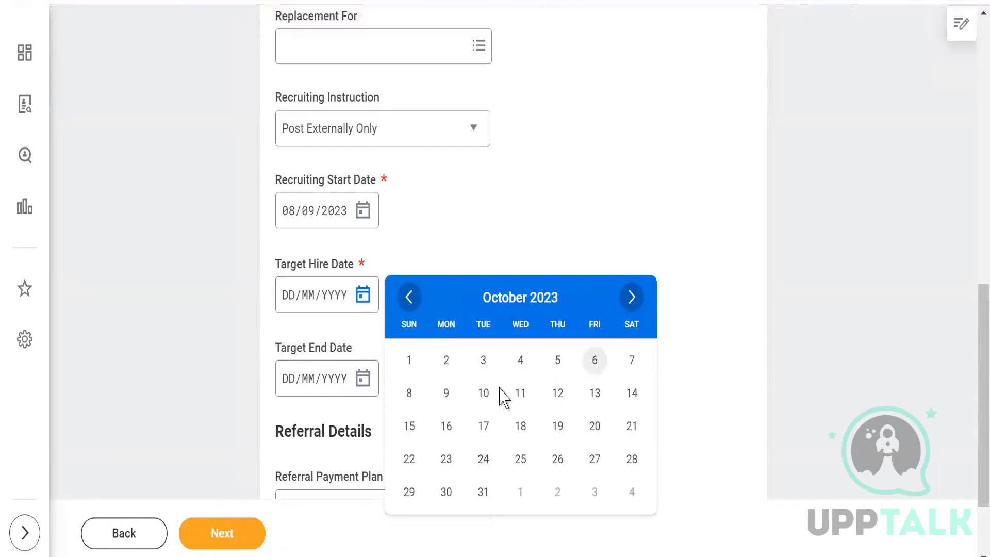
left_click(446, 395)
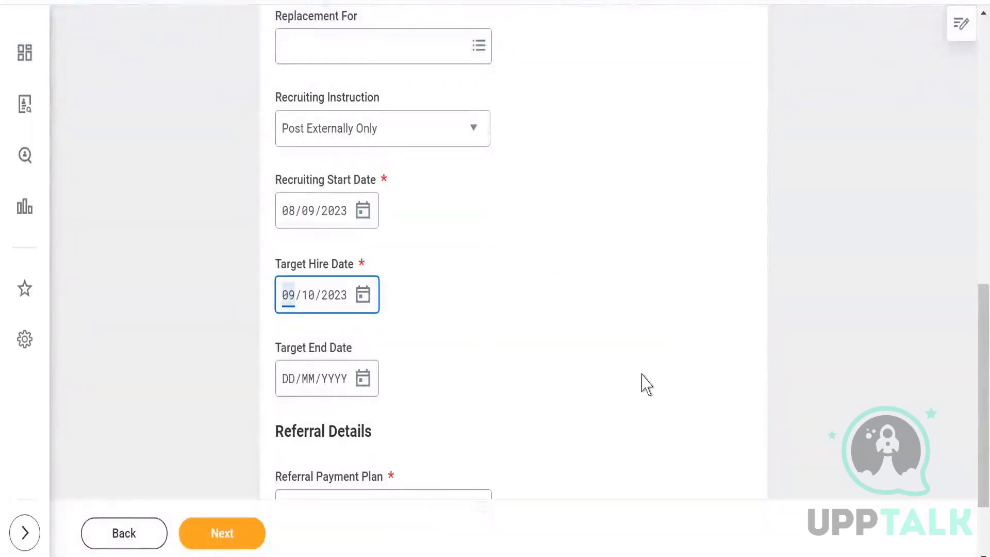
Choose Standard Referral as the referral payment plan and continue to the Job step
left_click_drag(972, 416, 973, 470)
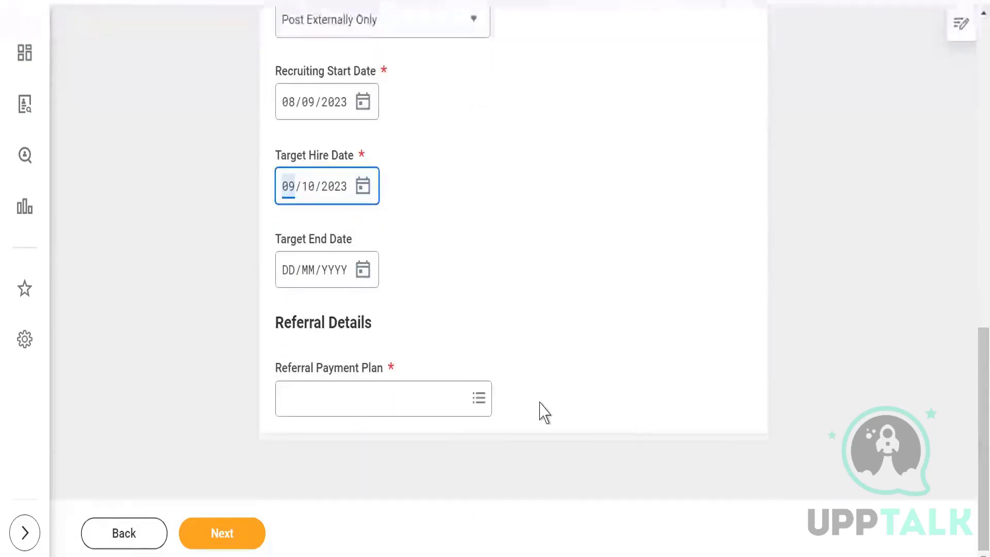
left_click(479, 399)
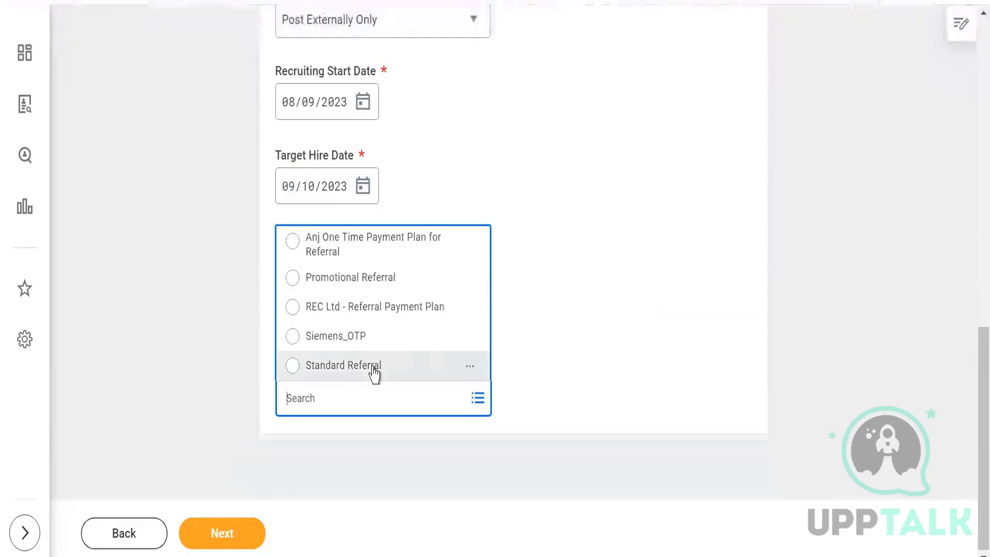
left_click(348, 366)
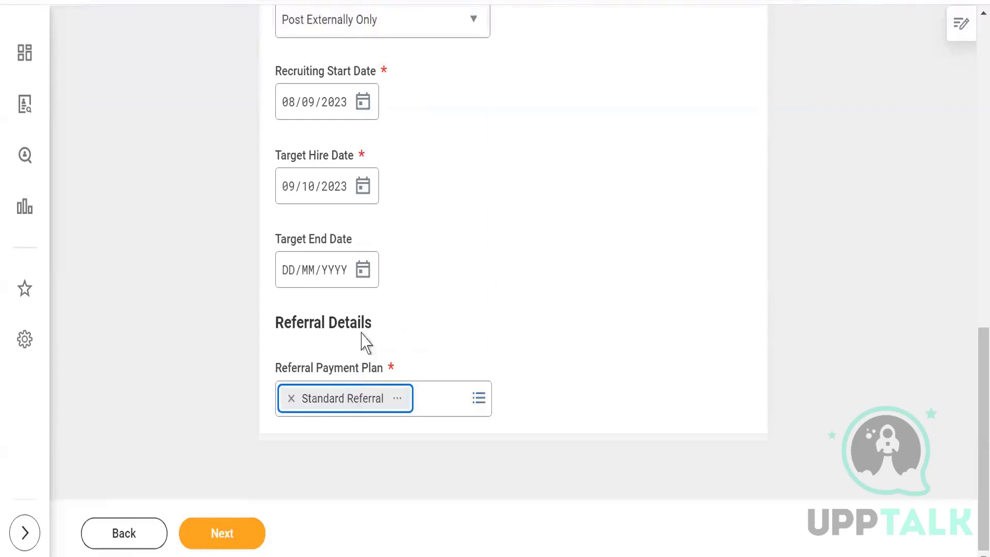
left_click(223, 535)
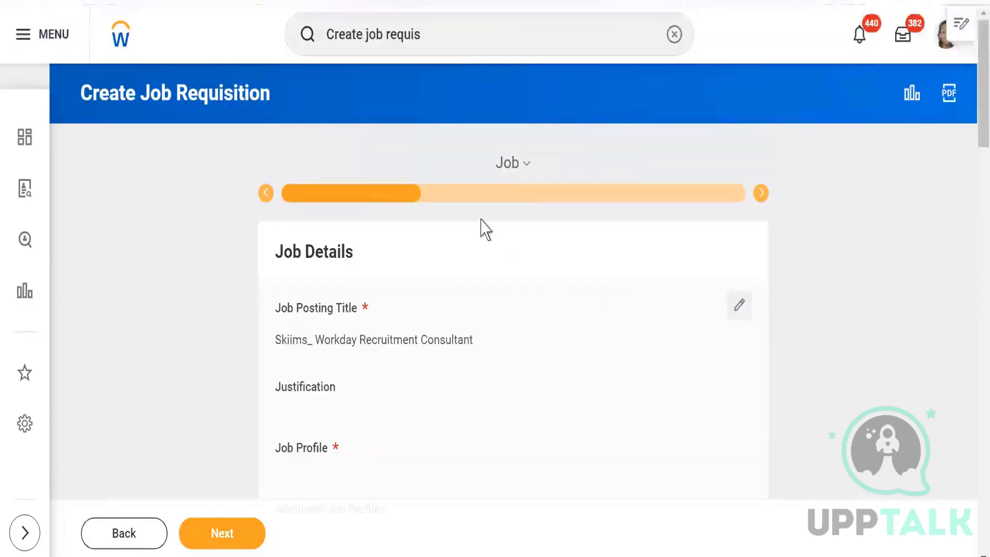
Edit Job Details and pick Skiims _Workday Functional from a 'skiims' Job Profile search
left_click(526, 166)
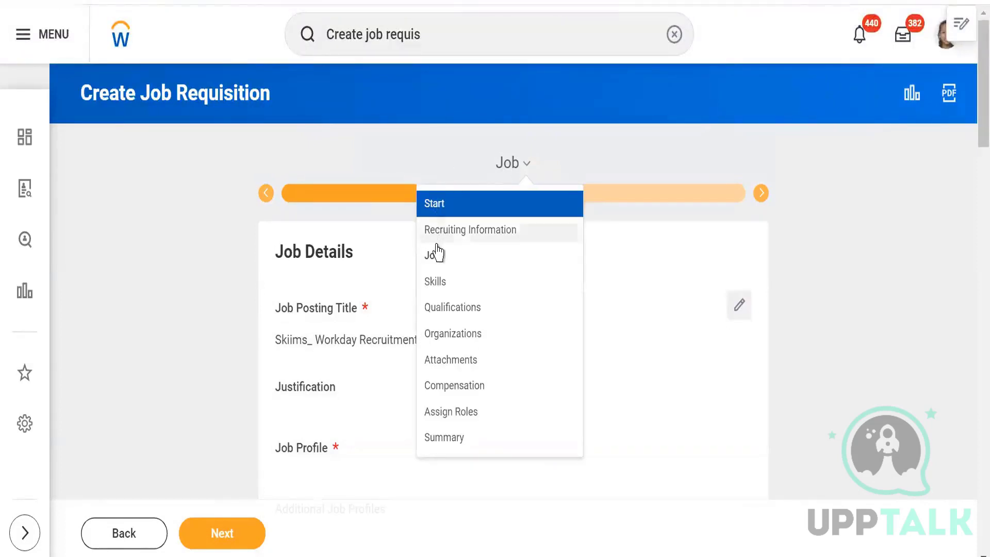
left_click(164, 258)
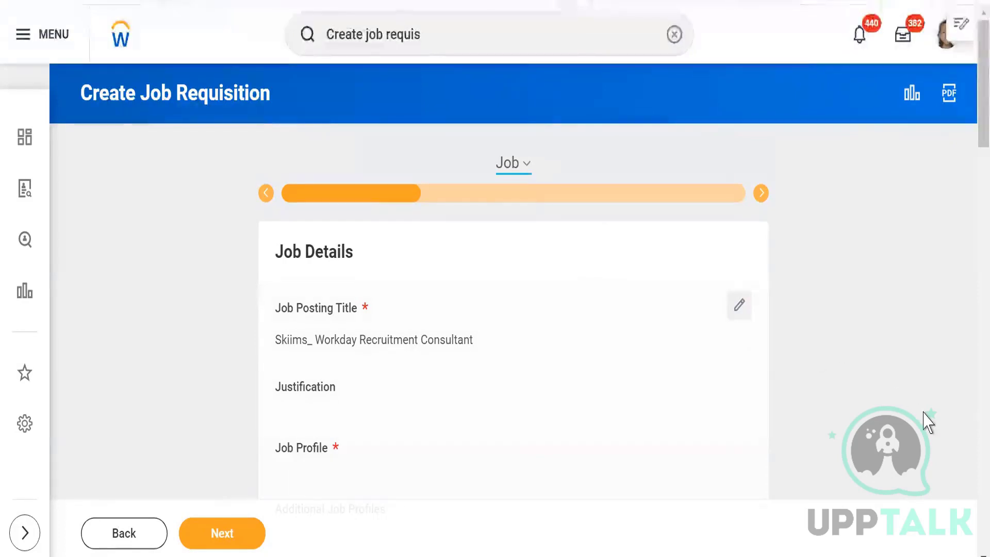
scroll(980, 551, "down", 1)
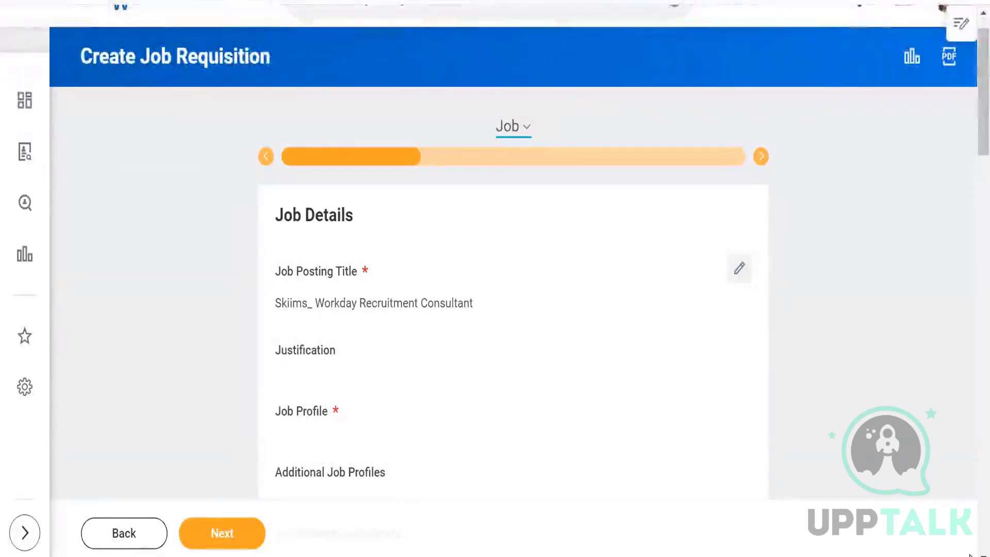
scroll(971, 555, "down", 3)
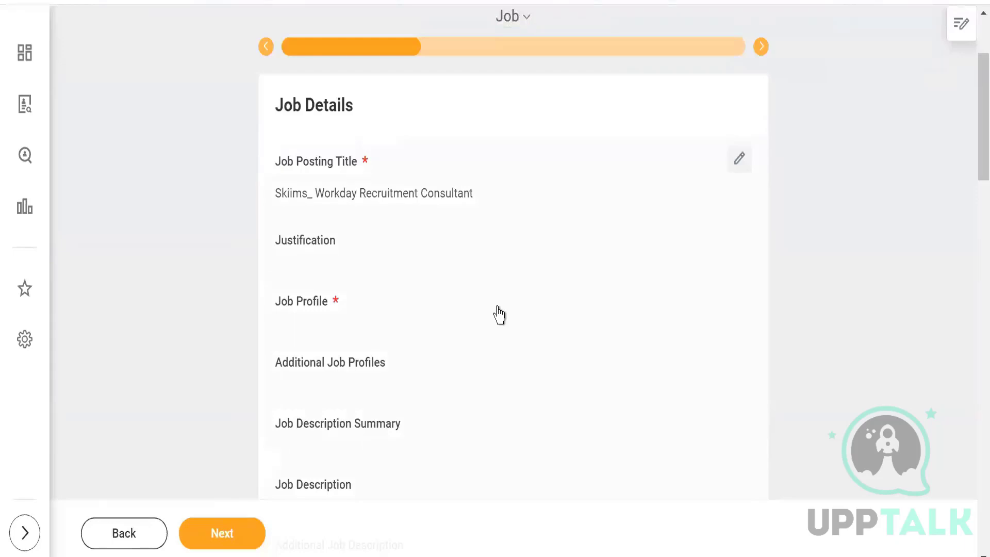
left_click(742, 160)
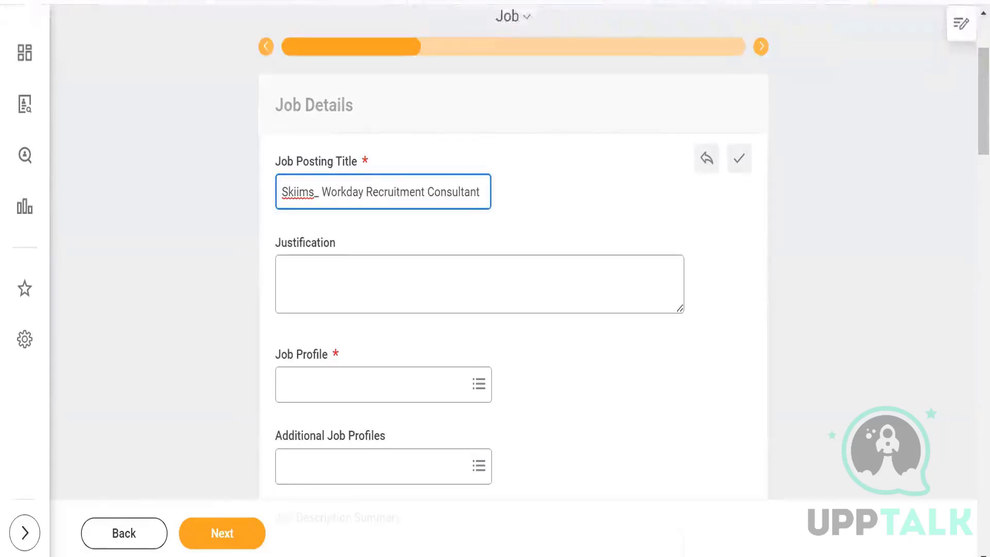
left_click(399, 392)
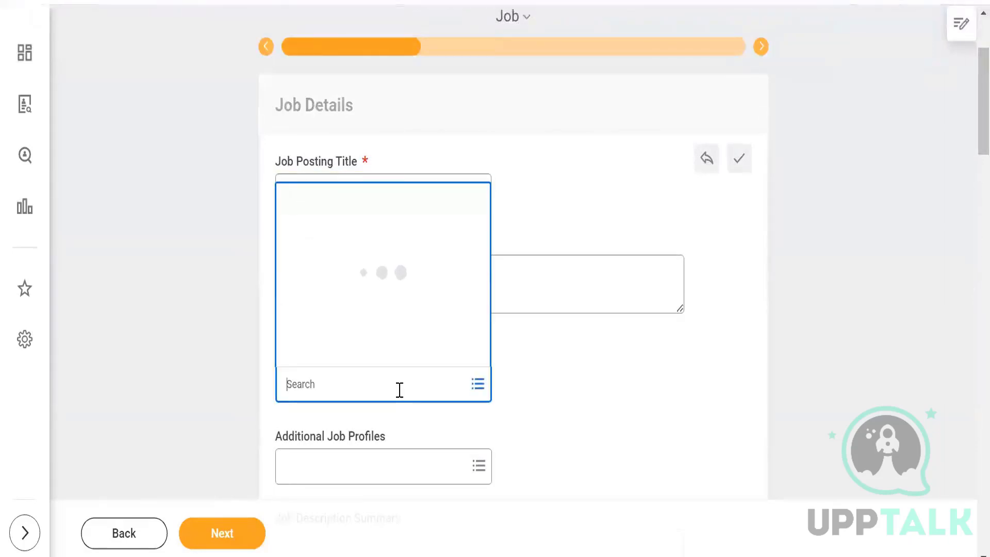
type("skiims")
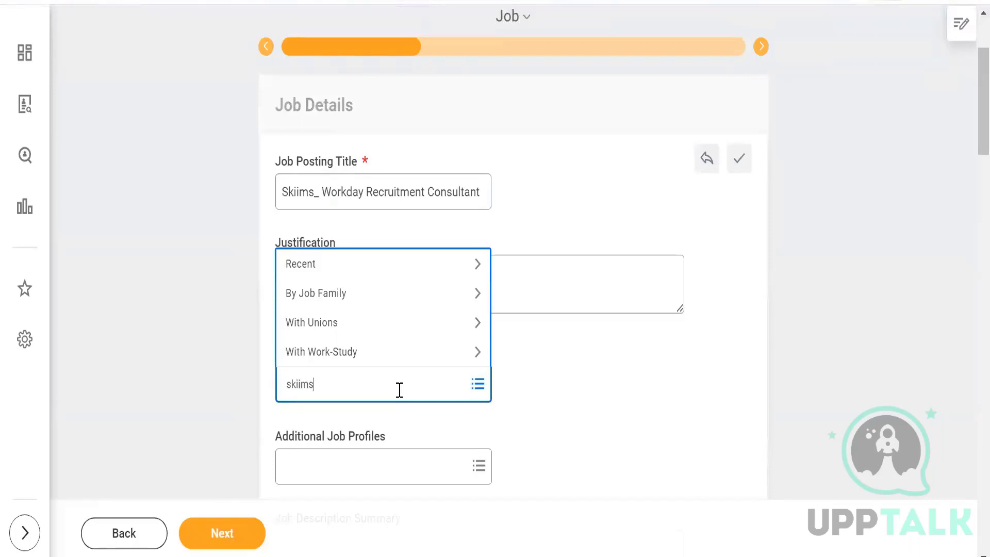
key("Return")
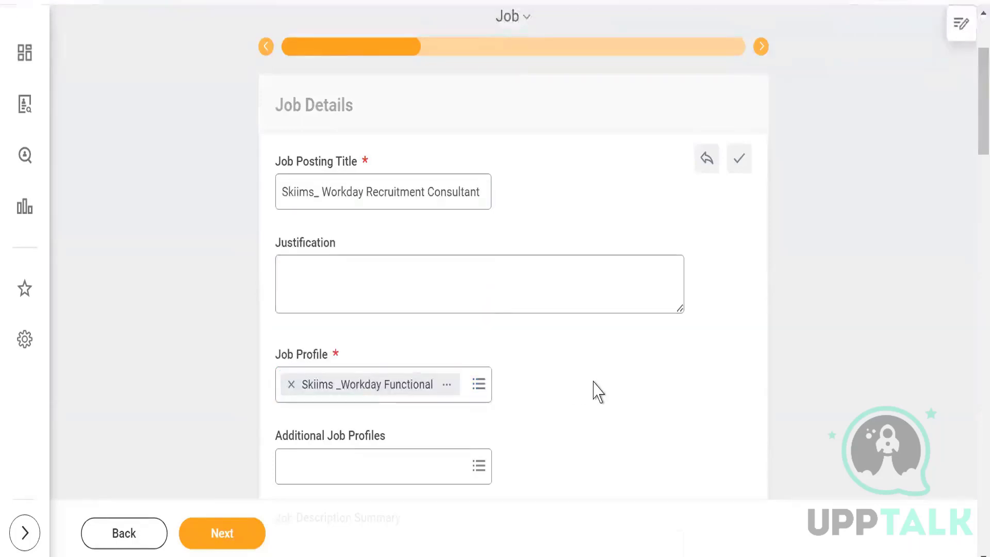
scroll(686, 364, "down", 4)
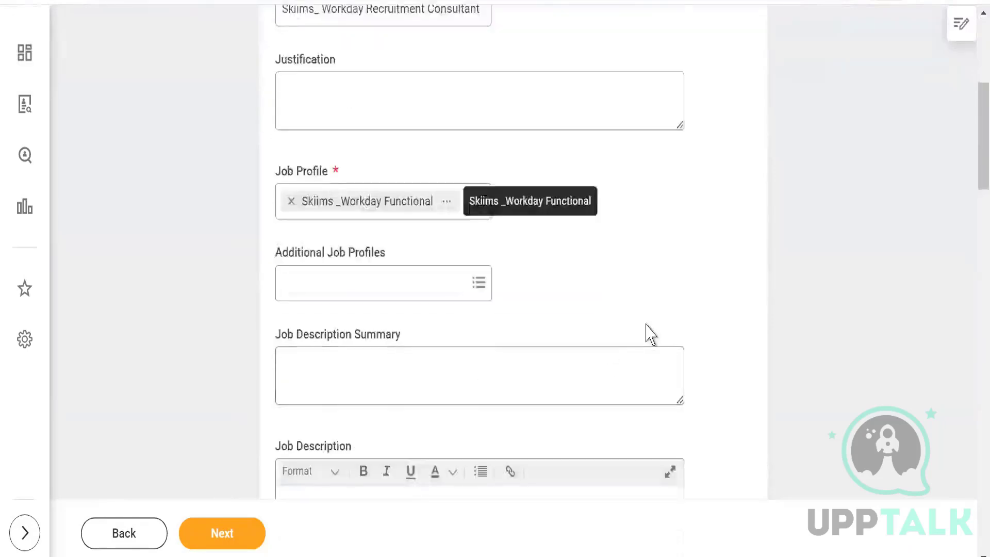
scroll(647, 334, "down", 2)
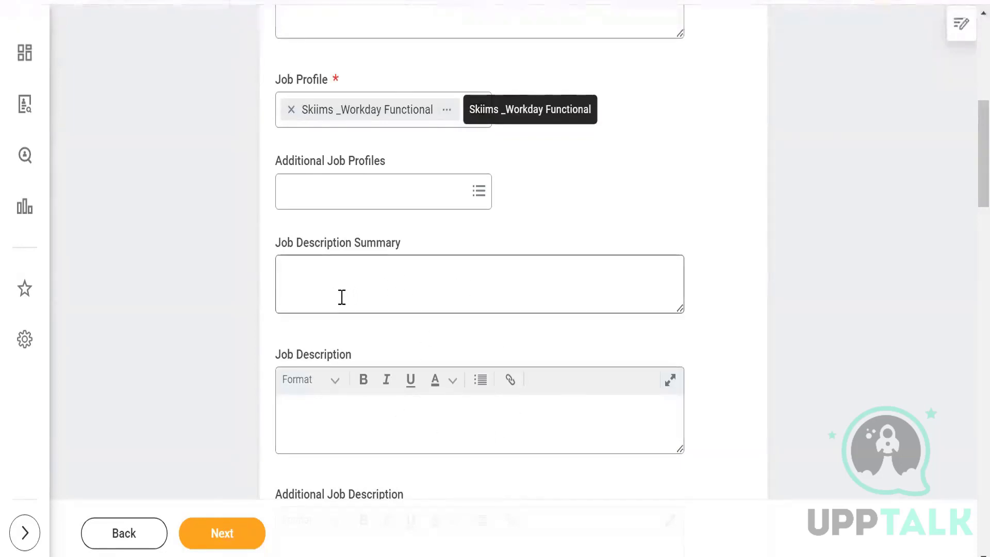
left_click(314, 279)
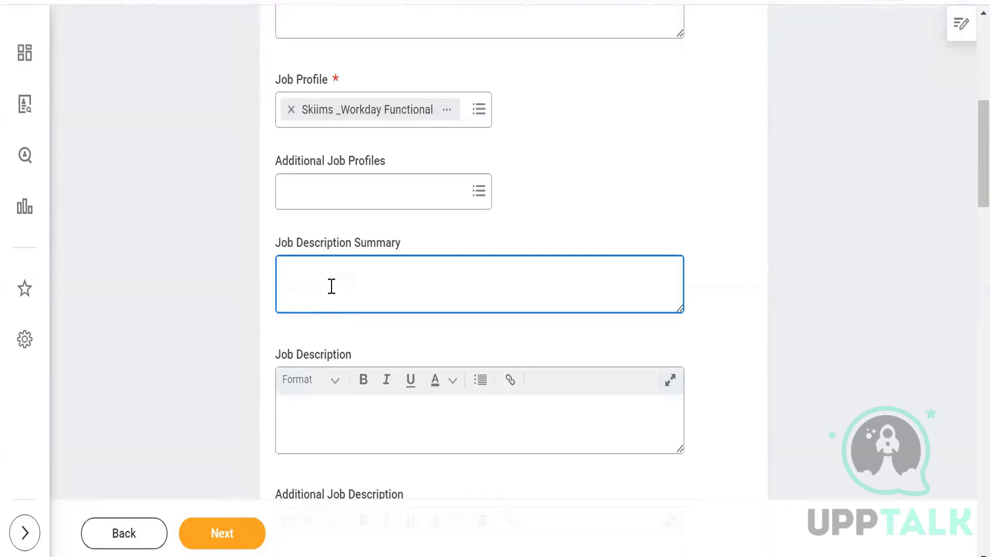
Enter 'This position Requires 2+ yrs of relevant exp in Workday Recruitment. Candidate should be a Functional consultant.'
type("This ")
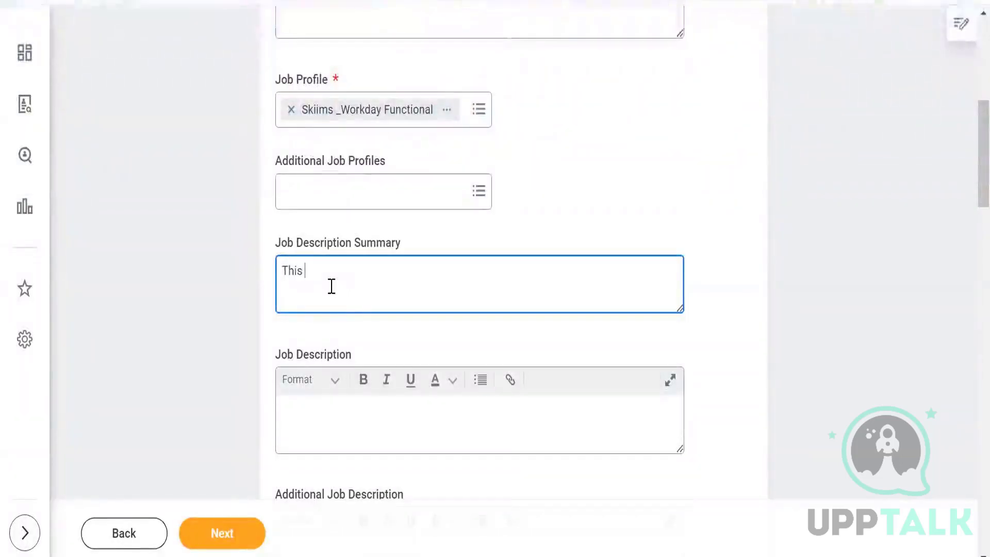
type("posit")
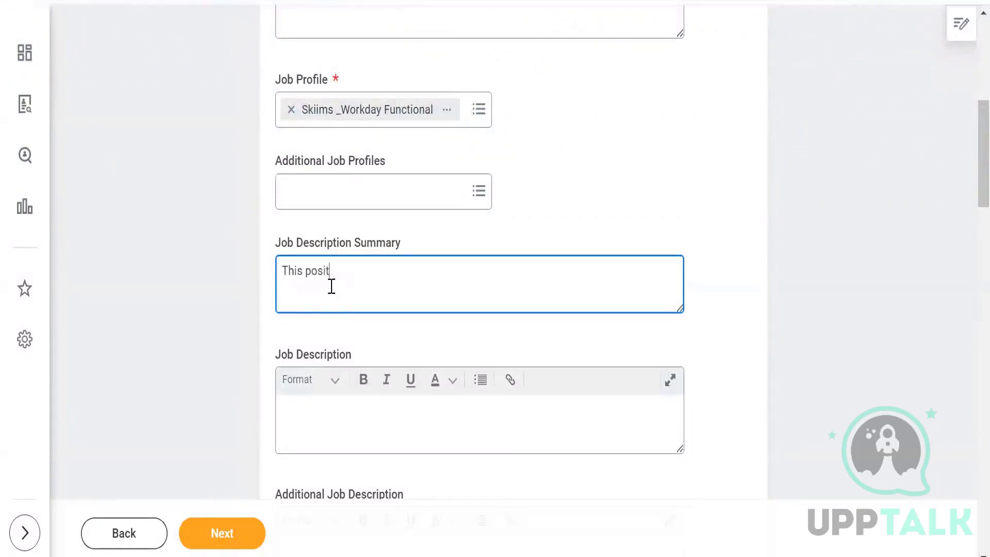
type("ion Requires")
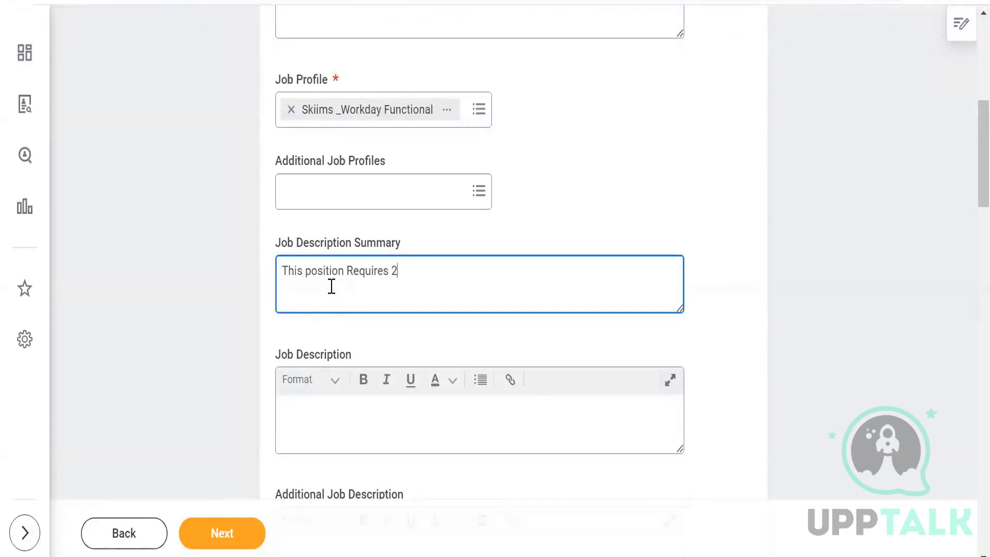
type("2+ yrs of ")
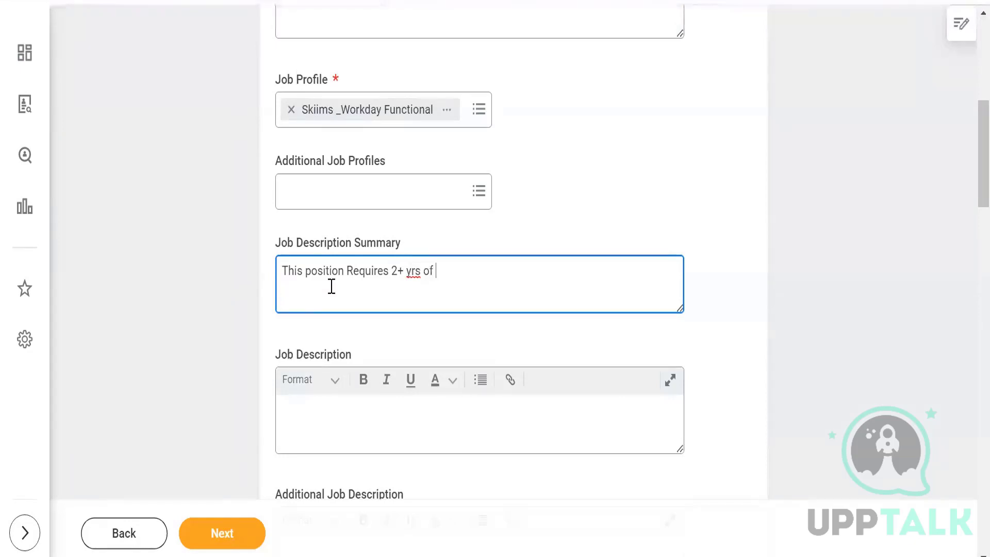
type("relevant exp in")
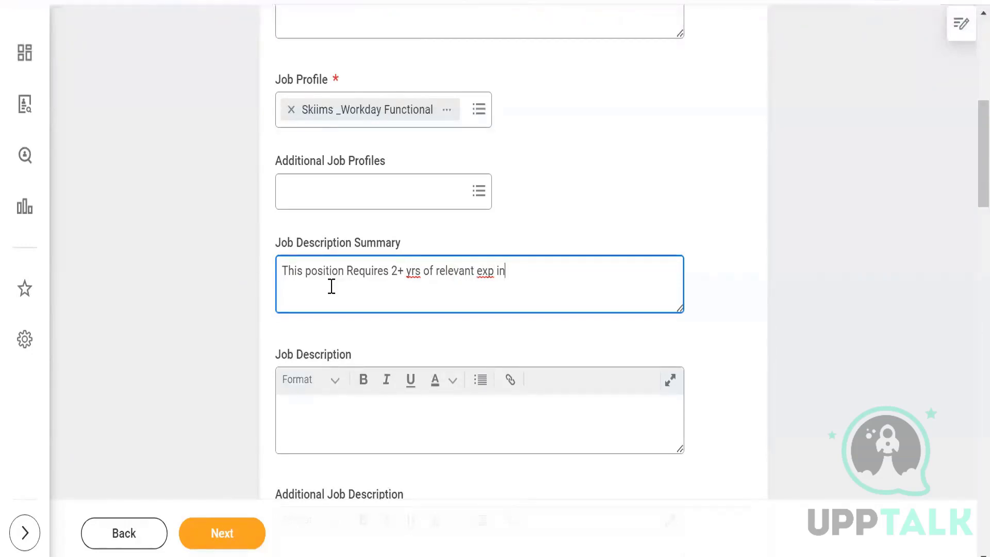
type(" Workday Recruitment.")
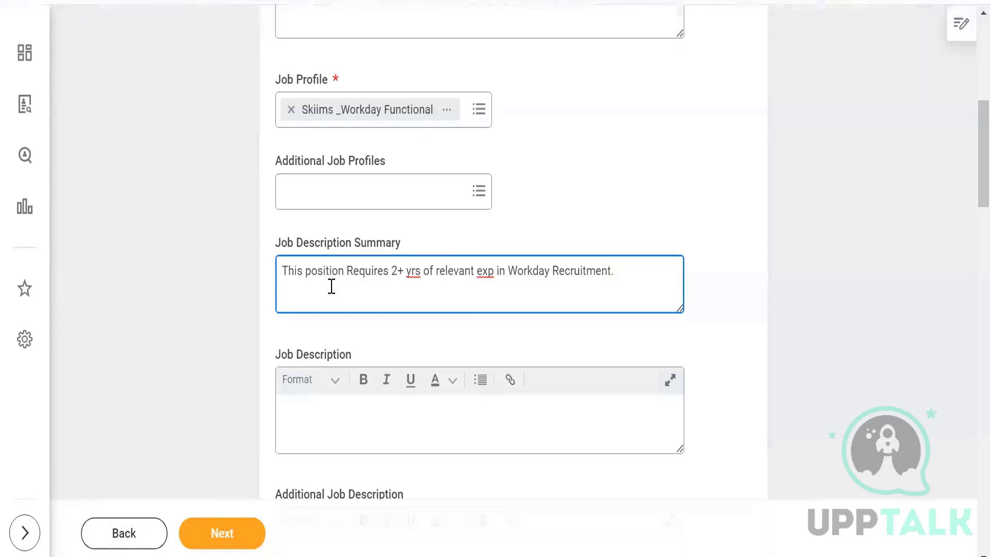
type("Candidata")
type("should ")
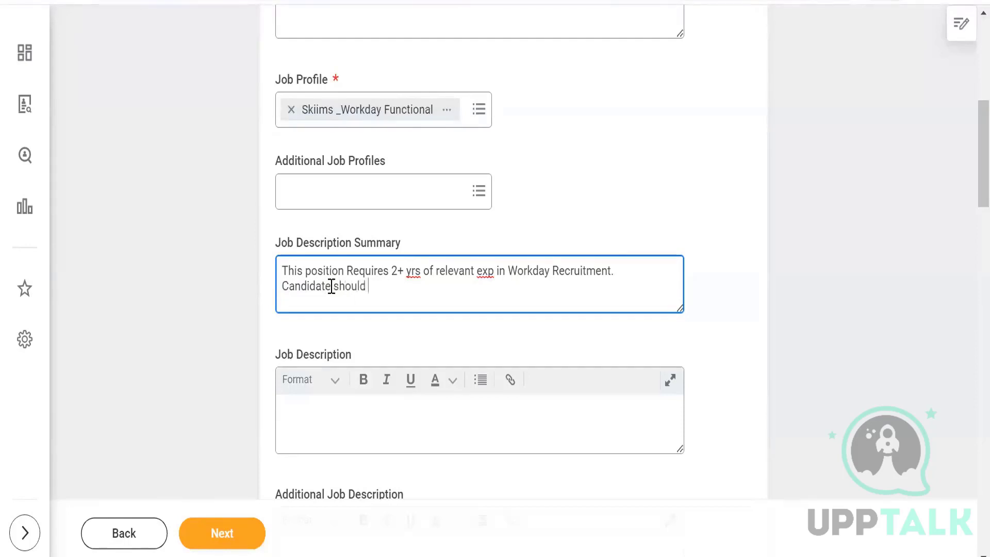
type("be a Functiona")
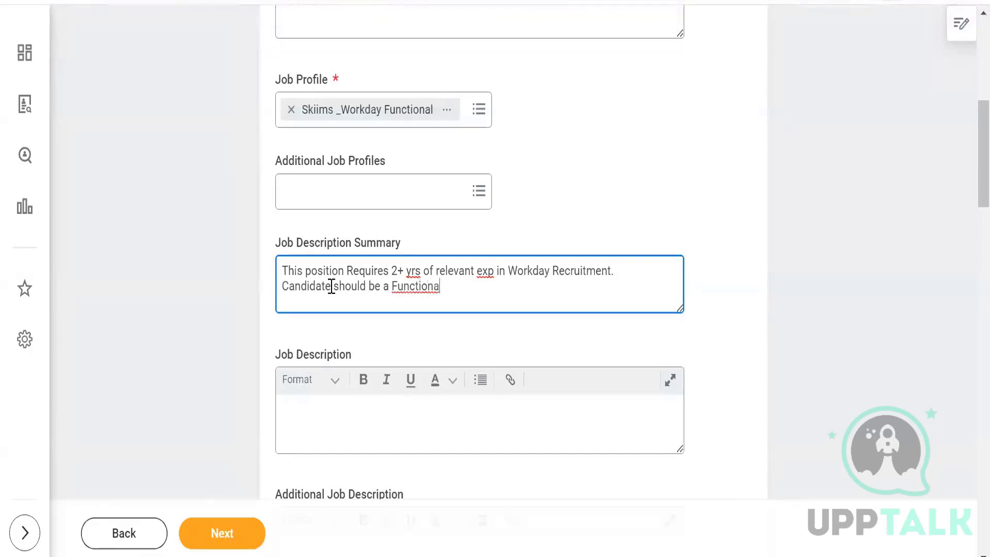
type("l consultant.")
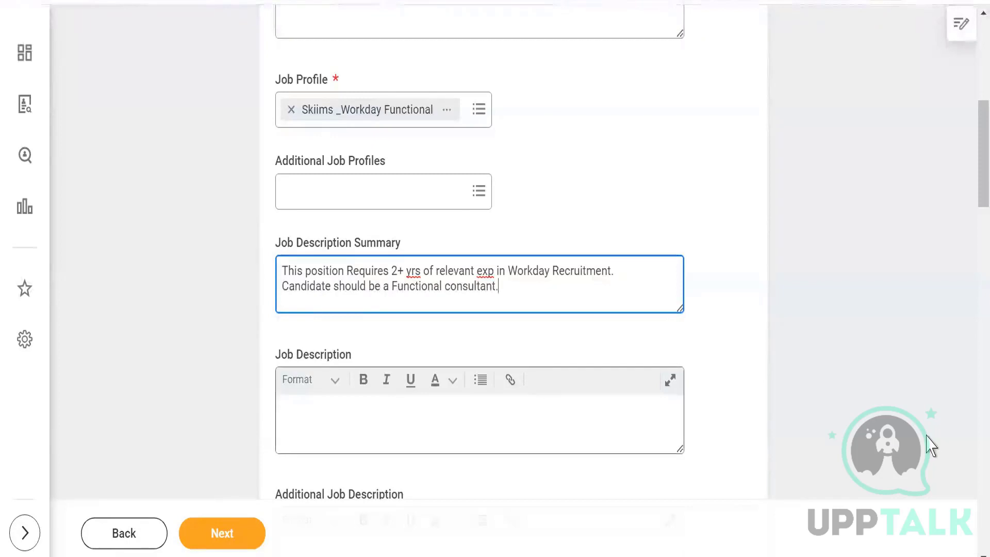
Set the Worker Sub-Type to Regular
scroll(972, 547, "down", 3)
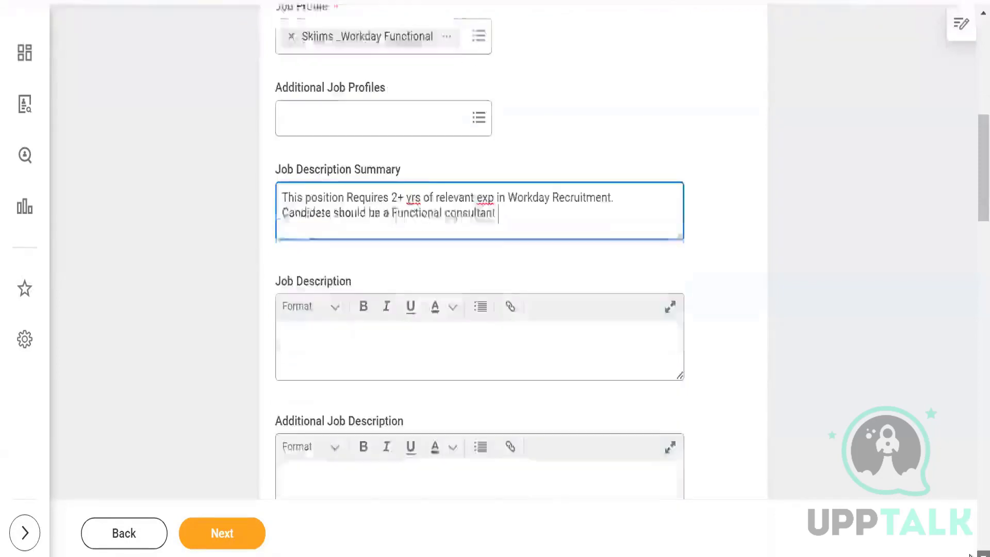
scroll(971, 555, "down", 6)
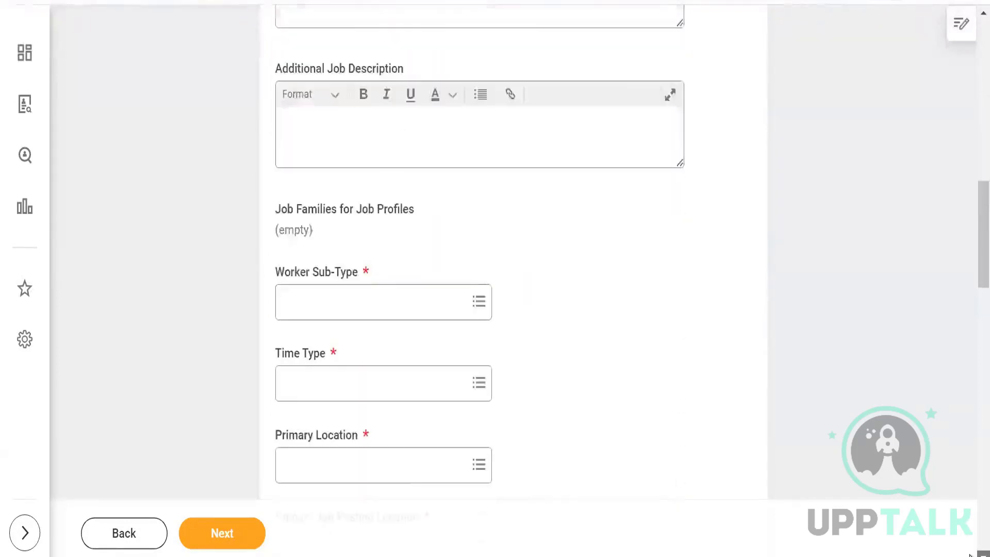
left_click(370, 276)
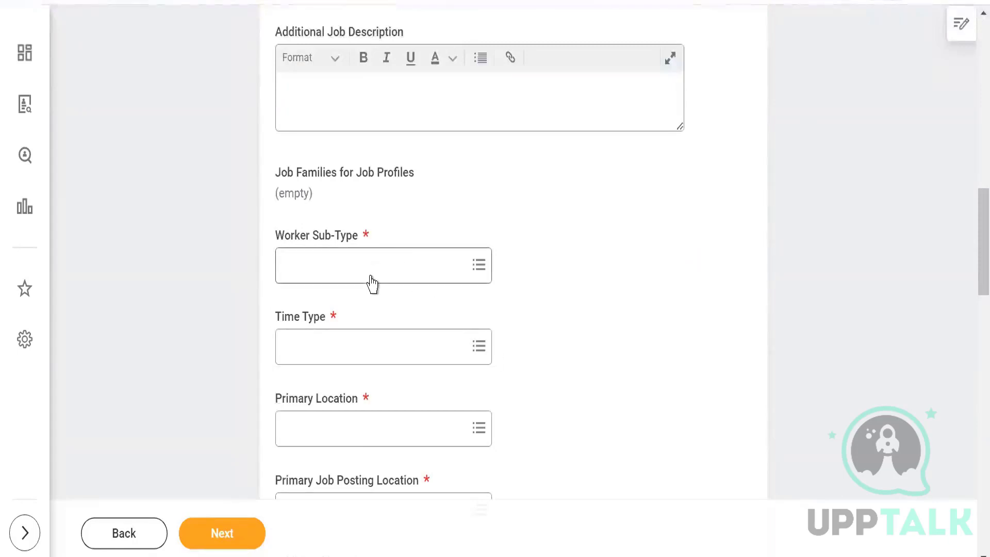
type("regular")
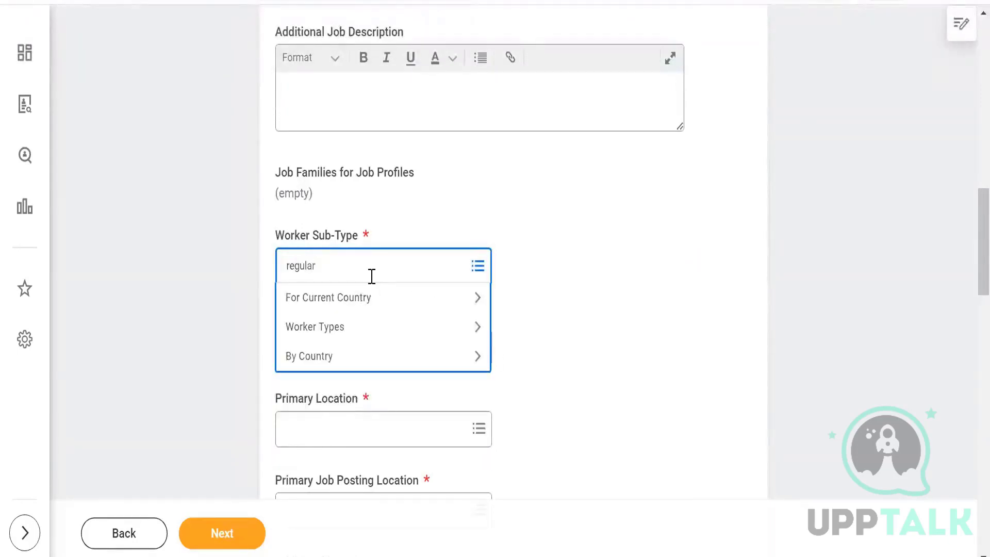
key("Return")
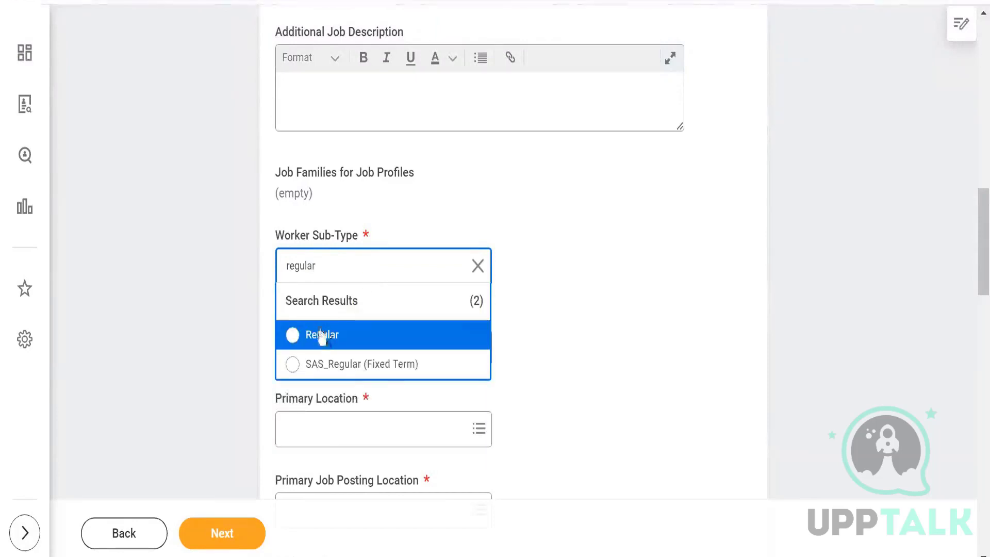
left_click(320, 336)
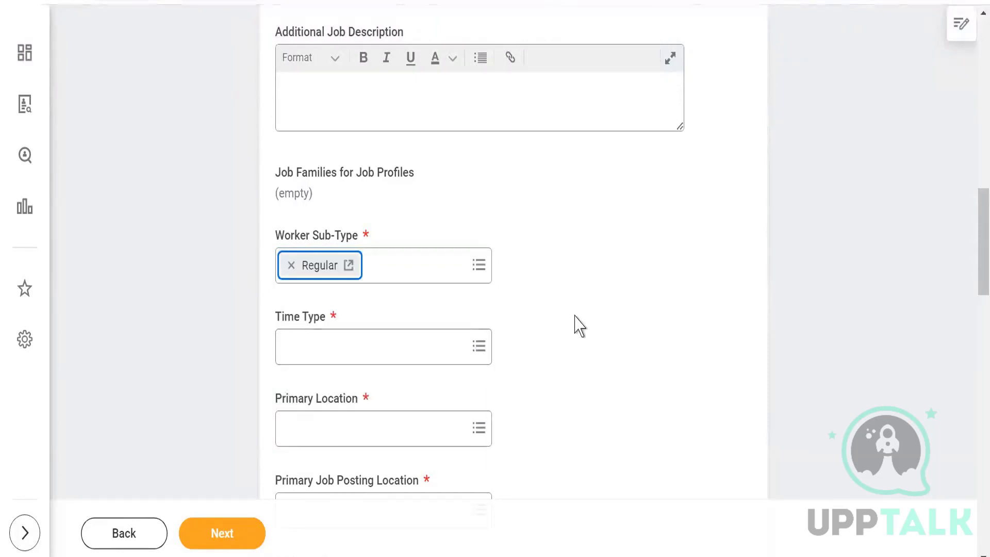
Set the Time Type to Full time
left_click(408, 350)
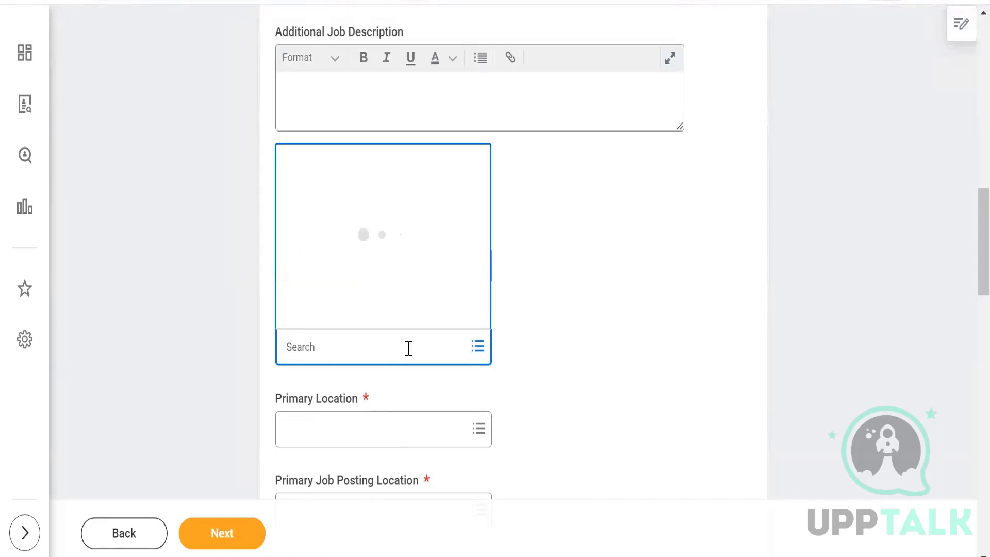
type("full time")
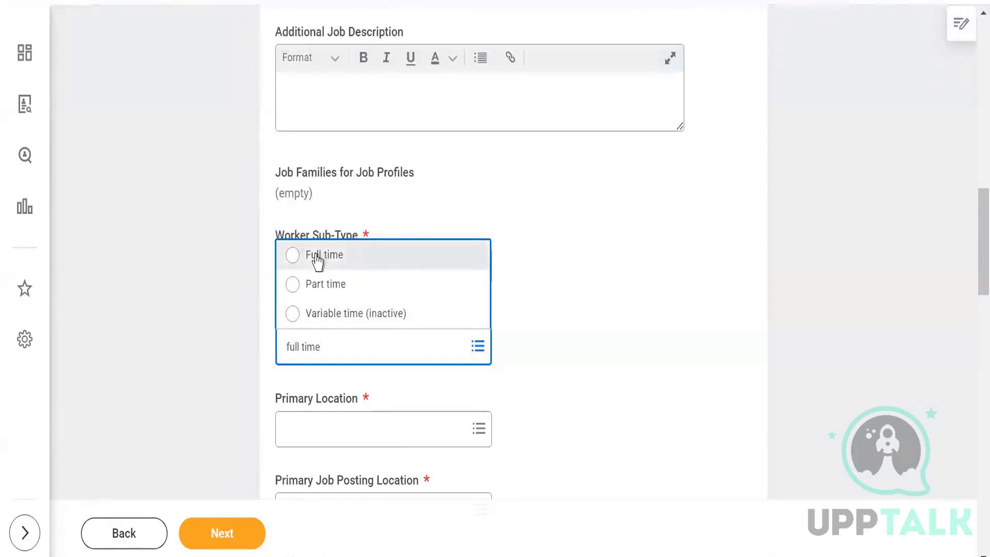
left_click(316, 258)
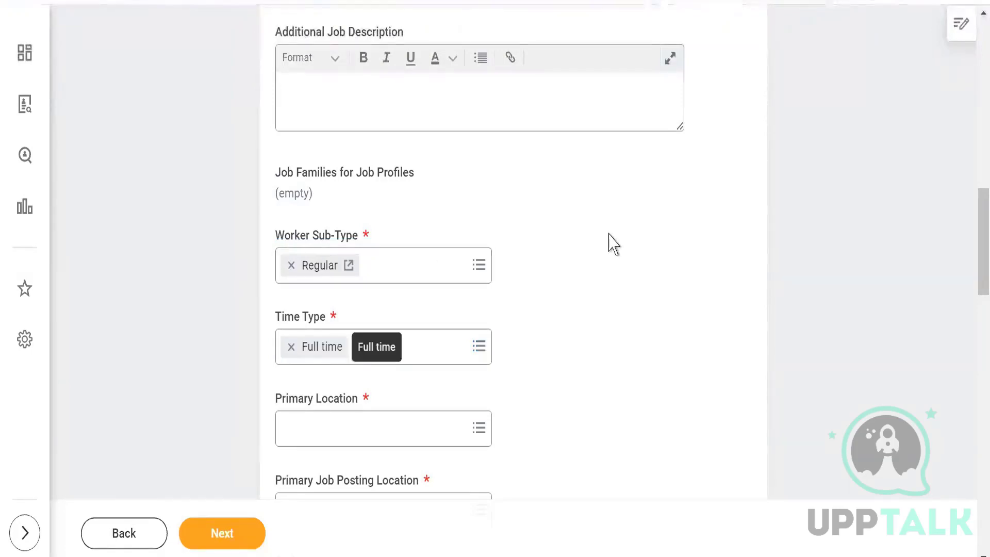
scroll(609, 235, "down", 2)
left_click(365, 330)
left_click(688, 317)
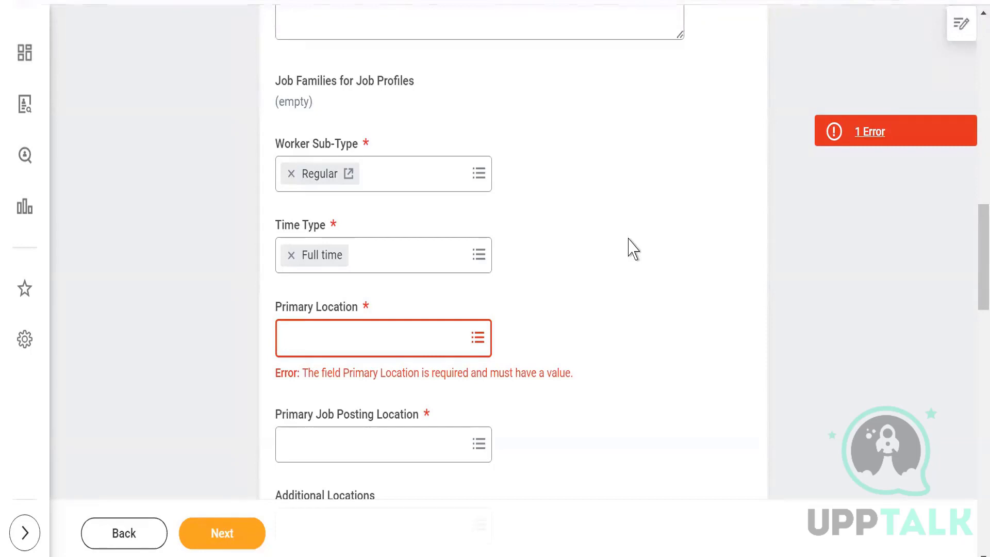
Search 'skiims' in Primary Location and choose Skiims_Bangalore
scroll(636, 277, "down", 2)
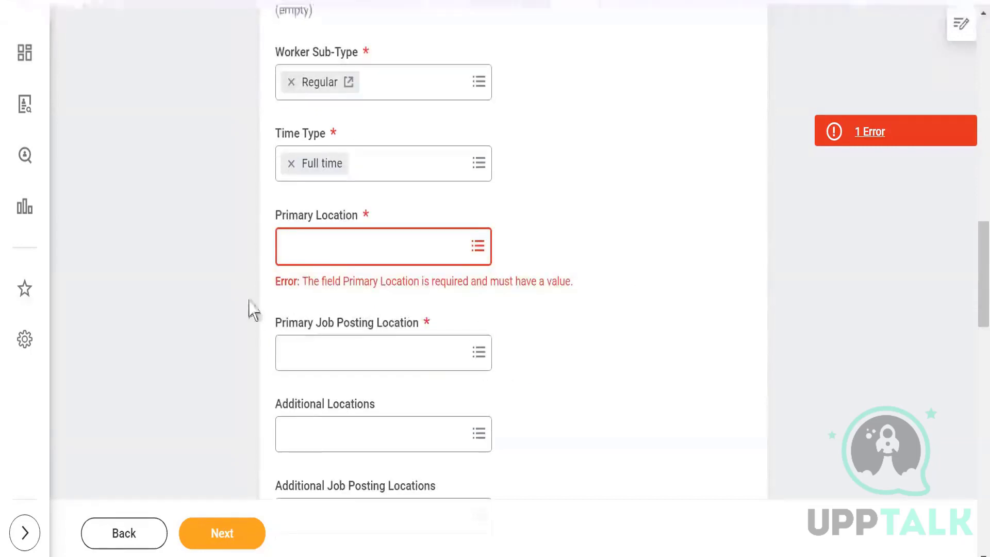
left_click(330, 260)
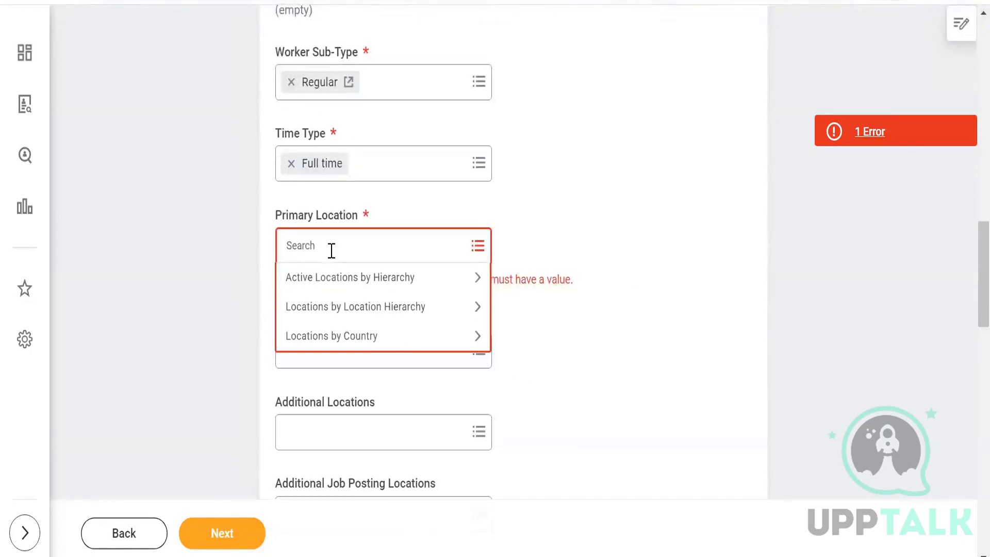
type("skiims")
key("Return")
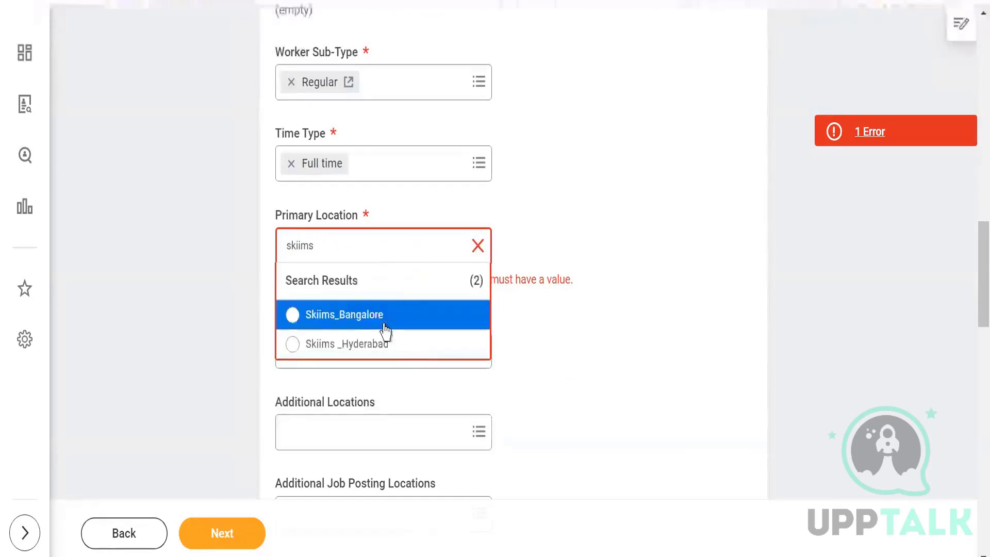
left_click(386, 331)
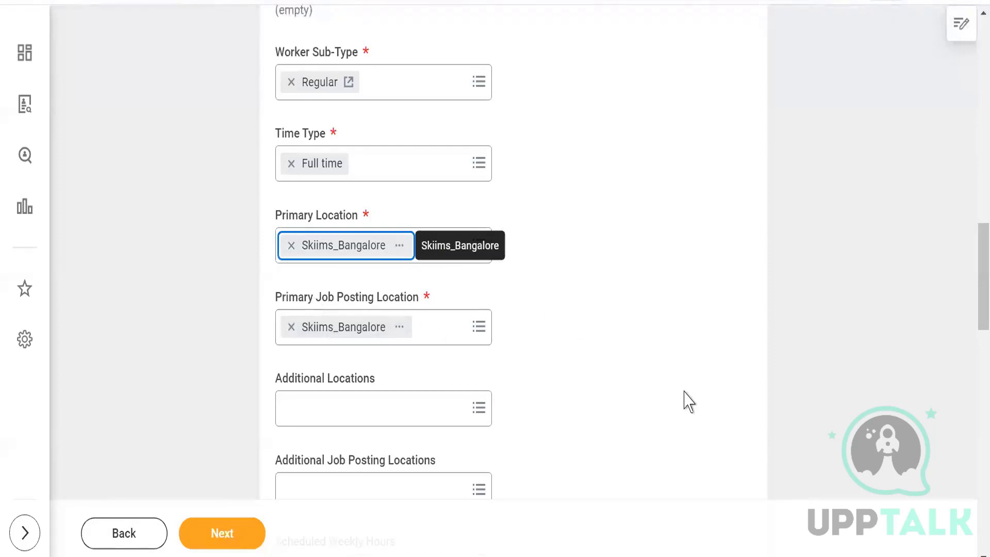
Scroll down and open the requisition's Questionnaires section for editing
scroll(656, 396, "down", 5)
scroll(578, 319, "down", 3)
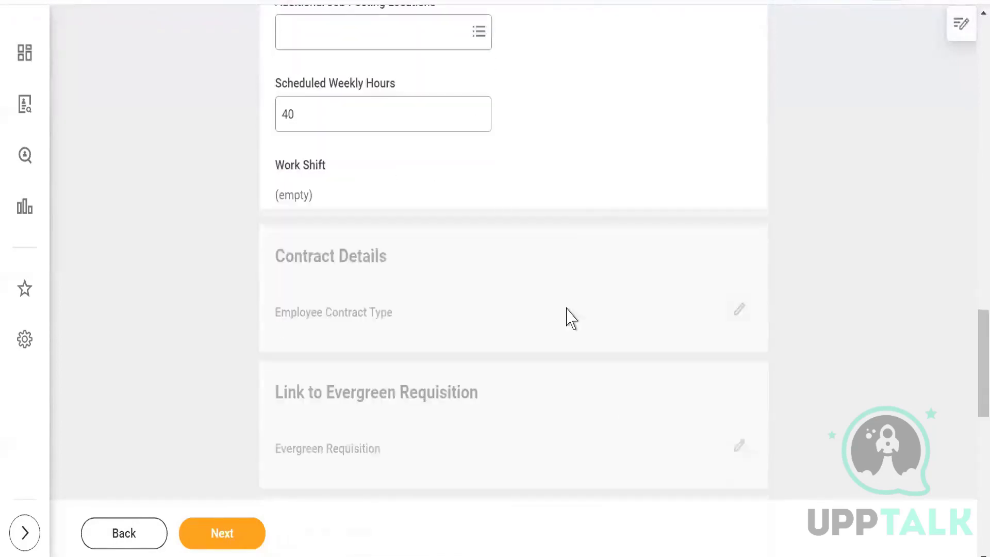
scroll(521, 350, "down", 2)
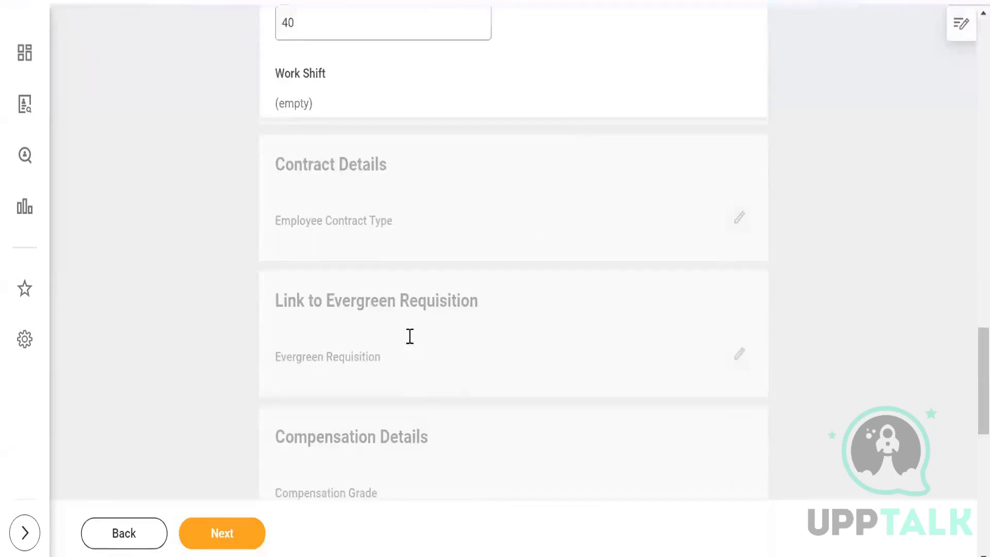
scroll(408, 335, "down", 2)
scroll(392, 386, "down", 2)
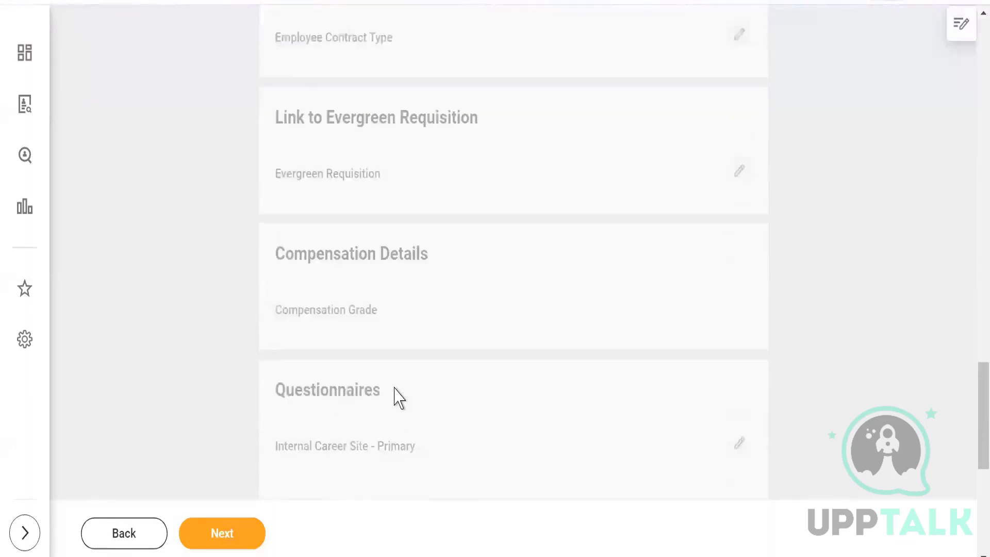
scroll(434, 354, "down", 2)
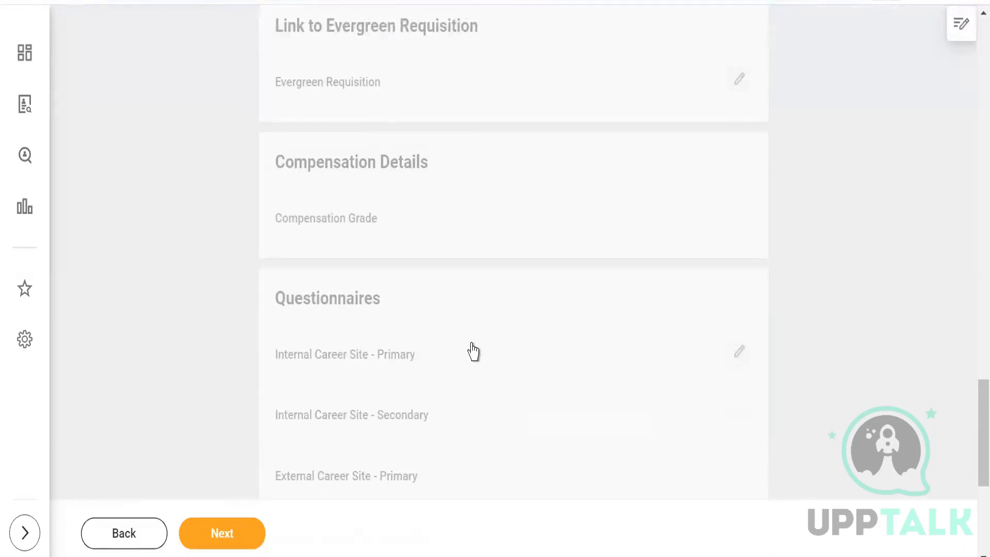
scroll(473, 352, "down", 2)
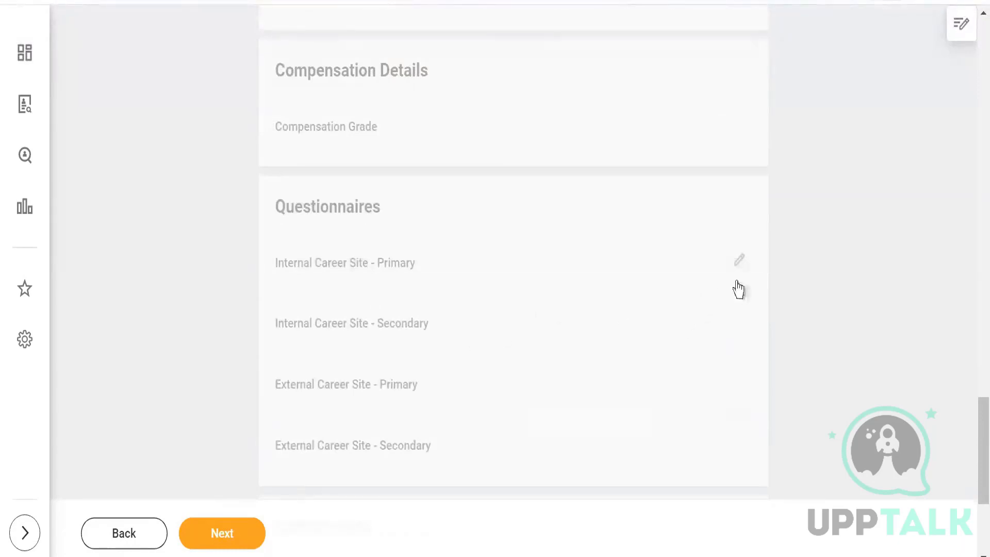
left_click(739, 263)
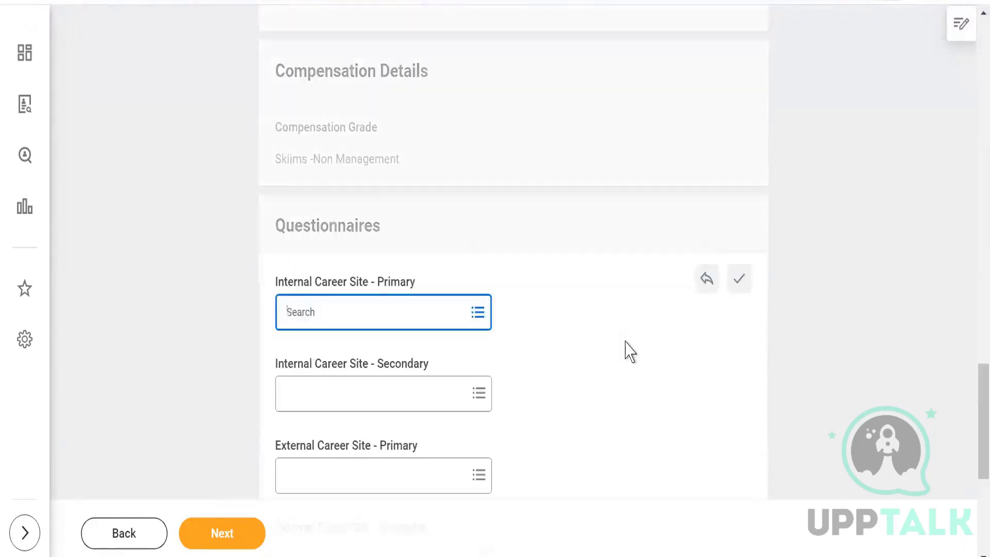
Try CF_100 Questionnaire for External Career Site - Primary, then clear it and leave it blank
scroll(625, 342, "down", 1)
left_click(326, 384)
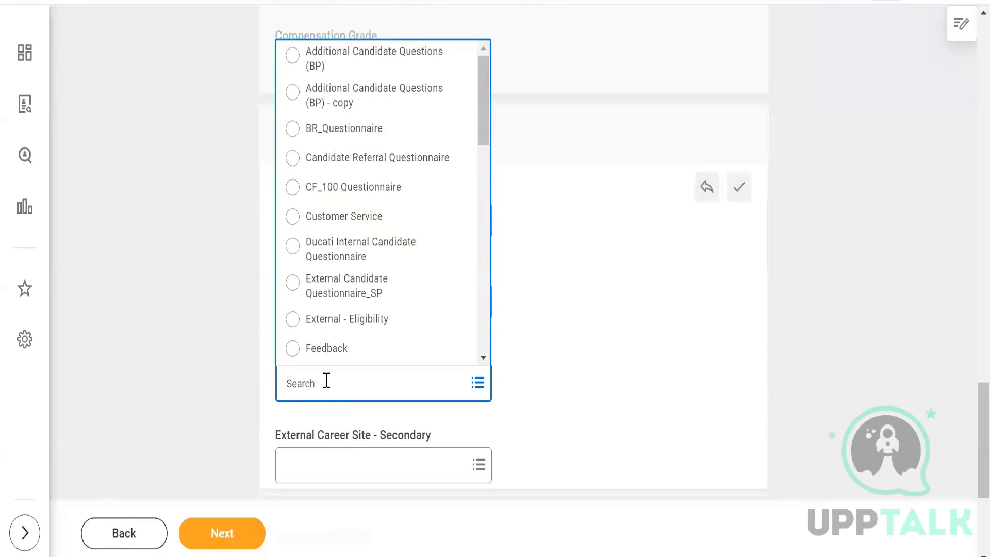
left_click(350, 194)
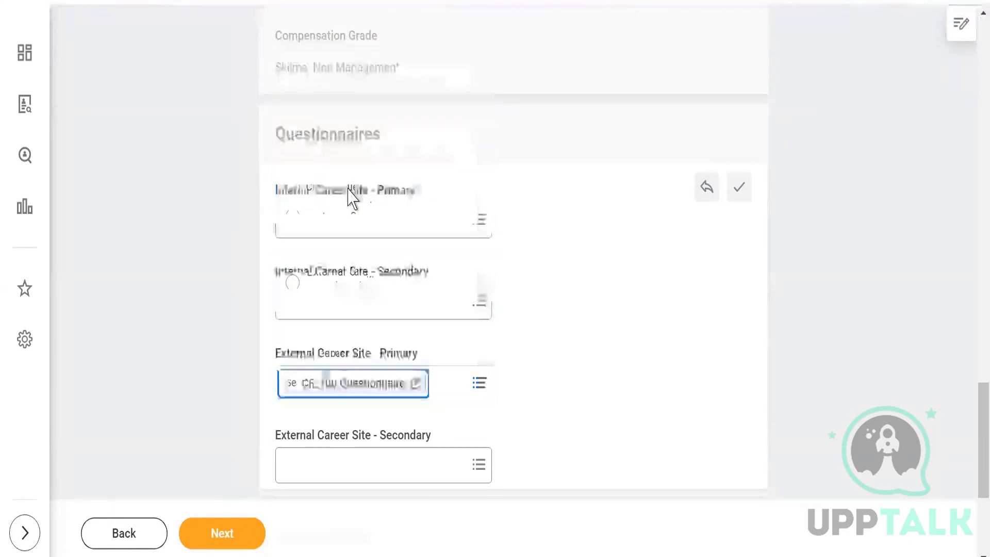
left_click(609, 276)
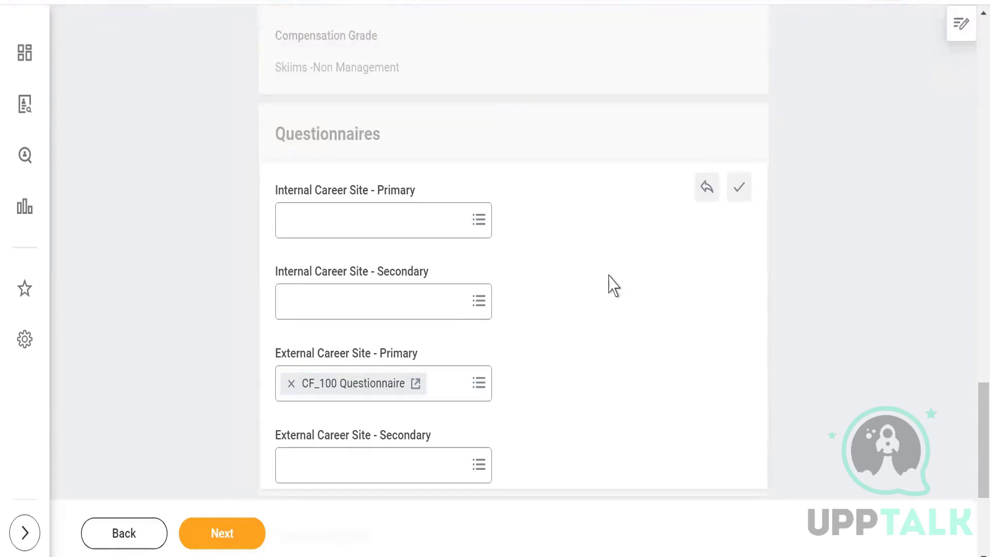
left_click(292, 387)
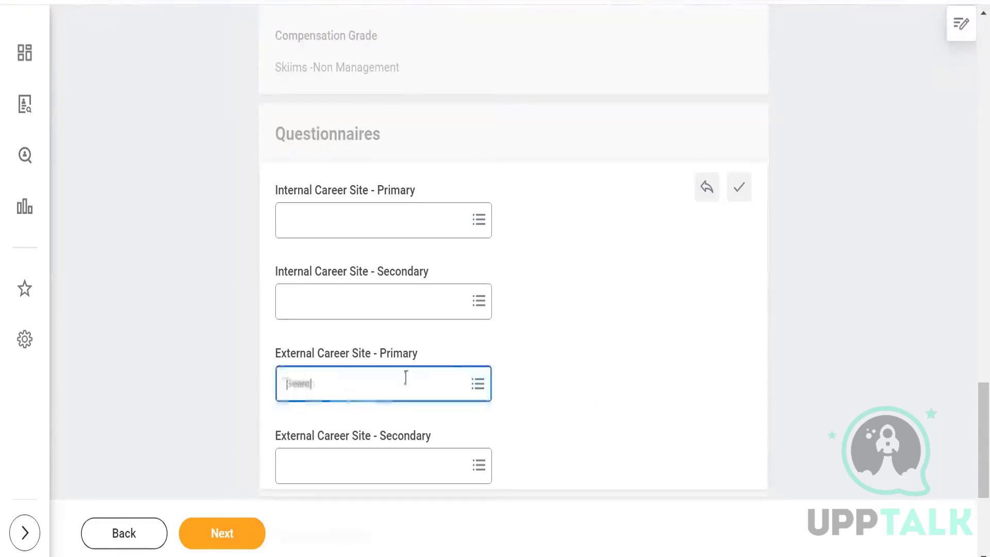
scroll(568, 289, "down", 3)
scroll(567, 271, "down", 1)
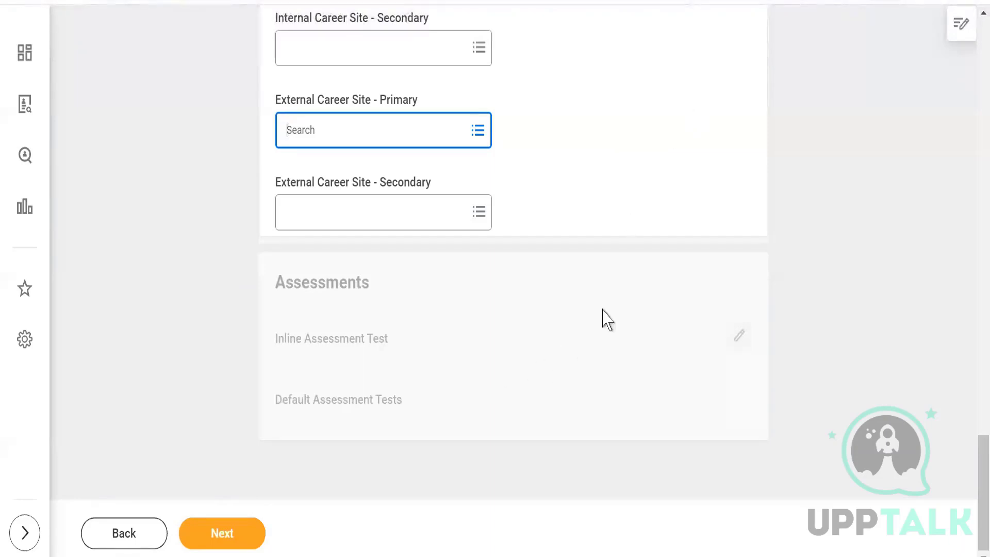
On the skills step, add Jenkins from DevOps, remove it again, then proceed to Qualifications
left_click(221, 535)
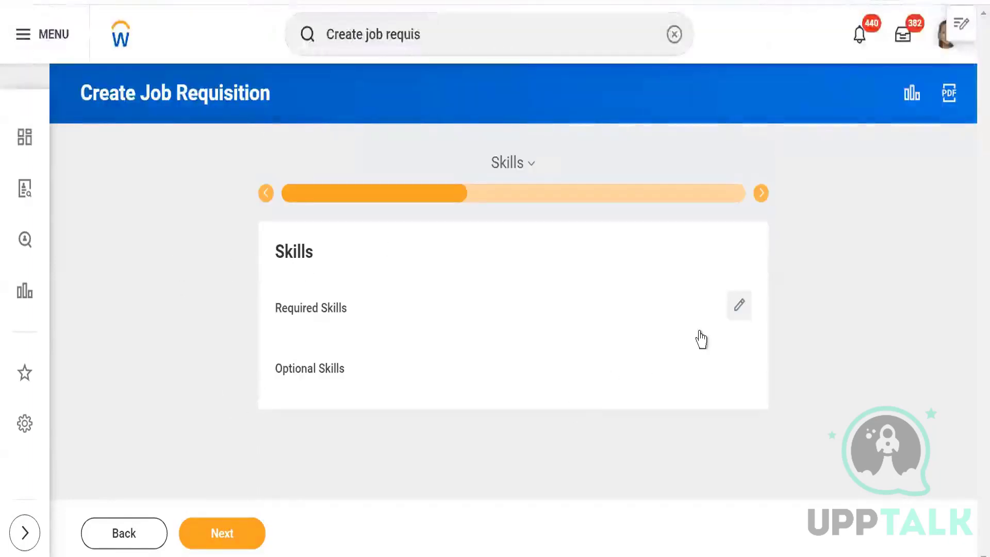
left_click(740, 305)
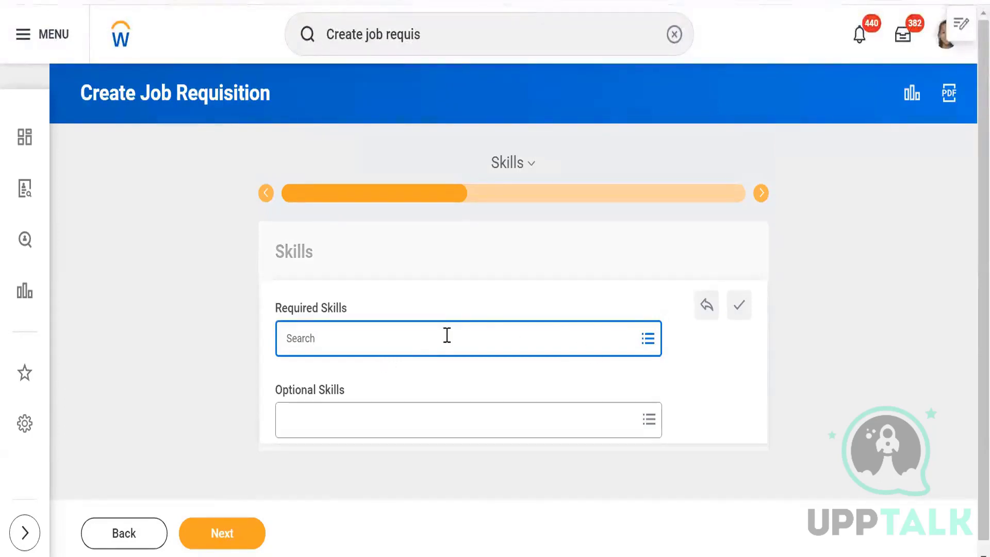
left_click(649, 340)
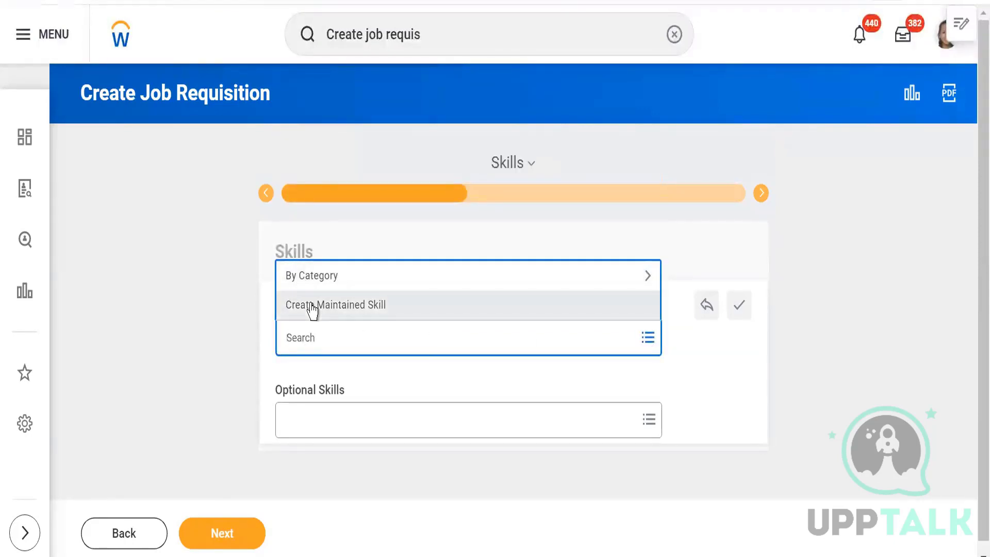
left_click(312, 283)
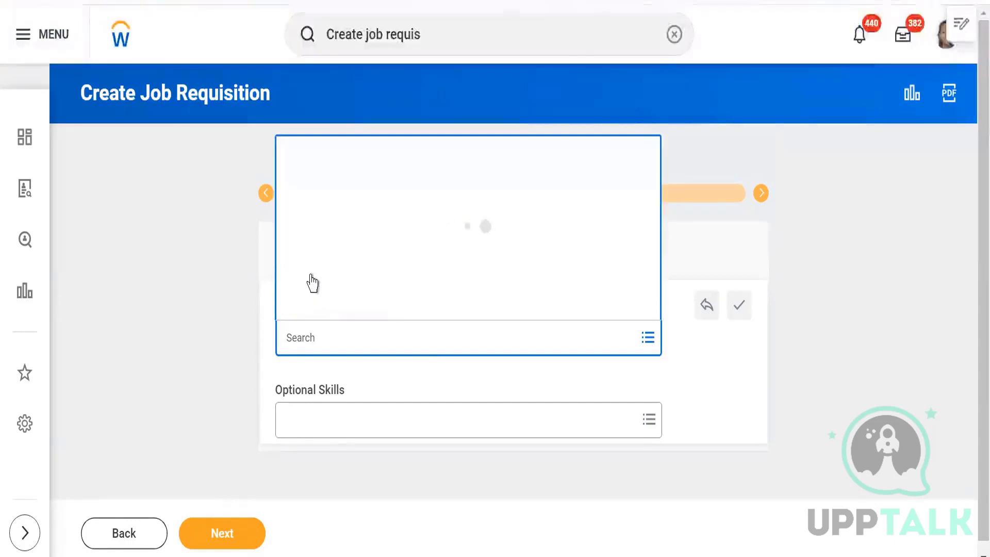
scroll(395, 232, "down", 3)
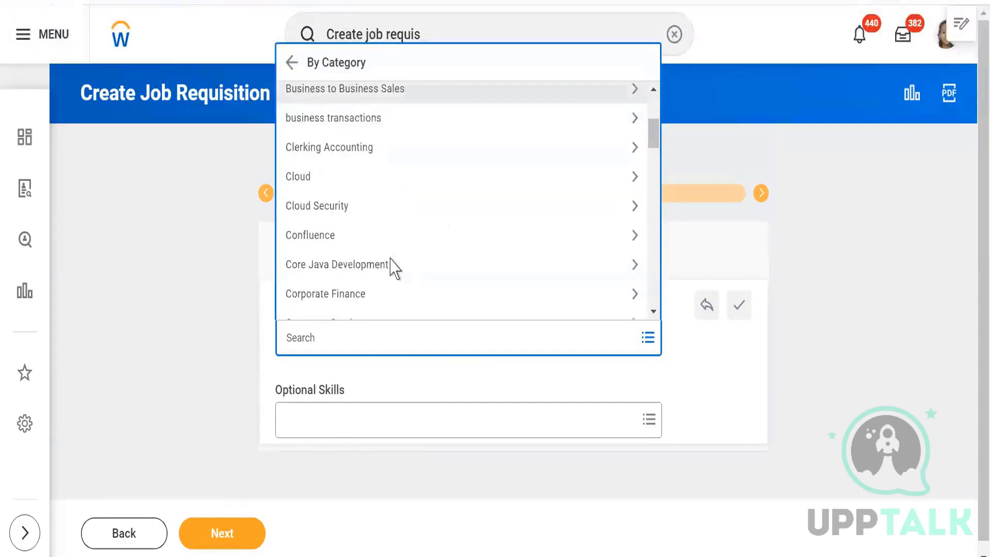
scroll(395, 266, "down", 3)
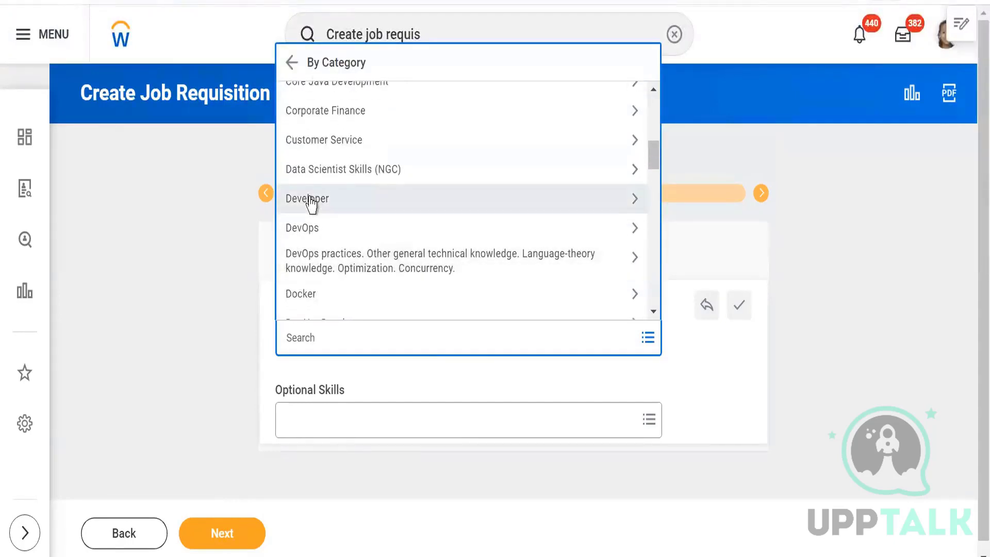
left_click(309, 227)
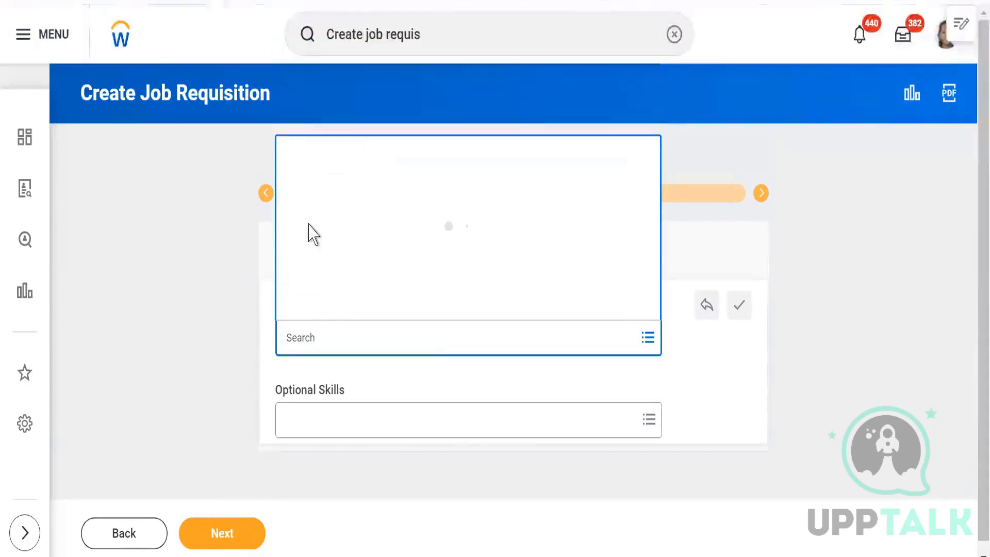
left_click(292, 306)
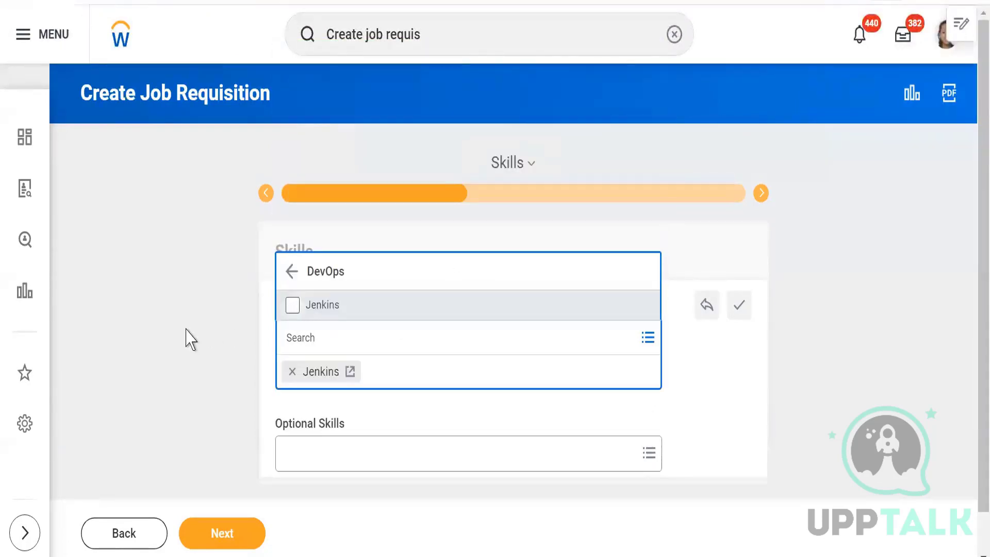
left_click(189, 338)
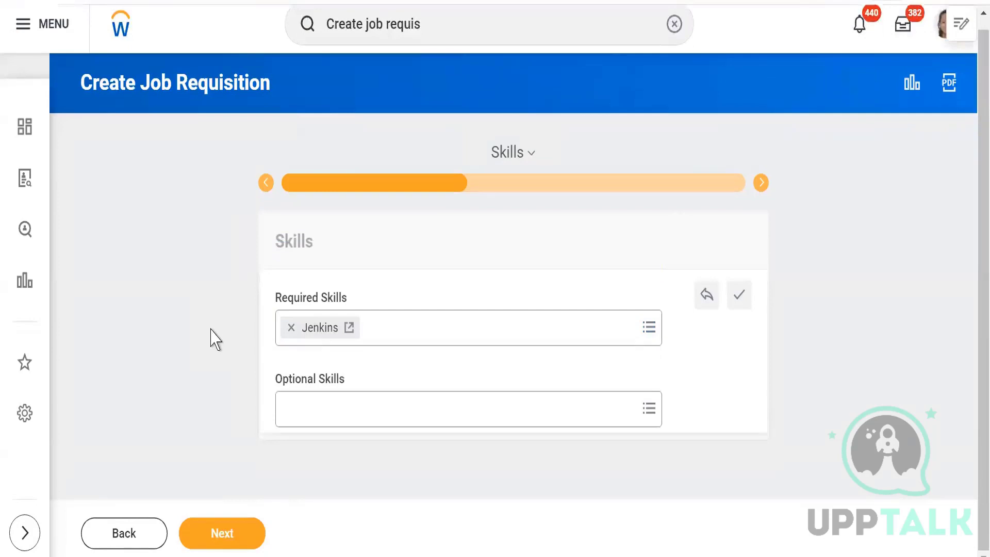
left_click(292, 328)
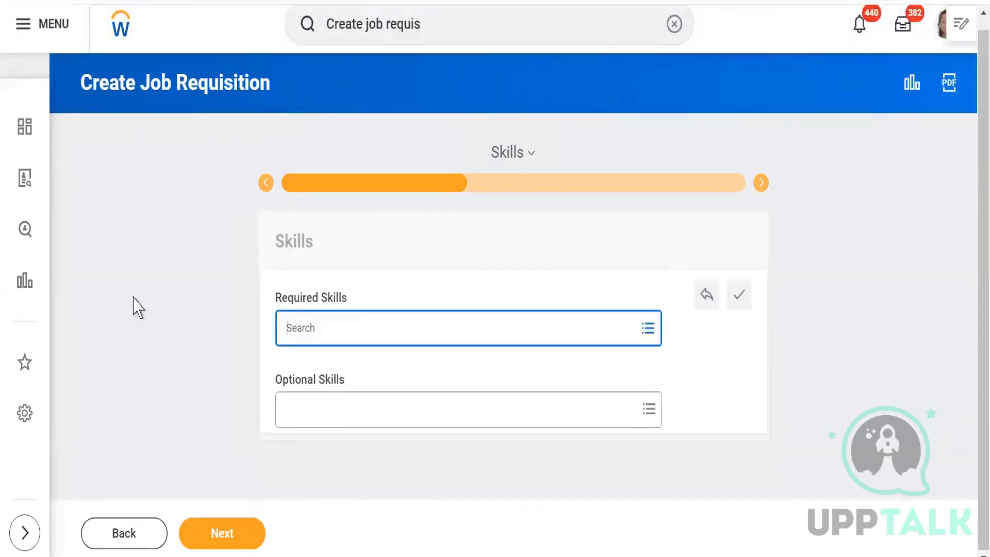
left_click(215, 537)
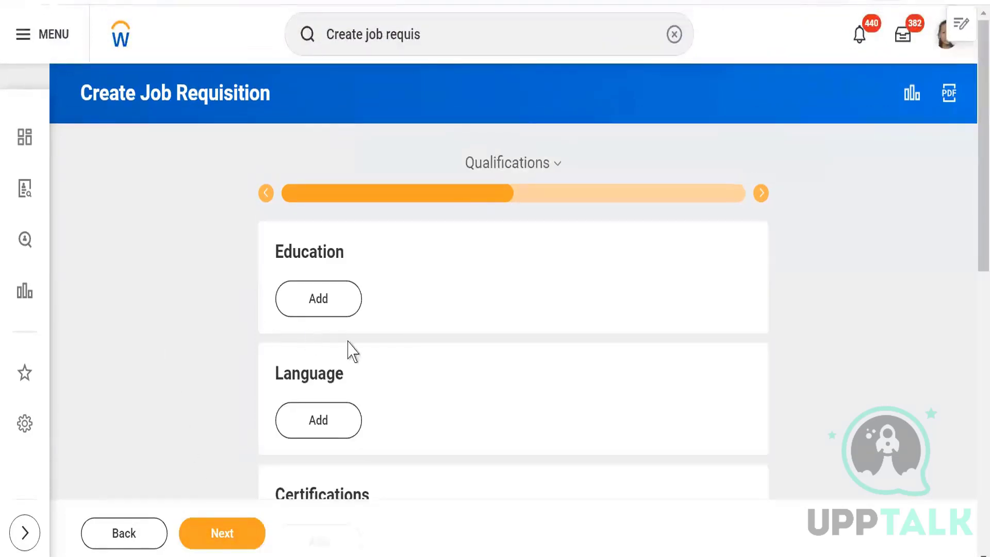
Add an Education entry with Degree set to MBA
left_click(311, 304)
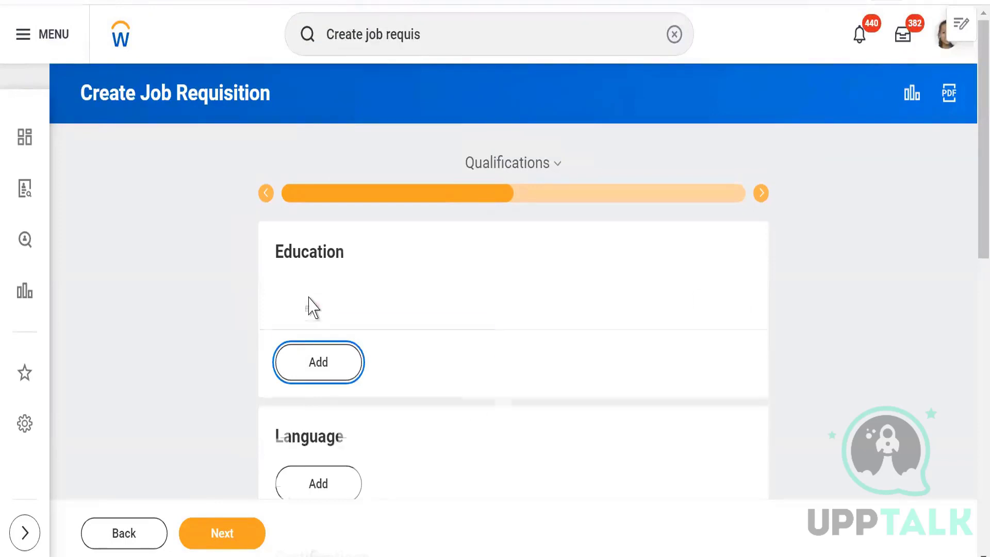
left_click(172, 344)
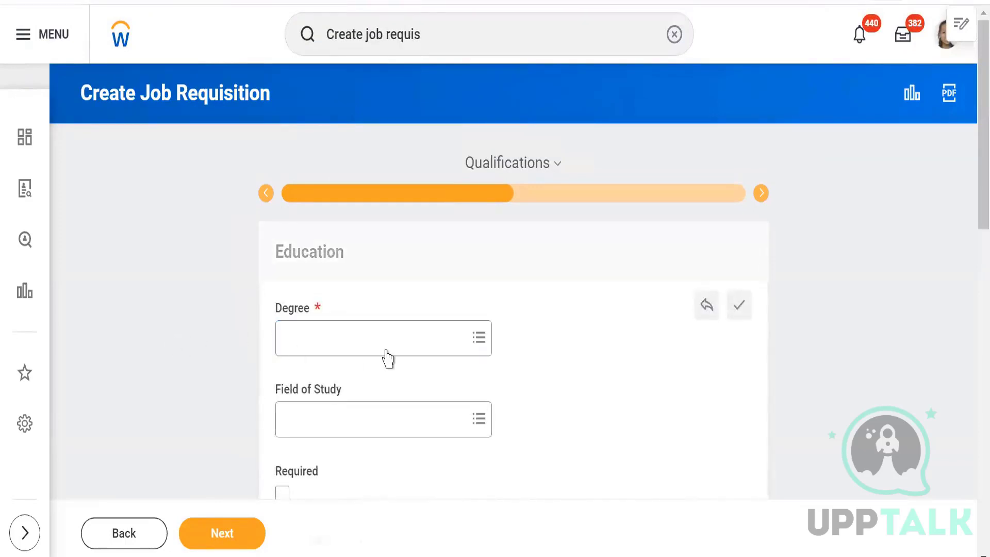
left_click(479, 338)
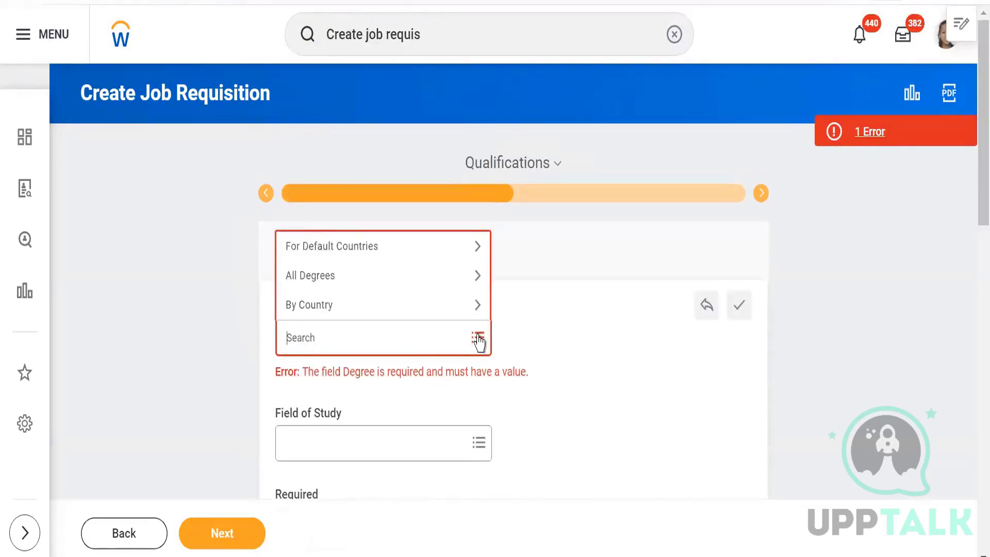
type("MBA")
key("Return")
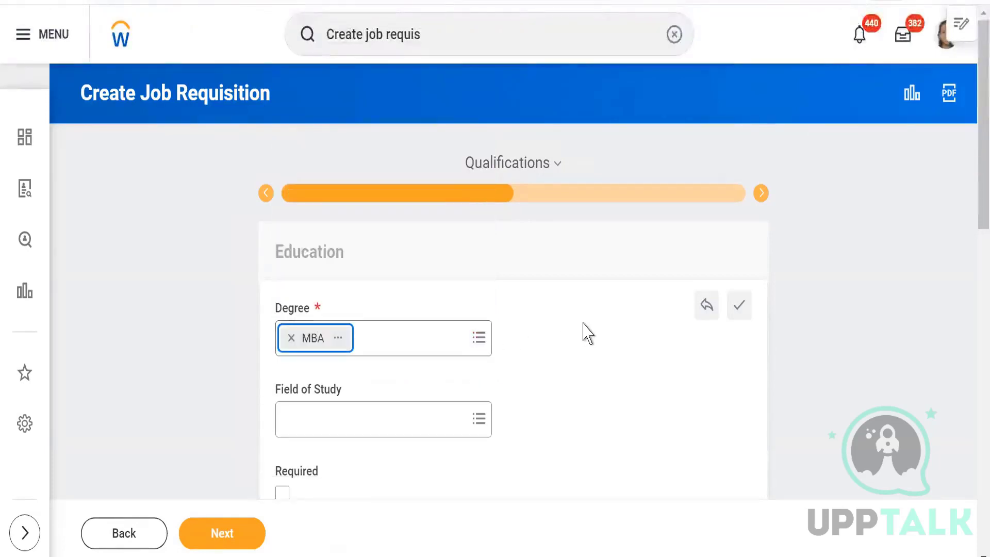
Add a Work Experience entry and review the remaining qualification sections
scroll(588, 333, "down", 2)
scroll(588, 318, "down", 2)
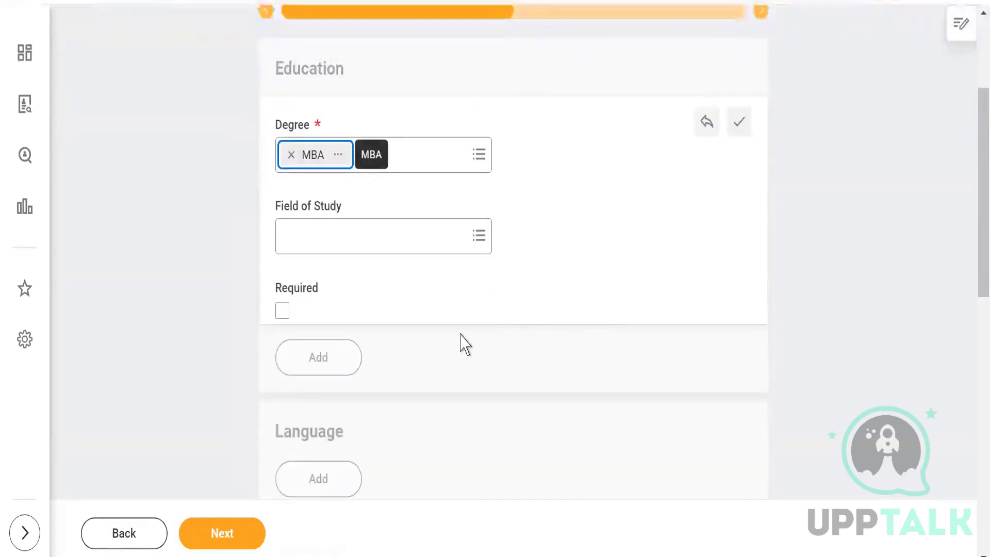
scroll(463, 342, "down", 4)
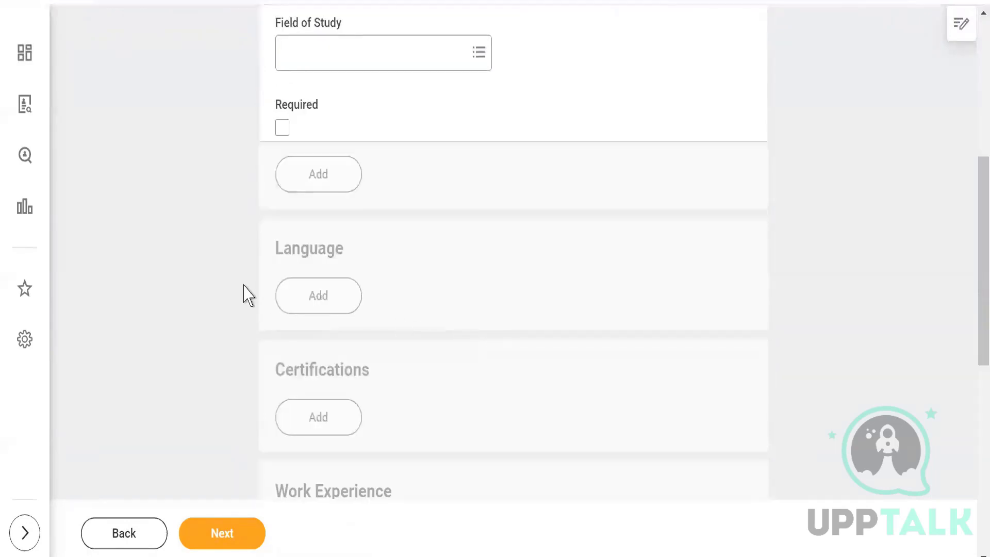
left_click(336, 299)
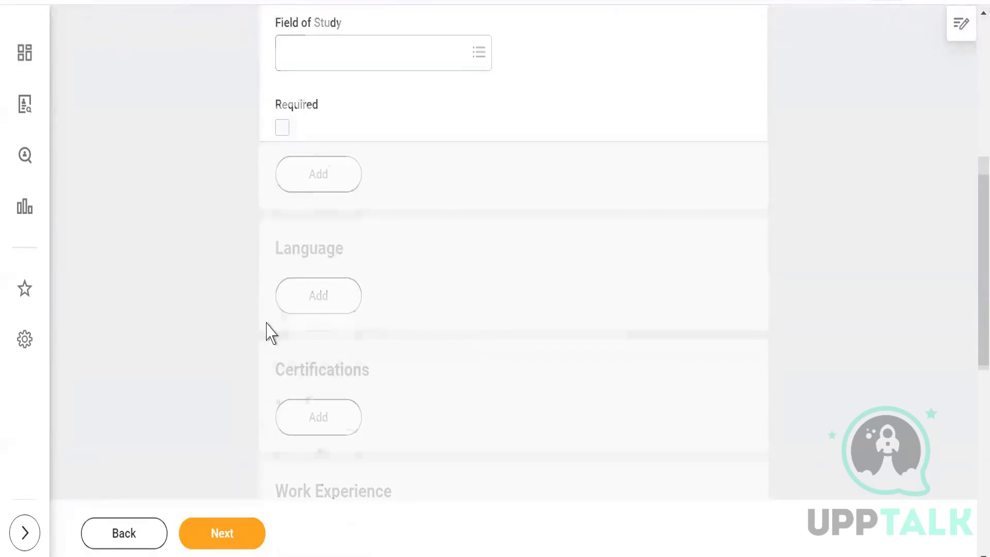
scroll(266, 332, "down", 5)
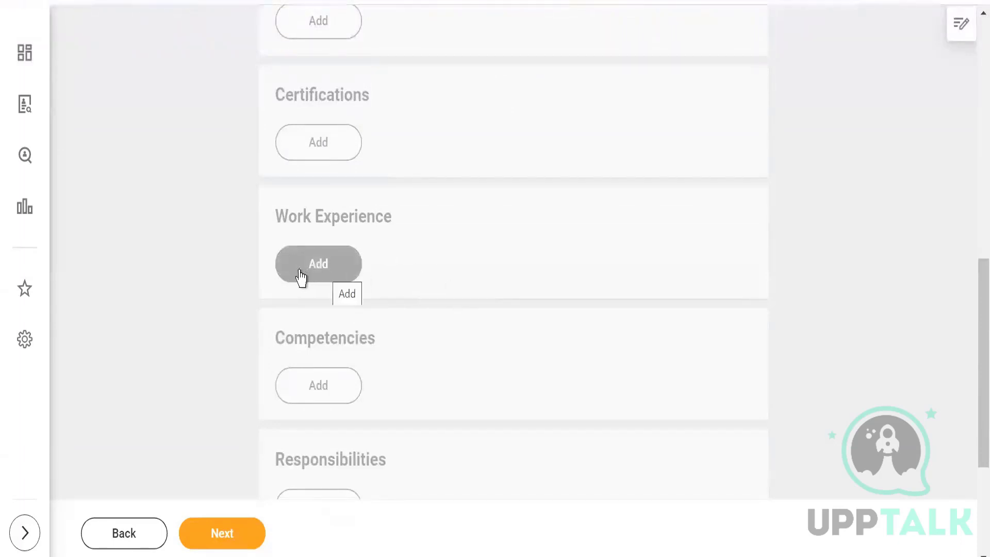
left_click(327, 273)
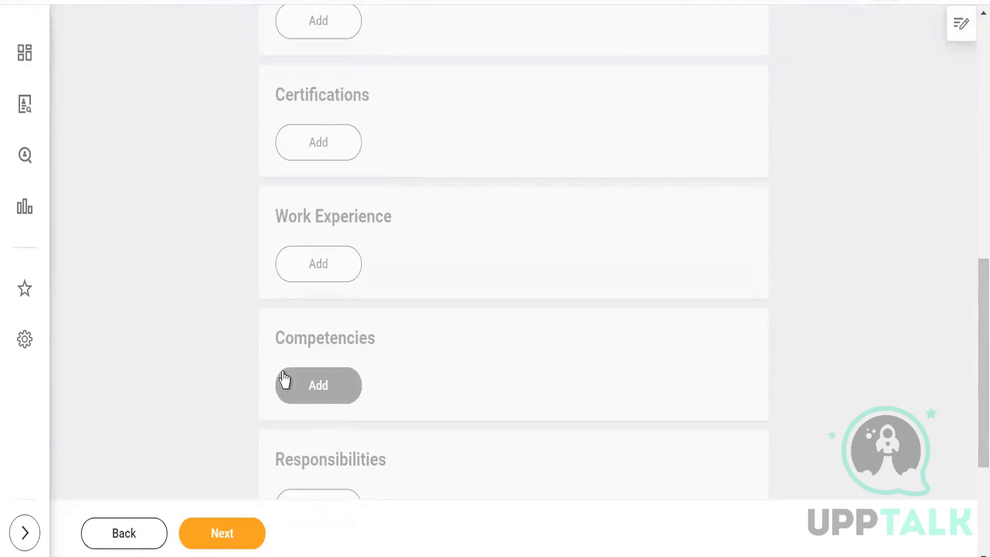
scroll(190, 391, "down", 3)
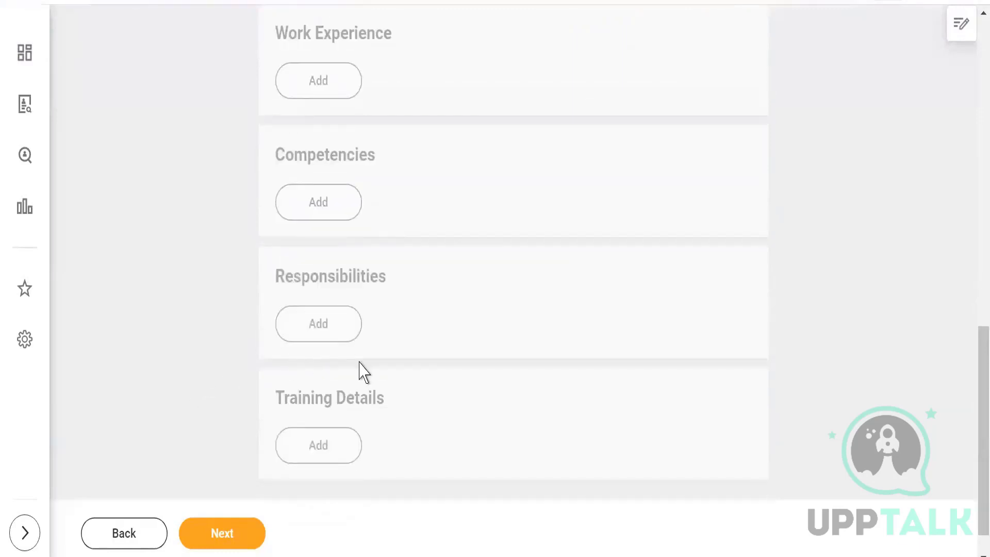
scroll(471, 358, "up", 10)
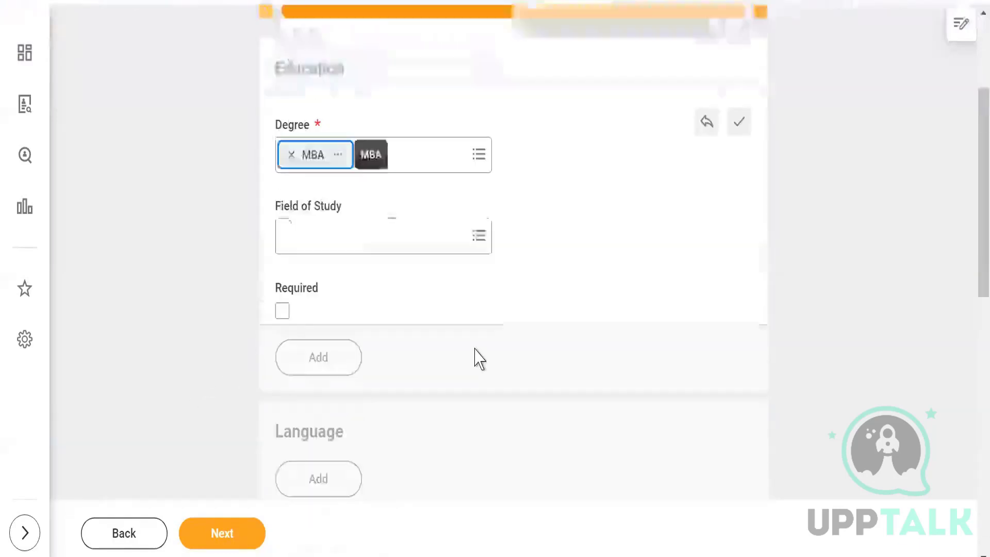
scroll(492, 362, "down", 3)
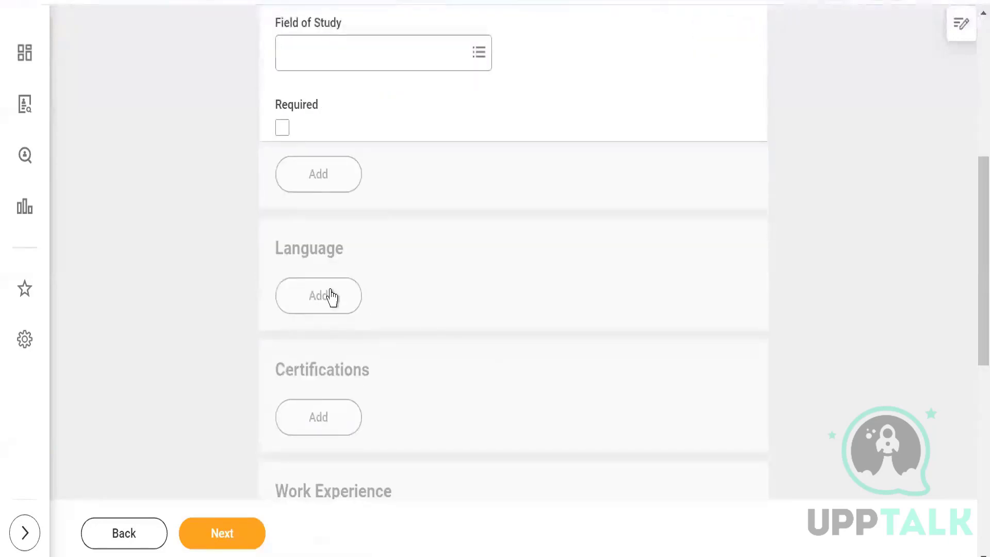
scroll(471, 396, "down", 3)
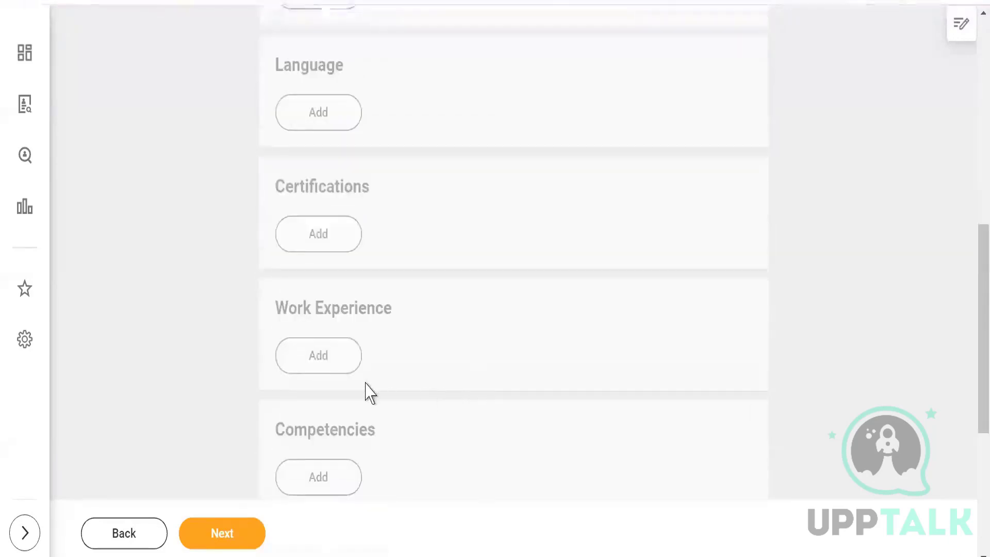
Set Work Experience to 10 years and advance to the Organizations step
left_click(330, 361)
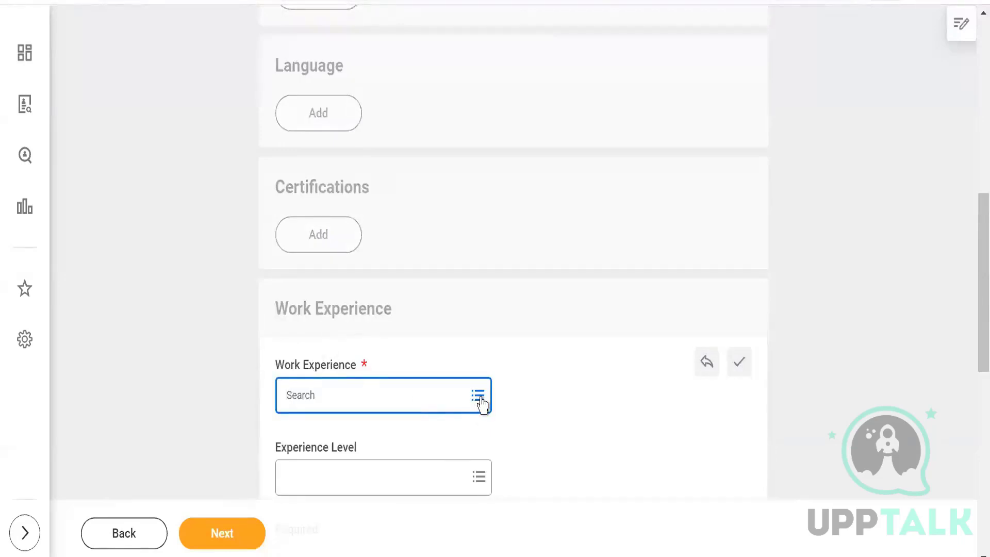
left_click(479, 398)
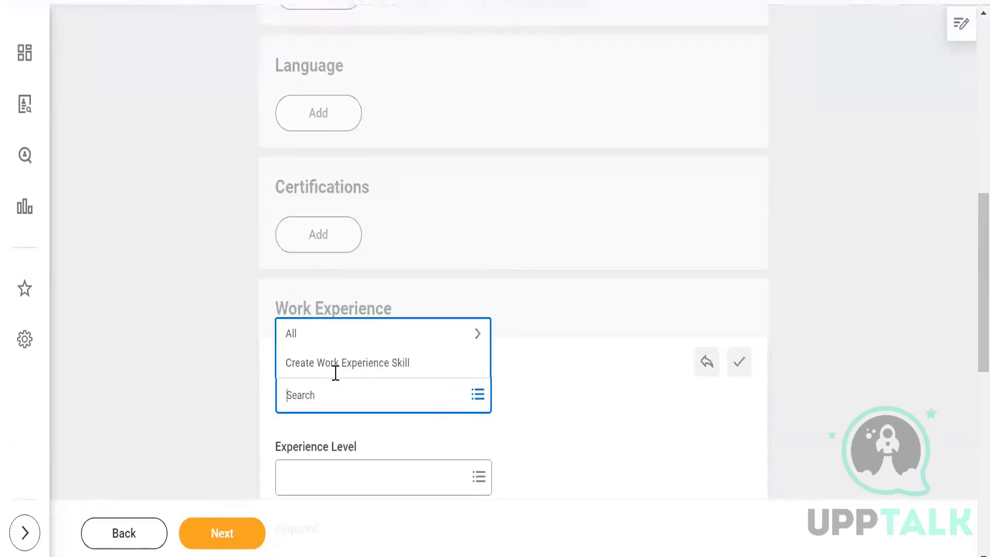
left_click(329, 338)
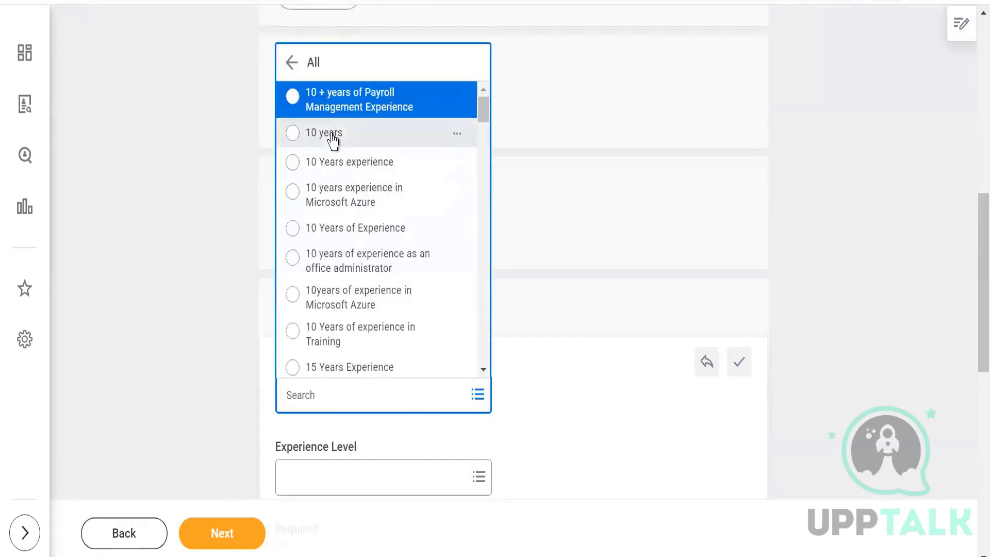
left_click(333, 139)
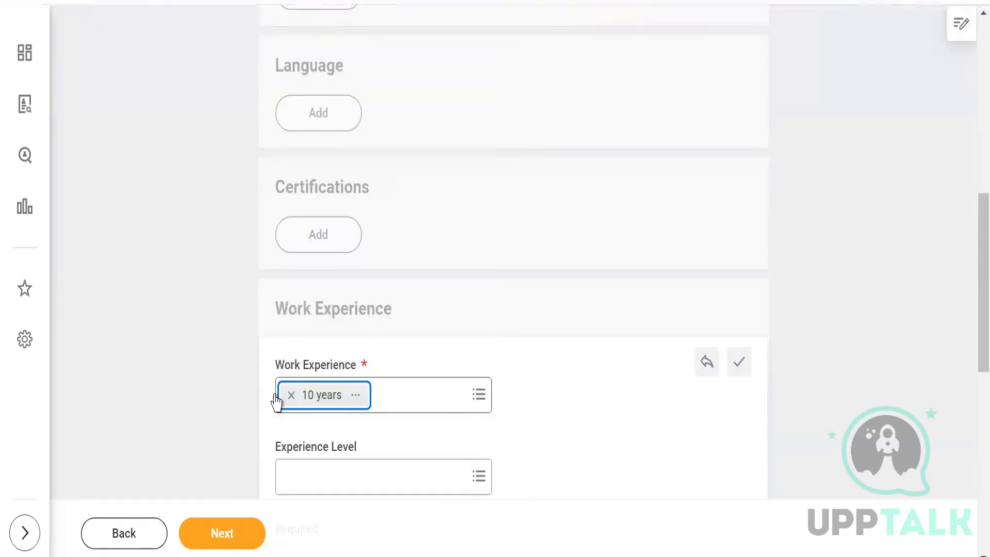
left_click(223, 537)
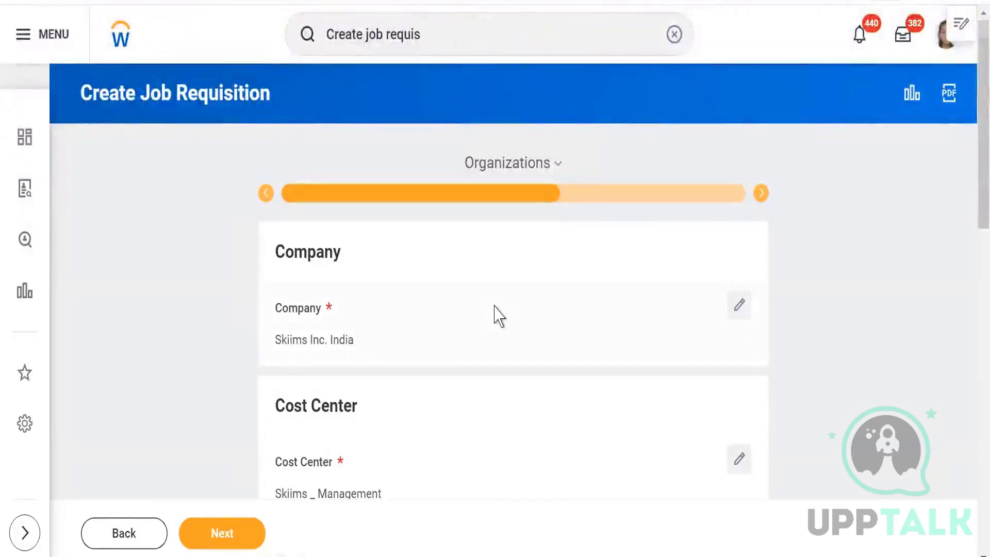
Scroll through the requisition's Organizations step, showing Company Skiims Inc. India and Cost Center Skiims _ Management
scroll(497, 309, "down", 2)
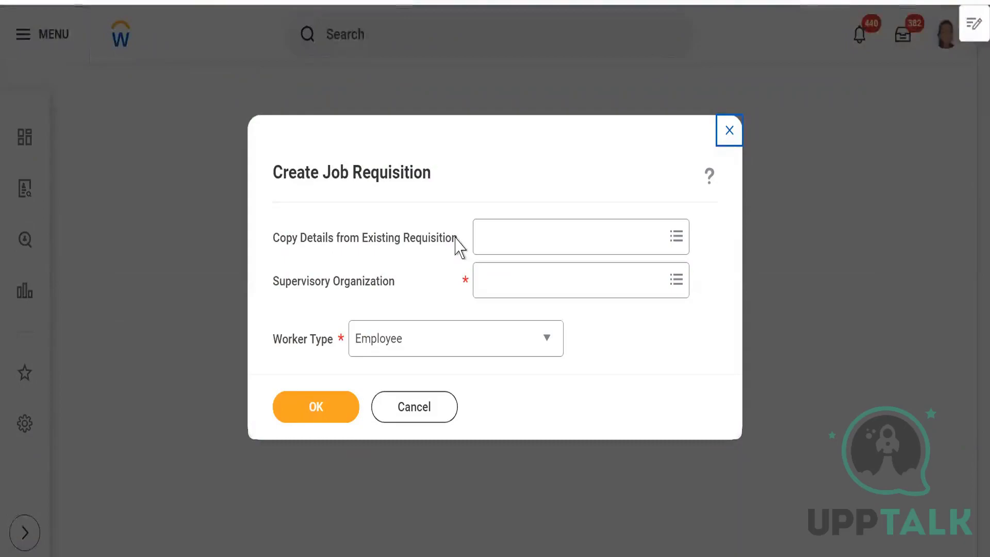
Cancel the job requisition that is in progress
left_click(432, 410)
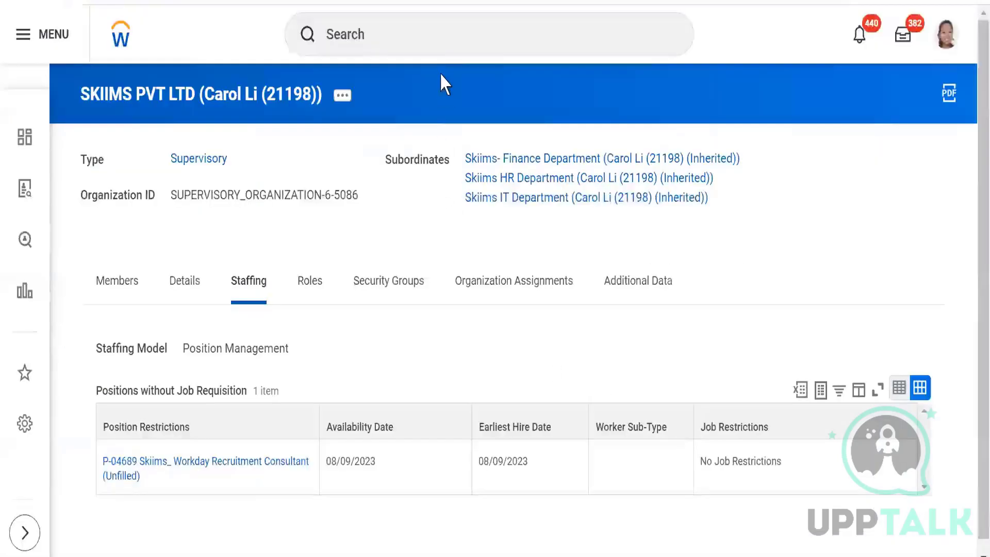
Search 'maintain assignable' and open the Maintain Assignable Roles task
left_click(438, 38)
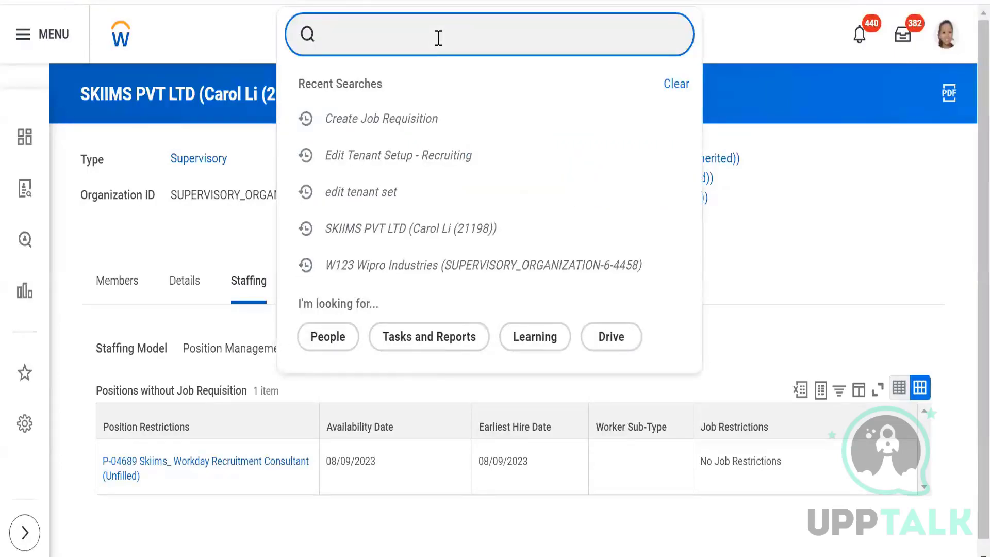
type("maintain")
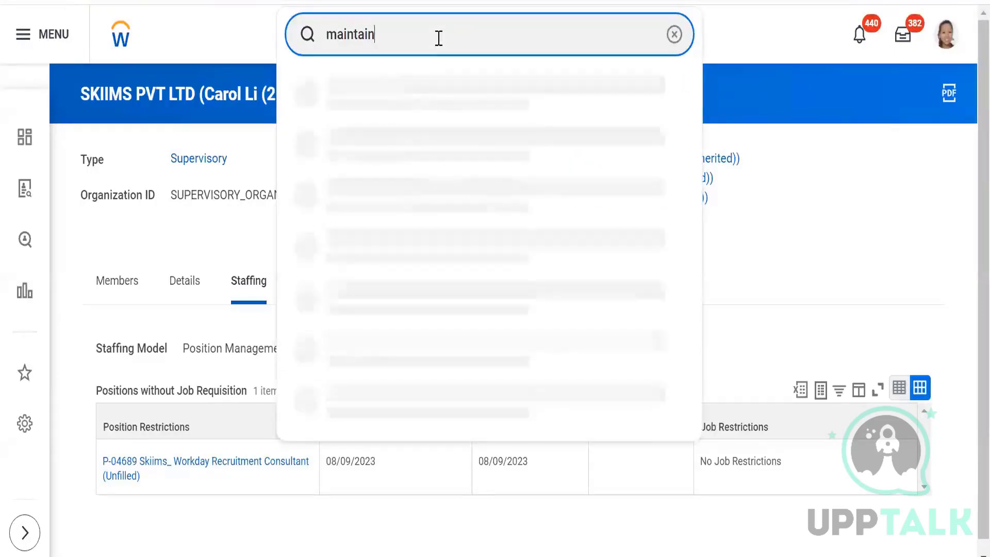
type(" assi")
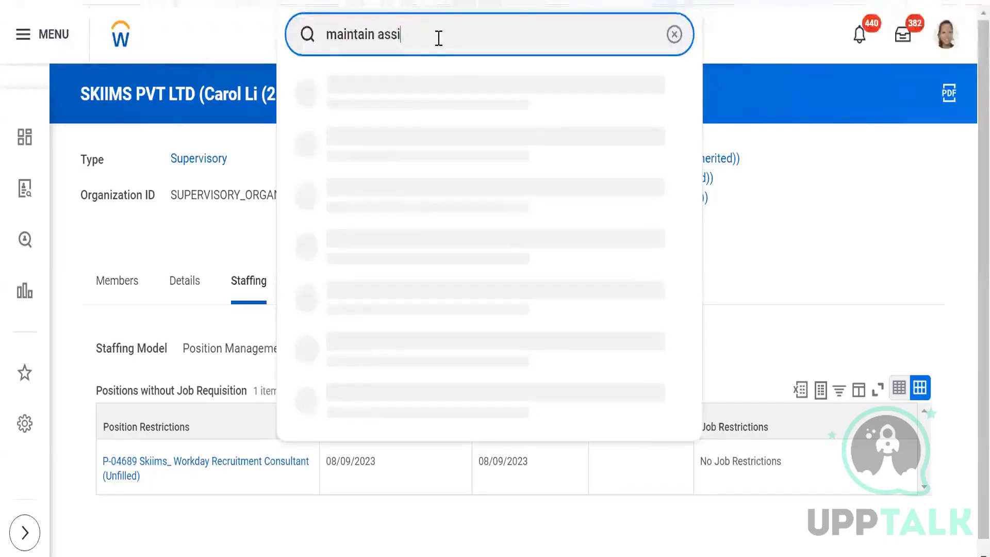
type("gnable")
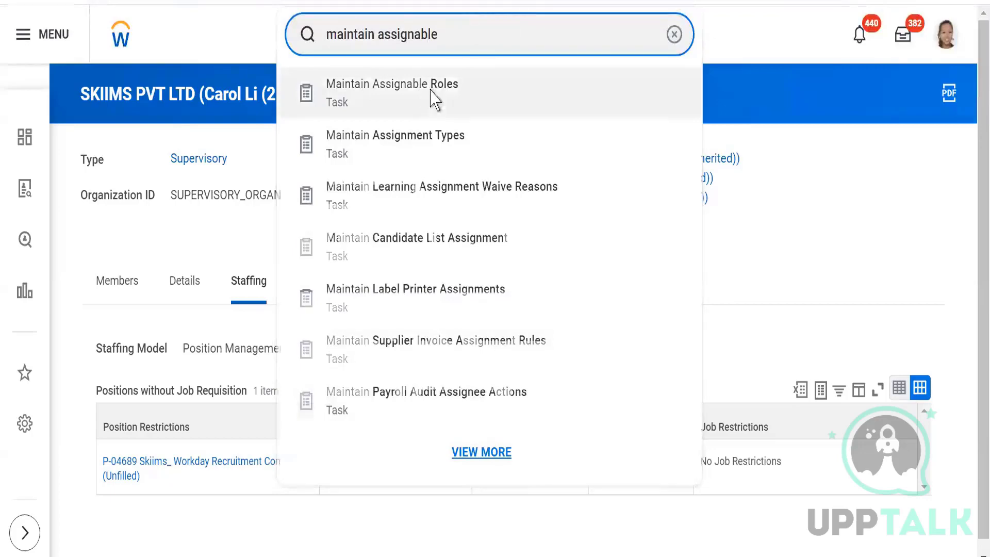
left_click(435, 101)
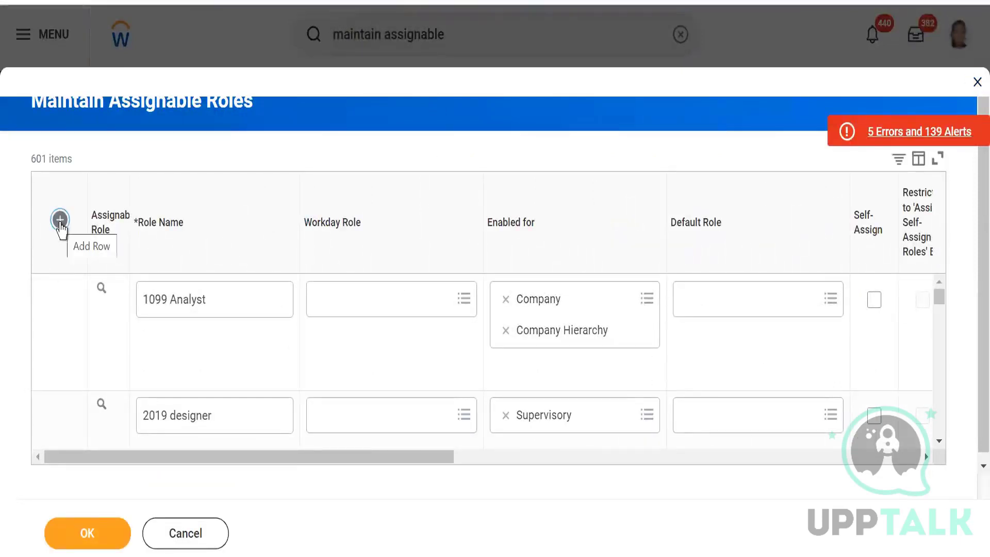
Add a new row to the assignable roles table named Primary Recruiter_Skiims
left_click(60, 220)
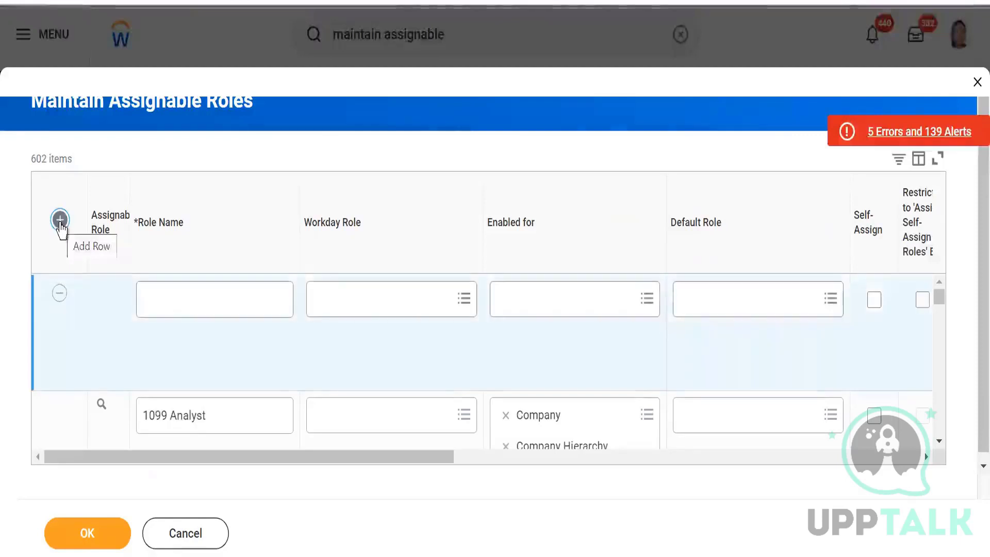
left_click(174, 301)
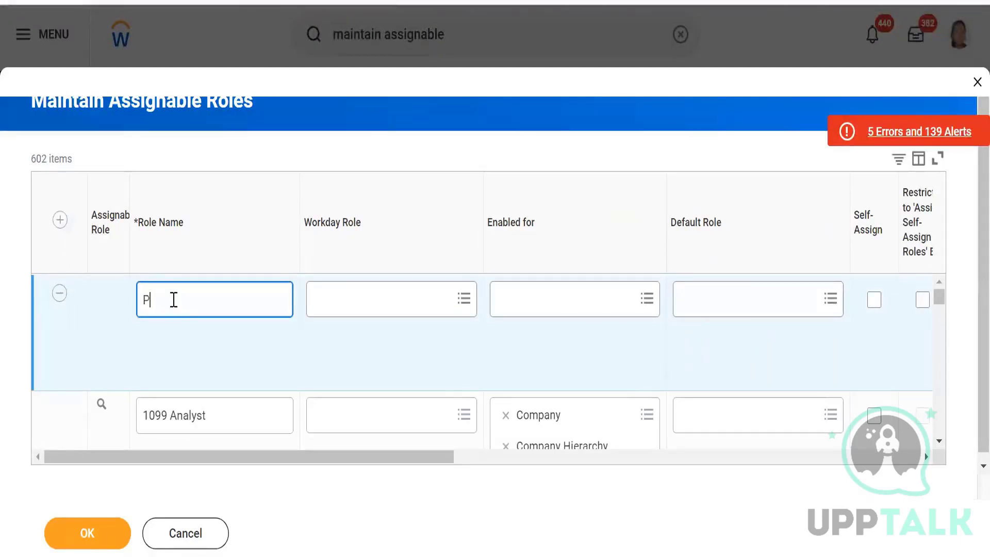
type("Primary rec")
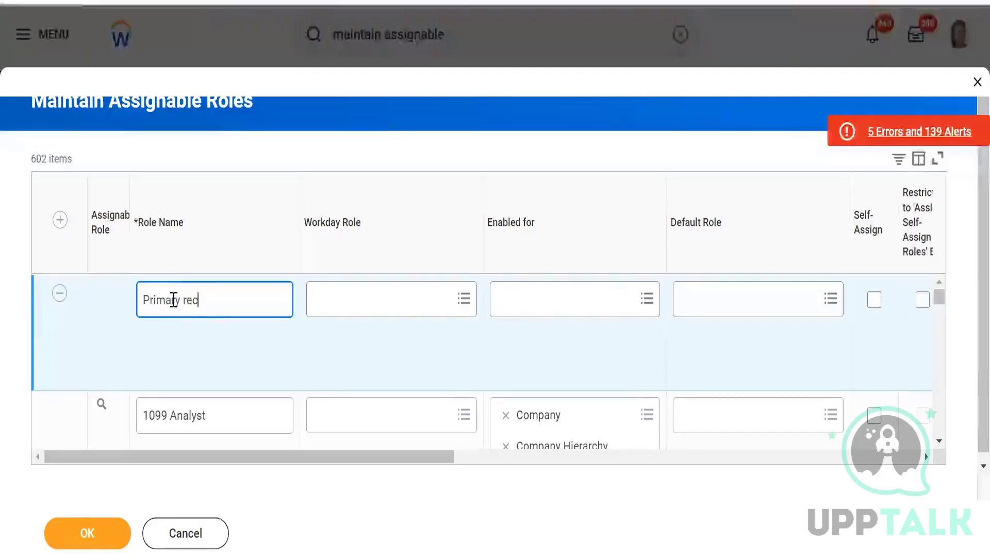
type("ruiter")
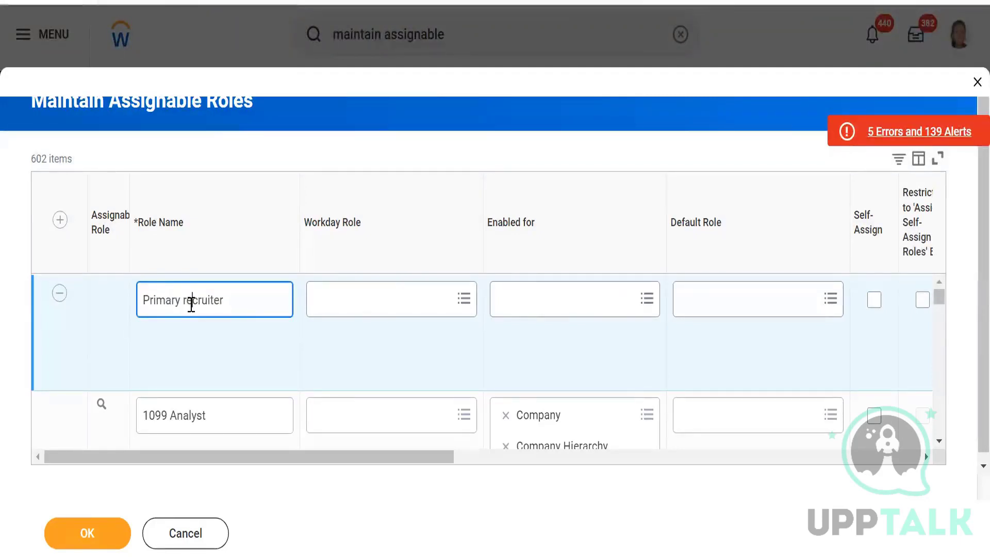
key("BackSpace")
key("BackSpace")
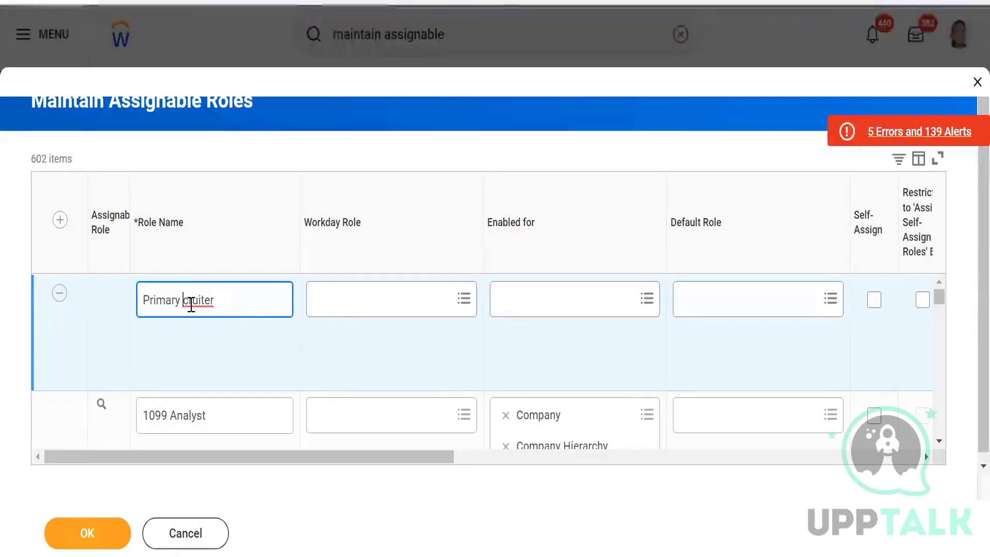
type("Recruiter")
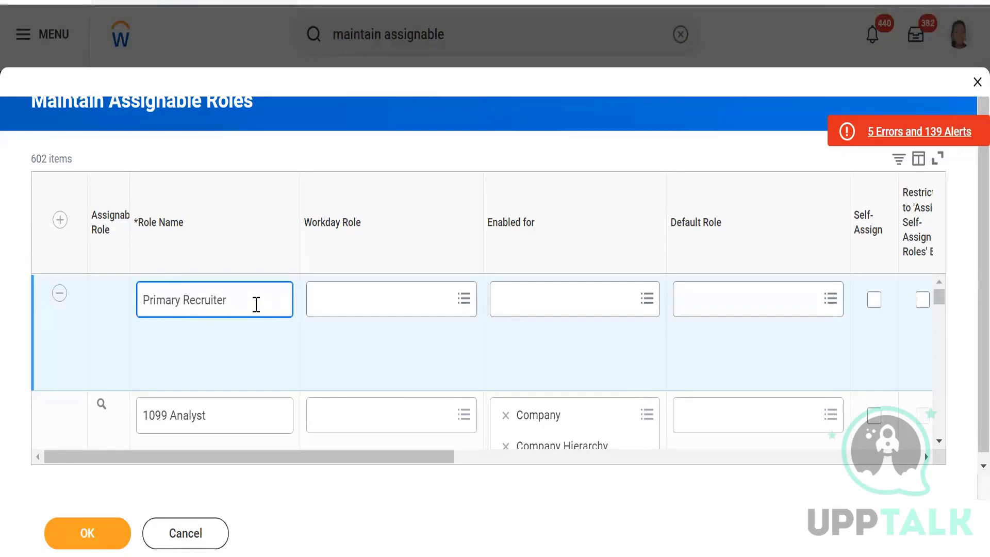
type("_Skill")
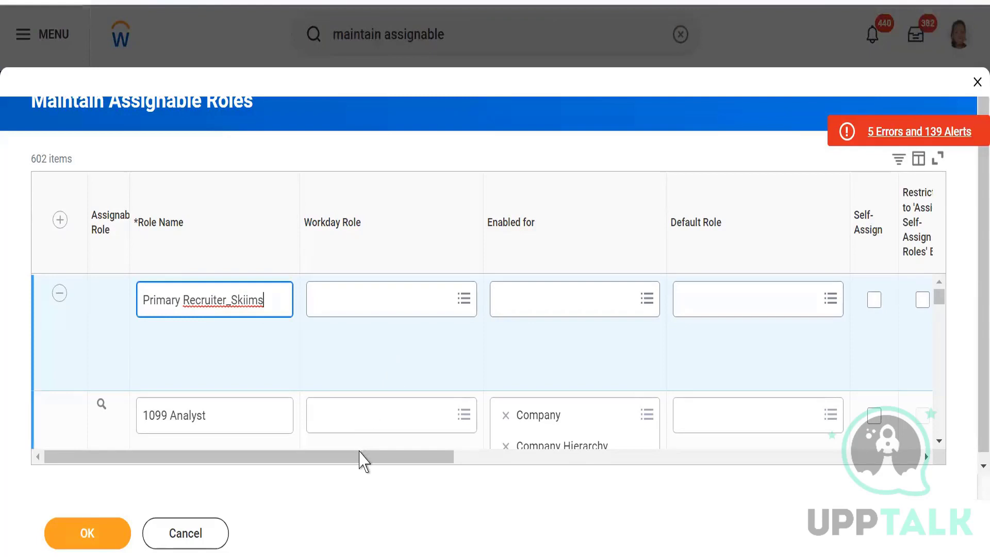
left_click_drag(360, 457, 433, 470)
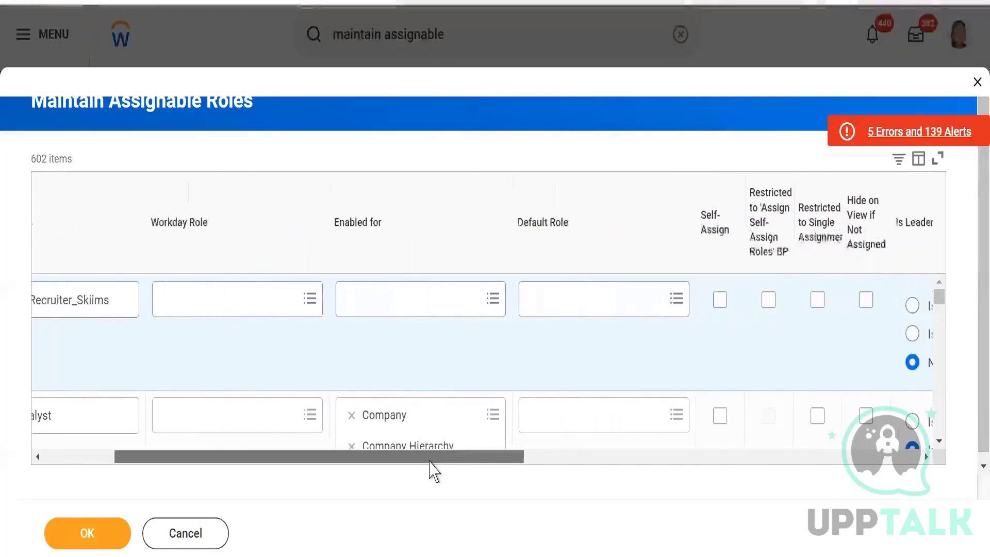
Enable the Primary Recruiter_Skiims role for Job Requisition
left_click(457, 299)
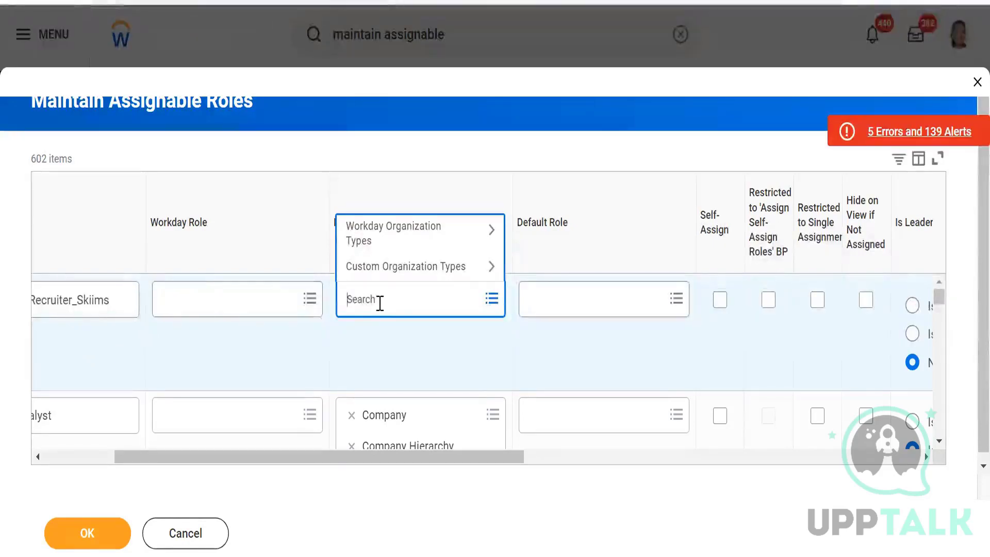
type("req")
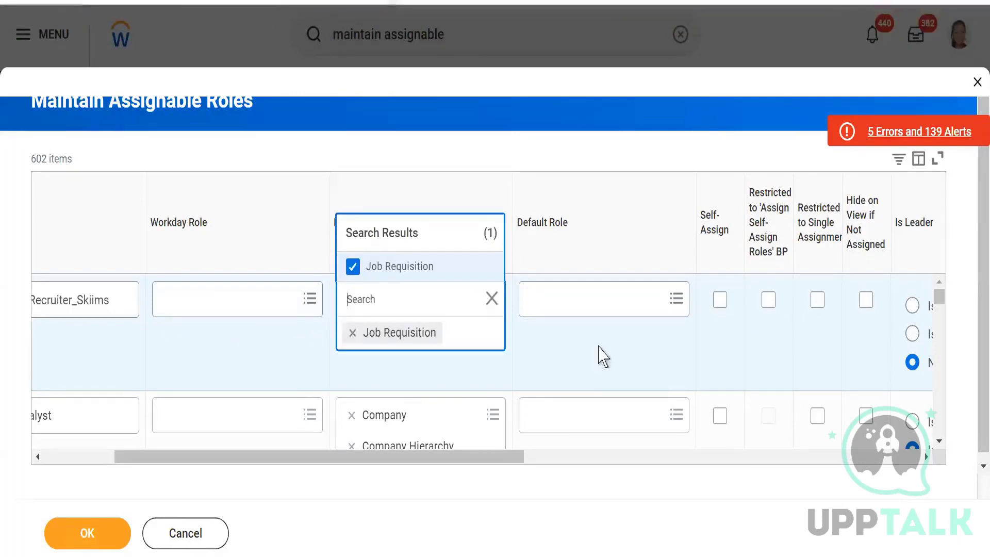
left_click(508, 482)
left_click_drag(504, 459, 642, 458)
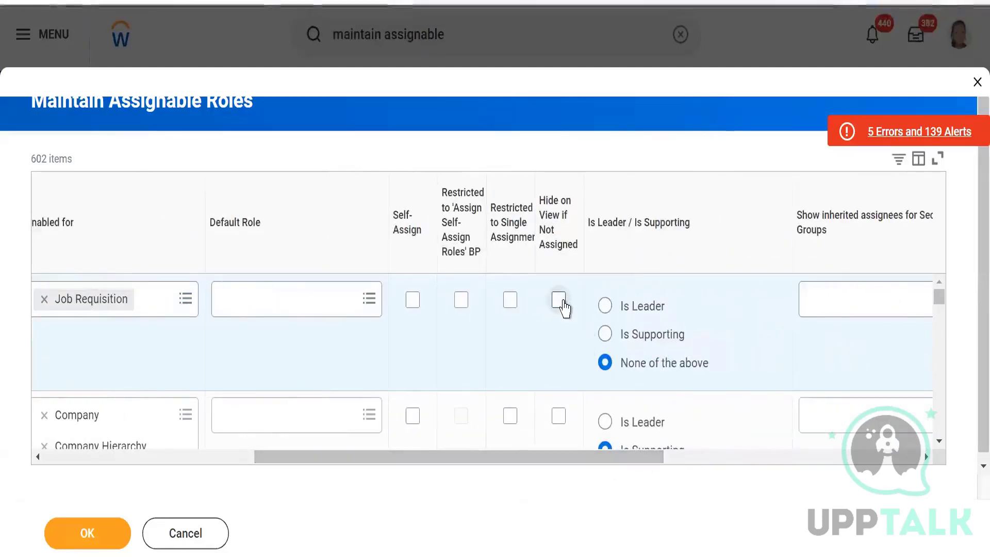
Hide the role when unassigned and make Security Administrator its assigning and reviewing group
left_click(560, 301)
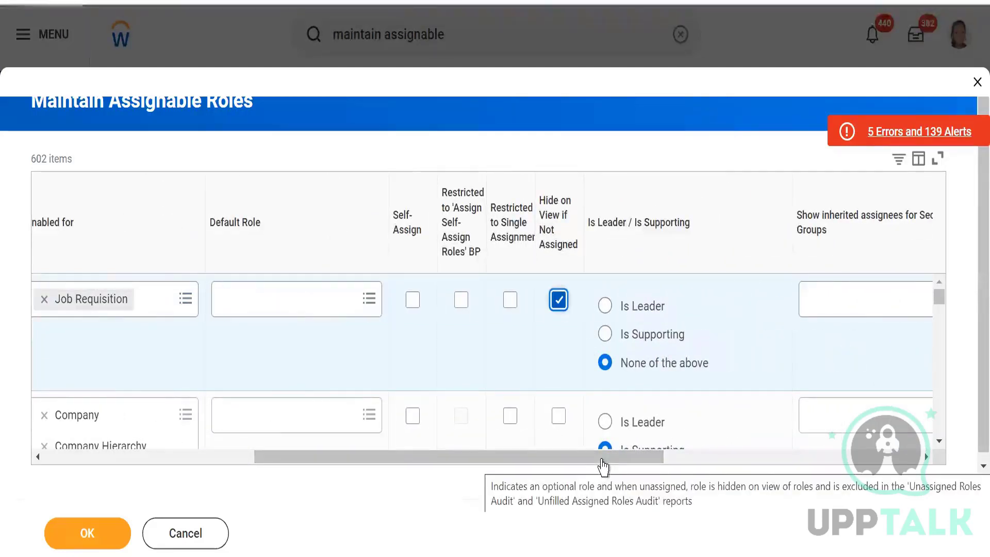
left_click_drag(601, 462, 742, 462)
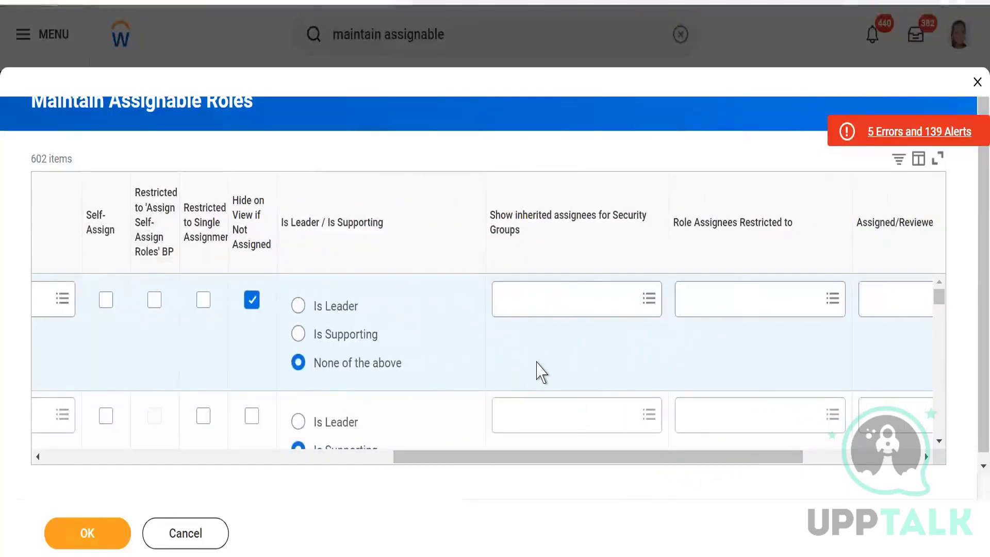
left_click_drag(630, 457, 800, 469)
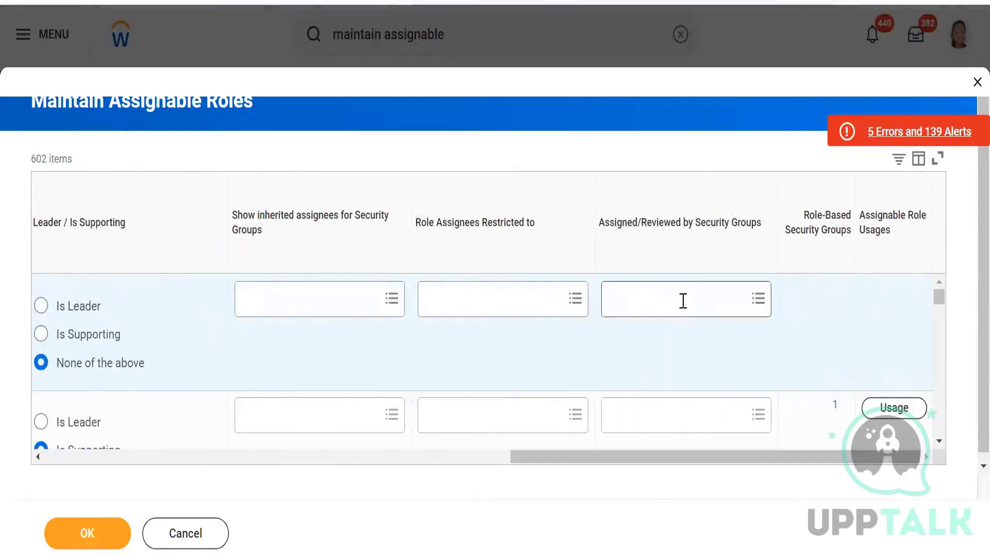
left_click(683, 300)
type("se")
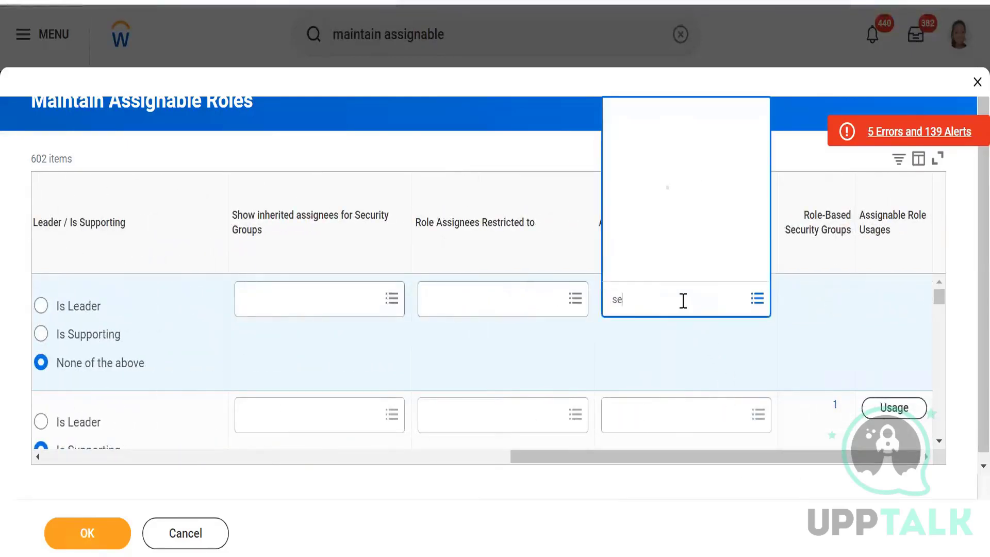
type("c a")
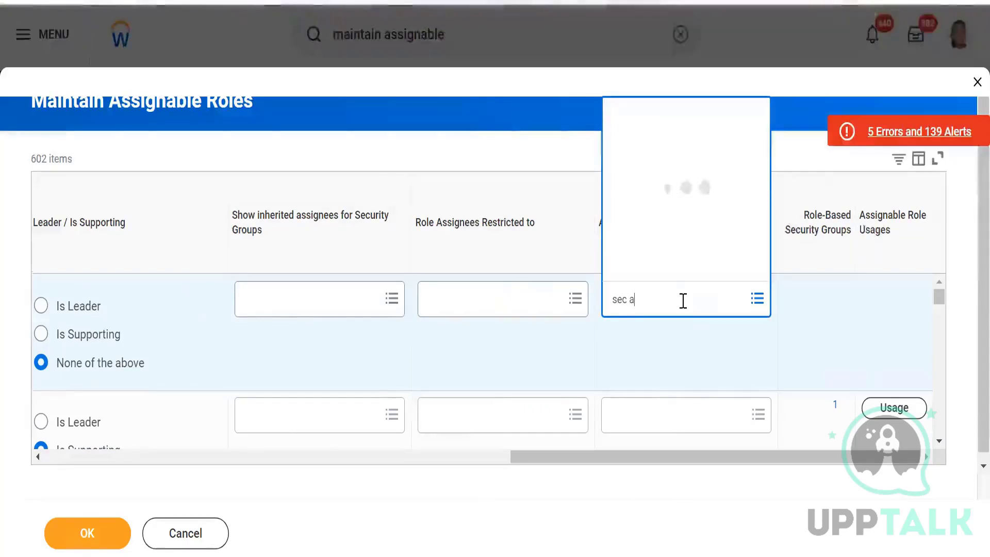
type("dmin")
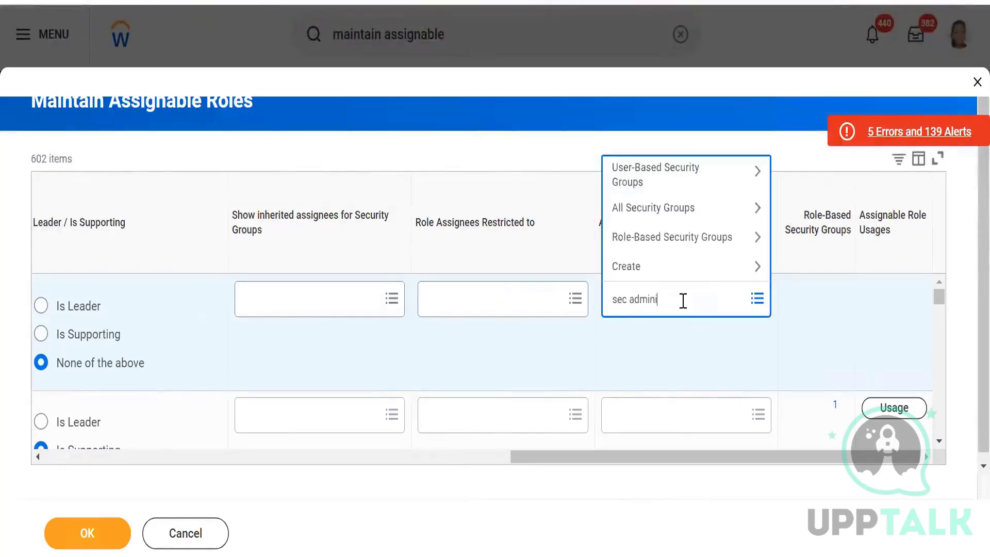
type("i")
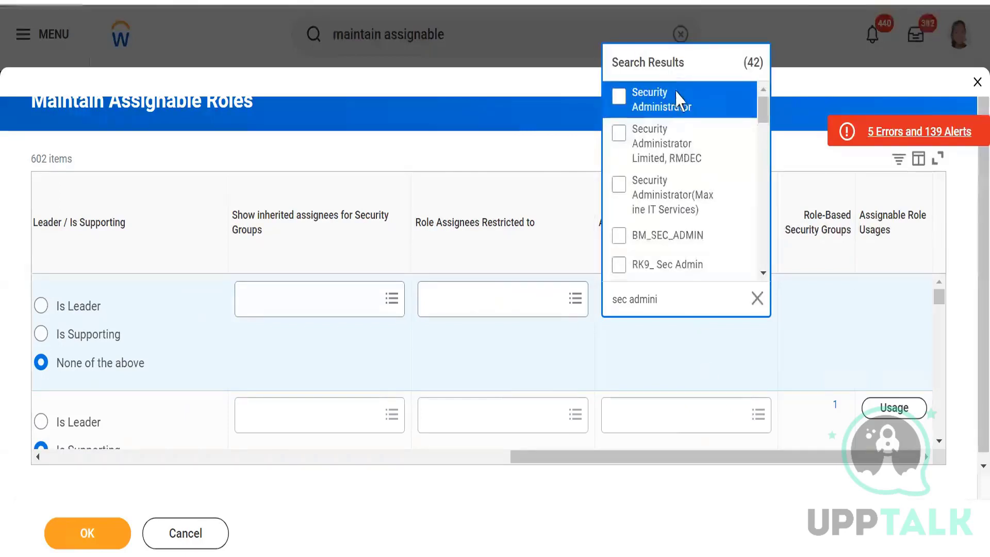
left_click(676, 94)
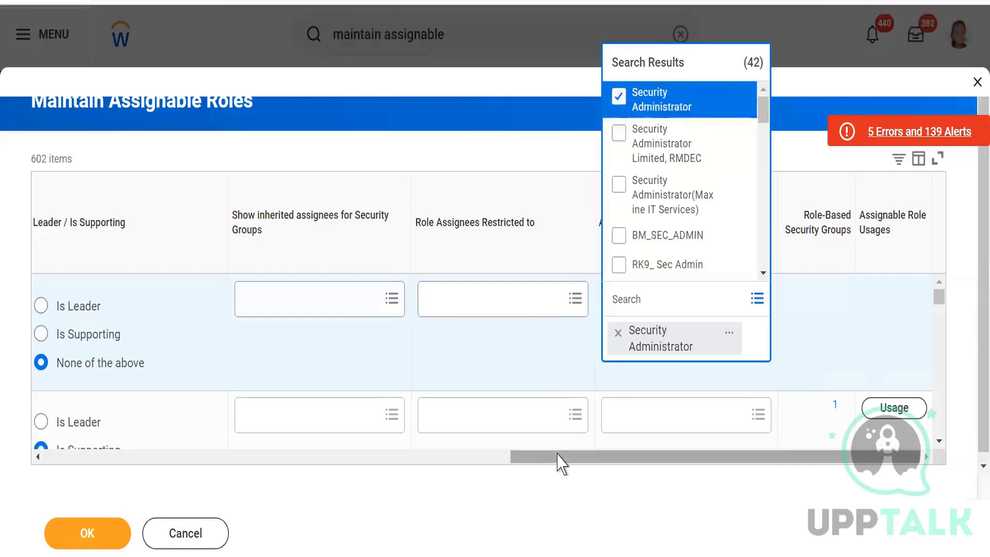
left_click_drag(558, 454, 37, 456)
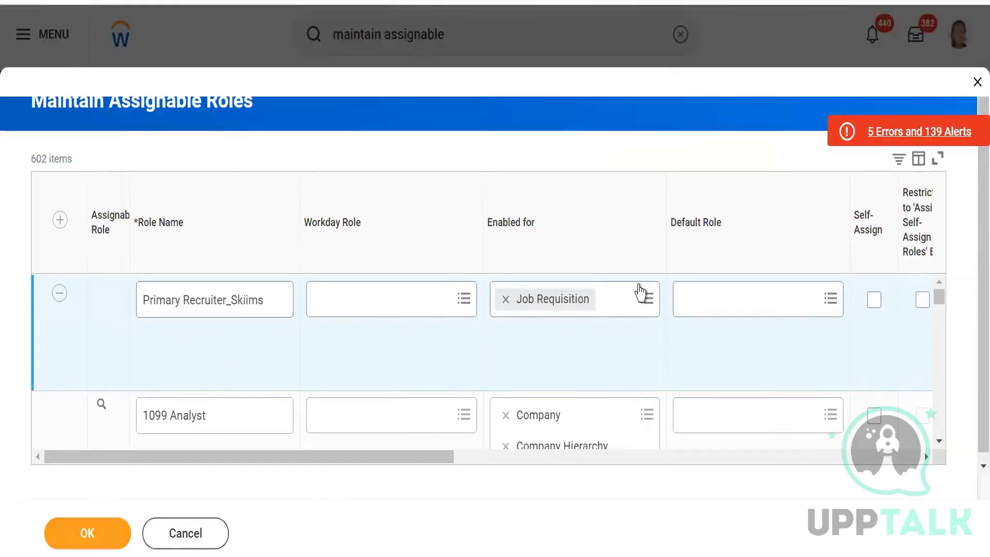
Submit the Maintain Assignable Roles changes to save the new role
left_click(83, 534)
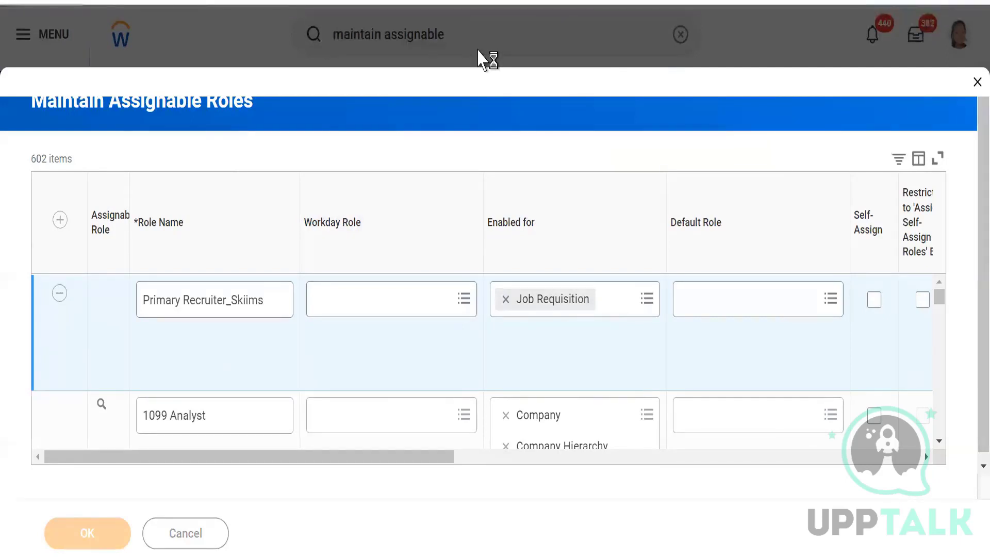
left_click(515, 24)
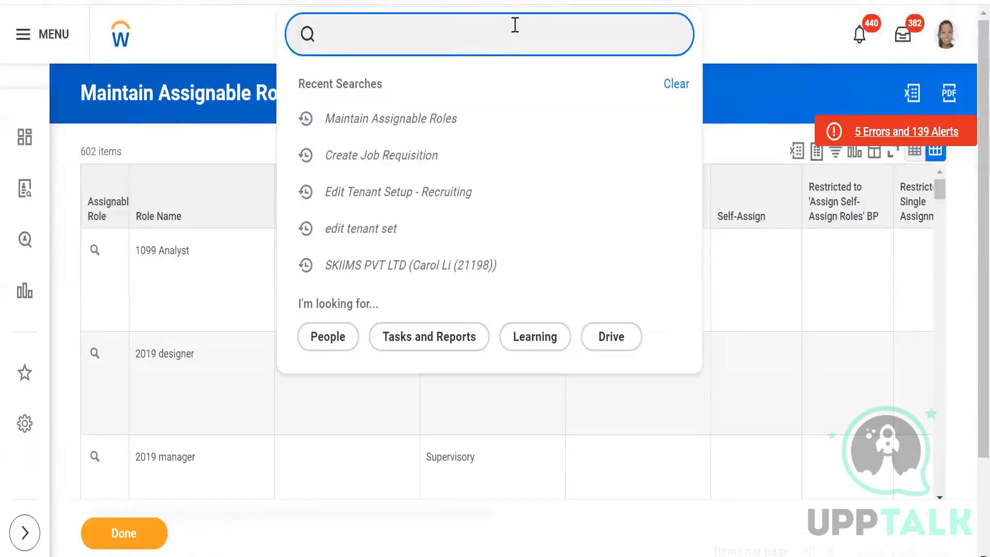
Start a Role-Based Security Group (Constrained) named Primary Recruiter_Skiims with Create Security Group
type("Create ")
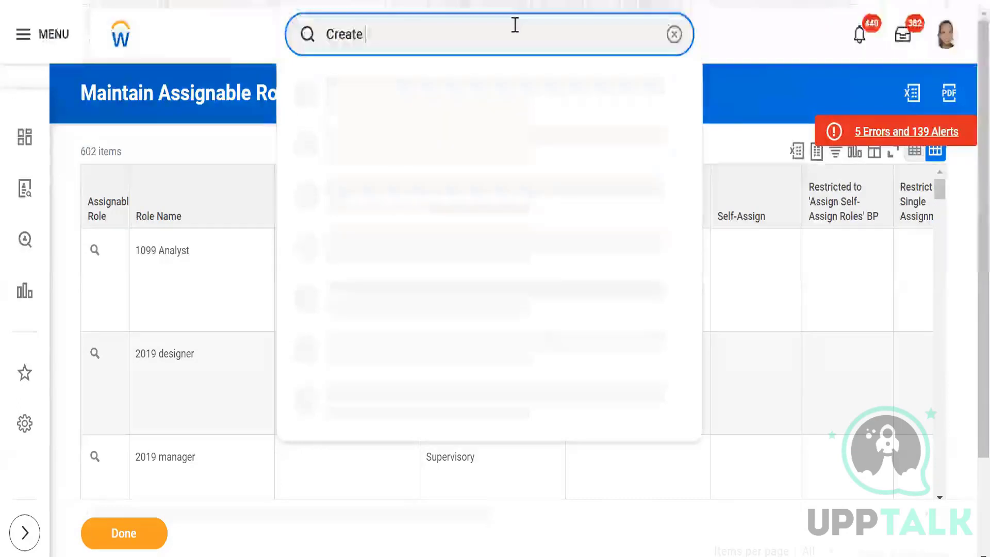
type("sec")
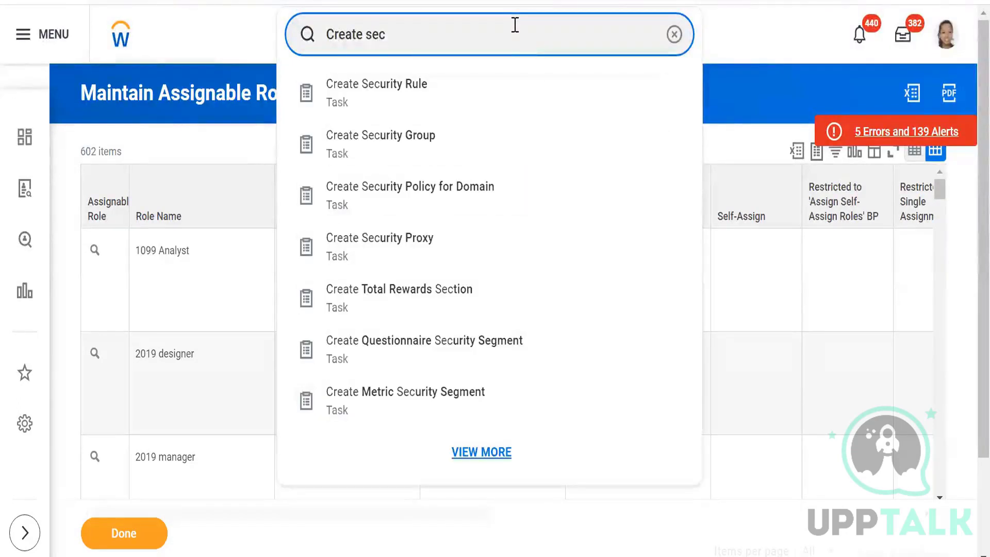
type(" group")
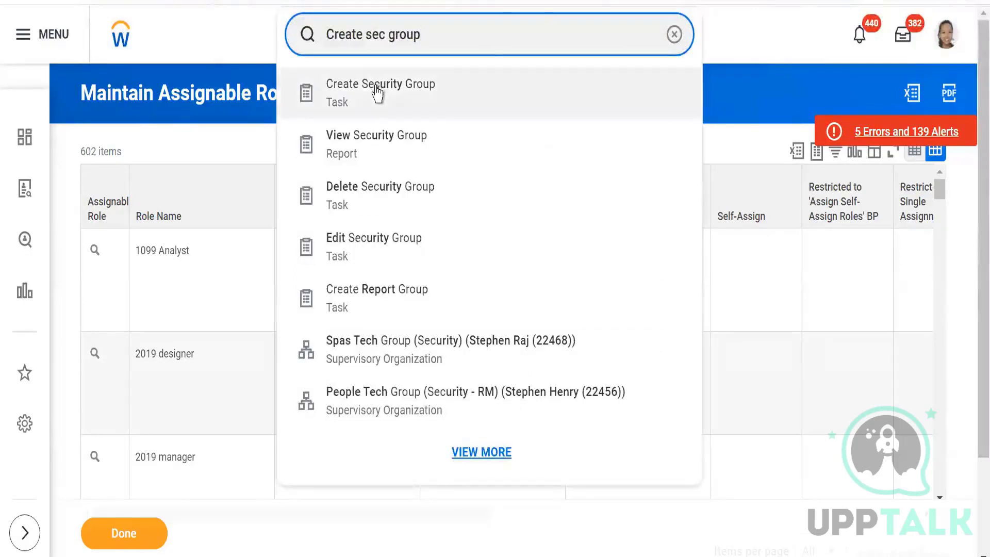
left_click(377, 92)
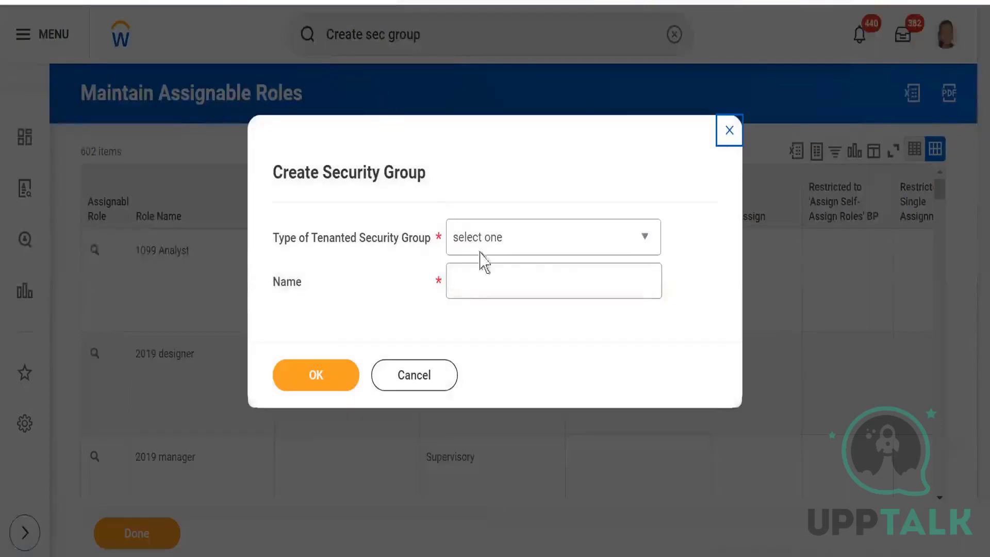
left_click(533, 250)
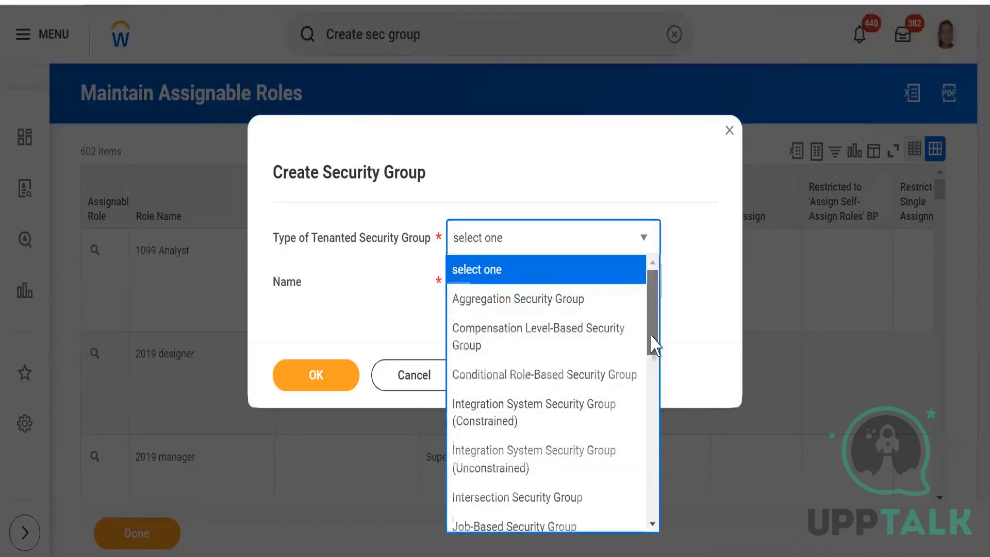
left_click_drag(652, 345, 648, 504)
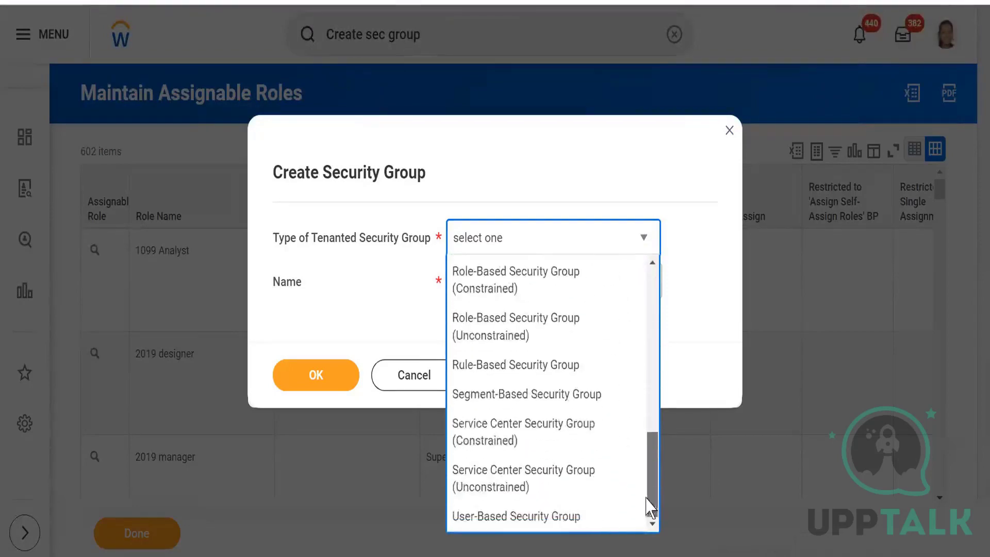
left_click(509, 290)
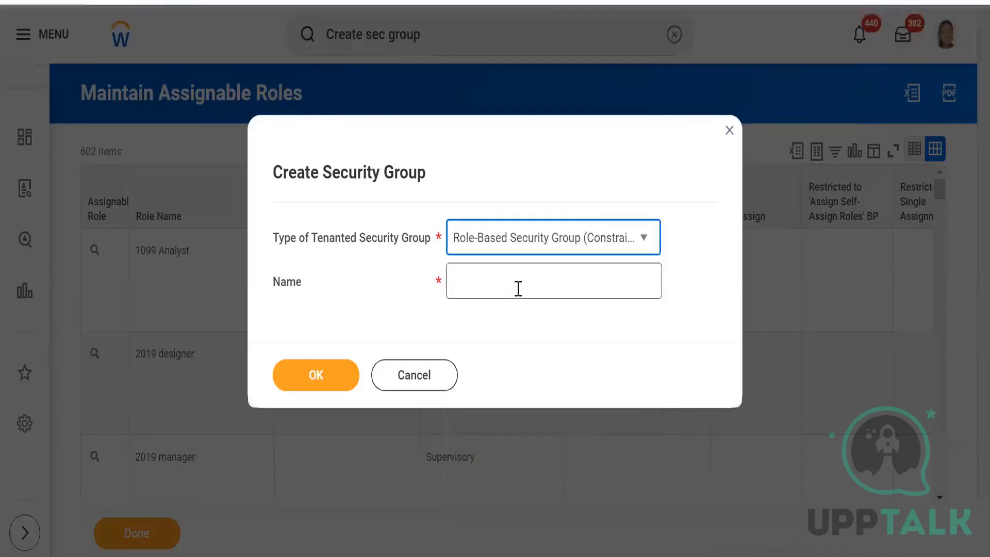
left_click(482, 276)
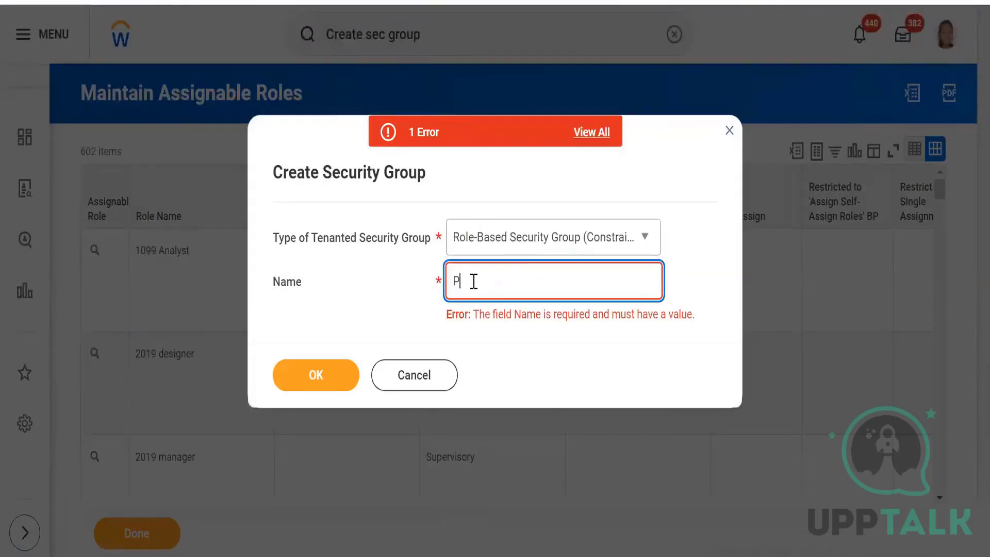
type("Primary ")
type("Recruiter")
type("_Skills")
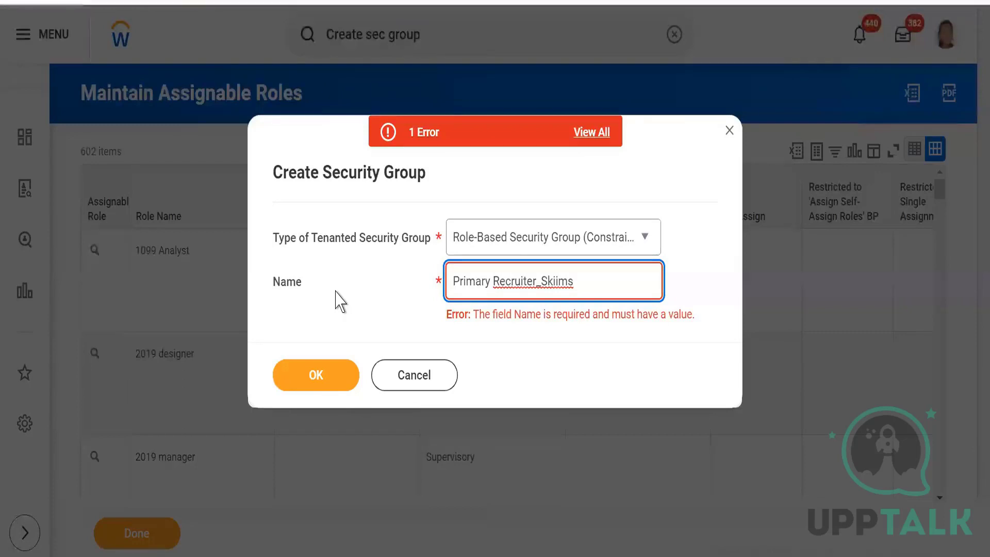
left_click(313, 381)
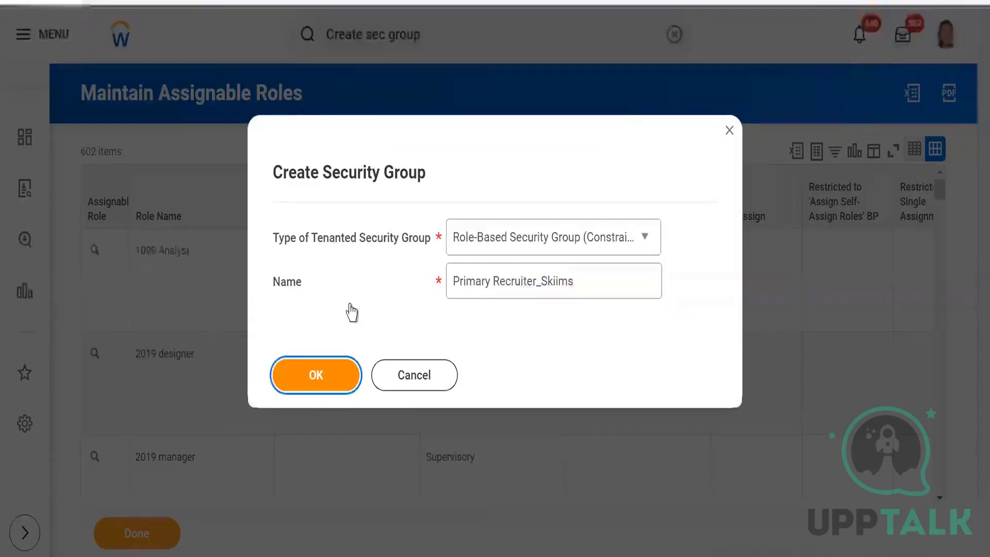
Create the constrained group and link it to the Primary Recruiter_Skiims assignable role
left_click(316, 373)
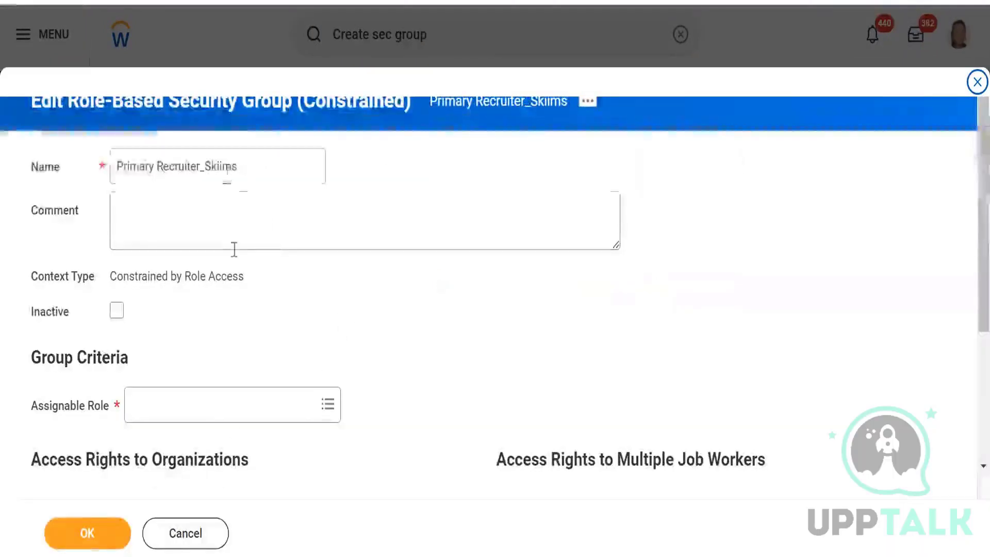
left_click(215, 405)
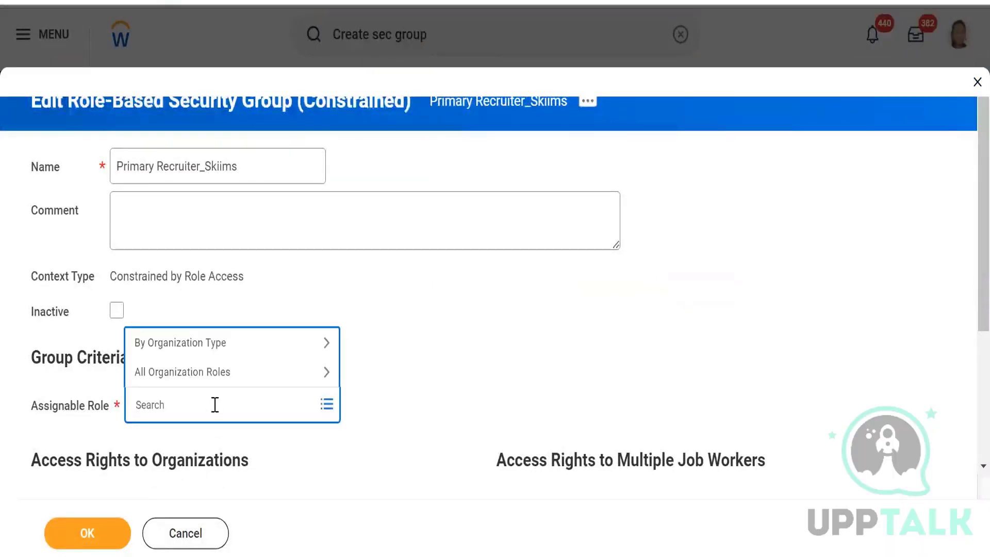
type("skiims")
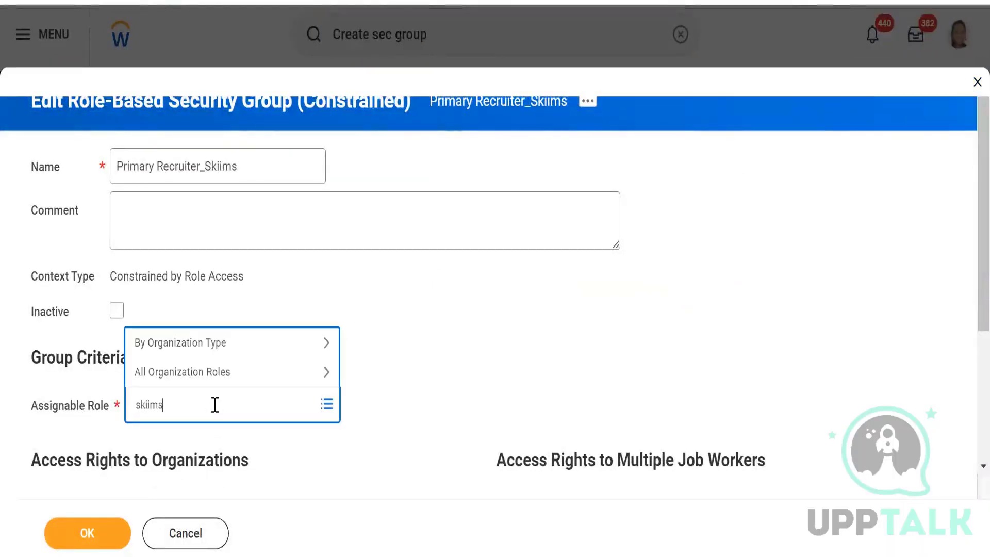
key("Return")
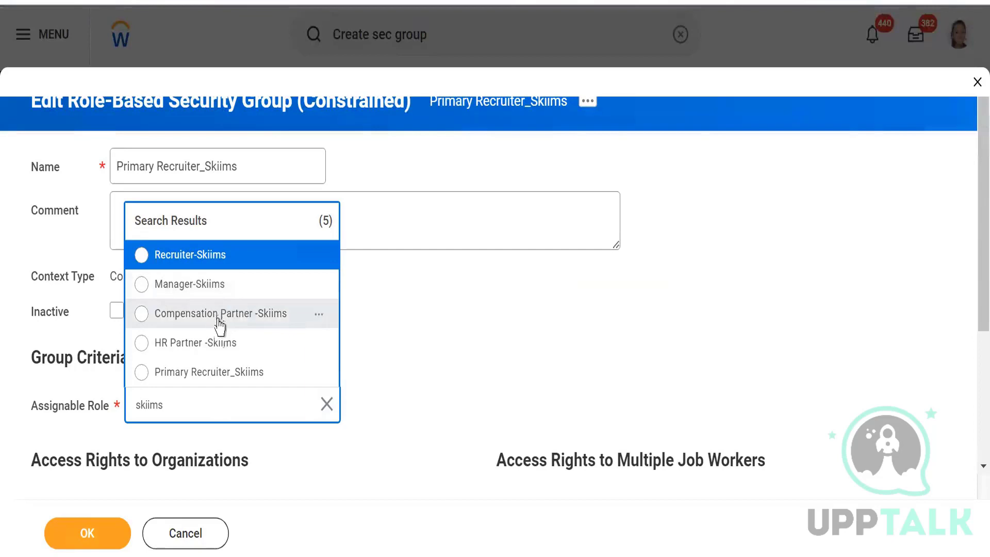
left_click(182, 374)
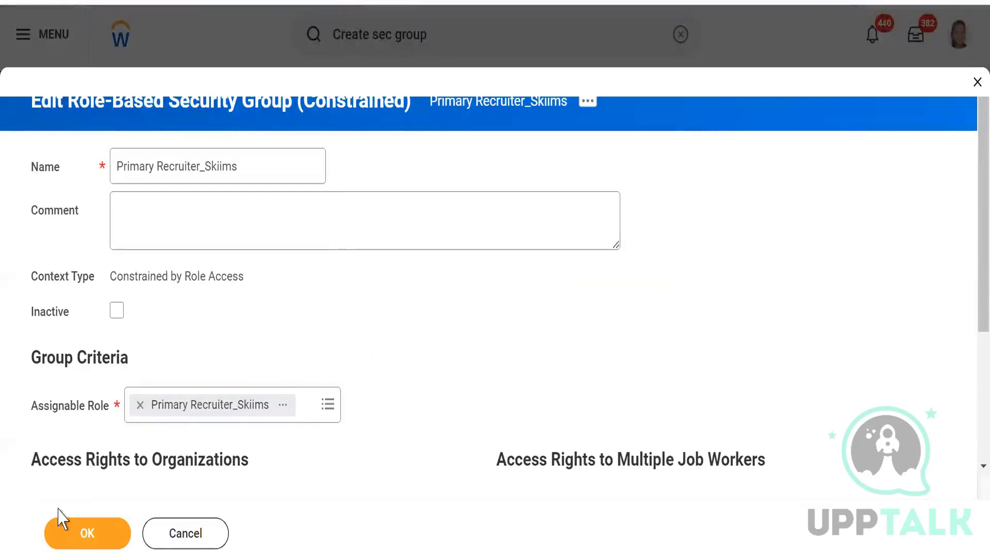
left_click(70, 533)
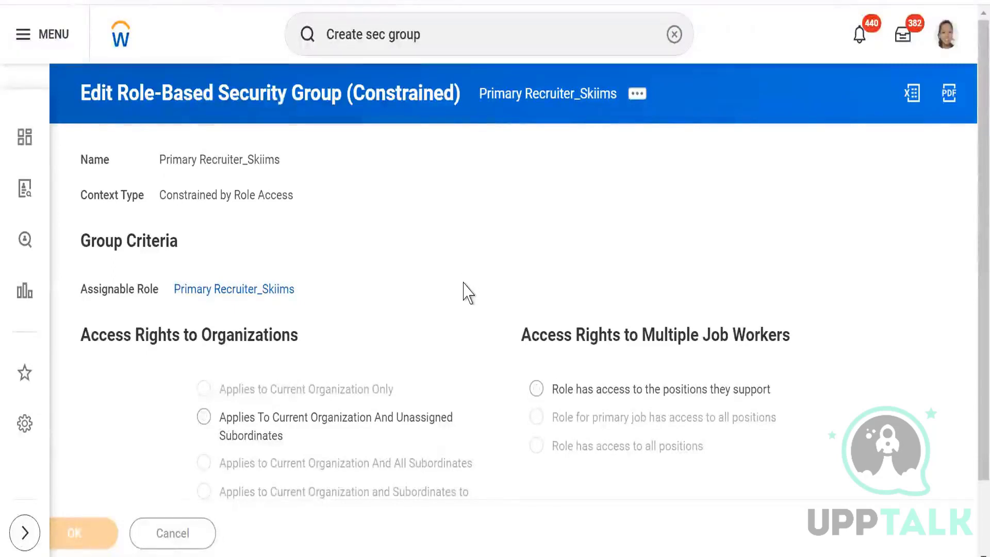
scroll(463, 282, "down", 2)
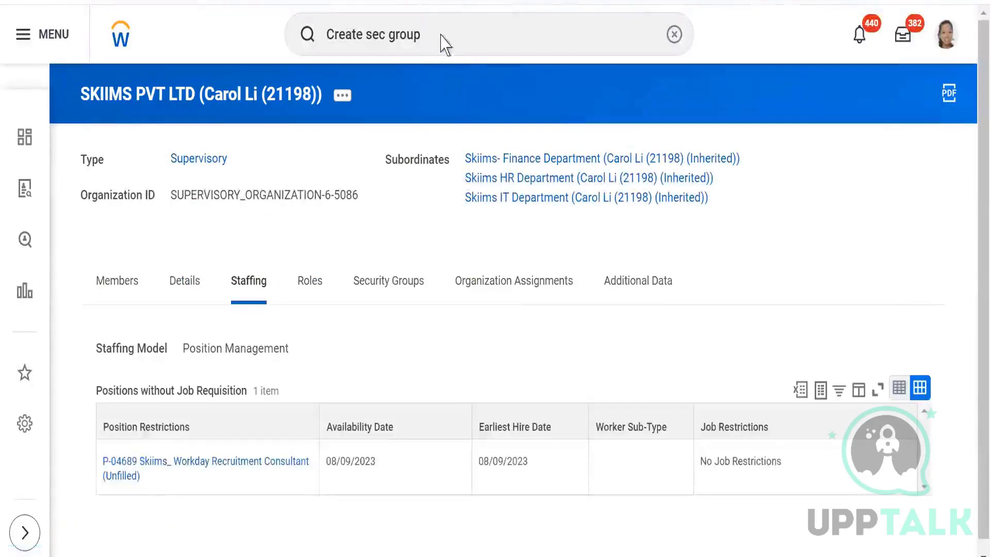
Search 'Create job requ' and open the Create Job Requisition task
left_click(445, 31)
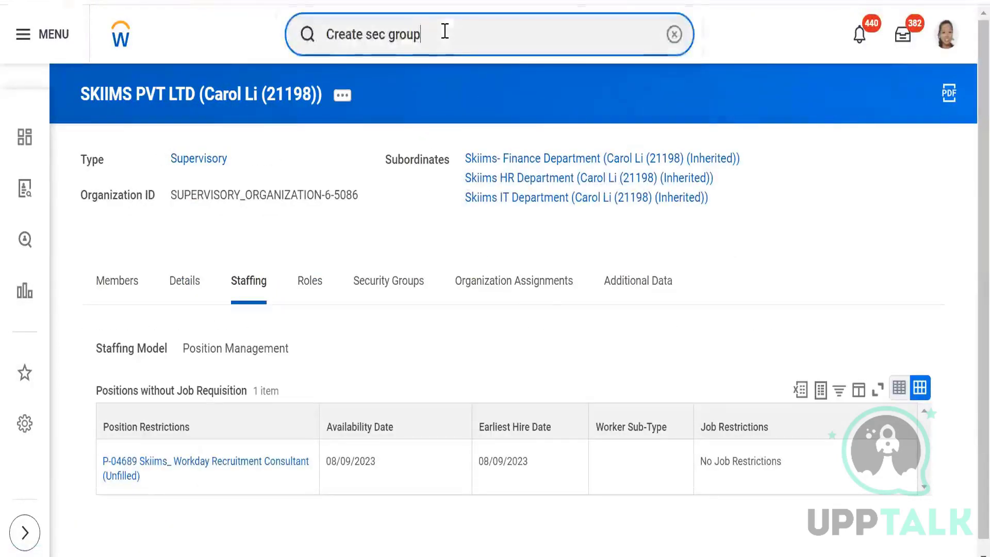
key("BackSpace")
key("BackSpace")
key("BackSpace")
key("BackSpace")
key("BackSpace")
key("BackSpace")
key("BackSpace")
key("BackSpace")
key("BackSpace")
key("BackSpace")
key("BackSpace")
key("BackSpace")
key("BackSpace")
key("BackSpace")
key("BackSpace")
key("BackSpace")
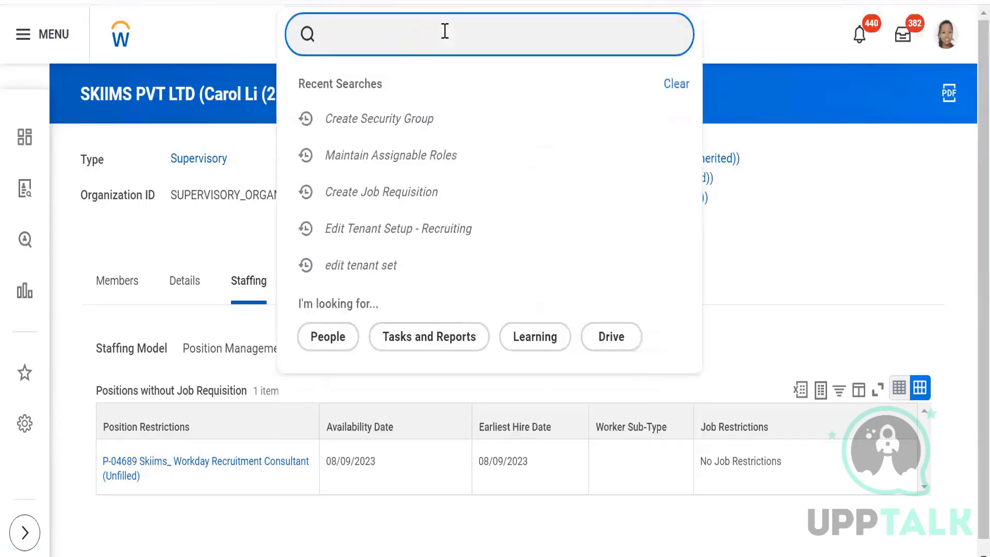
type("Create job")
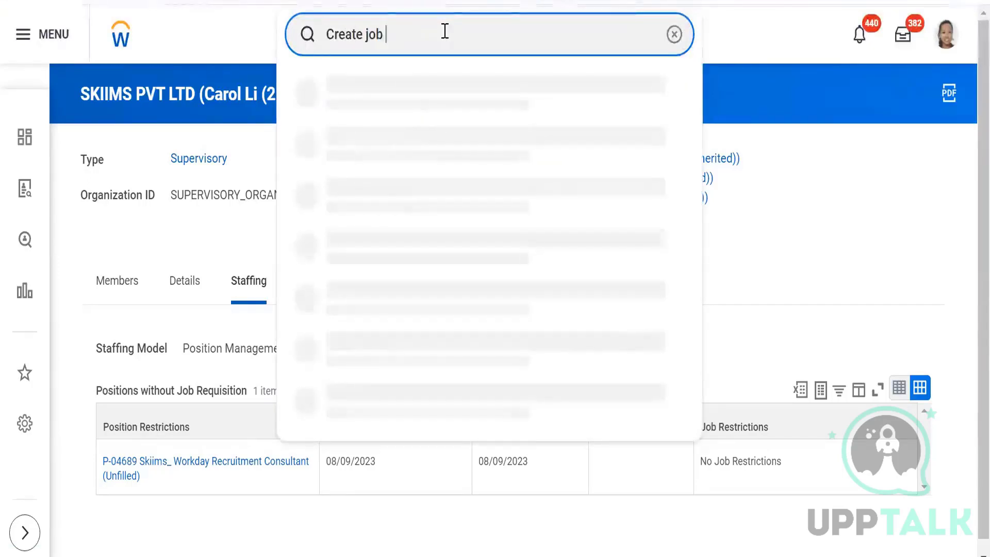
type(" requ")
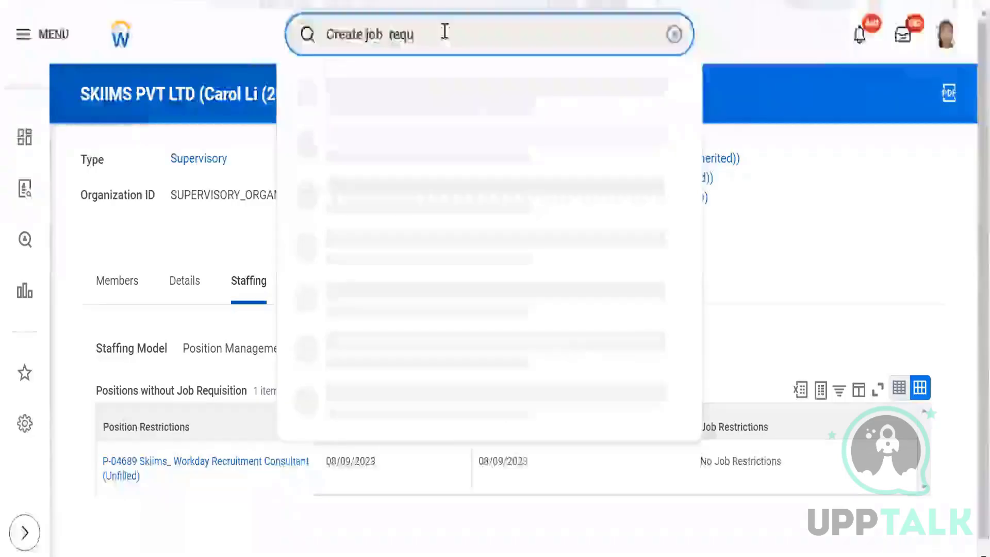
left_click(420, 85)
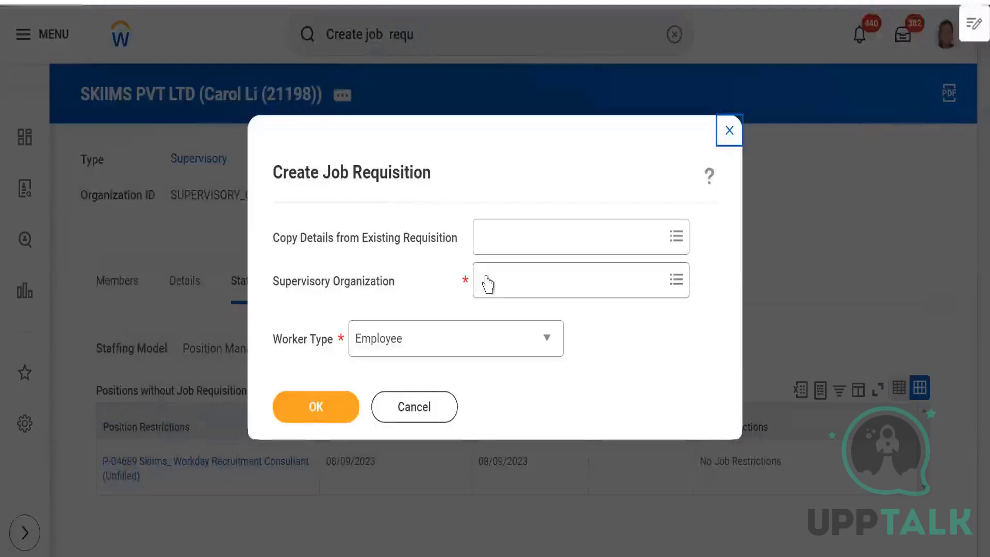
Choose SKIIMS PVT LTD as supervisory organization and base the requisition on existing position P-04689
left_click(487, 282)
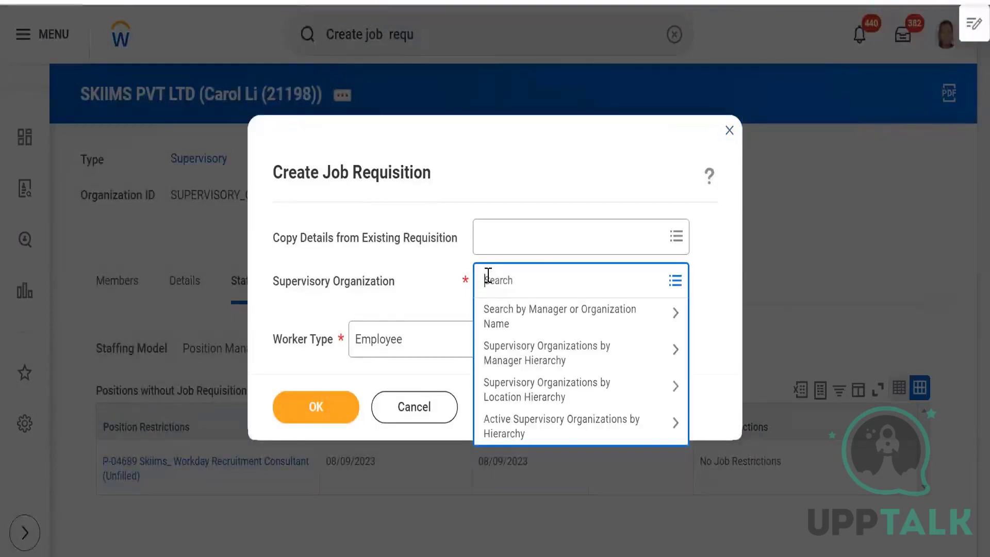
type("skiims")
key("Return")
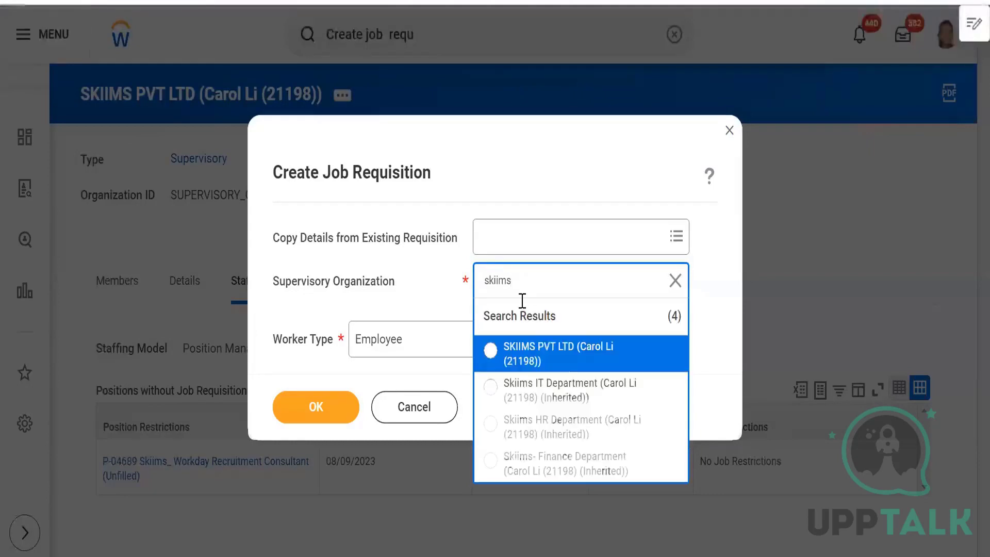
left_click(531, 356)
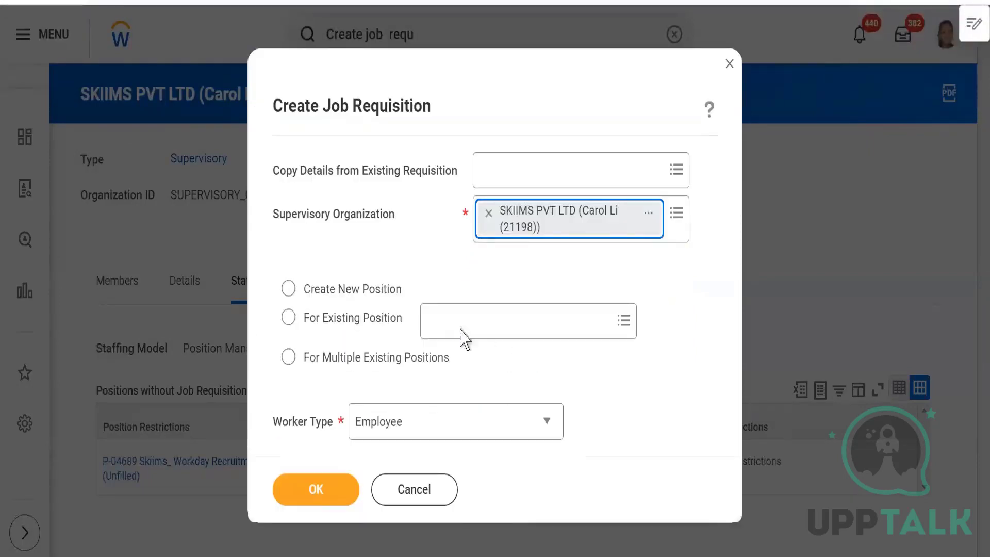
left_click(288, 317)
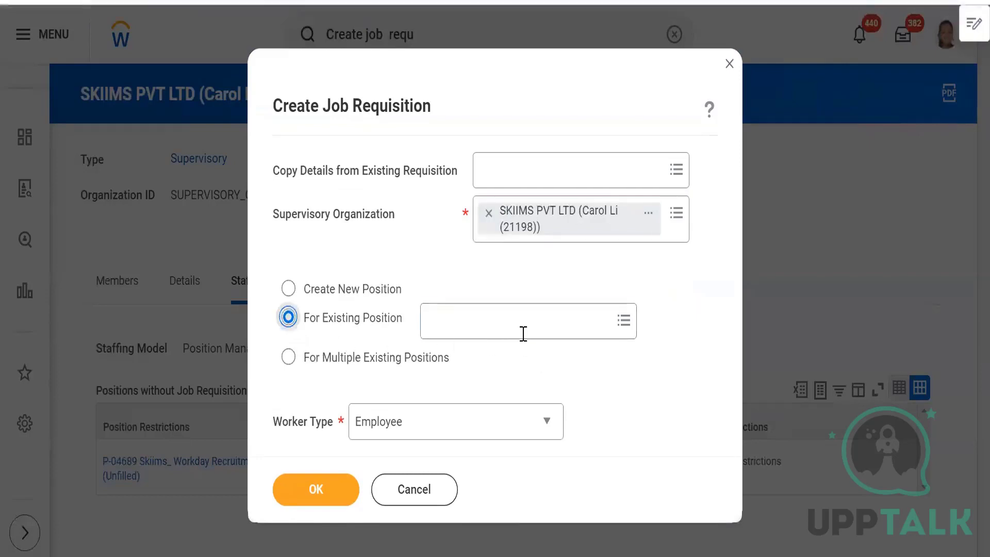
left_click(523, 332)
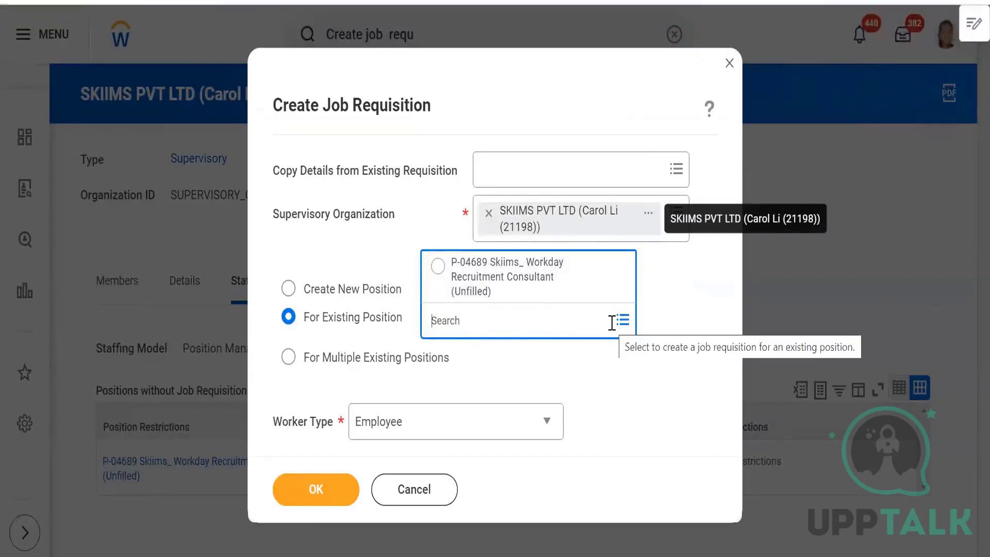
left_click(489, 281)
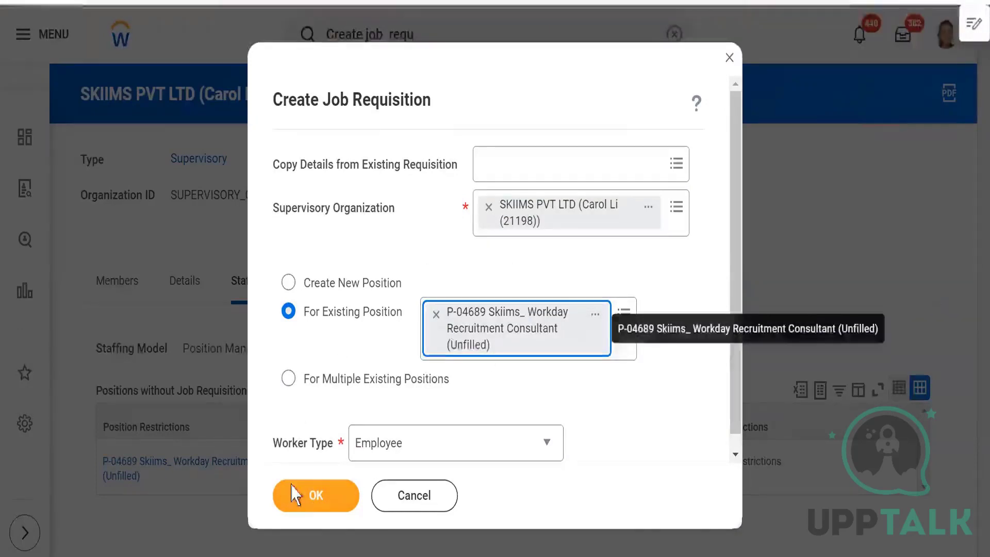
left_click(311, 503)
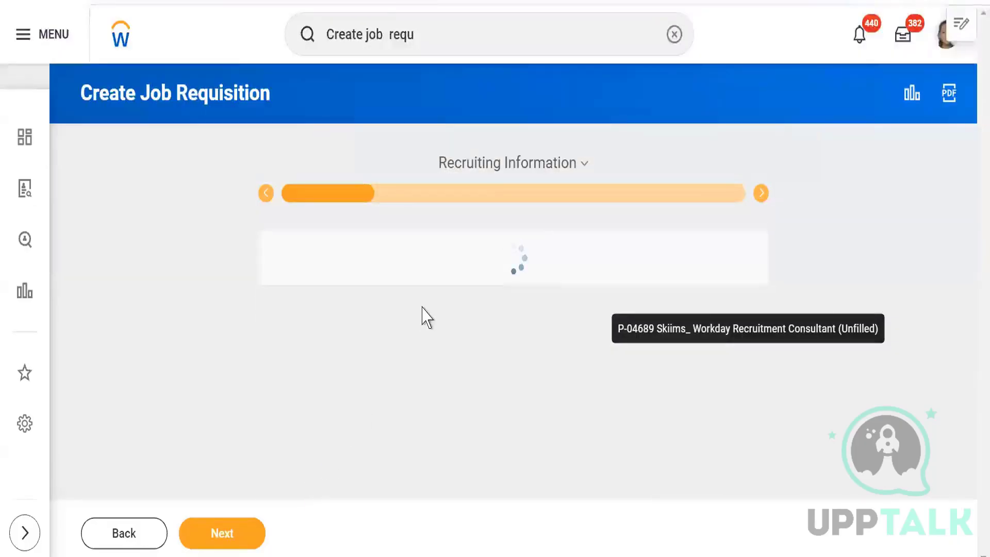
Start editing the recruiting details and briefly check the list of requisition steps
scroll(398, 400, "down", 2)
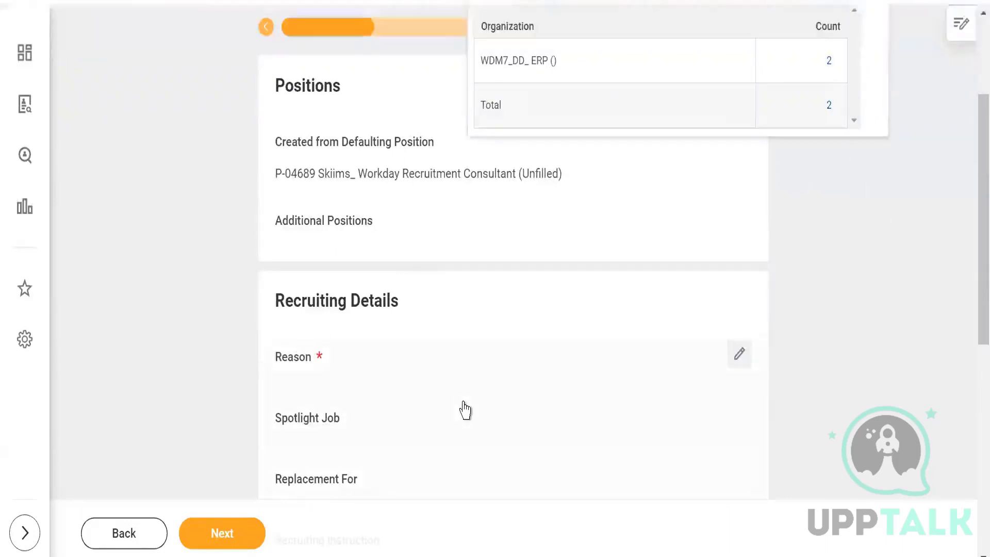
left_click(740, 354)
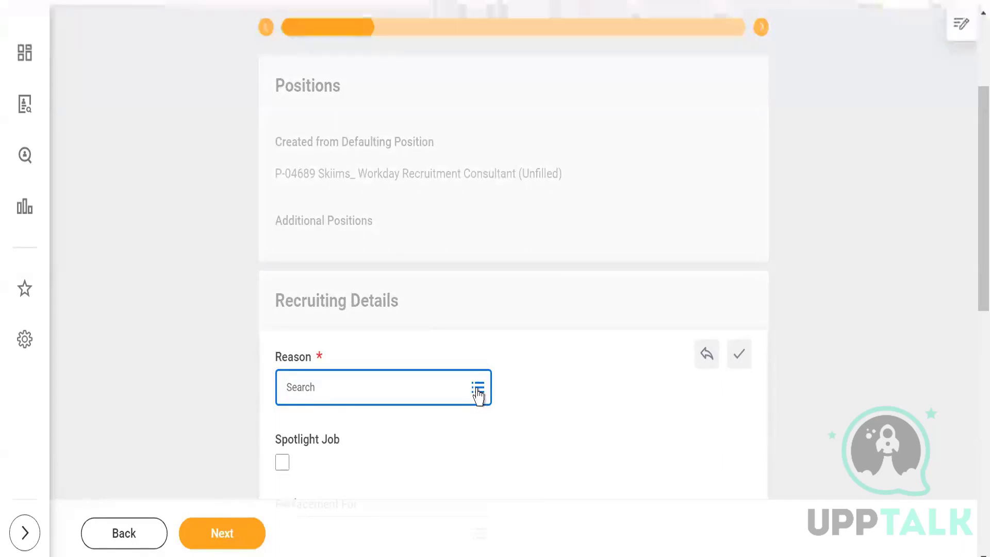
scroll(495, 281, "down", 2)
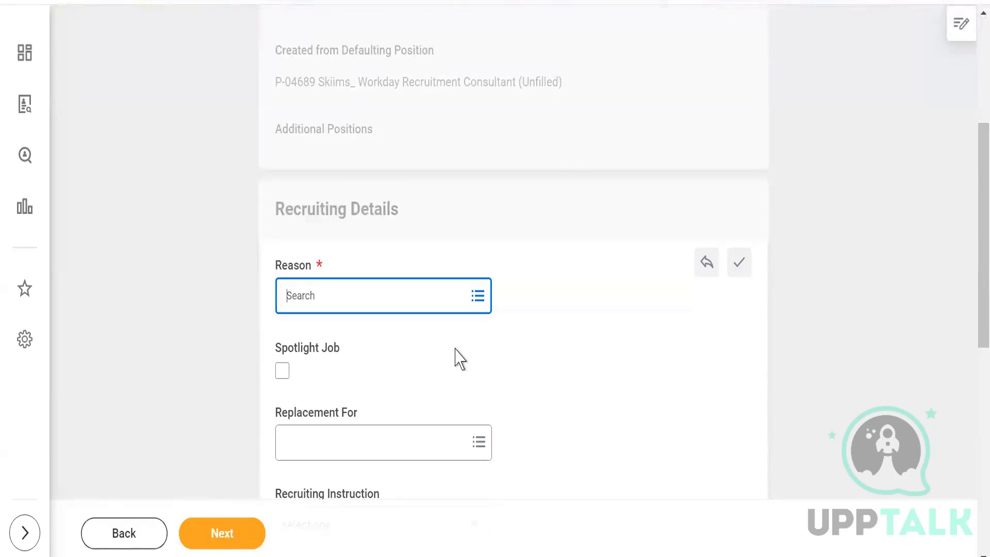
scroll(516, 305, "up", 5)
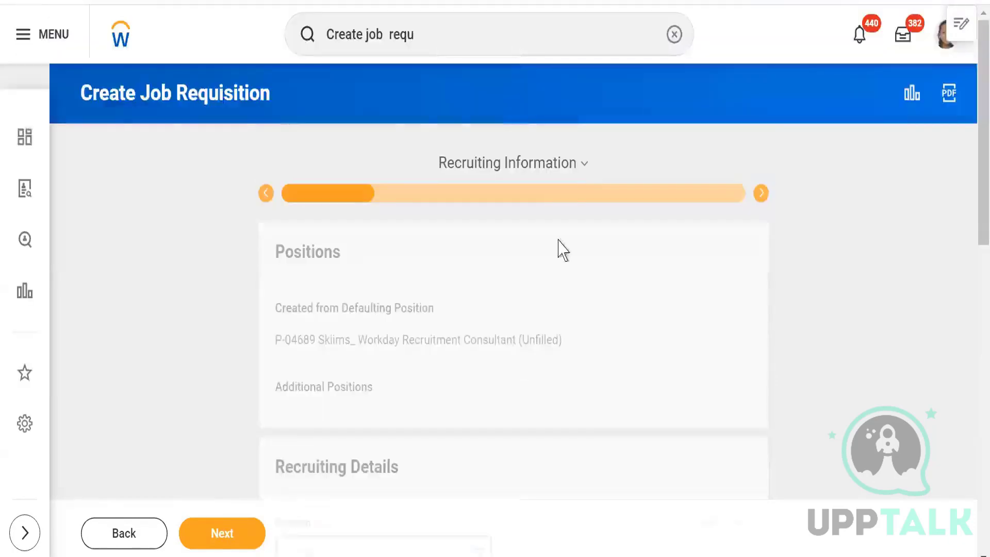
left_click(581, 165)
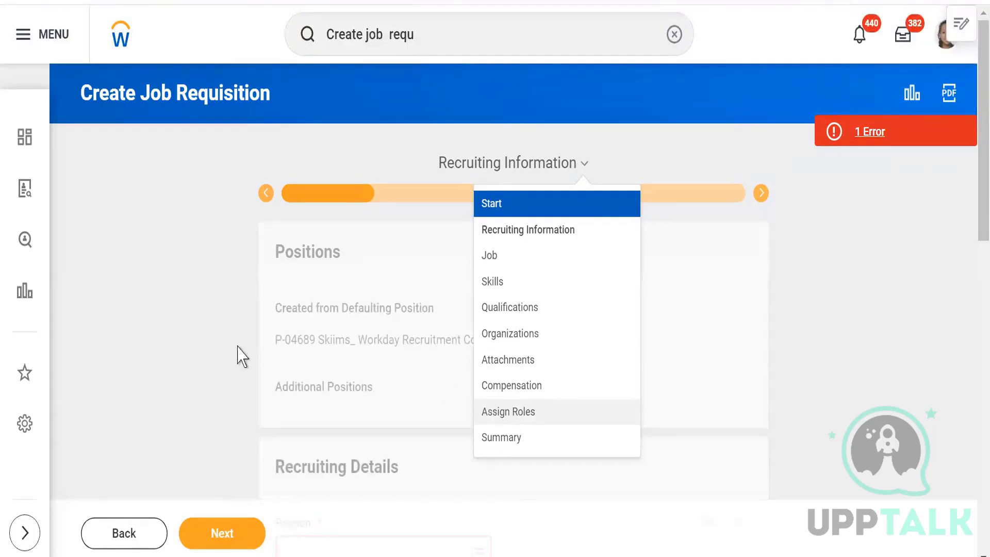
left_click(115, 316)
Set the reason to requesting additional staff, mark it a spotlight job, and post externally only
scroll(147, 312, "down", 3)
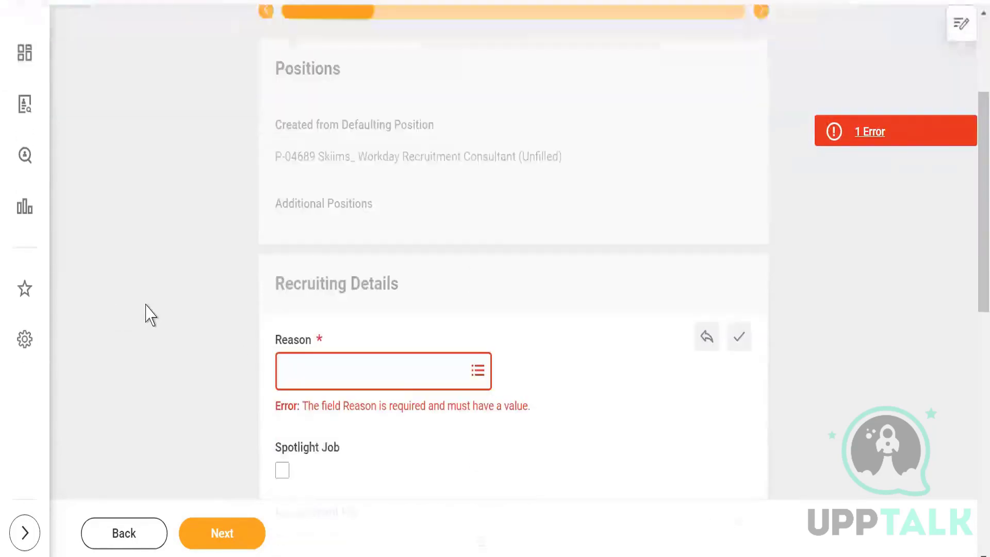
left_click(401, 364)
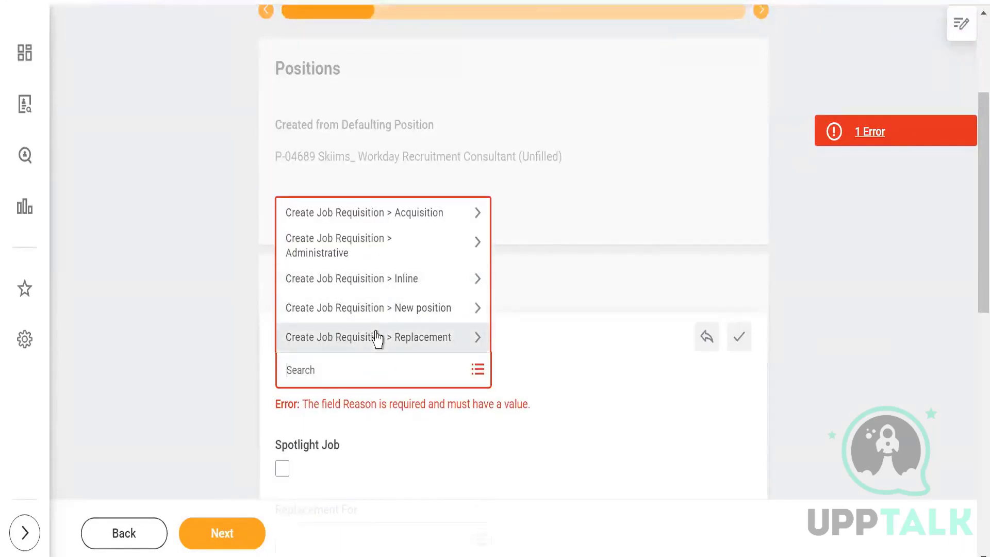
left_click(367, 309)
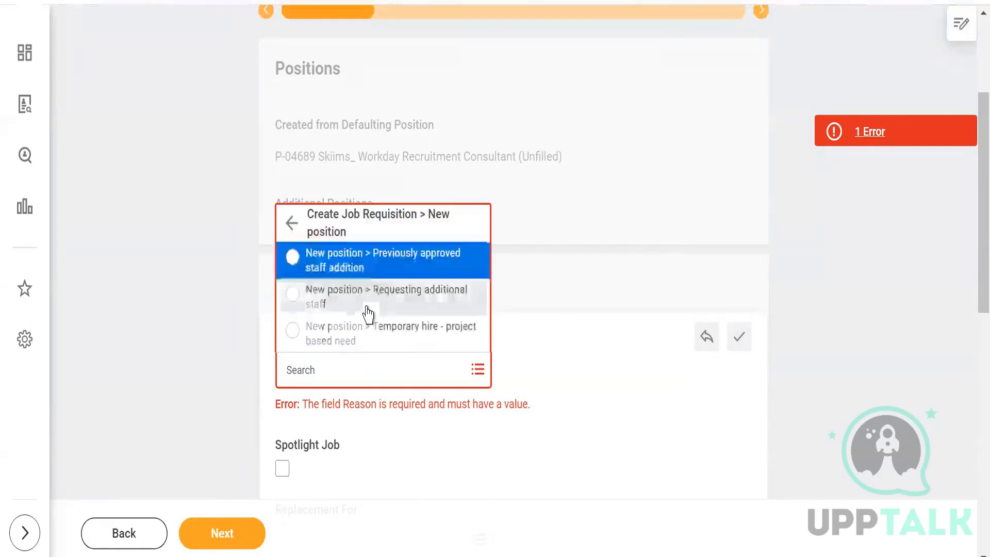
left_click(366, 305)
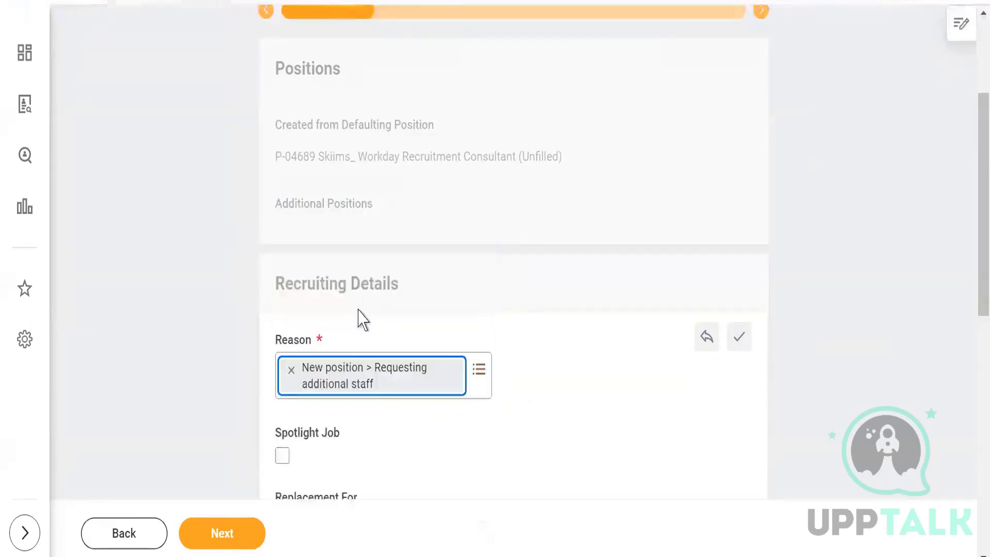
scroll(181, 358, "down", 2)
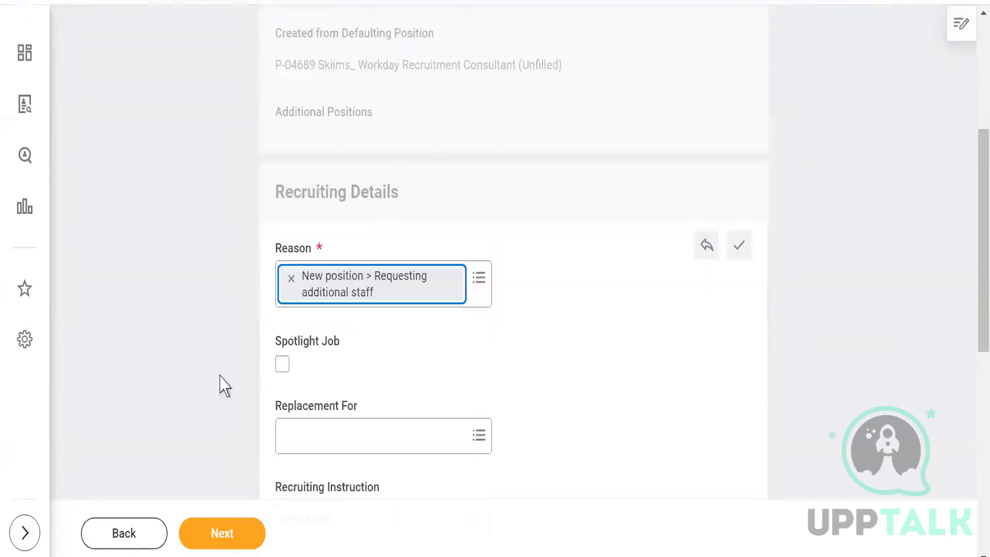
left_click(283, 367)
scroll(93, 394, "down", 4)
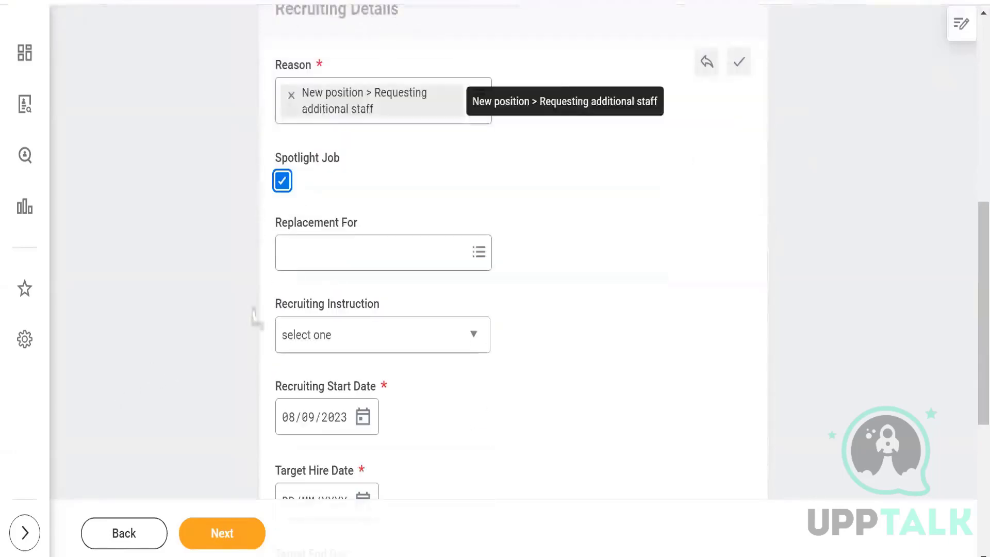
left_click(346, 343)
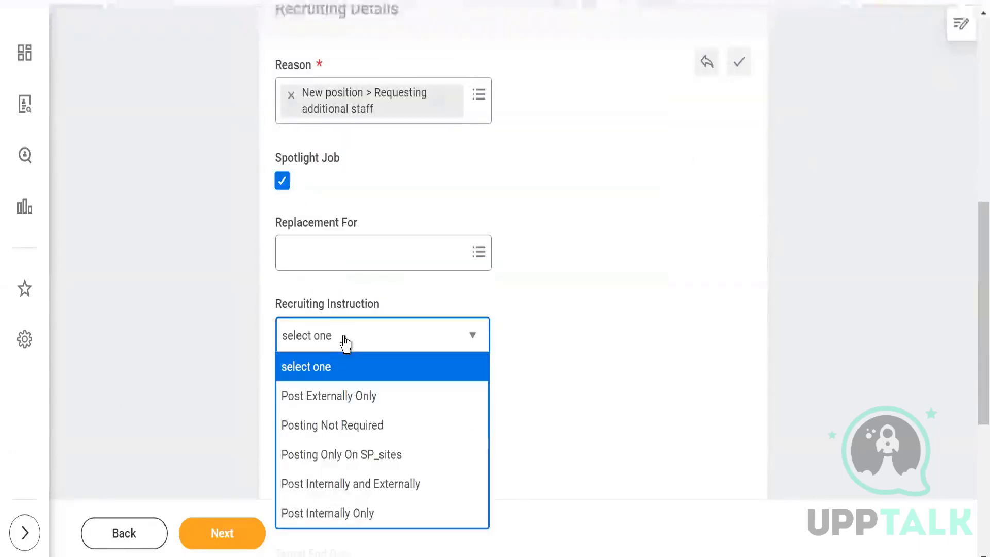
left_click(339, 398)
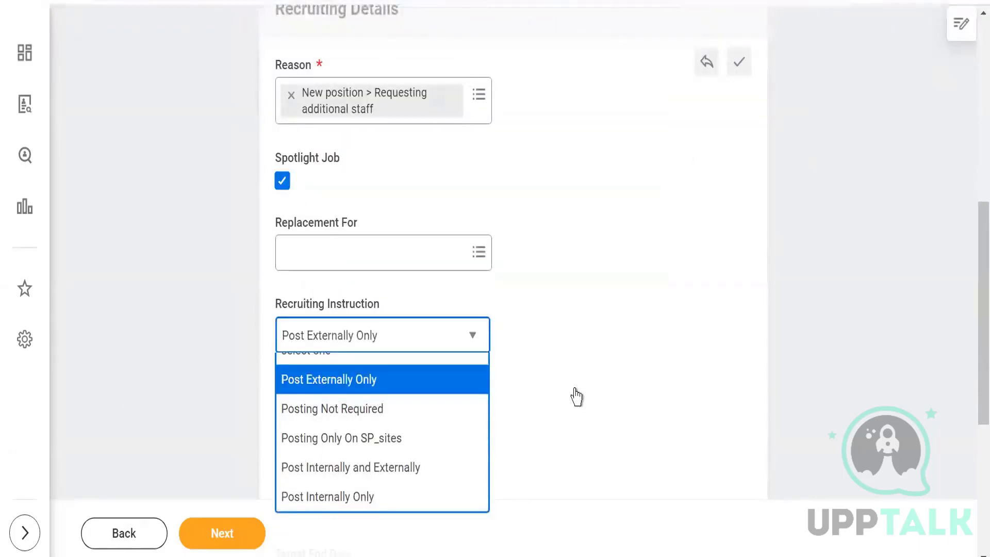
Set target hire date 08/10/2023 and the Standard Referral plan, then continue to Job Details
scroll(552, 369, "down", 2)
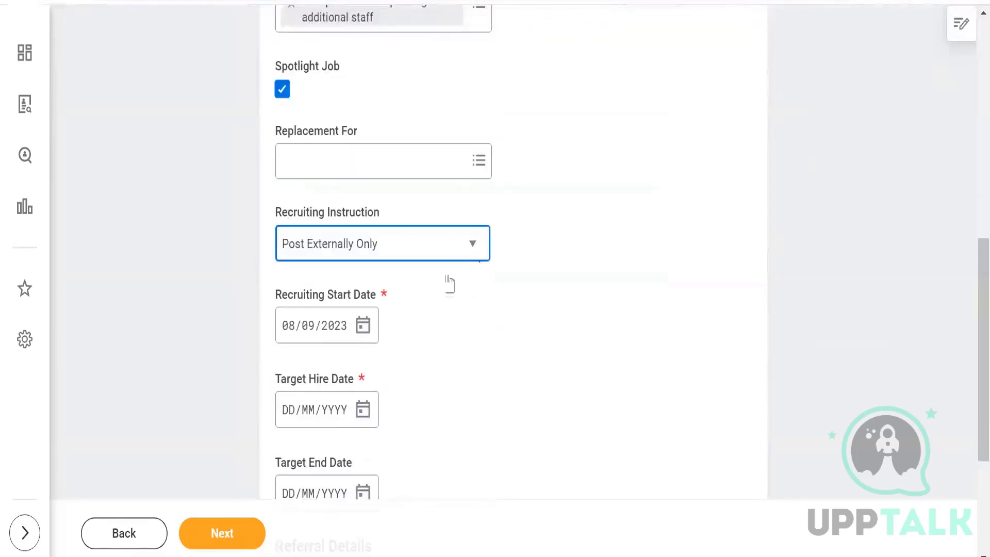
left_click(365, 412)
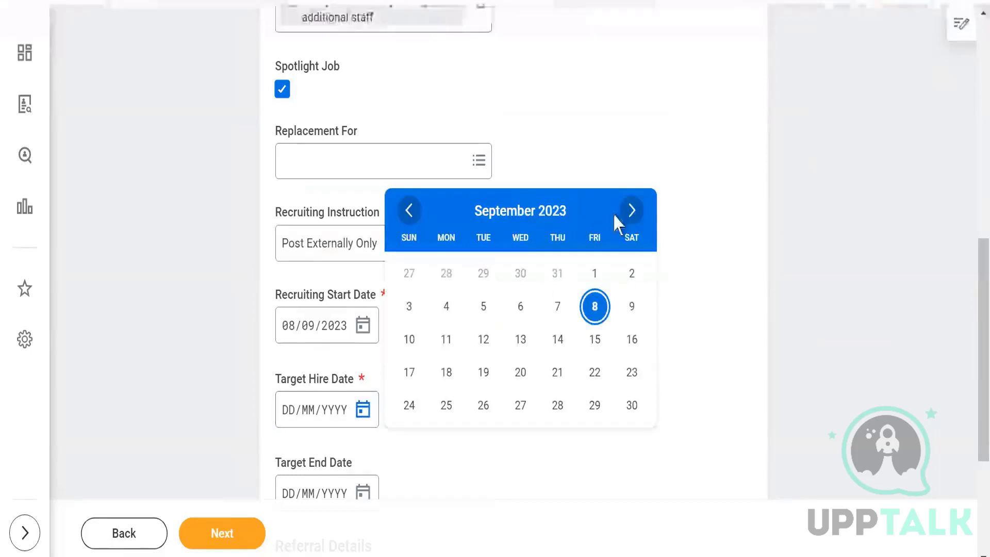
left_click(634, 211)
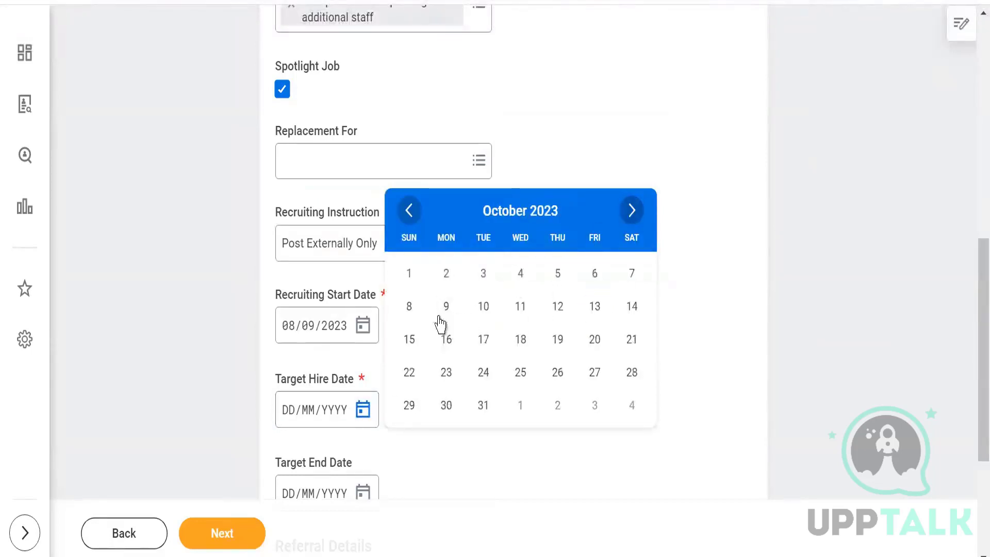
left_click(412, 312)
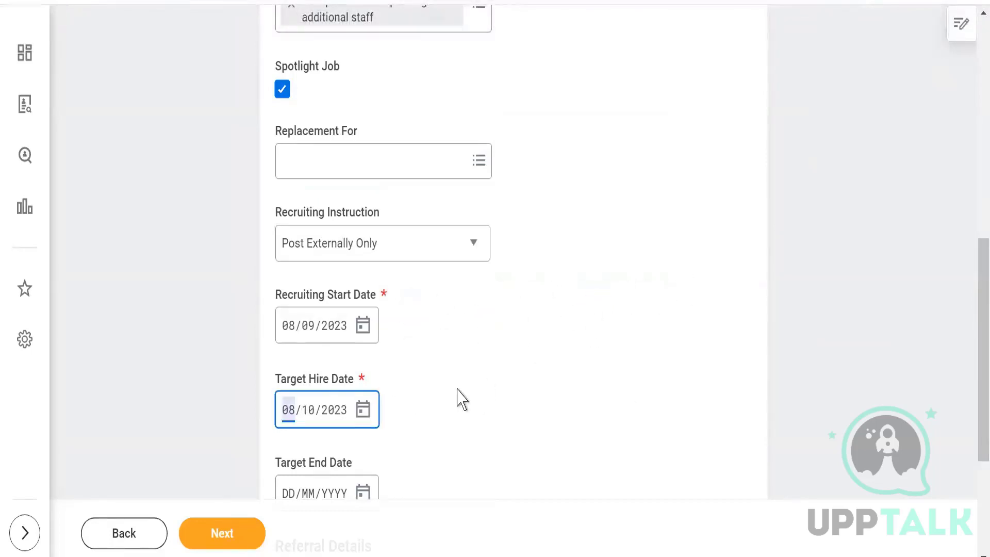
scroll(459, 397, "down", 4)
left_click(418, 398)
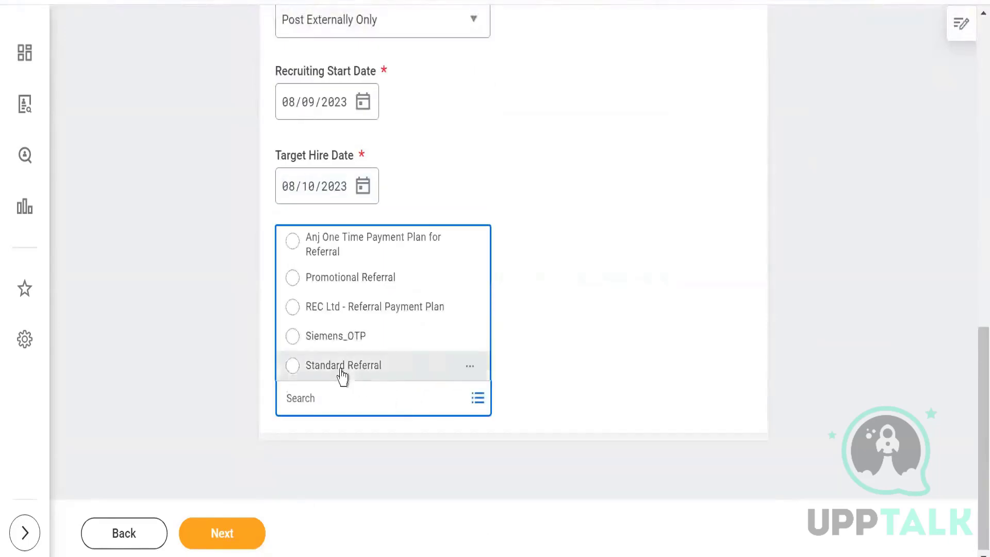
left_click(342, 367)
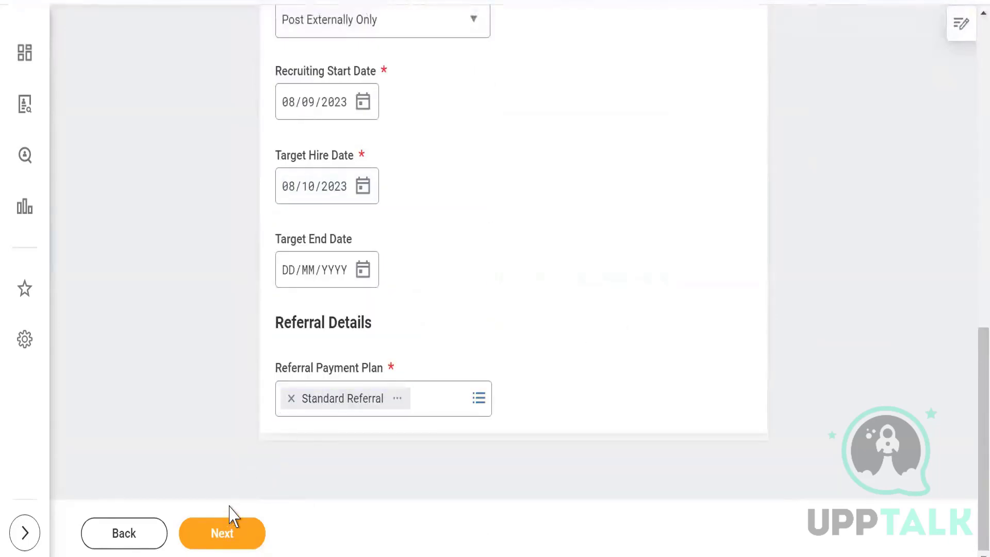
left_click(225, 533)
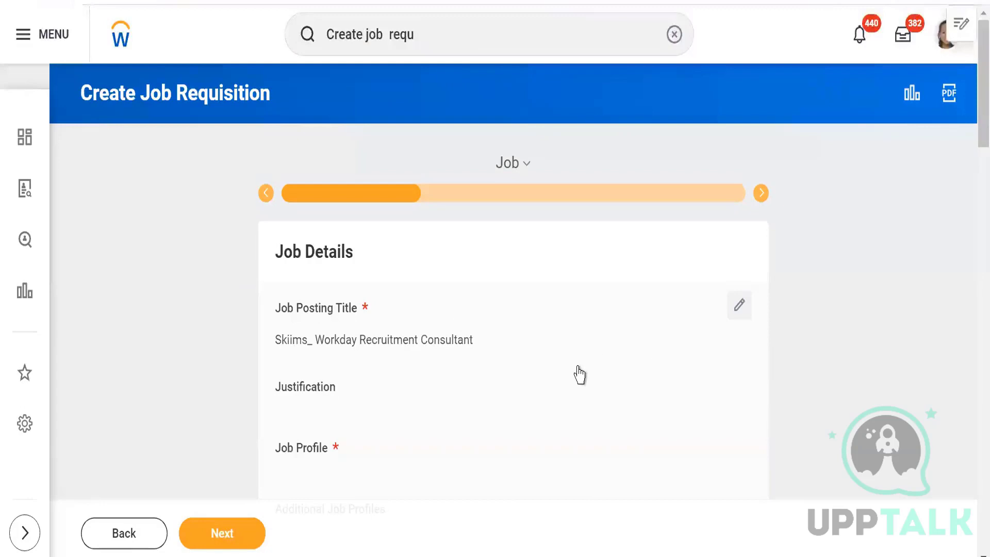
Edit the Job Details section containing the Skiims_ Workday Recruitment Consultant posting title
left_click(740, 308)
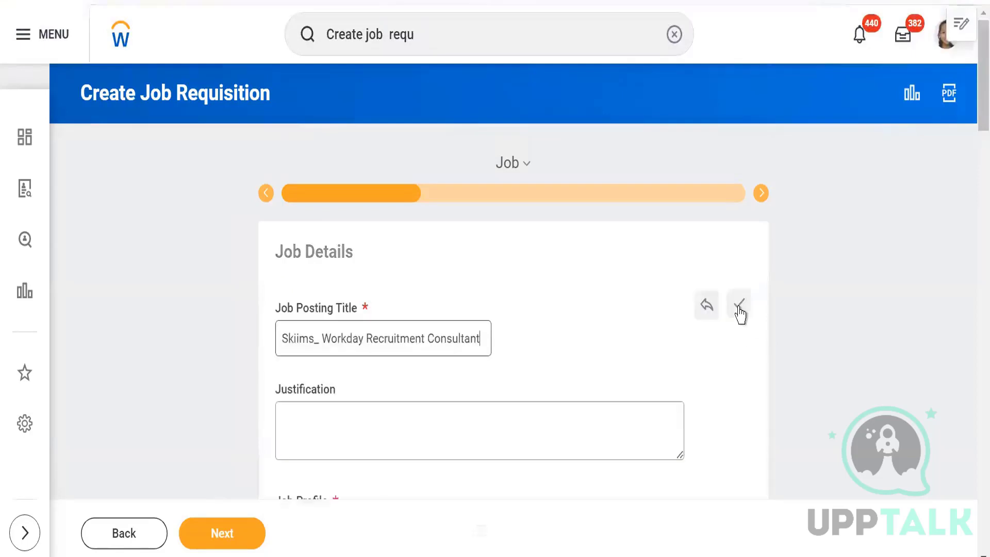
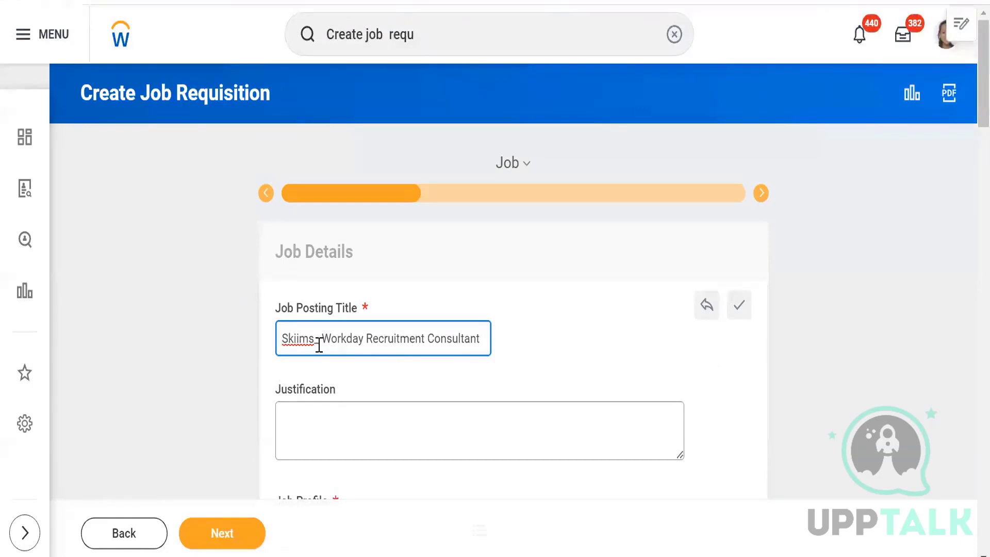
Choose the Skiims job profile and enter 'it' as the job description summary
scroll(577, 356, "down", 5)
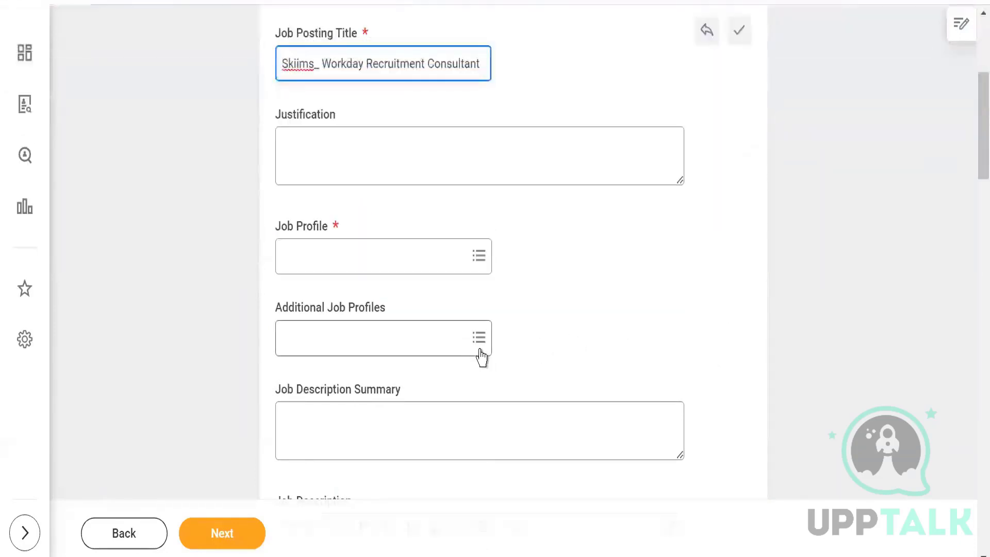
left_click(327, 258)
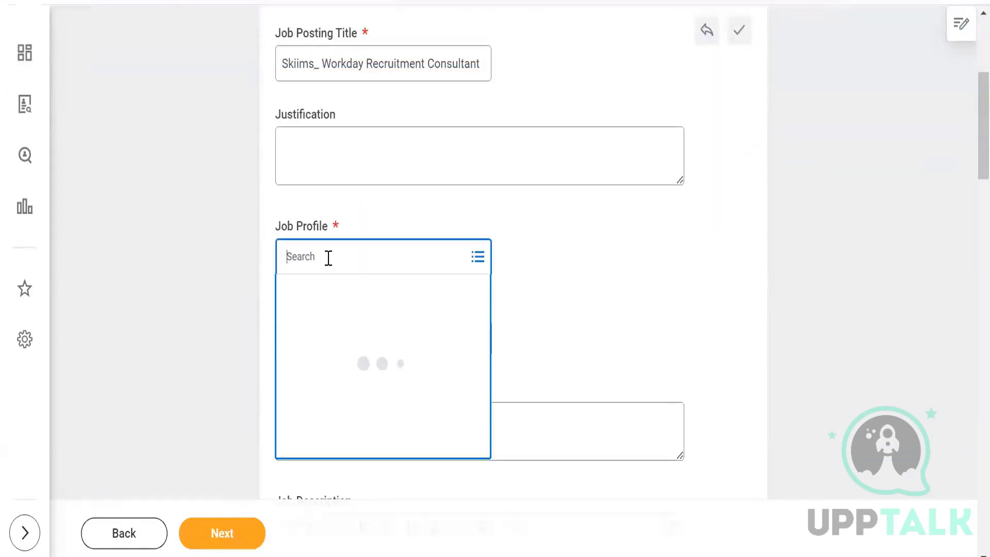
type("skiim")
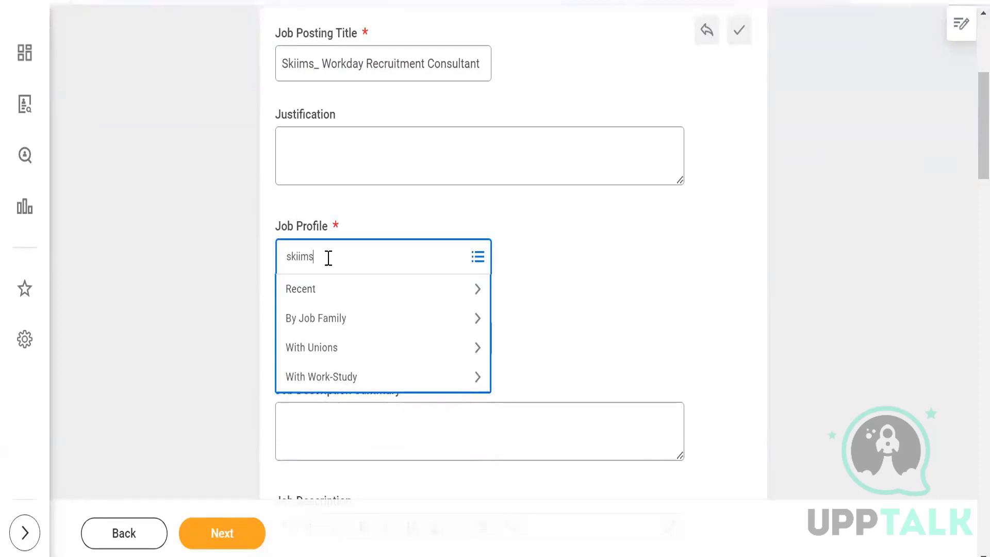
type("s")
key("Return")
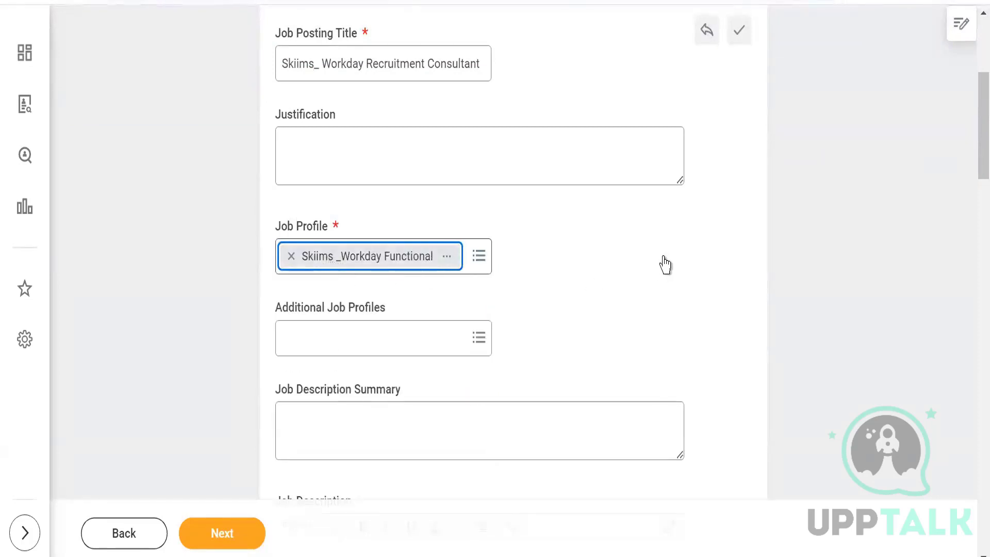
scroll(666, 266, "down", 2)
scroll(356, 325, "down", 4)
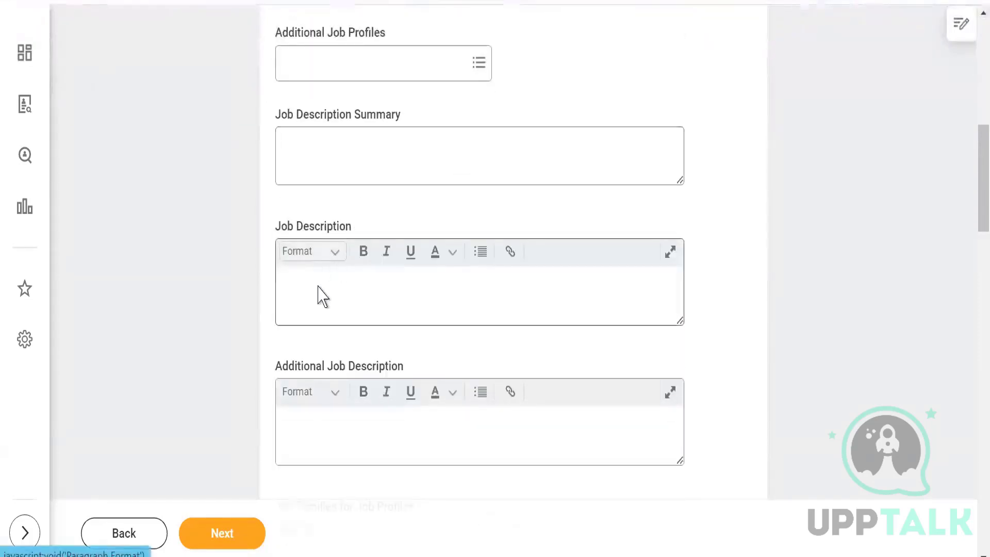
left_click(325, 155)
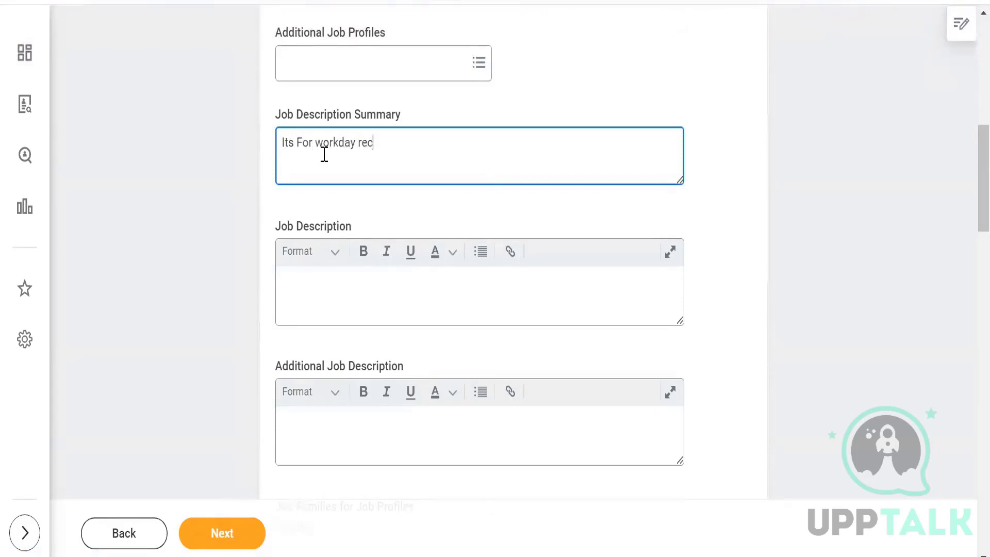
type("itment")
Set the worker sub-type to Regular and the time type to Full time
scroll(312, 380, "down", 3)
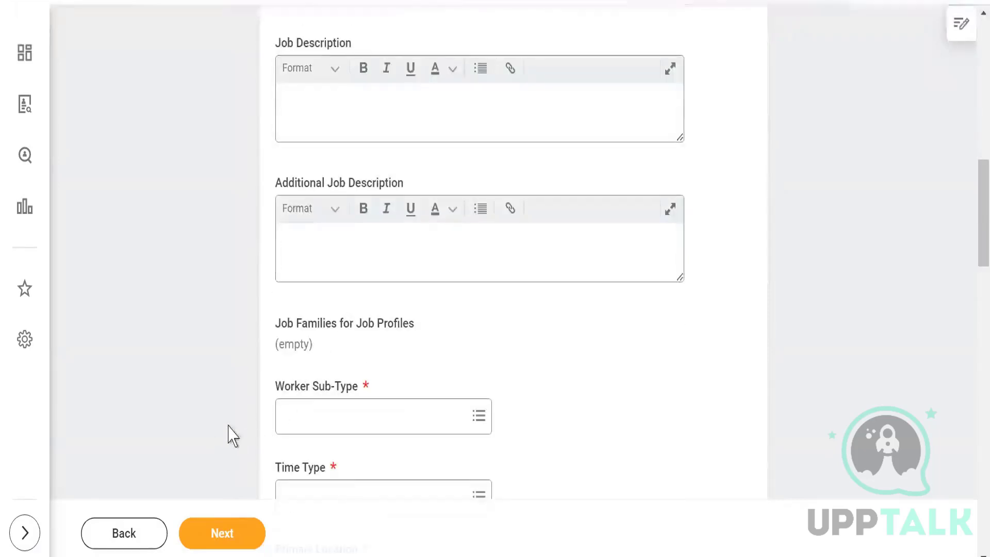
scroll(243, 431, "down", 3)
left_click(358, 231)
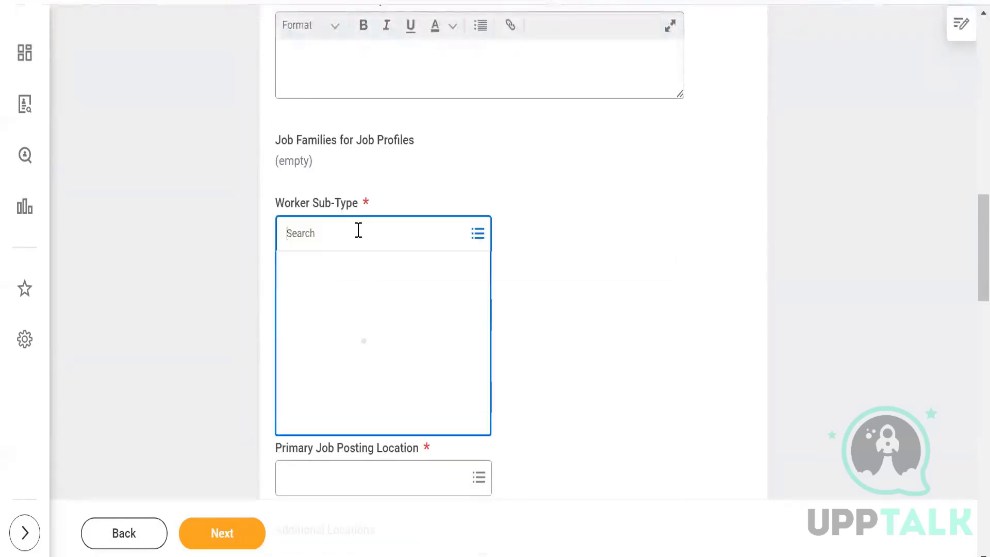
type("reg")
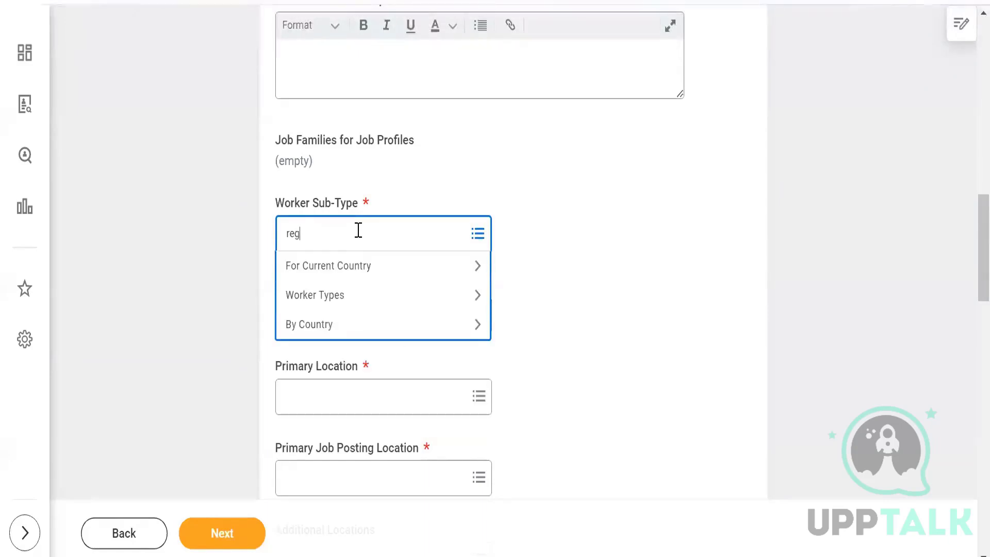
key("Return")
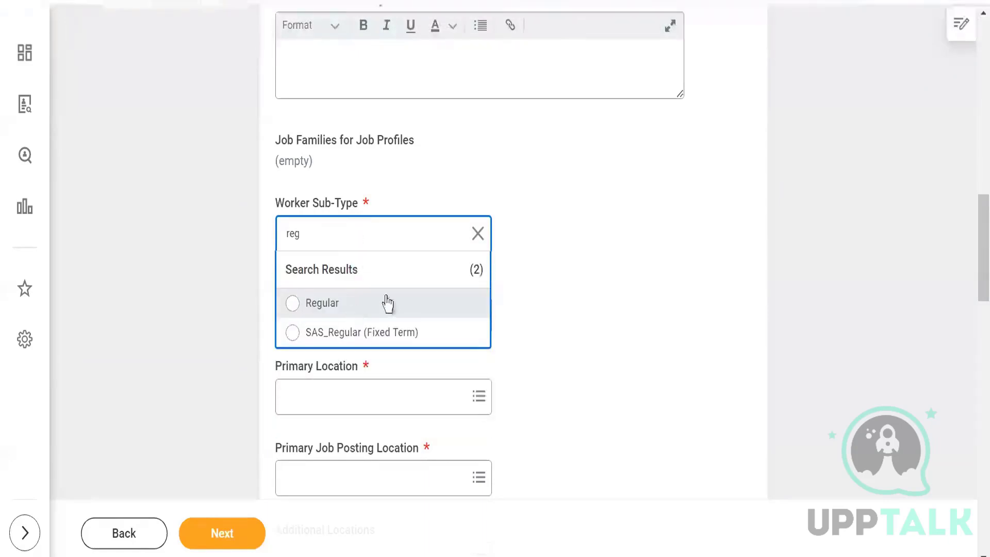
left_click(388, 304)
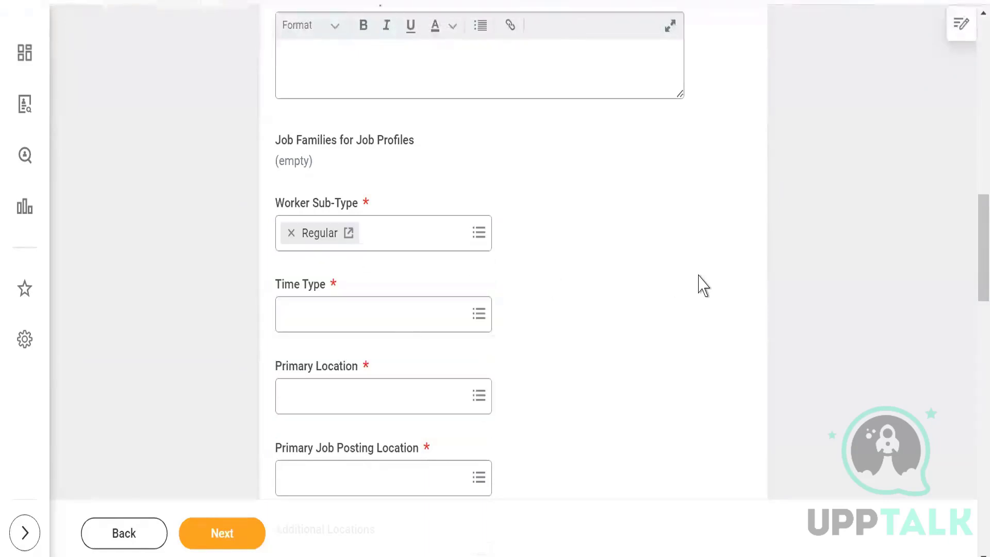
left_click(376, 320)
type("f")
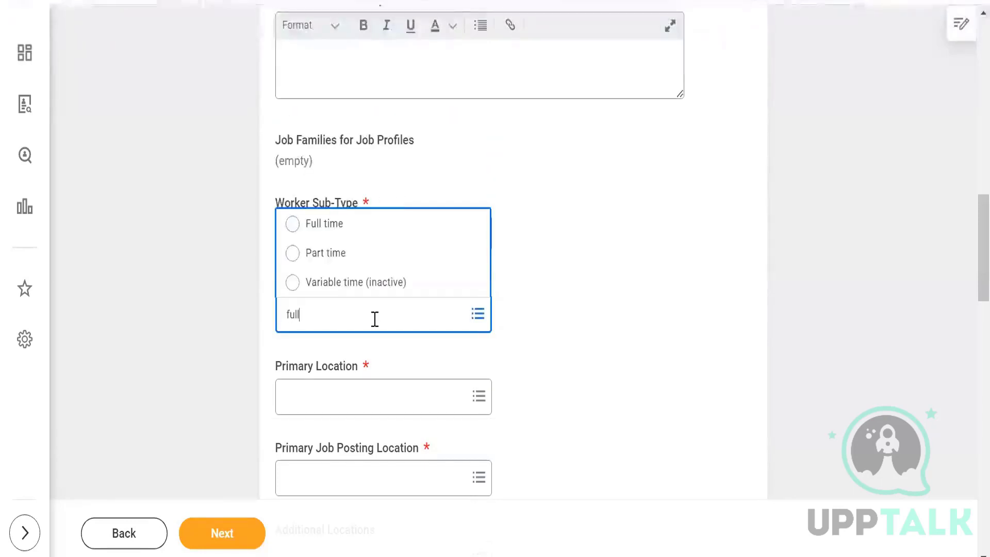
type("ull")
left_click(338, 225)
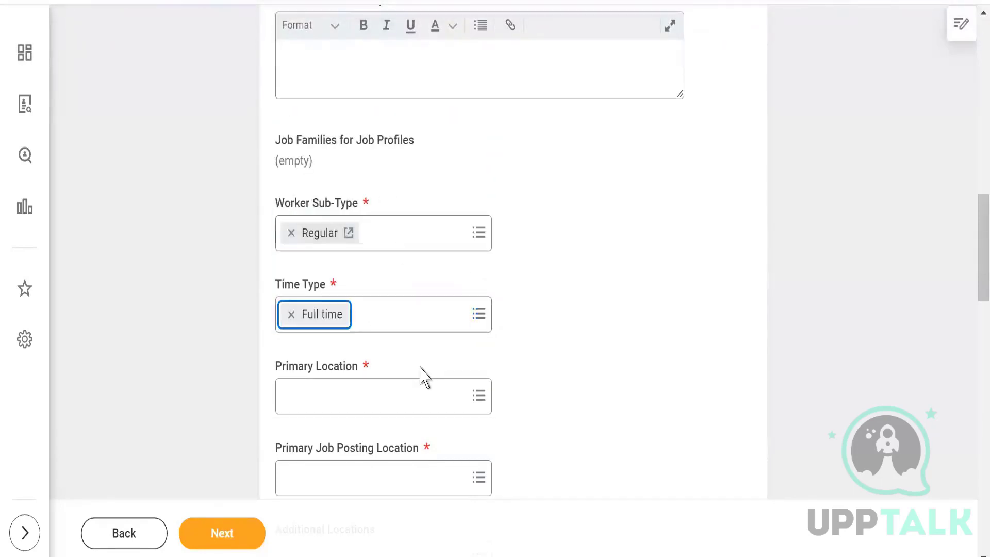
Set Skiims_Bangalore as the primary location
left_click(388, 399)
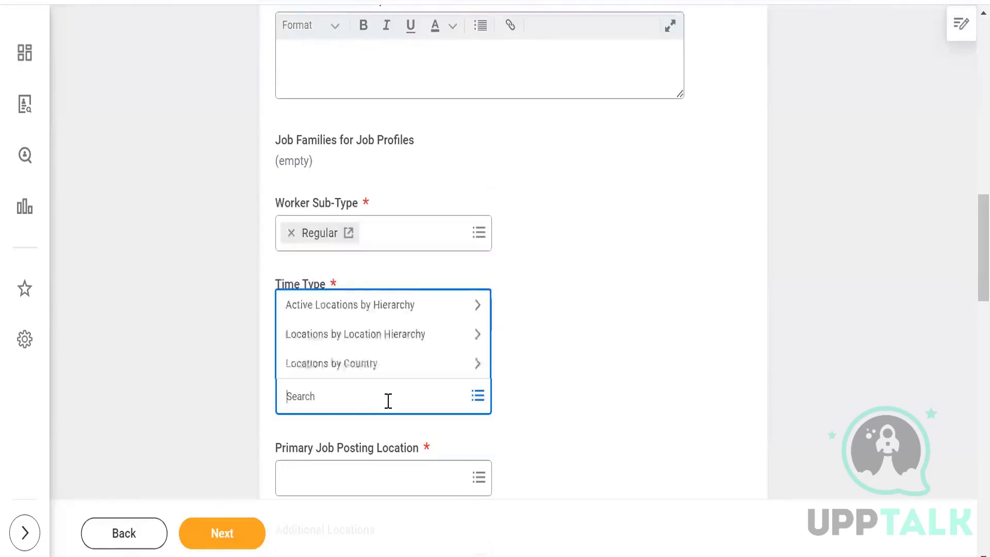
type("skiims")
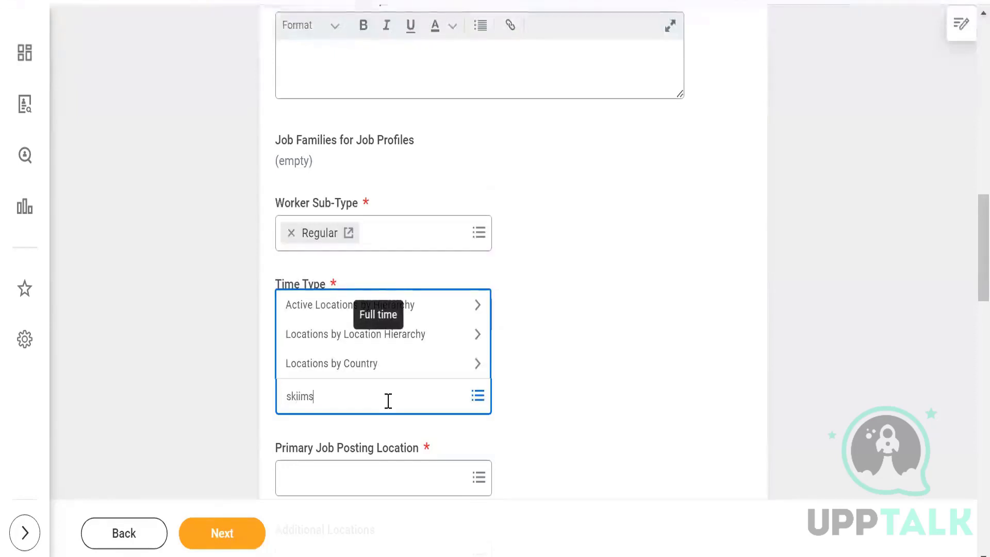
key("Return")
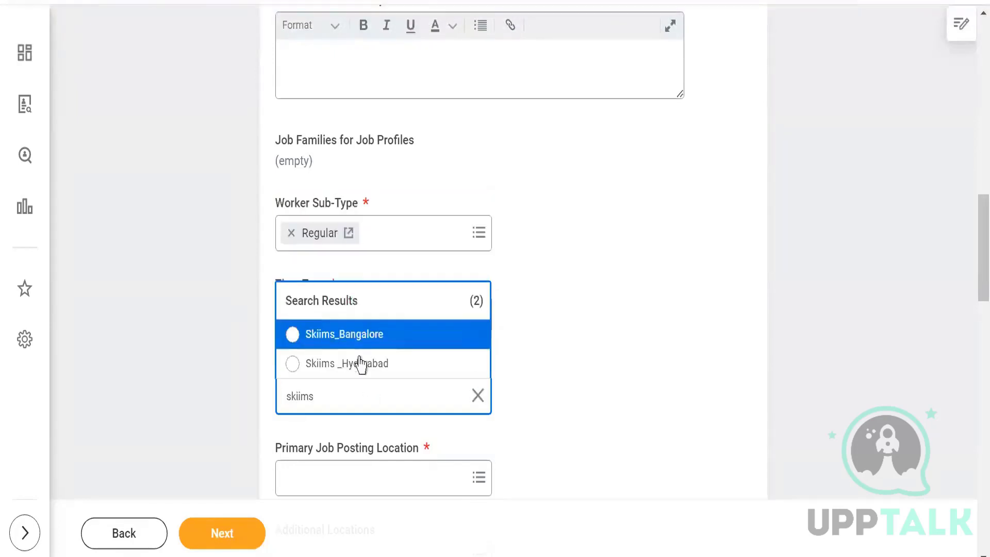
left_click(360, 336)
left_click(547, 304)
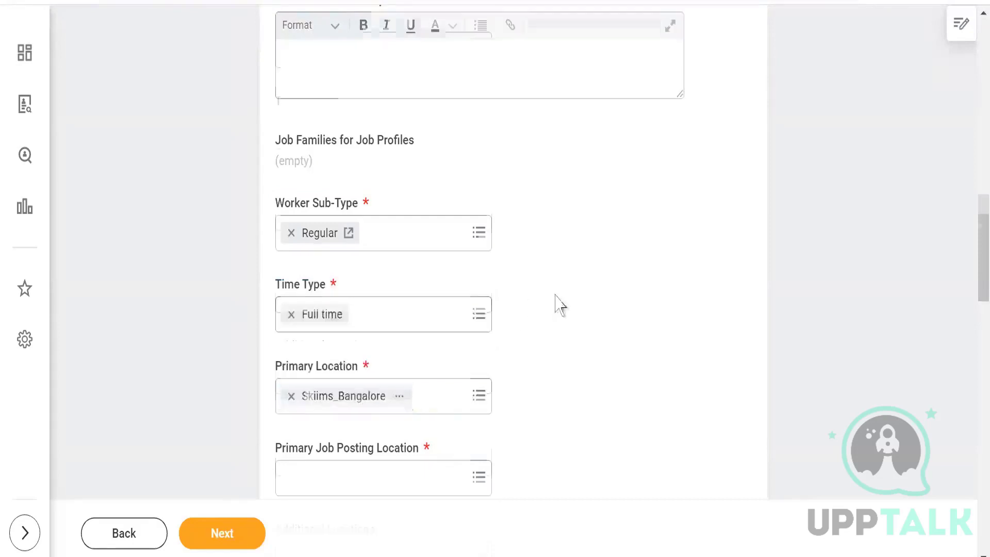
scroll(557, 304, "down", 3)
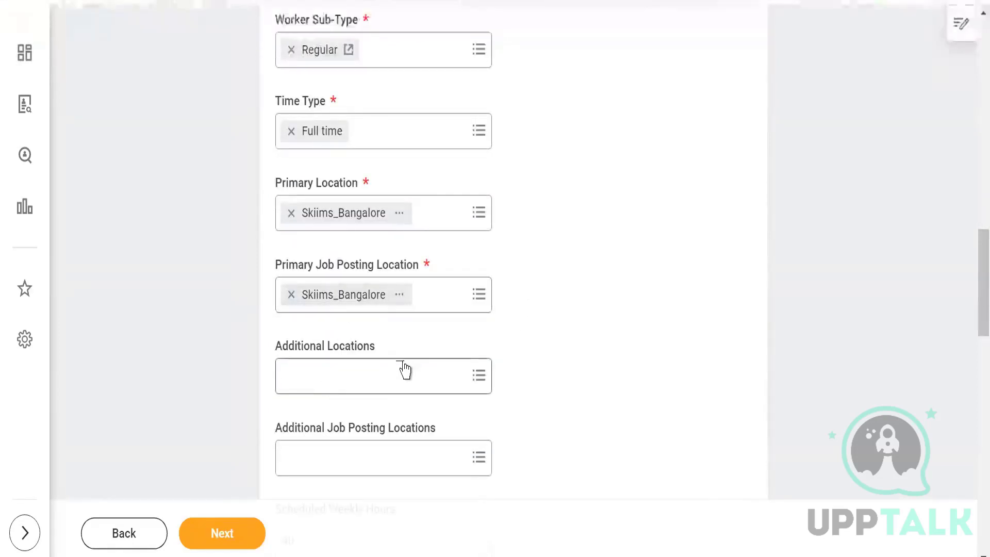
scroll(405, 371, "down", 9)
scroll(243, 349, "down", 3)
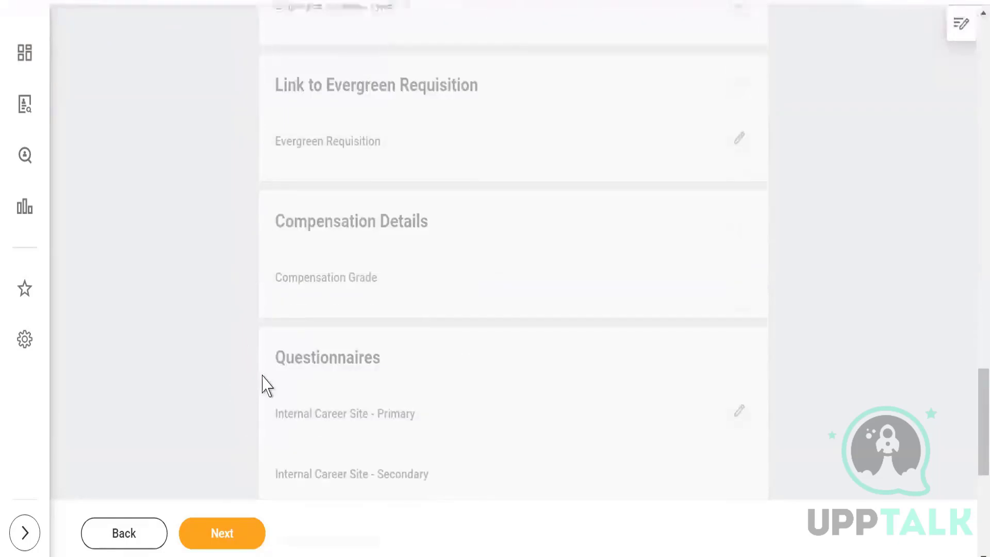
scroll(264, 392, "down", 5)
scroll(230, 341, "down", 2)
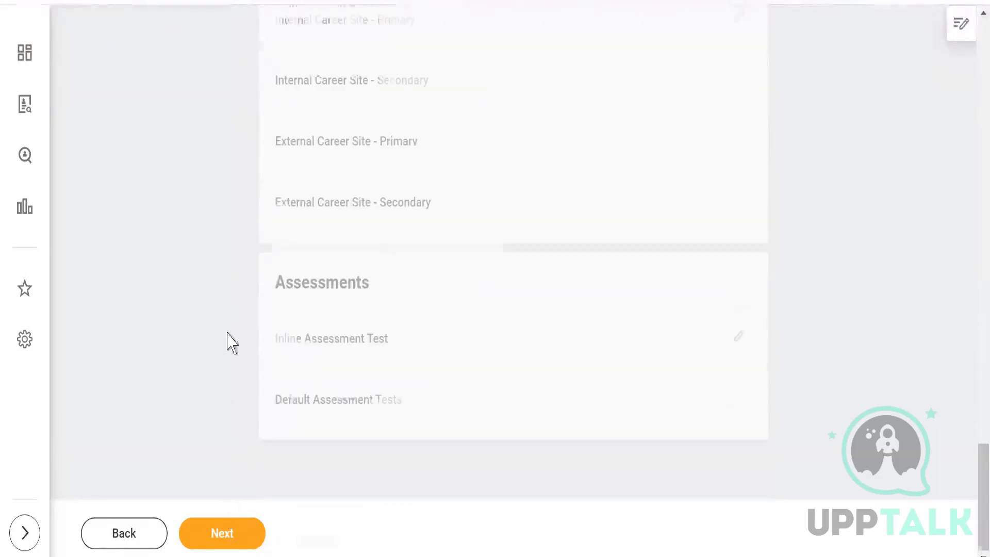
Advance past Job Details, Skills and Qualifications, then review the Organizations step fields
left_click(239, 529)
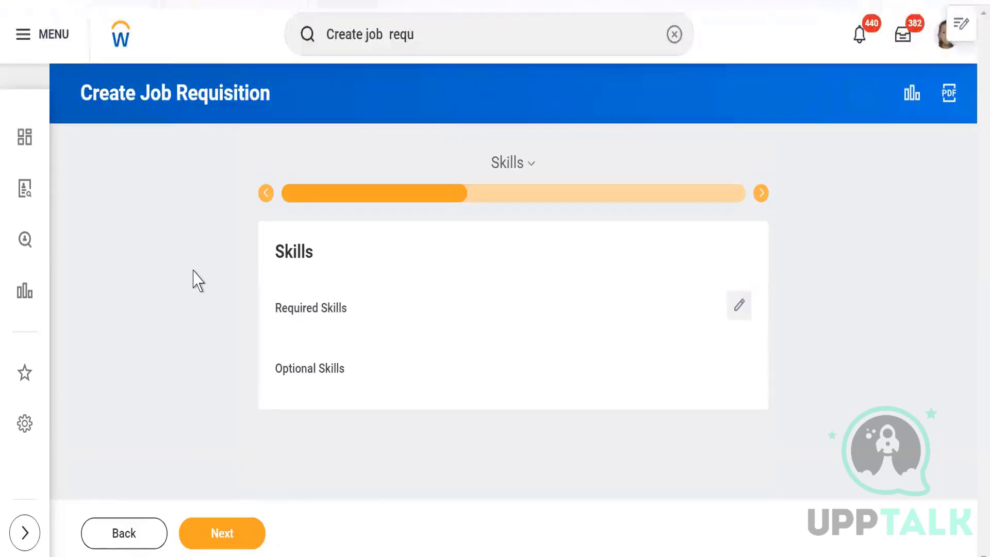
left_click(222, 537)
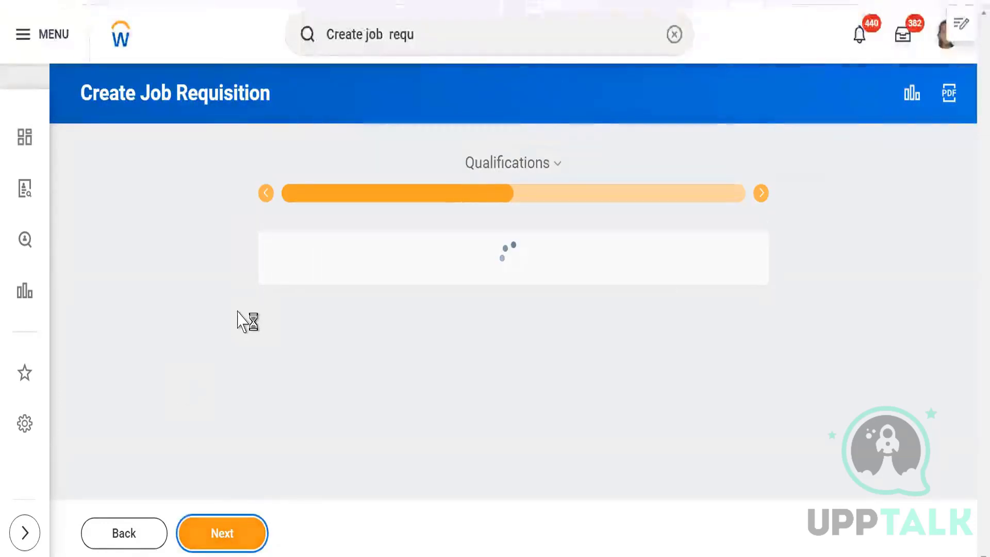
scroll(201, 294, "down", 10)
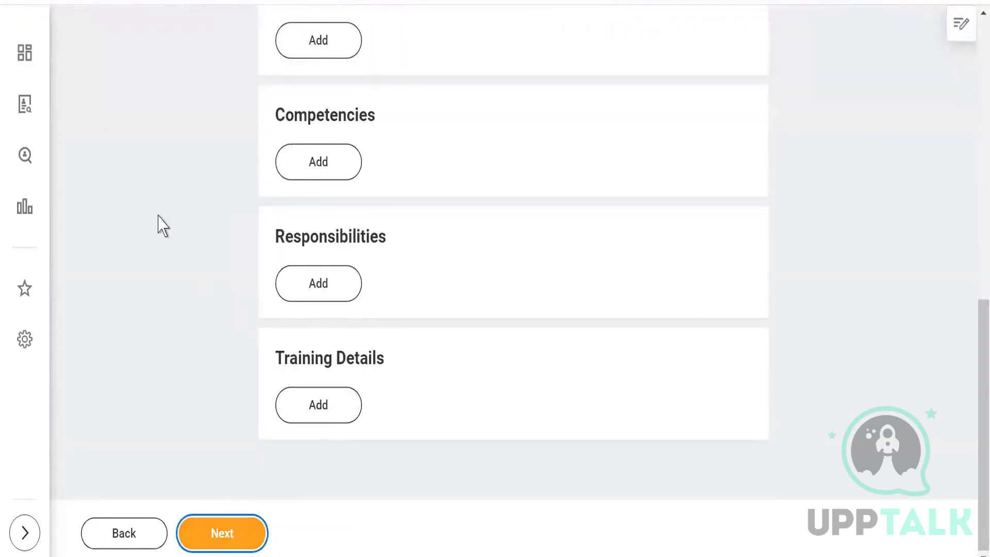
scroll(126, 204, "up", 7)
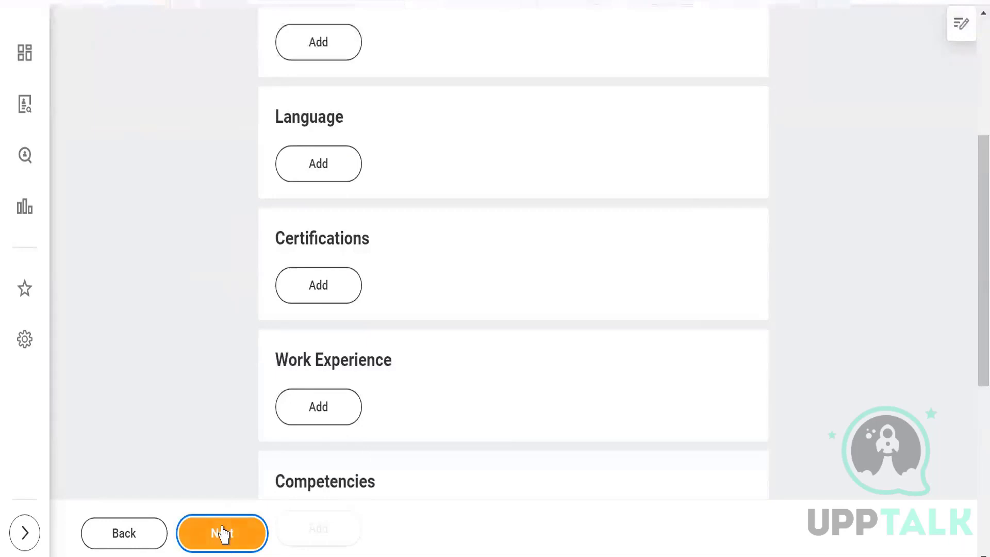
left_click(223, 535)
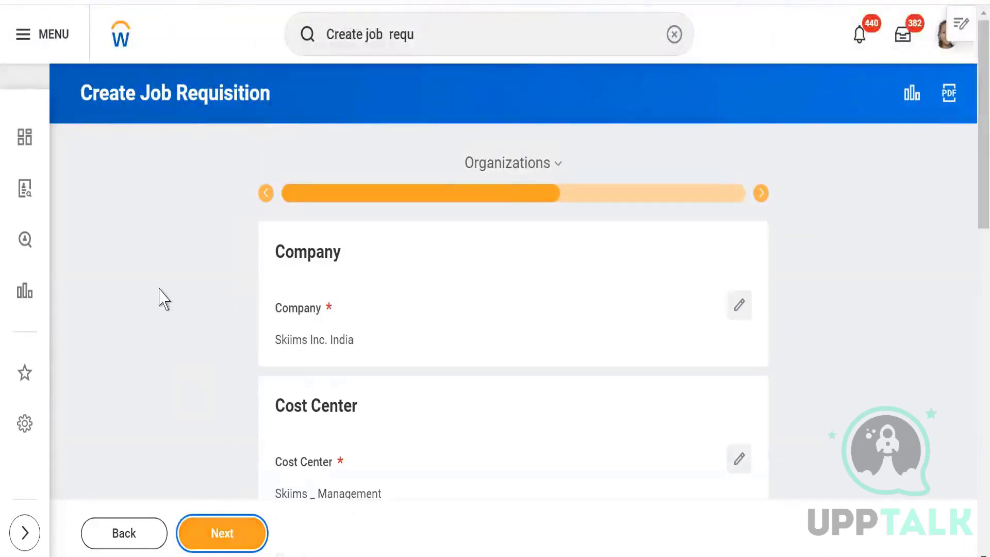
scroll(164, 300, "down", 3)
scroll(289, 273, "down", 3)
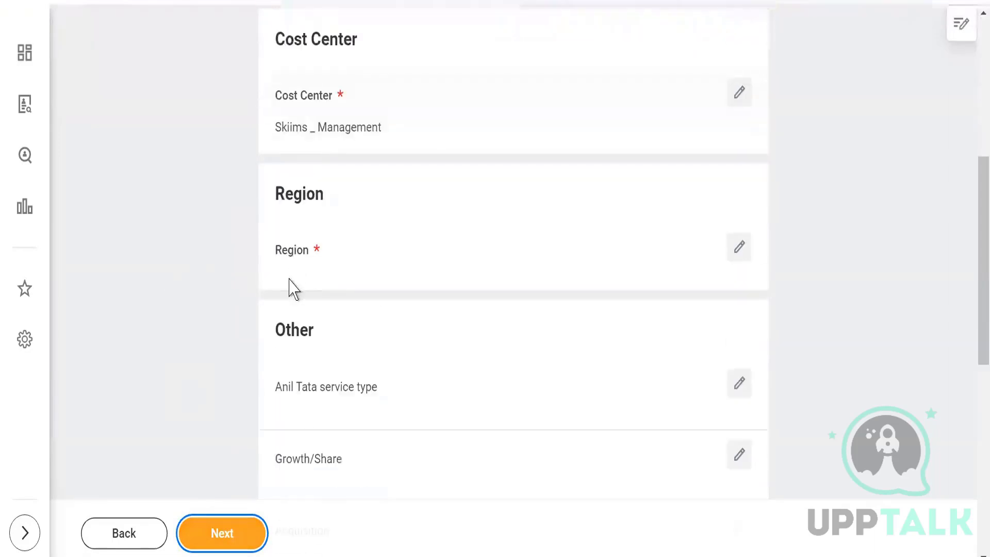
scroll(247, 310, "down", 8)
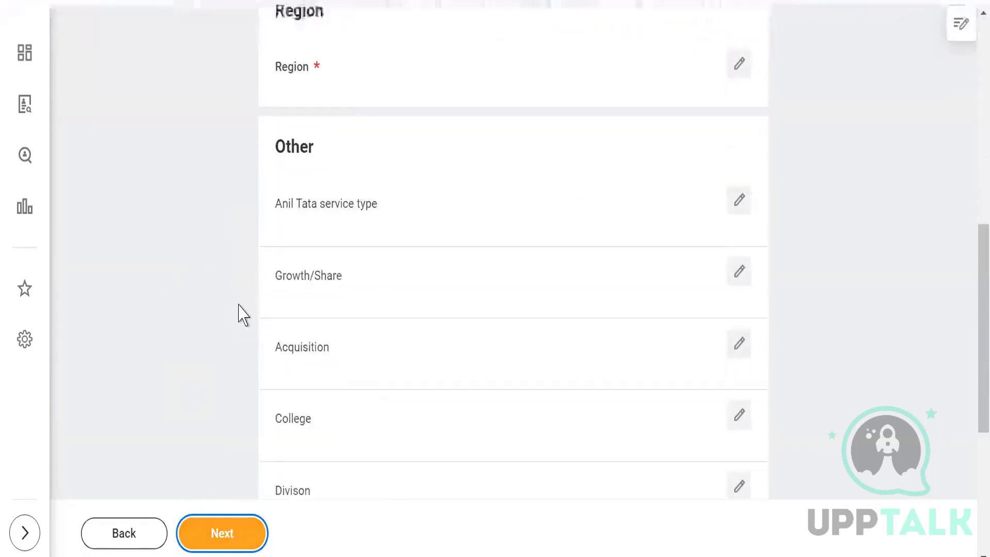
scroll(288, 307, "up", 5)
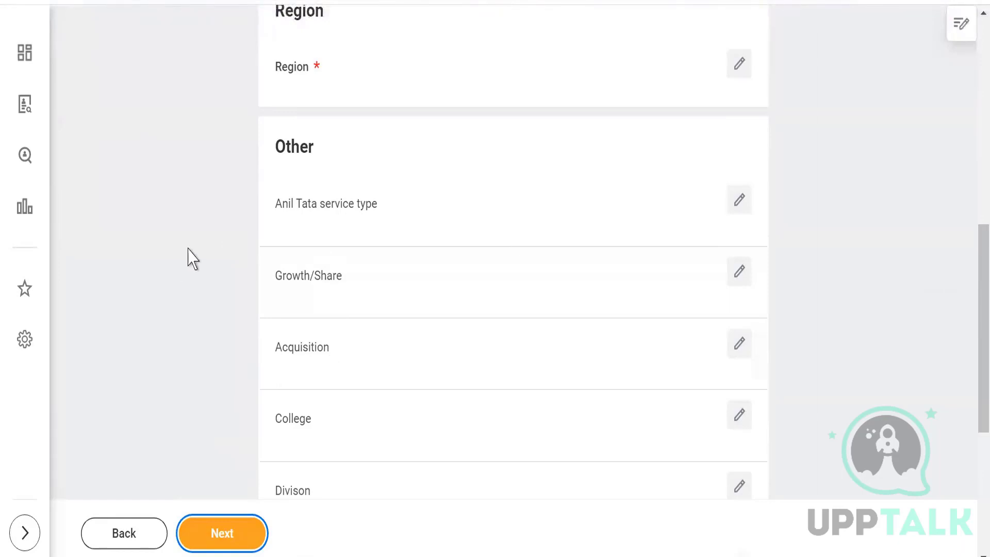
scroll(194, 259, "down", 3)
scroll(195, 257, "down", 2)
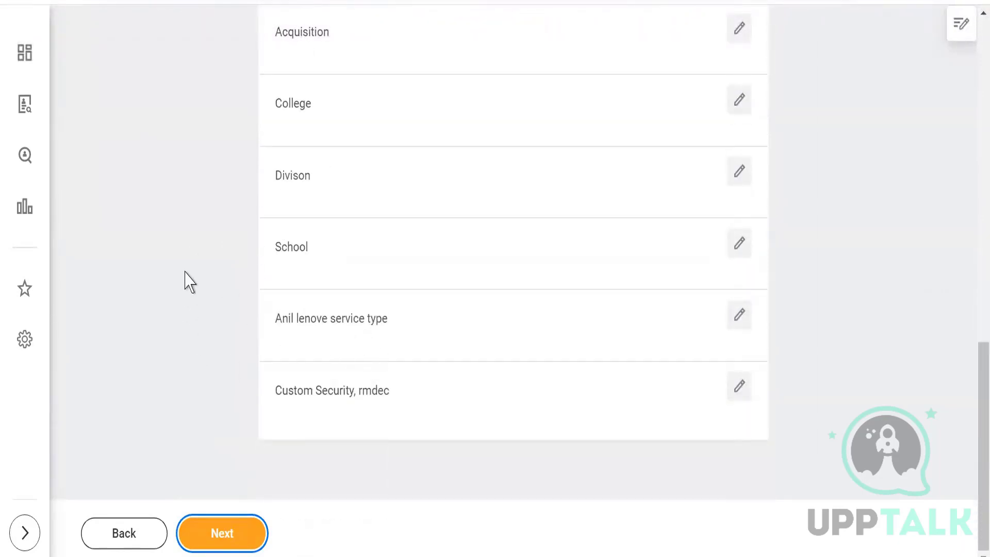
Advance through Attachments to Compensation and review base pay, basis and the Skiims -Non Management grade
left_click(239, 533)
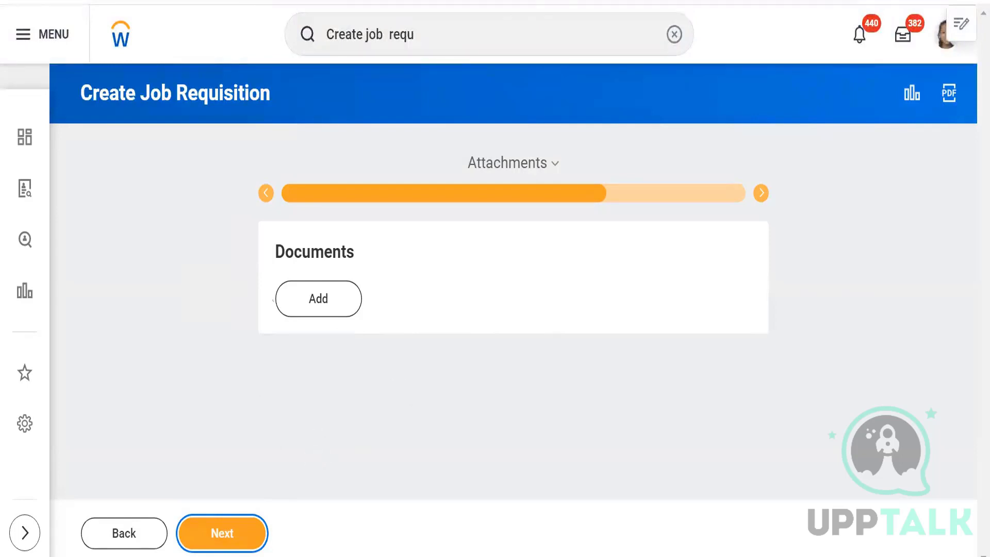
left_click(221, 535)
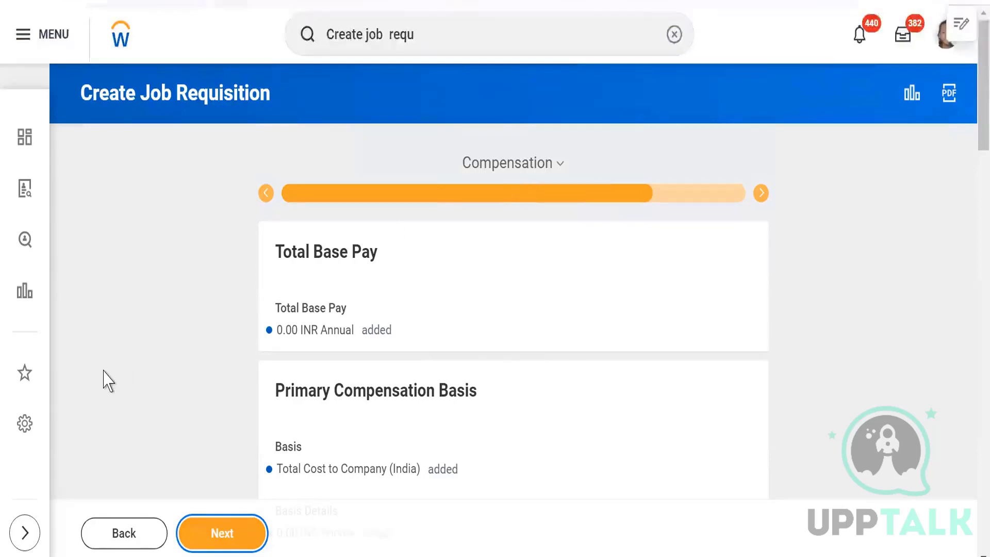
scroll(108, 382, "down", 3)
scroll(109, 382, "up", 3)
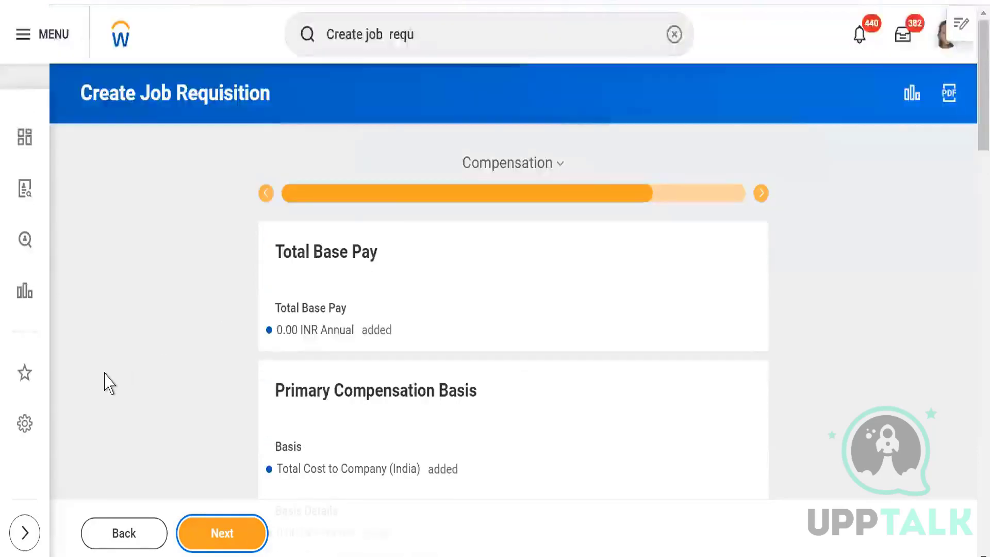
scroll(110, 383, "down", 2)
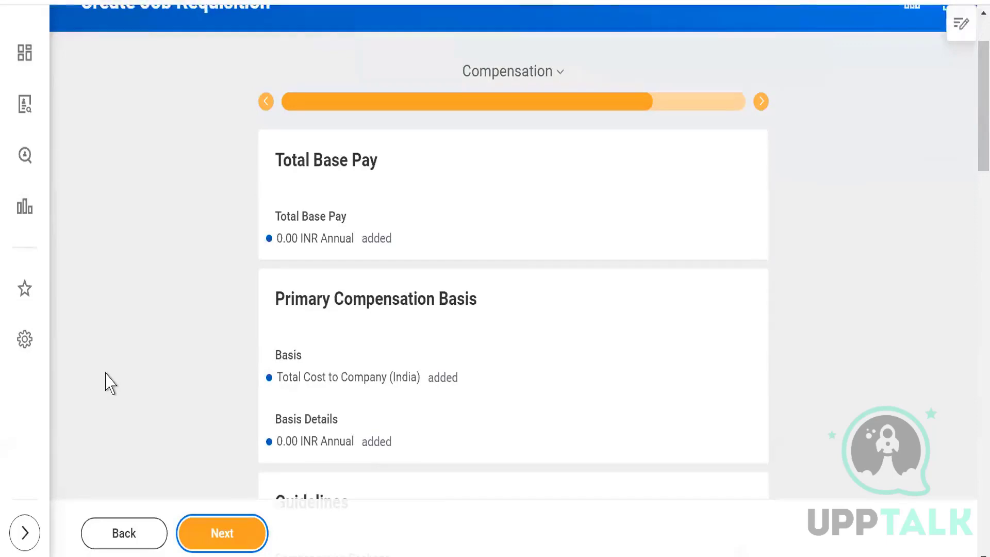
scroll(109, 384, "down", 3)
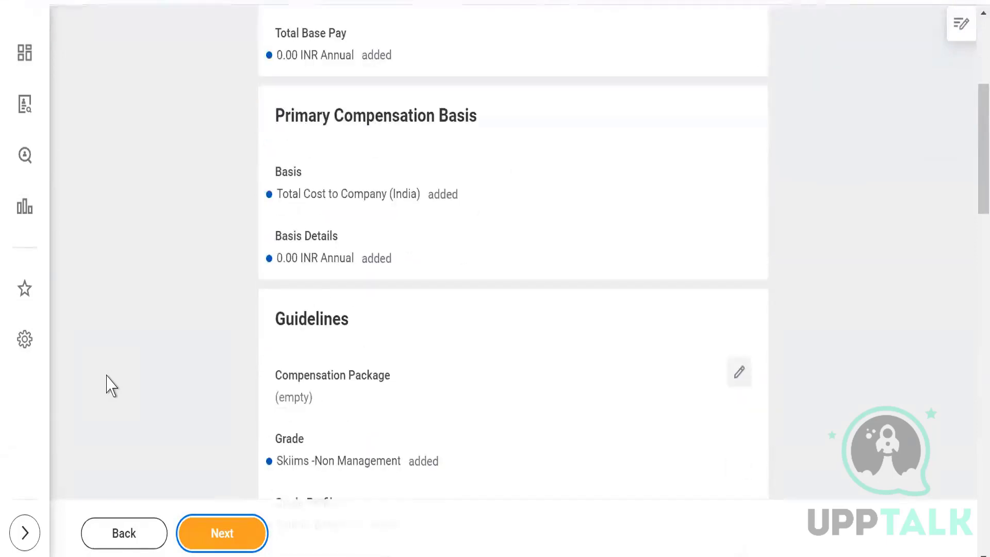
scroll(114, 385, "down", 2)
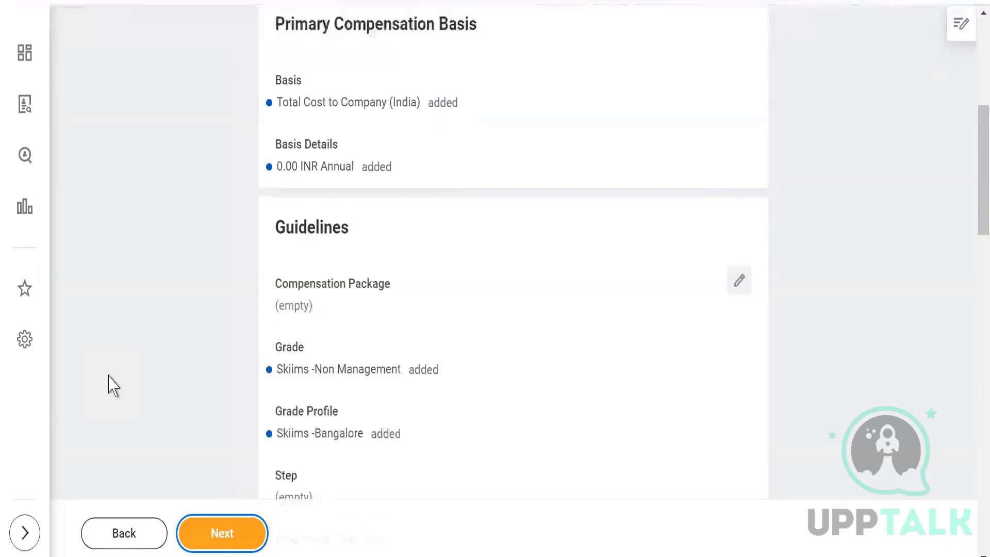
scroll(111, 385, "down", 6)
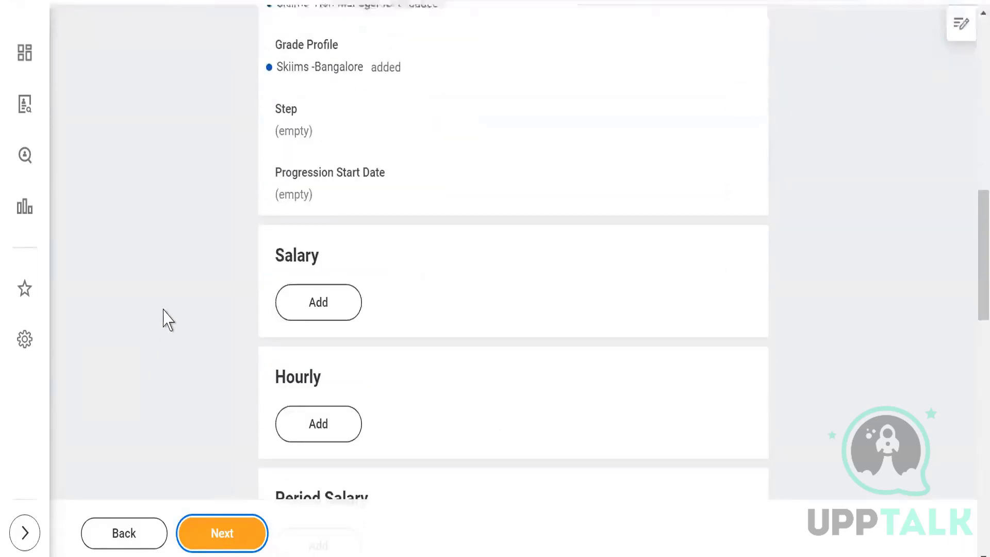
scroll(165, 320, "up", 4)
scroll(166, 320, "up", 5)
scroll(166, 321, "down", 10)
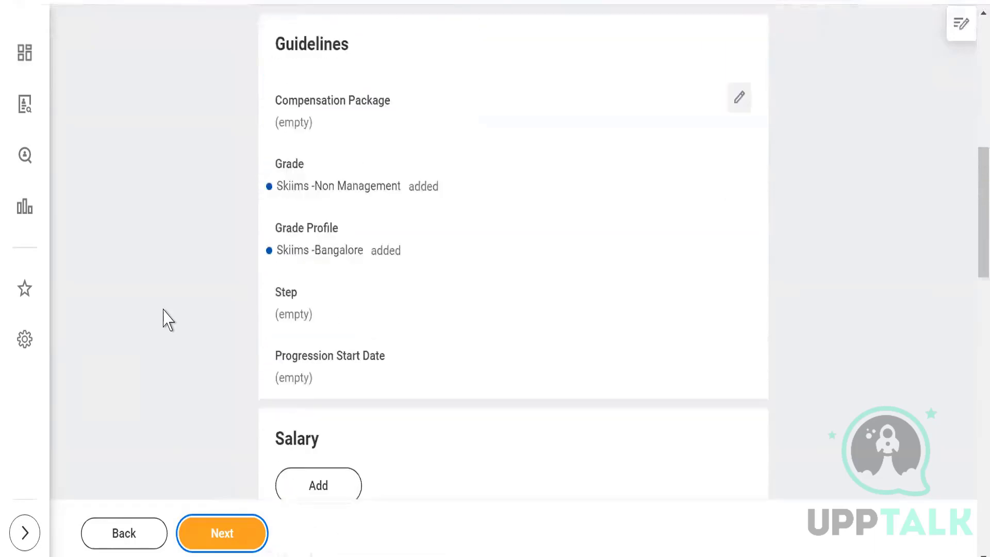
scroll(176, 324, "up", 12)
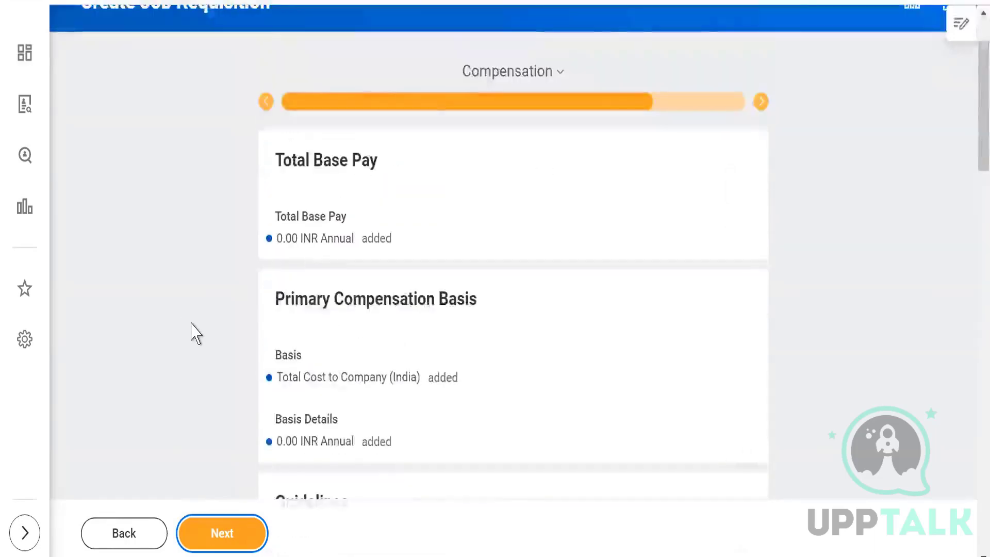
scroll(192, 332, "down", 3)
scroll(195, 332, "down", 12)
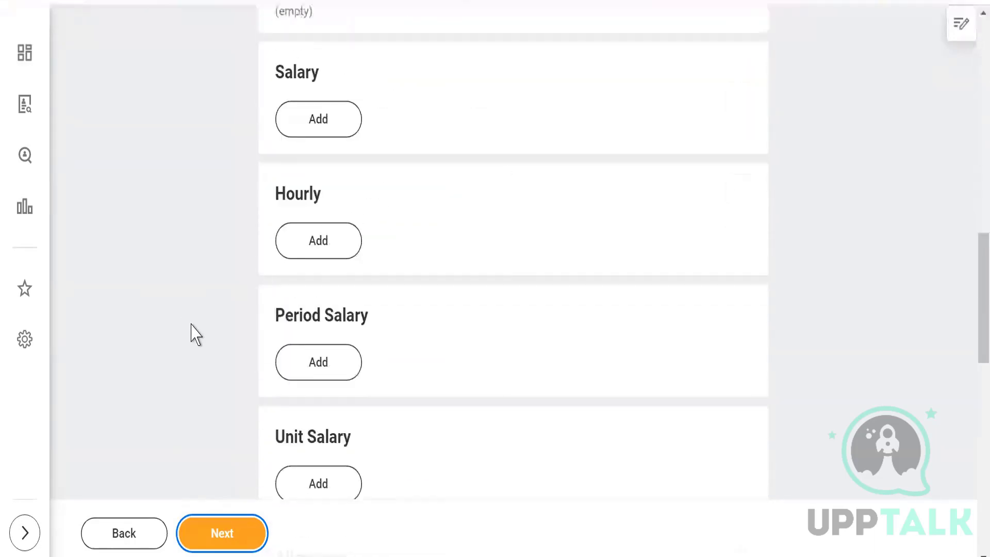
scroll(196, 335, "down", 5)
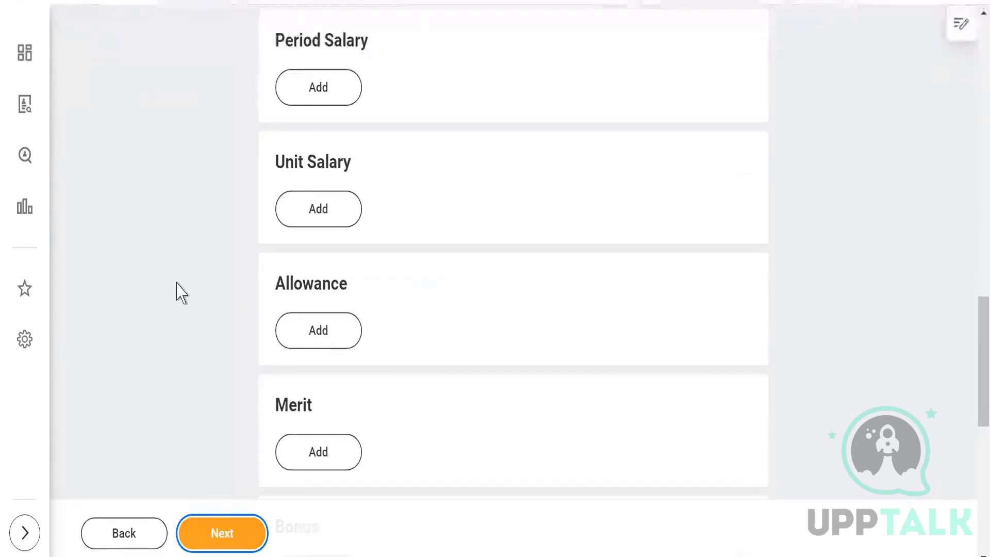
scroll(180, 292, "up", 2)
scroll(180, 292, "up", 2)
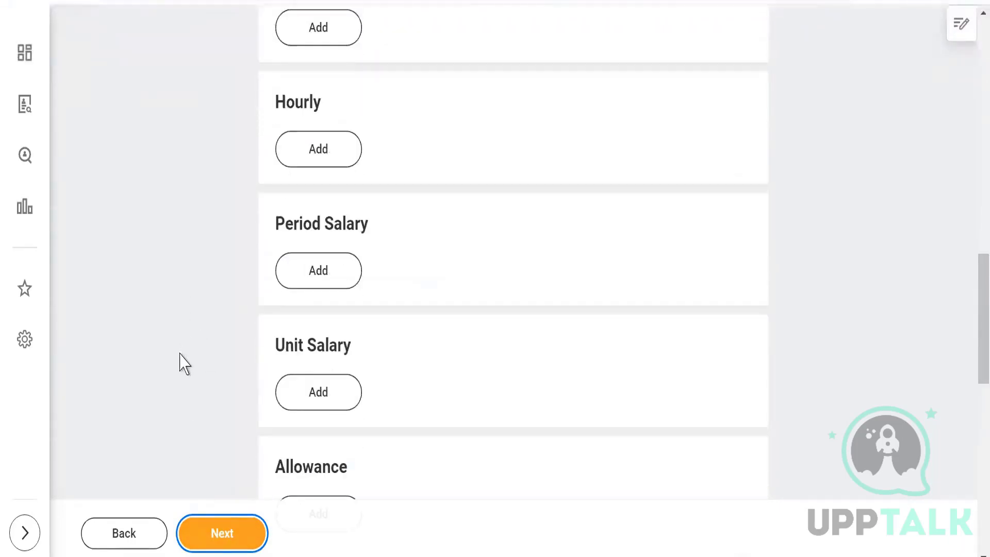
scroll(185, 364, "up", 6)
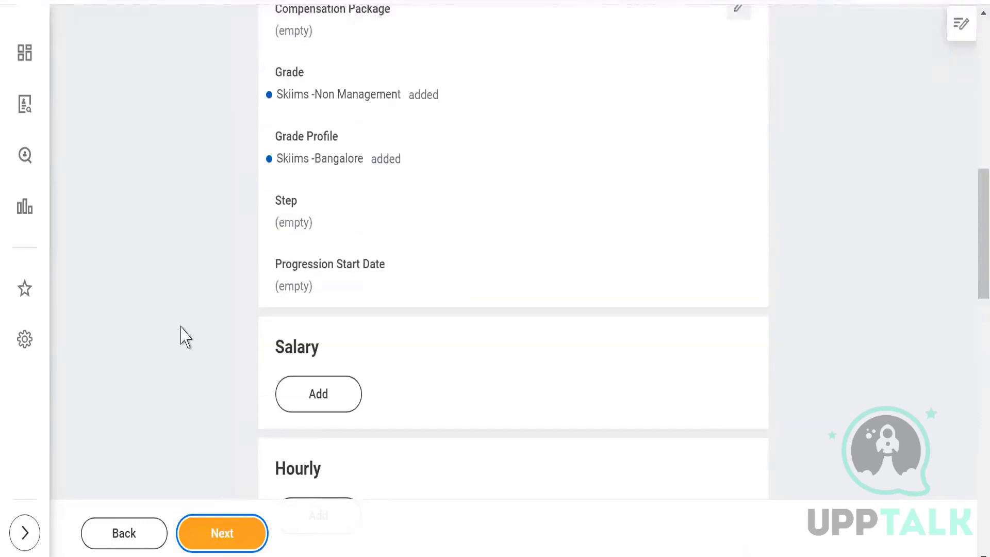
scroll(185, 338, "up", 3)
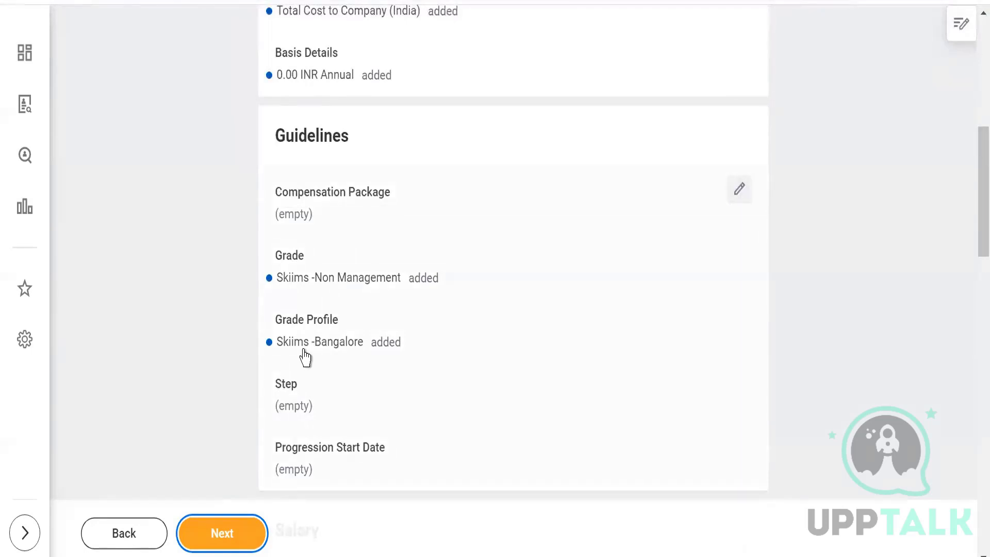
Assign the Primary Recruiter_Skiims role to the worker in the P-00244 Consultant position
left_click(212, 534)
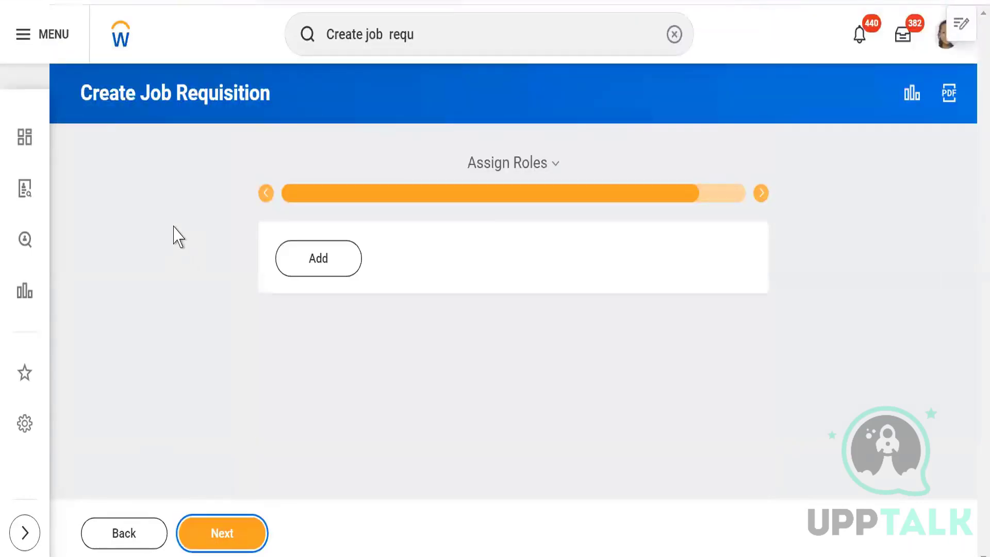
left_click(304, 267)
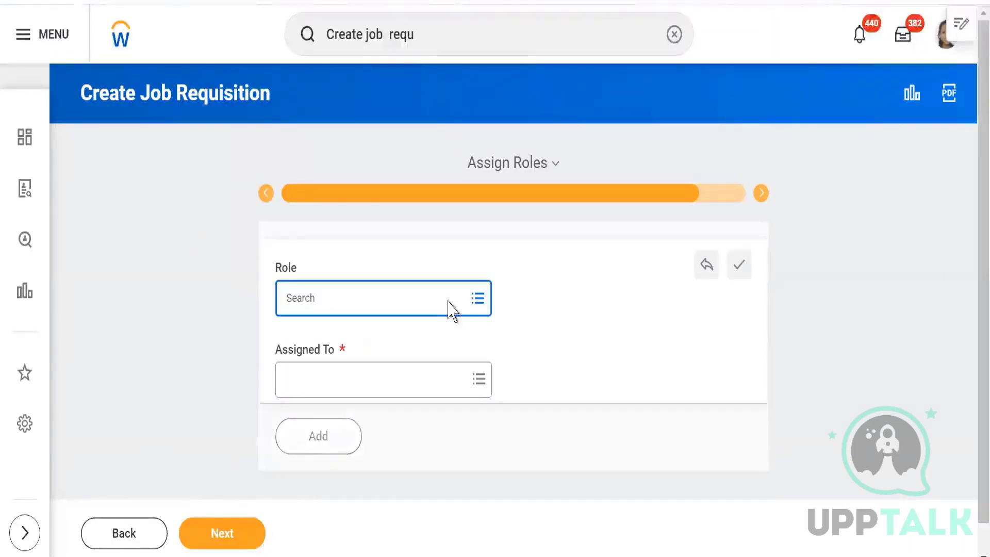
left_click(436, 295)
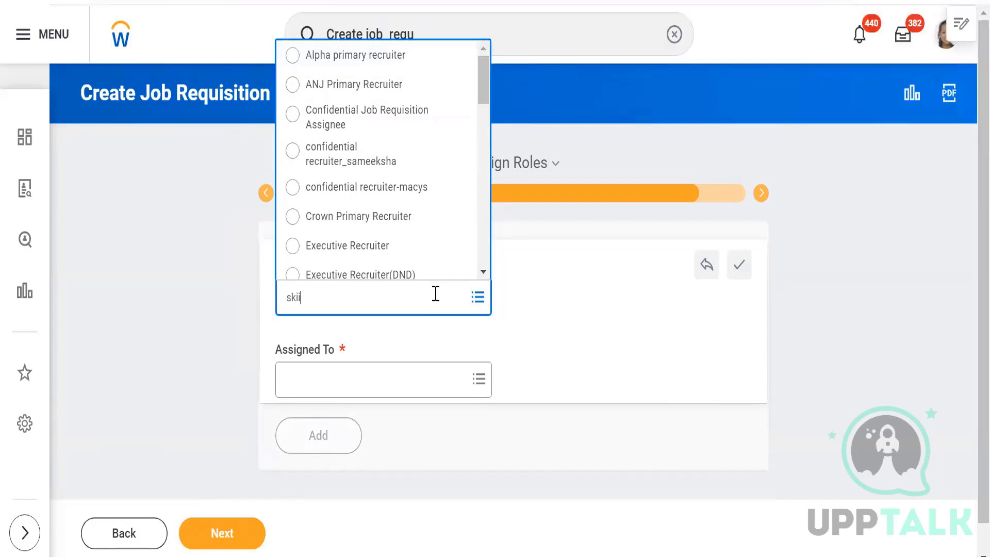
key("Return")
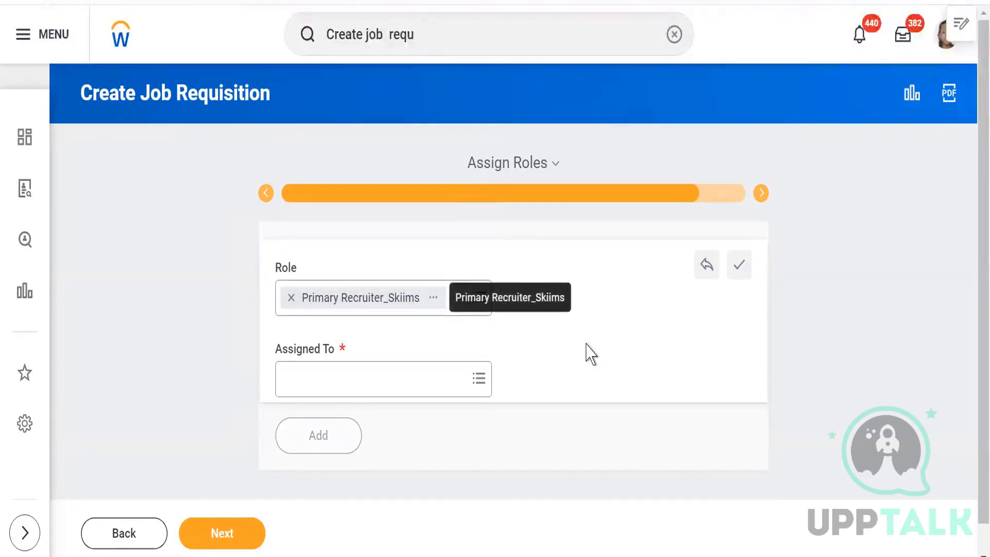
left_click(328, 379)
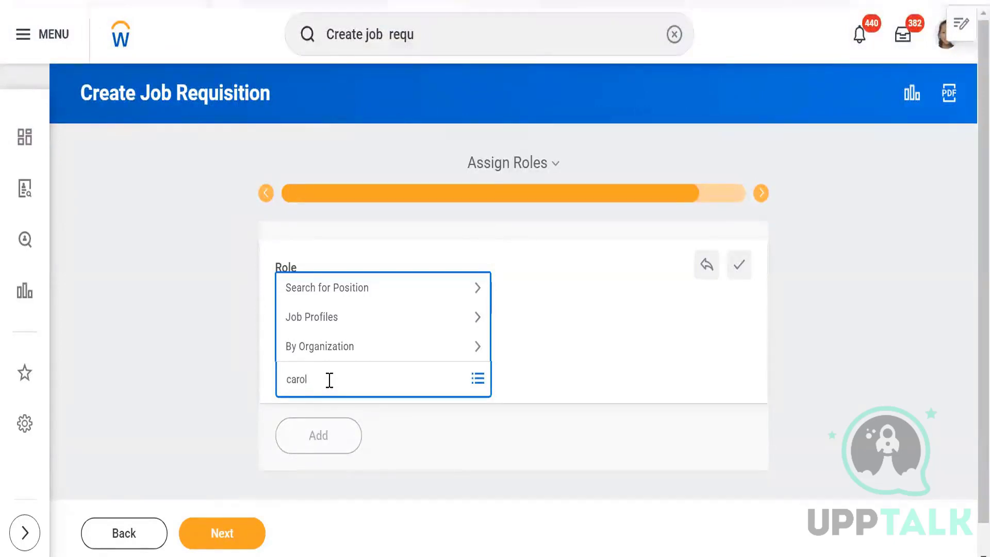
type("carol li")
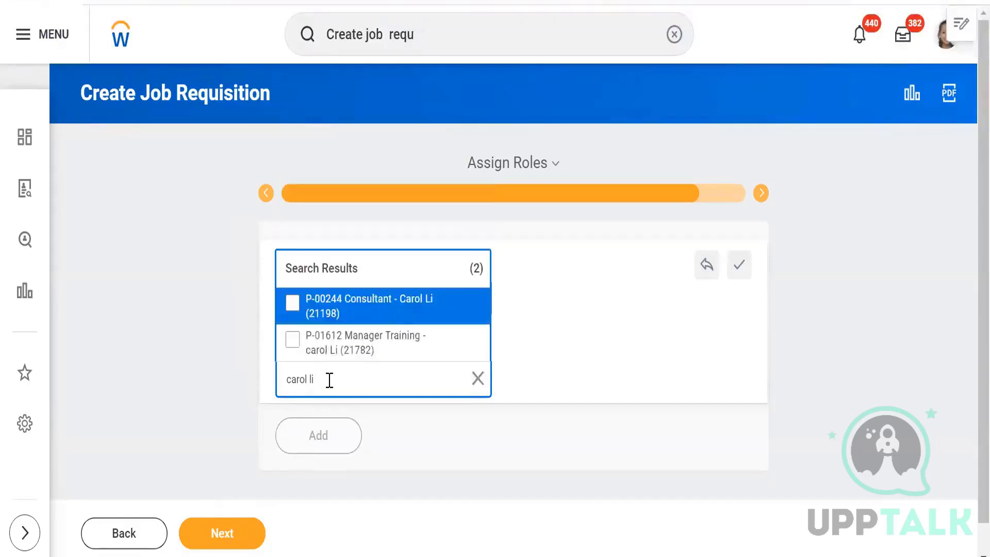
left_click(335, 309)
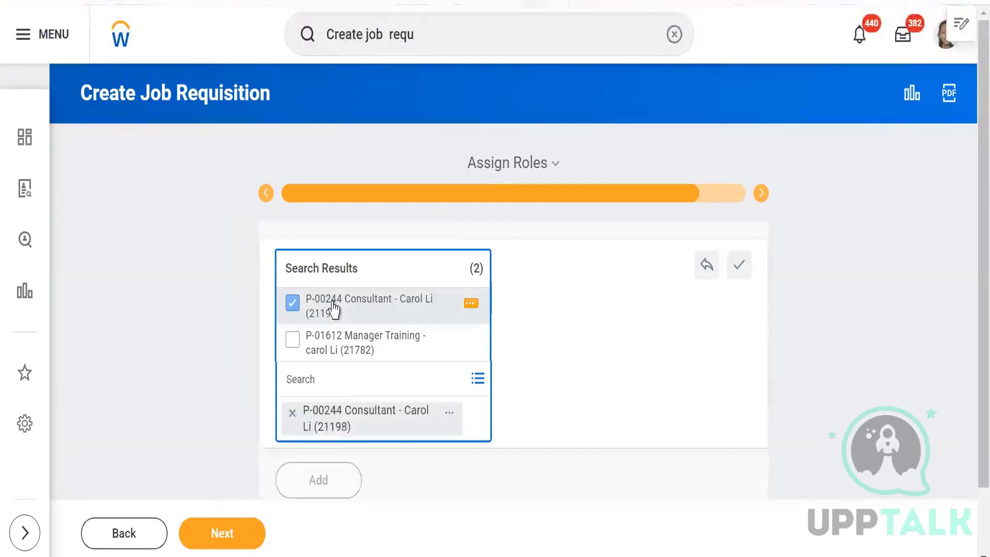
left_click(181, 338)
scroll(177, 338, "down", 1)
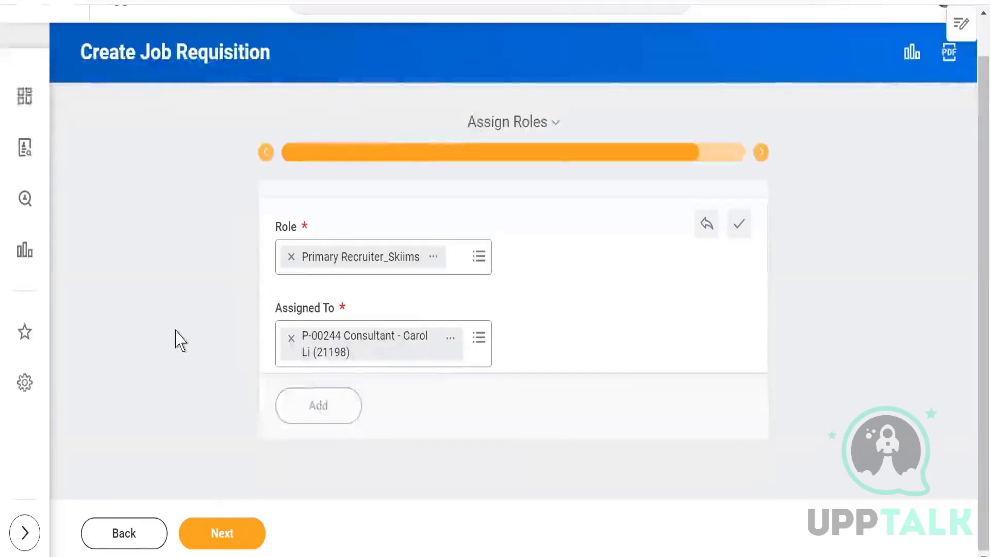
Submit the requisition from the review page, which flags 2 errors on compensation Guidelines
left_click(223, 536)
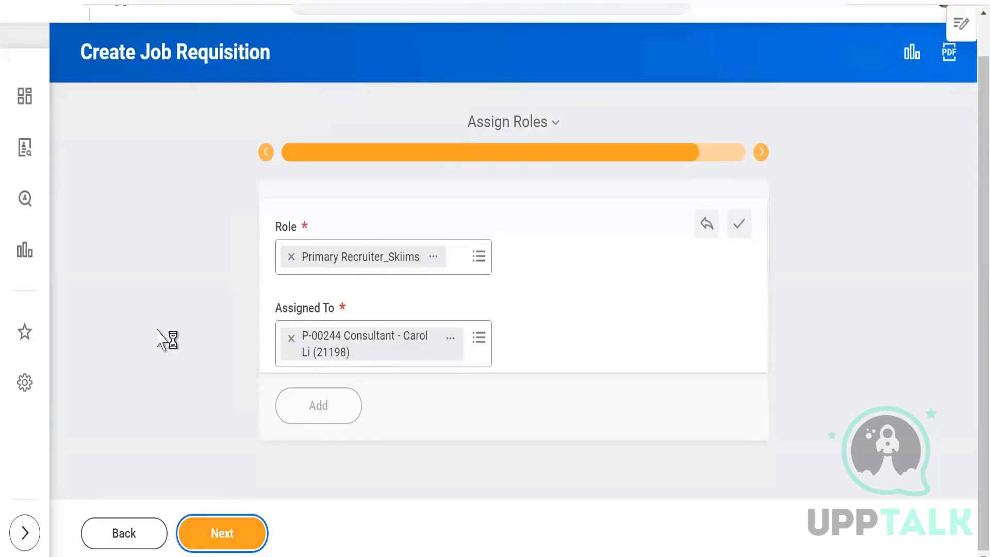
scroll(172, 310, "down", 10)
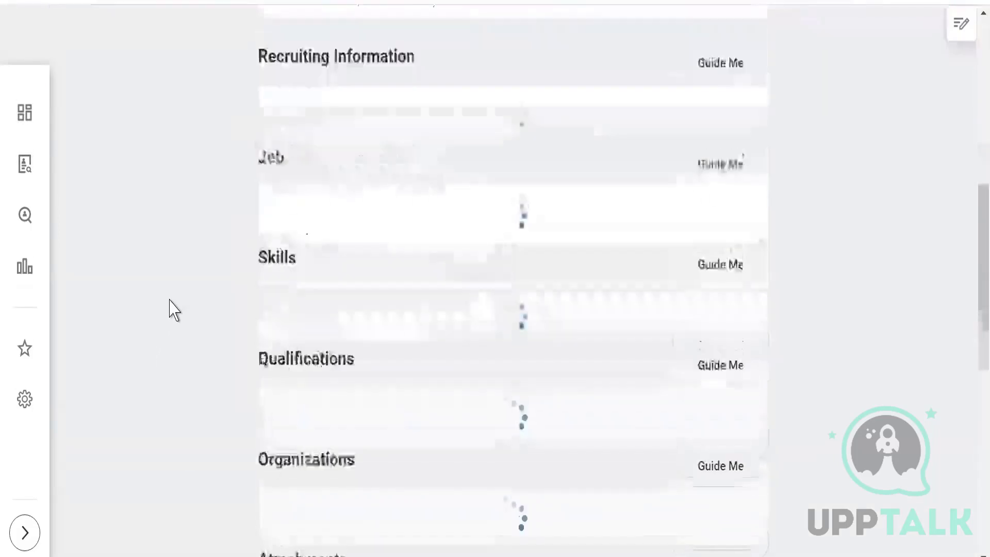
scroll(175, 309, "down", 15)
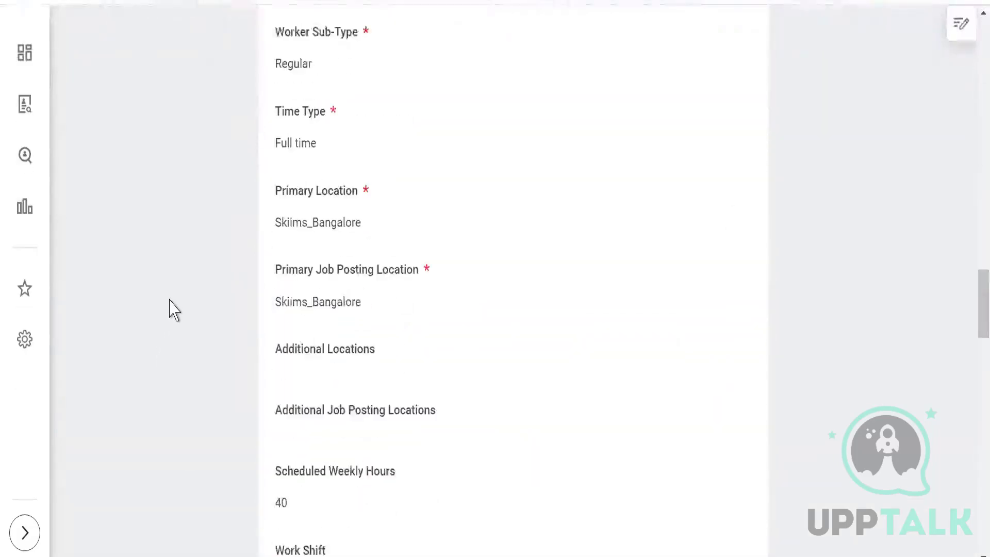
scroll(174, 310, "down", 15)
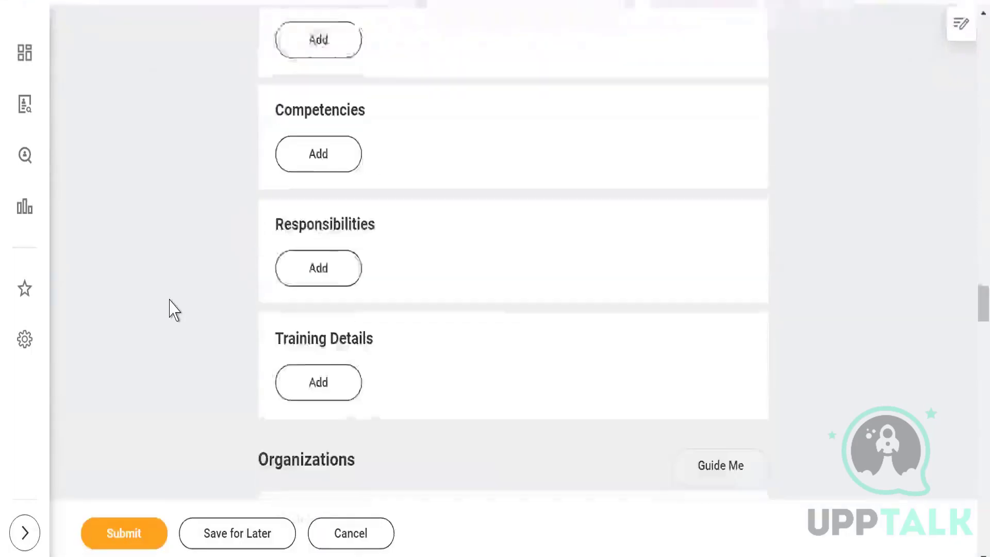
scroll(172, 310, "down", 10)
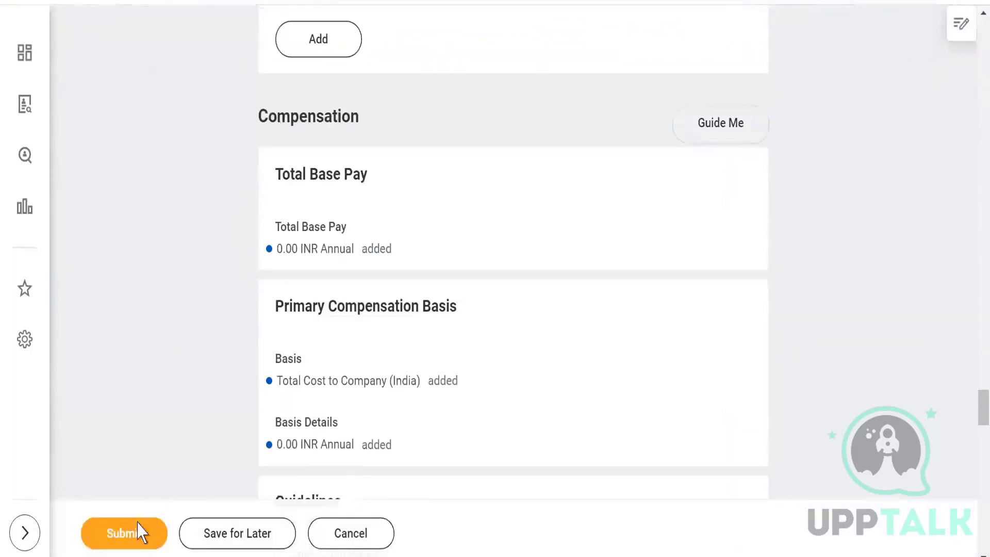
left_click(122, 538)
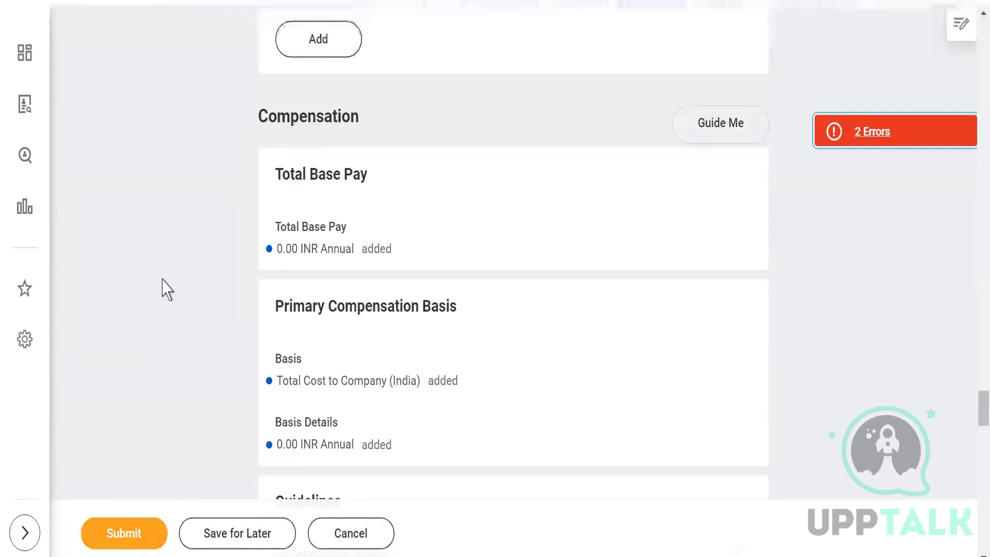
scroll(166, 289, "down", 10)
scroll(168, 289, "up", 3)
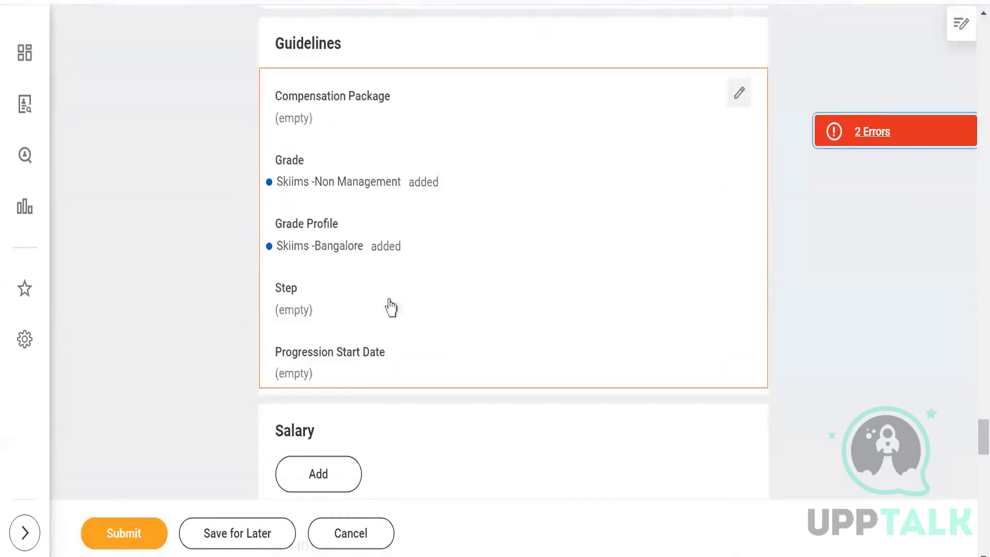
Set the compensation Guidelines to the Skiims compensation package
left_click(740, 93)
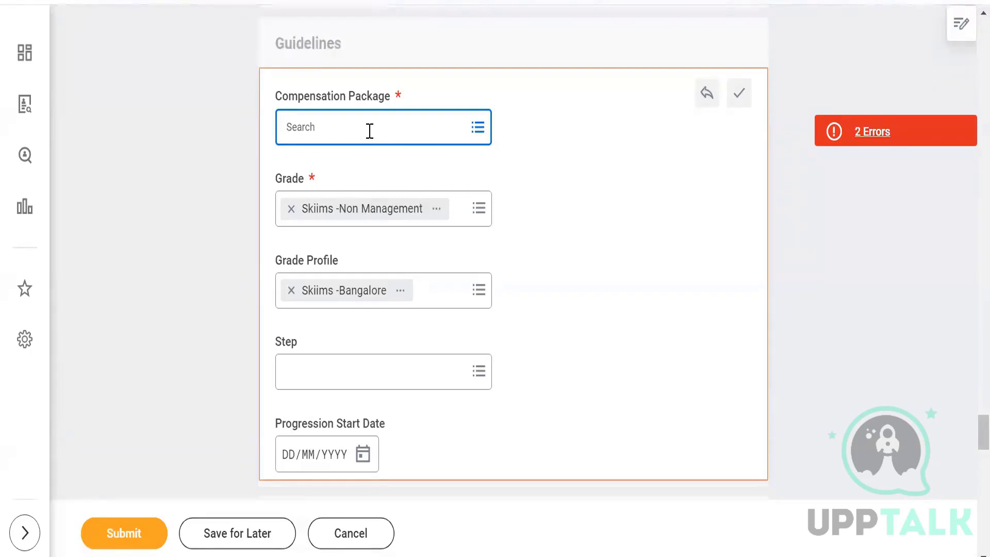
type("skiims")
key("Return")
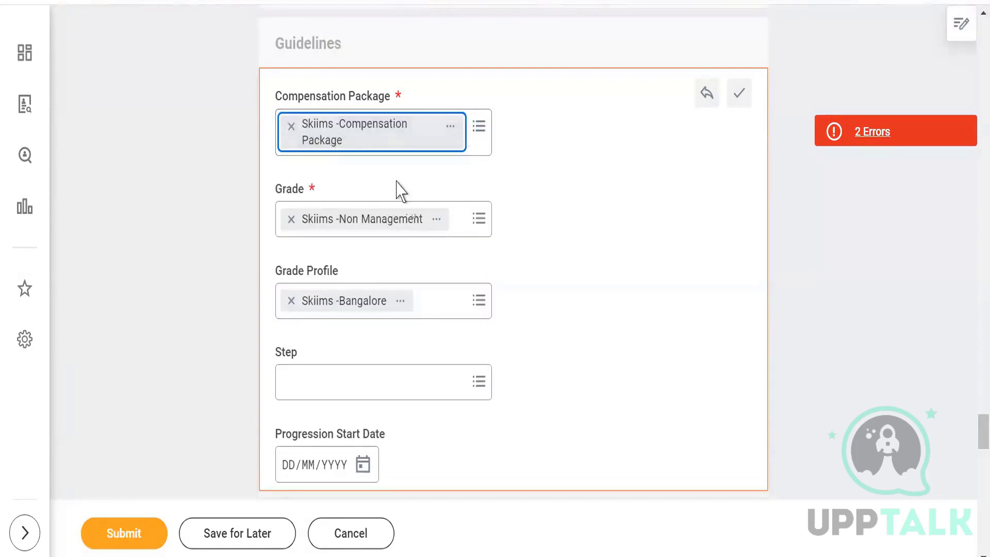
scroll(377, 366, "down", 5)
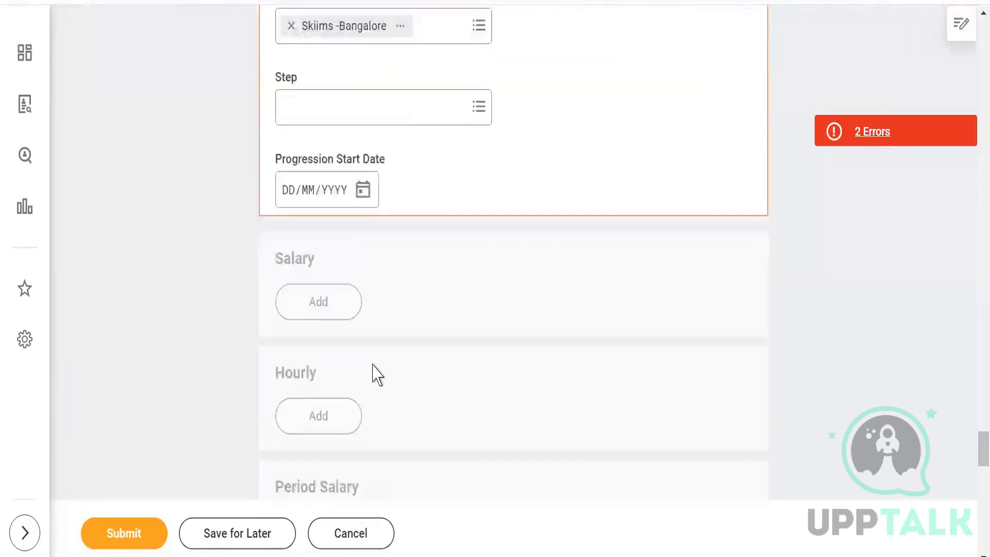
scroll(376, 371, "down", 3)
Resubmit, read the remaining 'Region is required' error, and locate the Region section
left_click(126, 534)
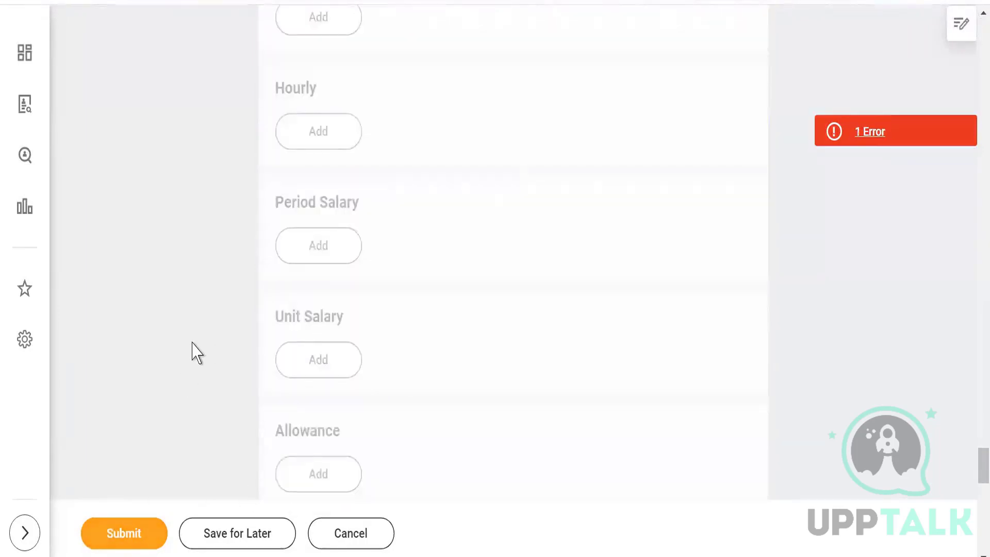
left_click(872, 132)
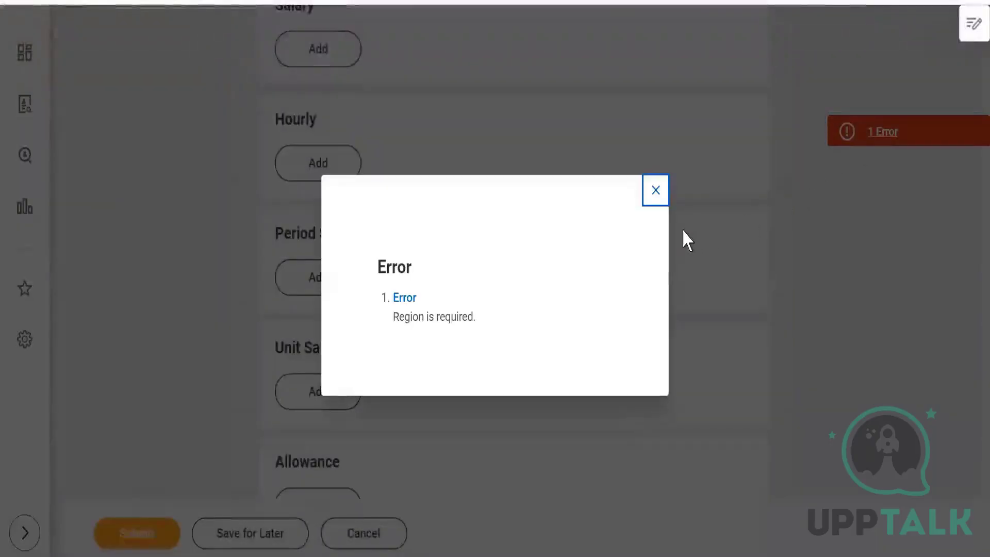
left_click(650, 196)
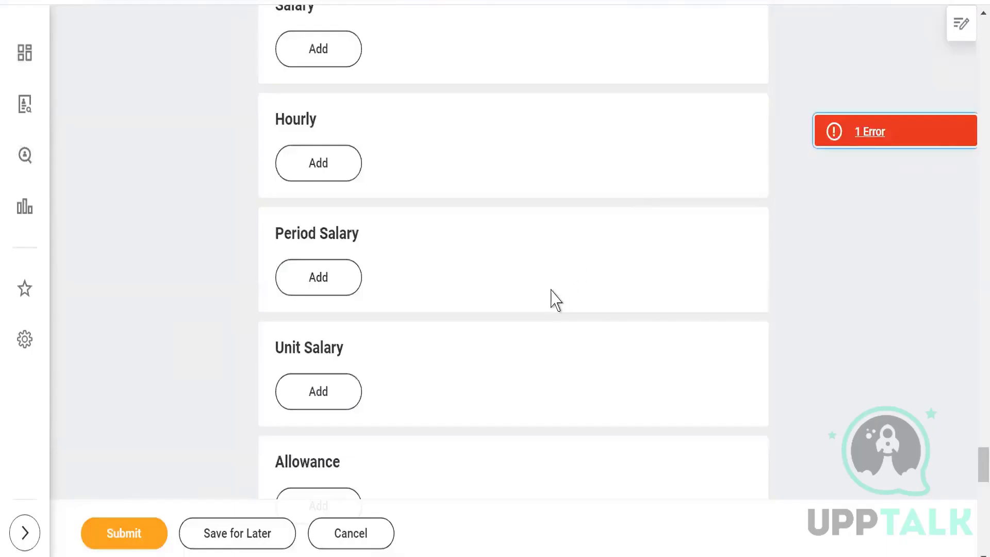
scroll(553, 298, "down", 6)
scroll(554, 299, "down", 9)
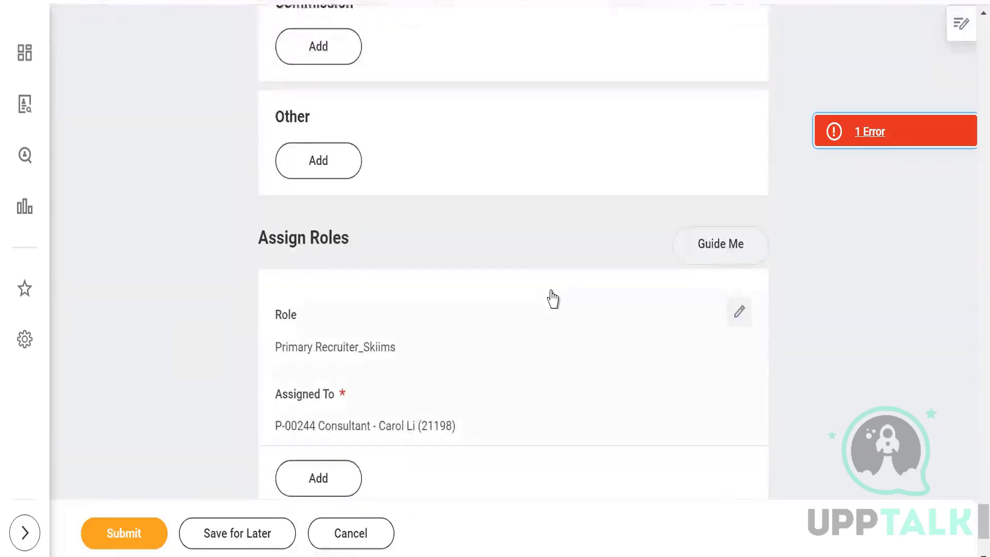
scroll(554, 299, "down", 3)
scroll(555, 300, "up", 8)
scroll(554, 299, "up", 20)
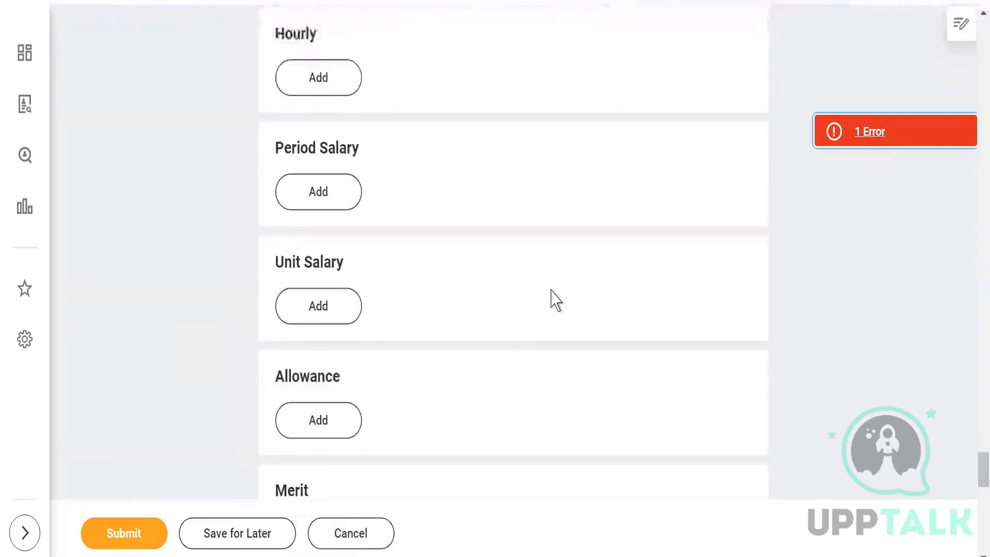
scroll(555, 300, "up", 15)
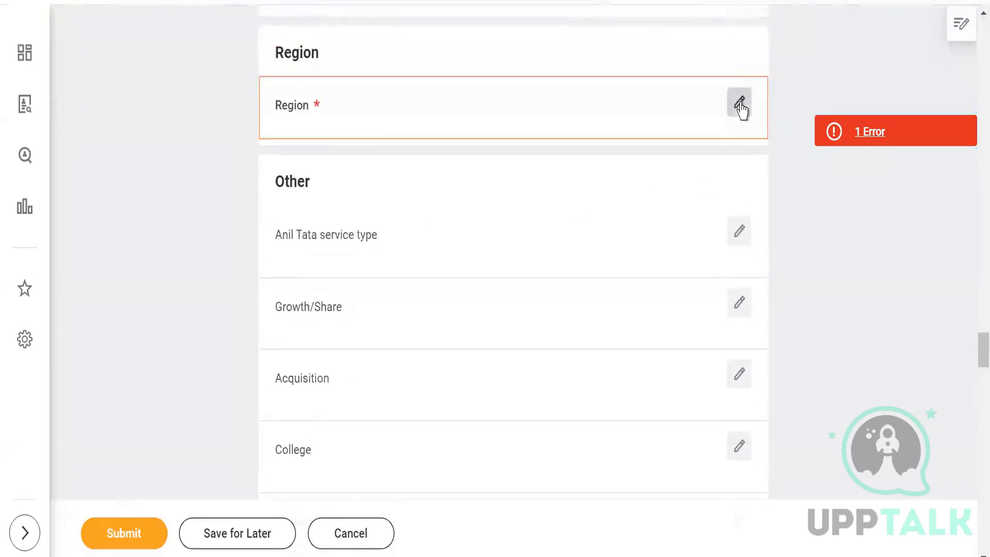
Set Region to 007 Binny Region and resubmit, revealing the Salary Amount is required error
left_click(746, 110)
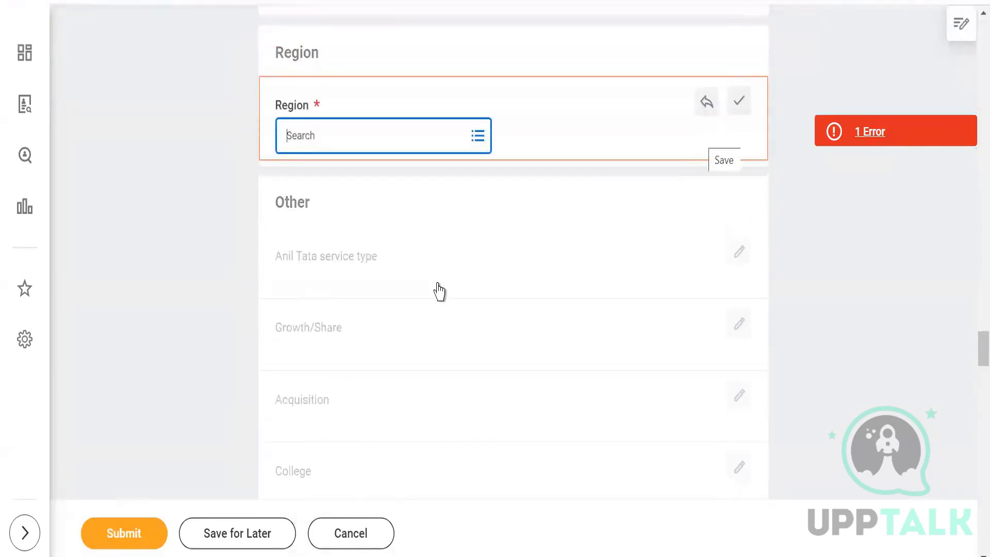
scroll(439, 293, "up", 5)
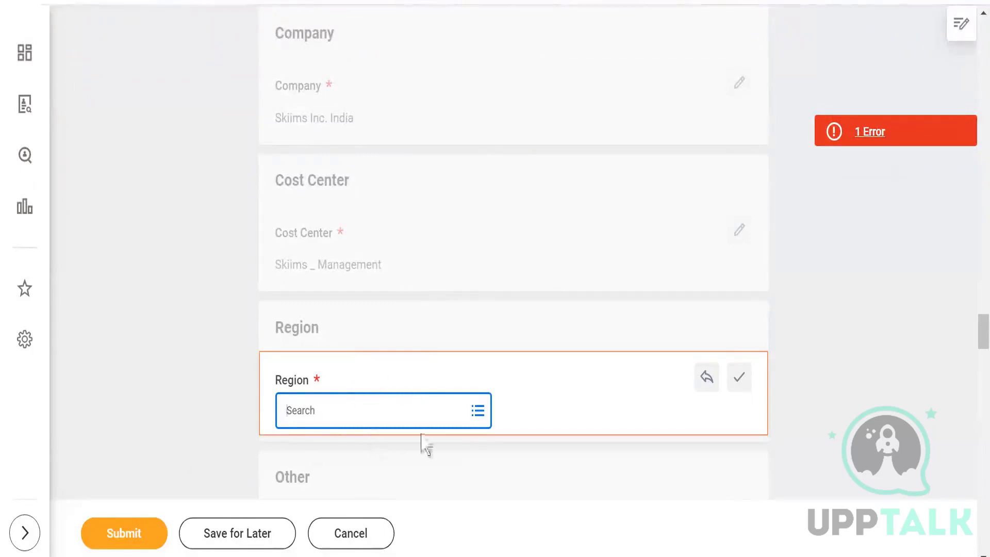
scroll(542, 276, "down", 2)
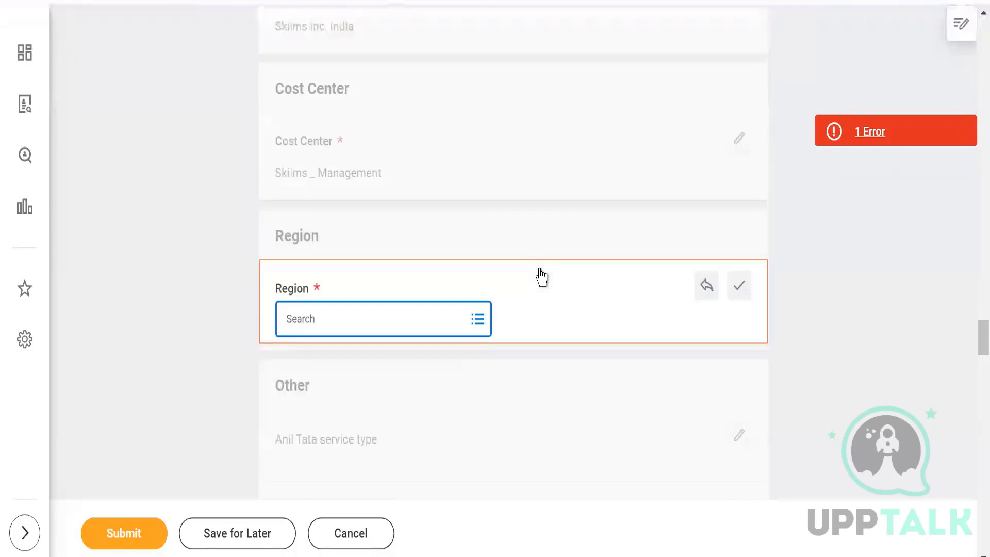
left_click(476, 322)
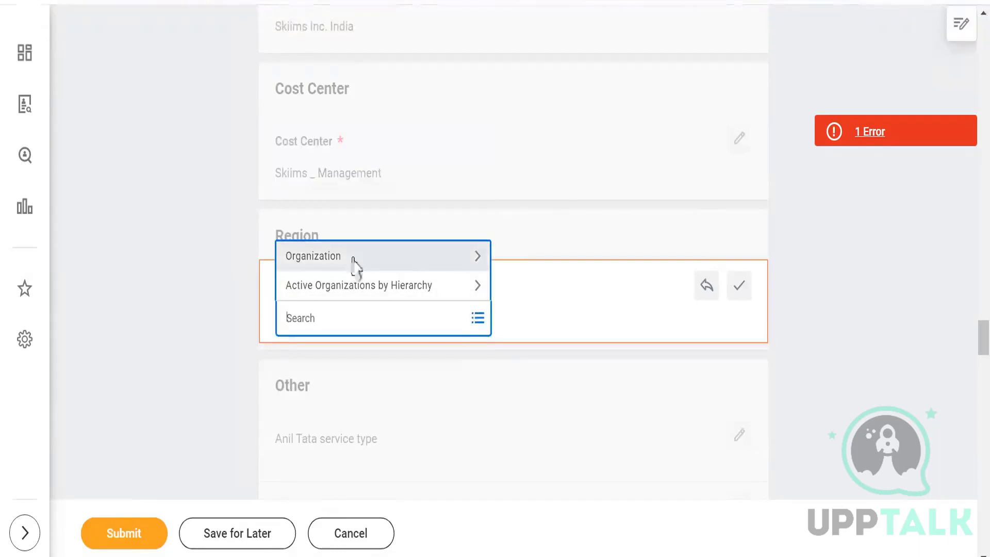
left_click(355, 258)
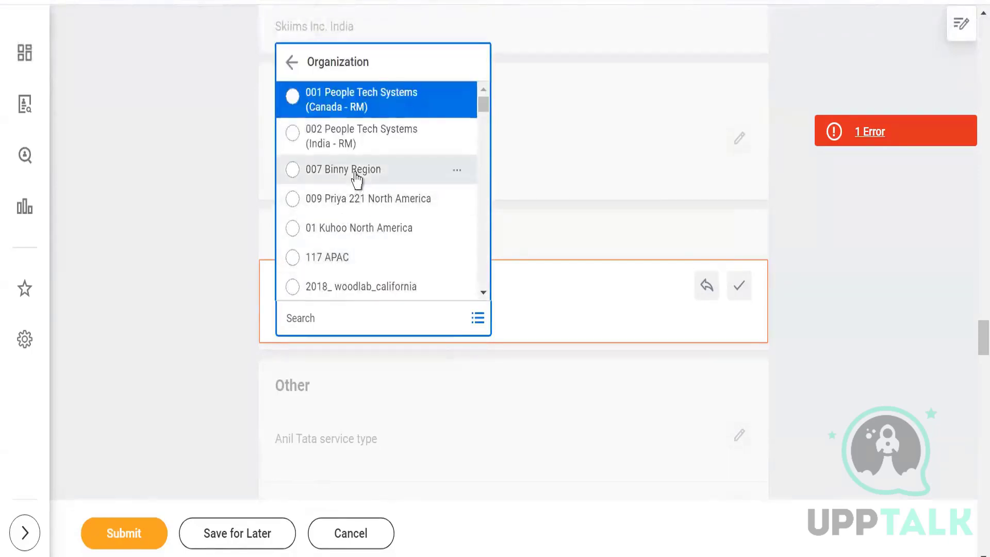
left_click(356, 176)
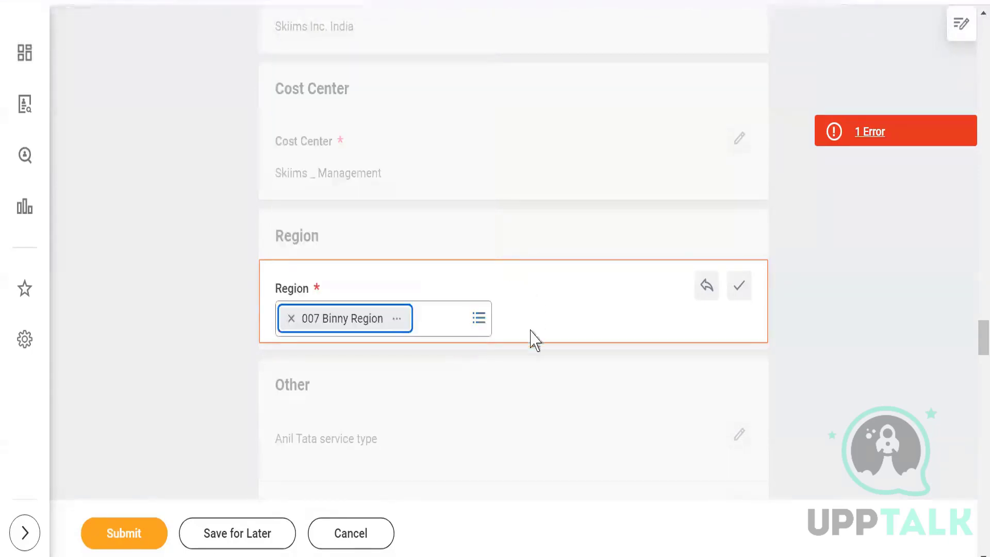
left_click(125, 537)
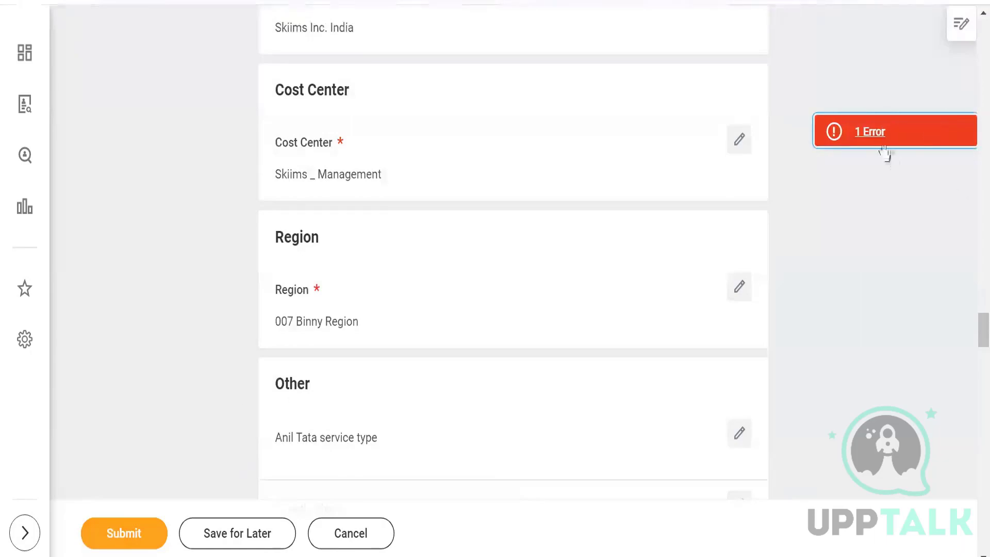
left_click(865, 136)
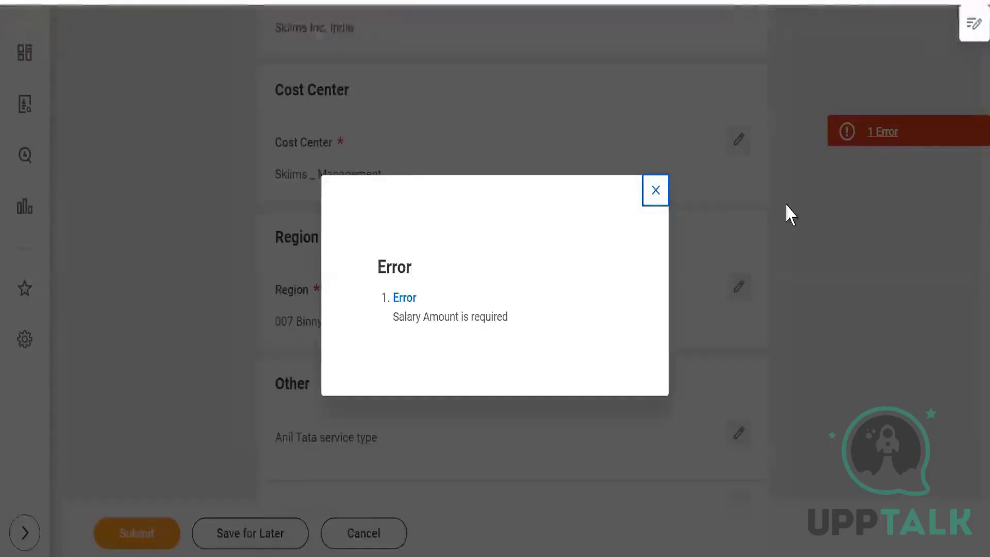
Enter a 100,000.00 INR salary amount and submit the job requisition
left_click(653, 192)
scroll(464, 304, "down", 14)
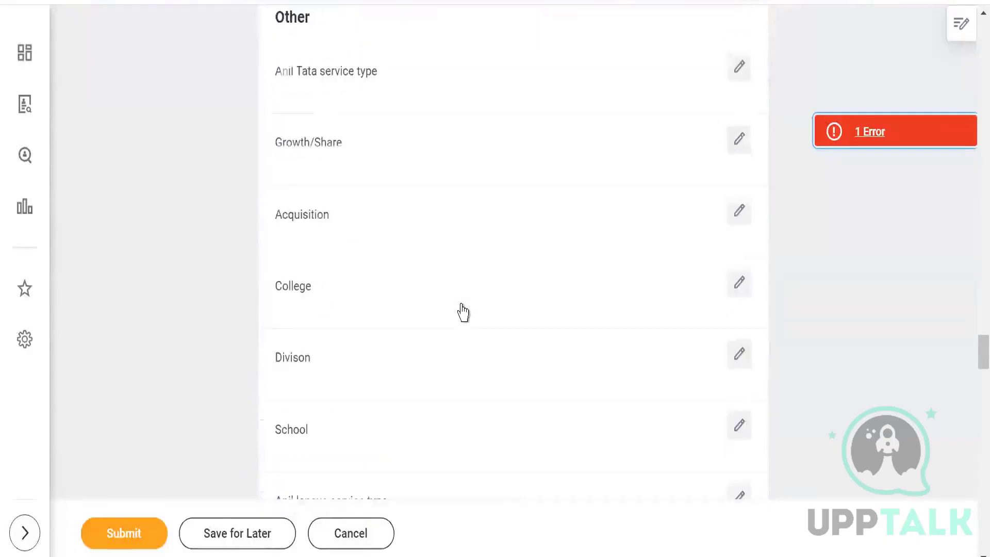
scroll(464, 312, "down", 20)
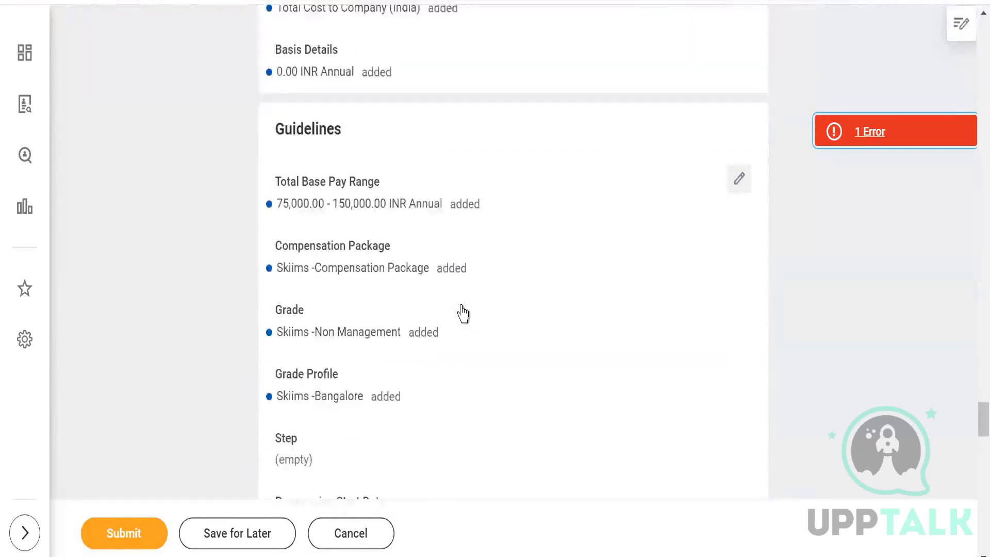
left_click(741, 175)
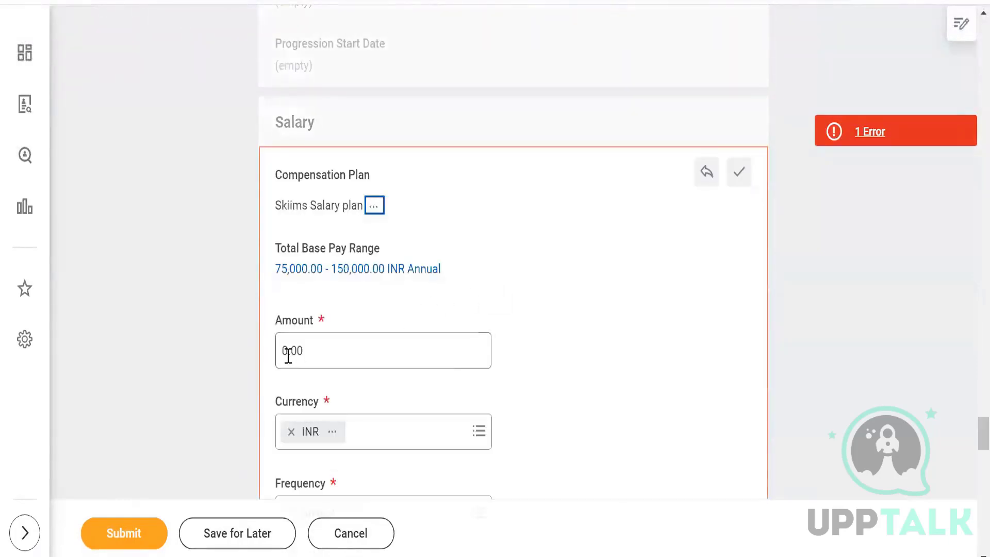
left_click(284, 353)
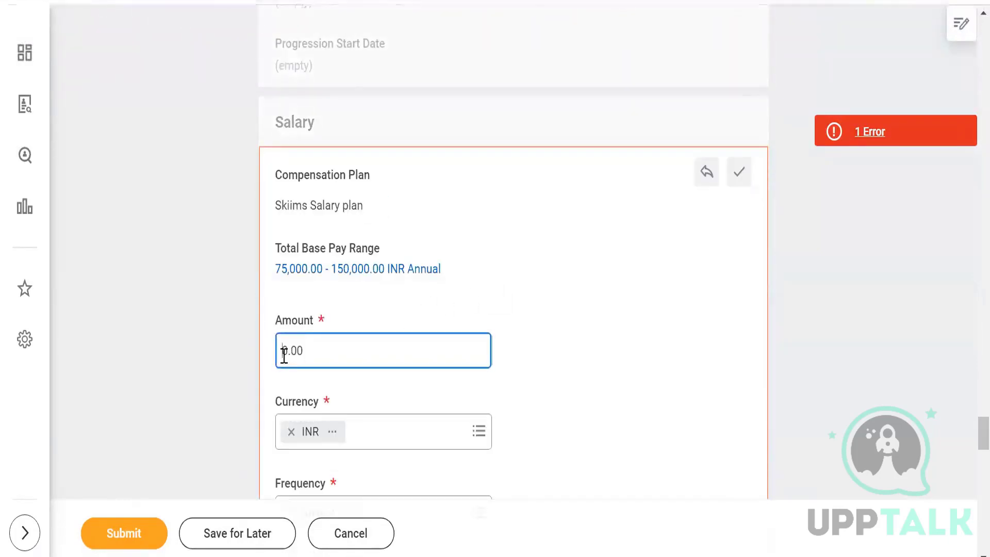
type("10000")
left_click(124, 531)
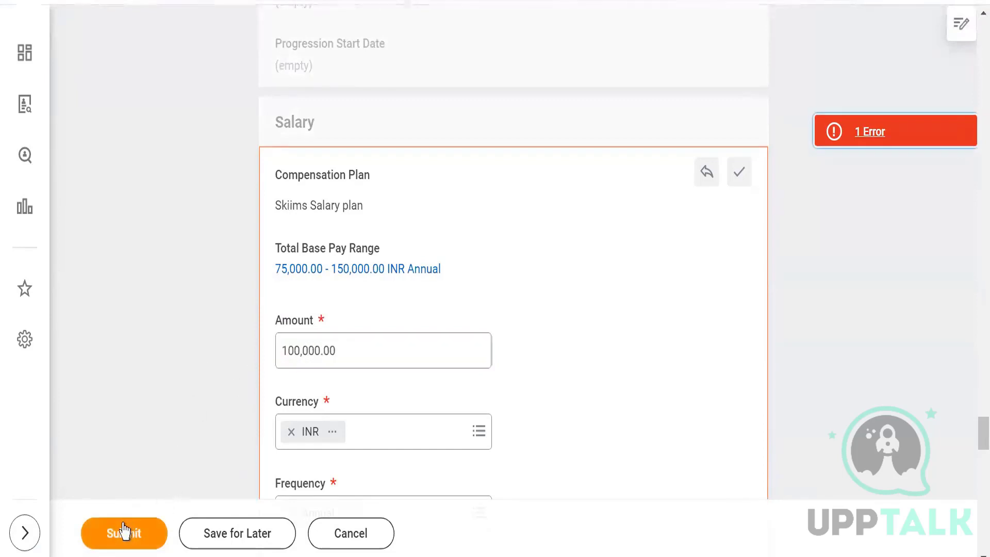
left_click(123, 531)
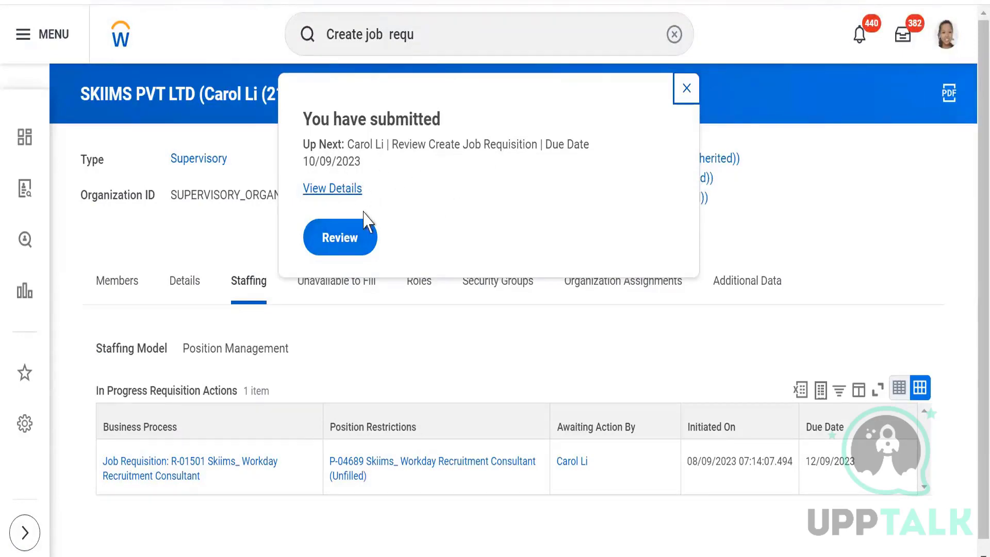
Review the Skiims_ Workday Recruitment Consultant requisition and approve it
left_click(336, 239)
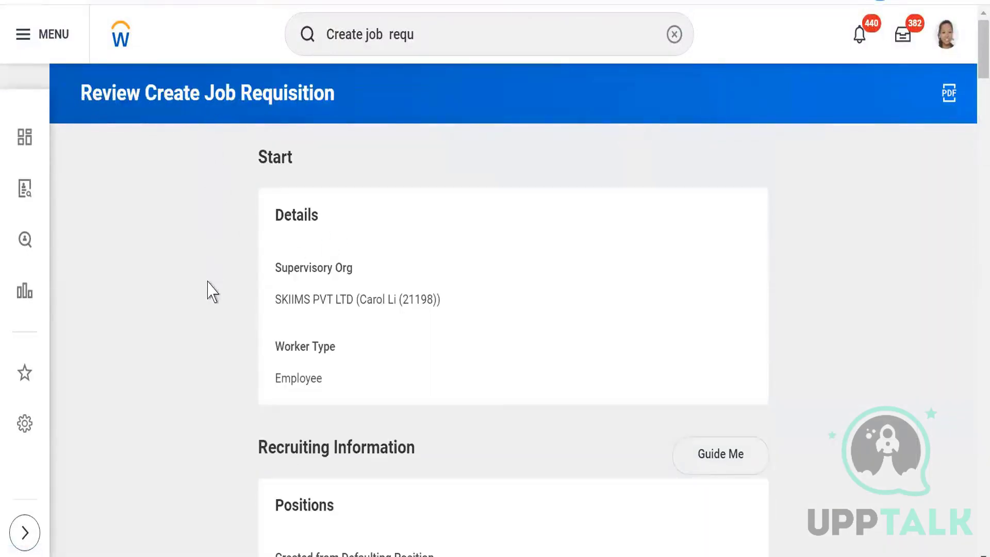
scroll(206, 310, "down", 15)
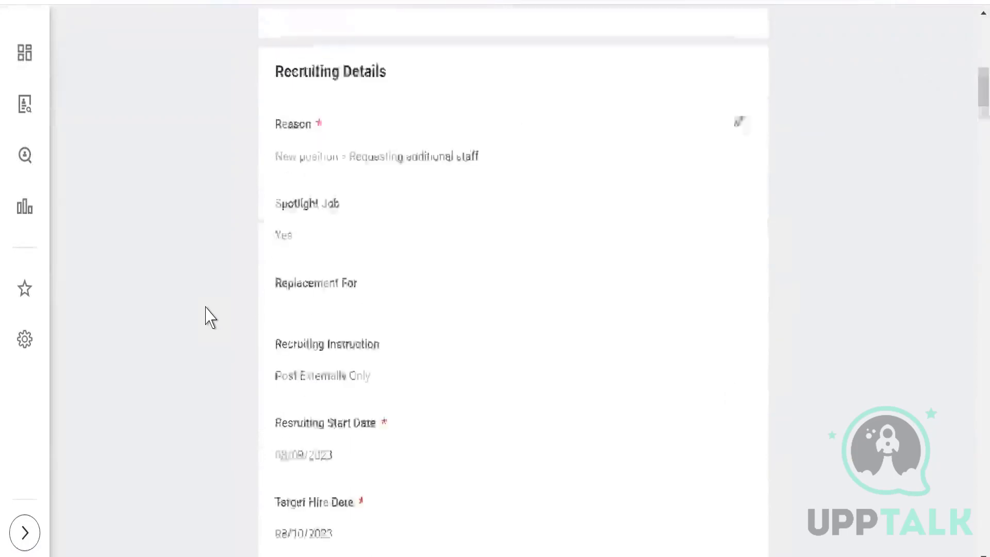
scroll(206, 313, "down", 15)
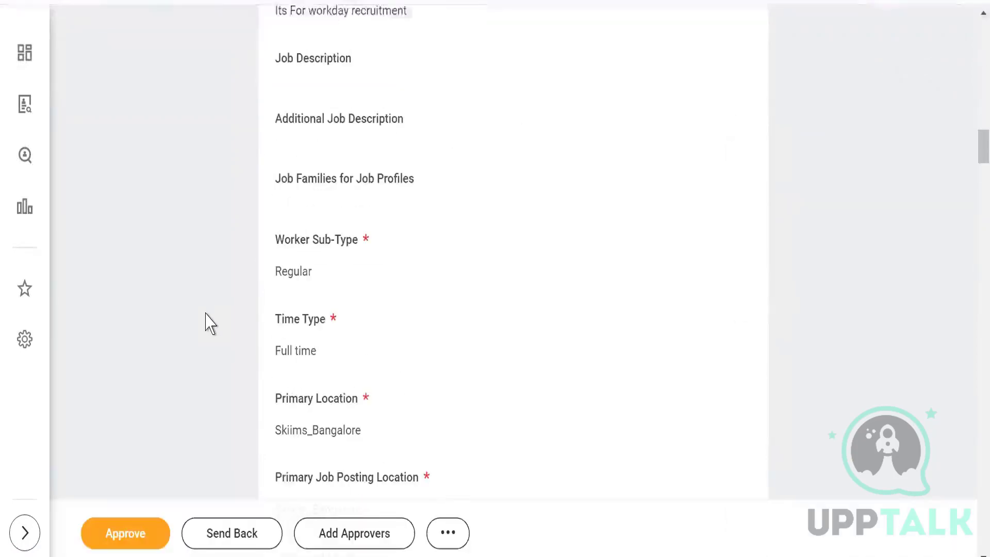
scroll(206, 325, "down", 12)
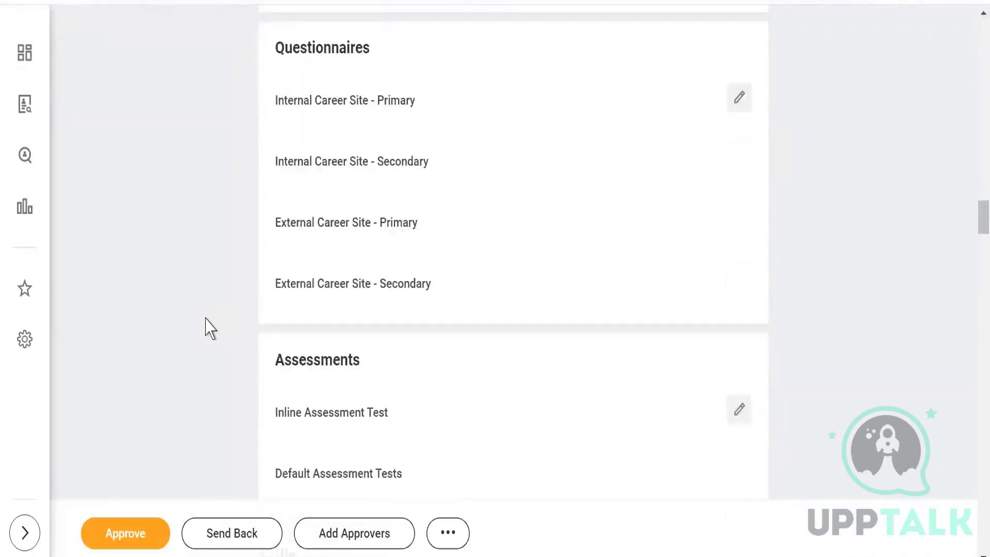
scroll(209, 328, "down", 7)
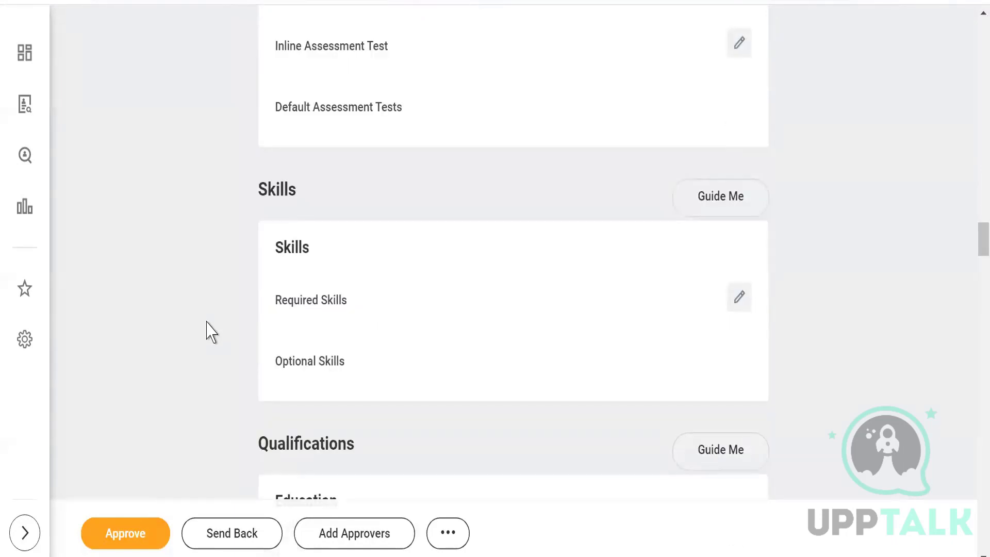
left_click(126, 534)
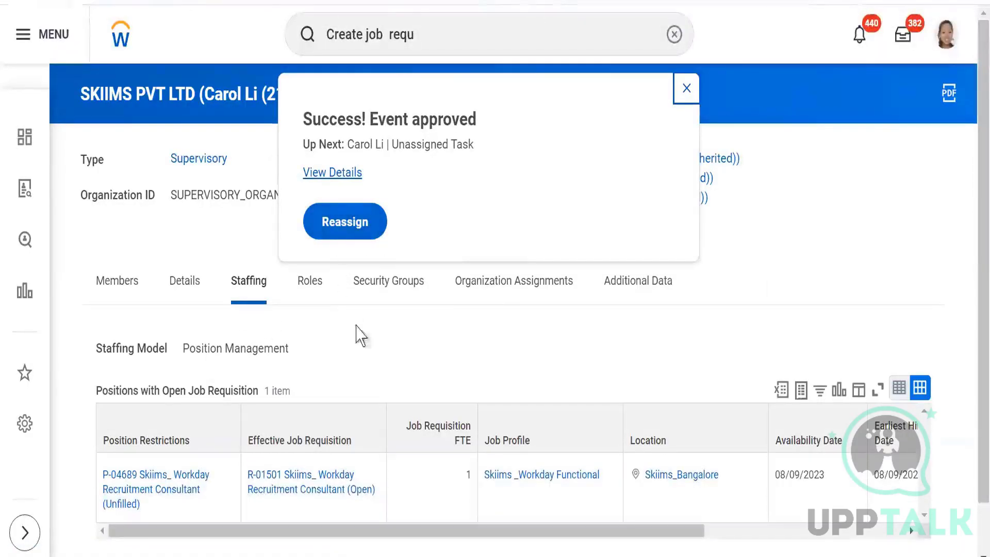
View the approval details, then return to the staffing page showing R-01501 as Open
left_click(340, 174)
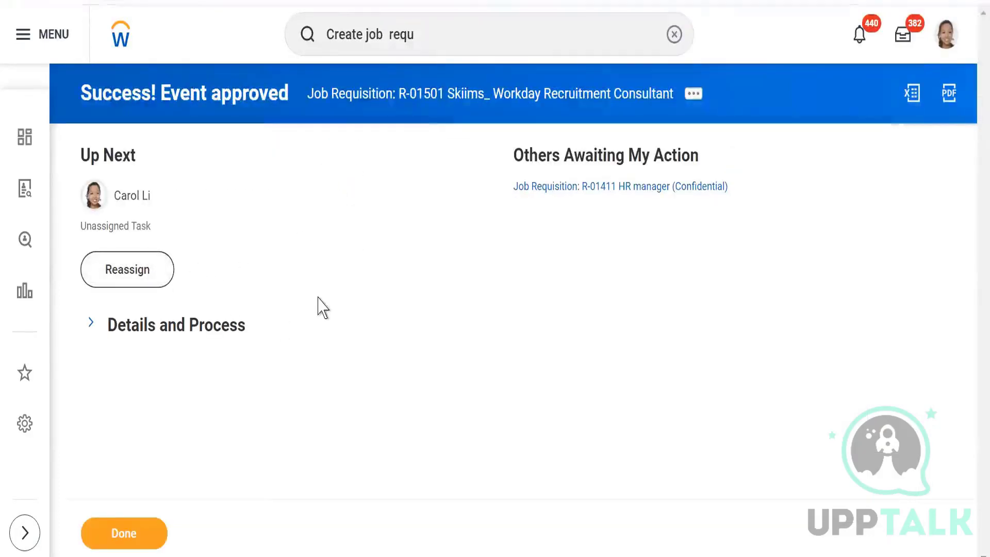
left_click(133, 534)
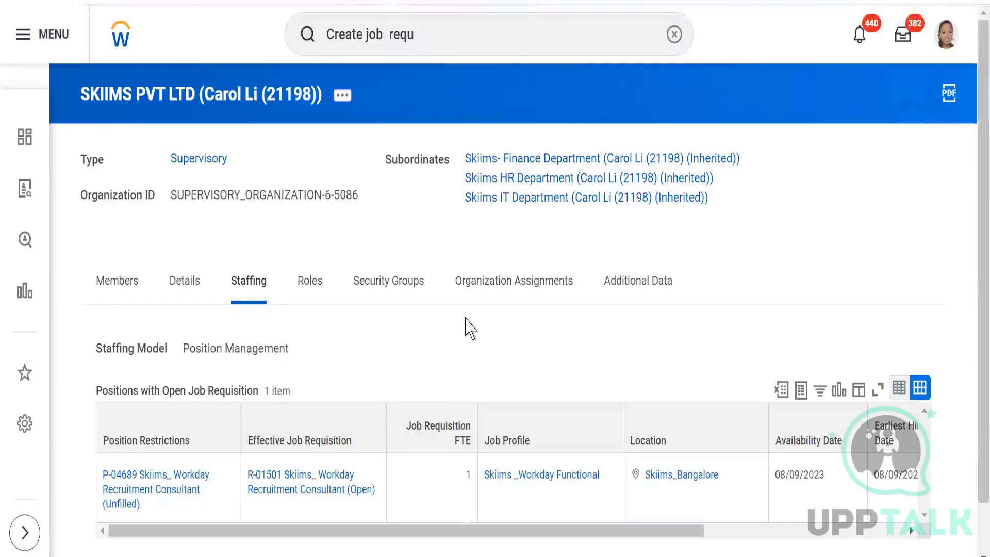
scroll(479, 279, "down", 1)
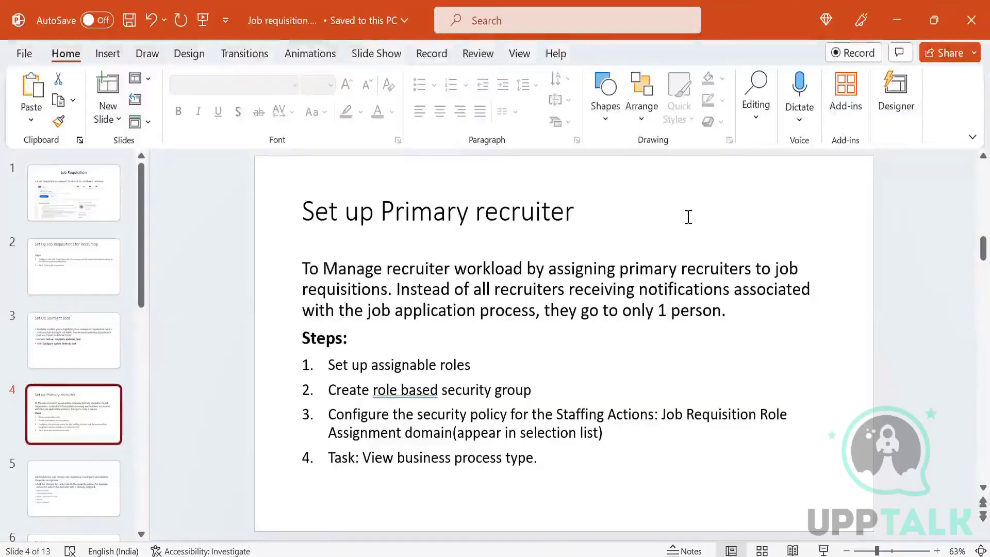
On the Set Up Spotlight Jobs slide, select the 'Configure option fields by task' task name
left_click(77, 262)
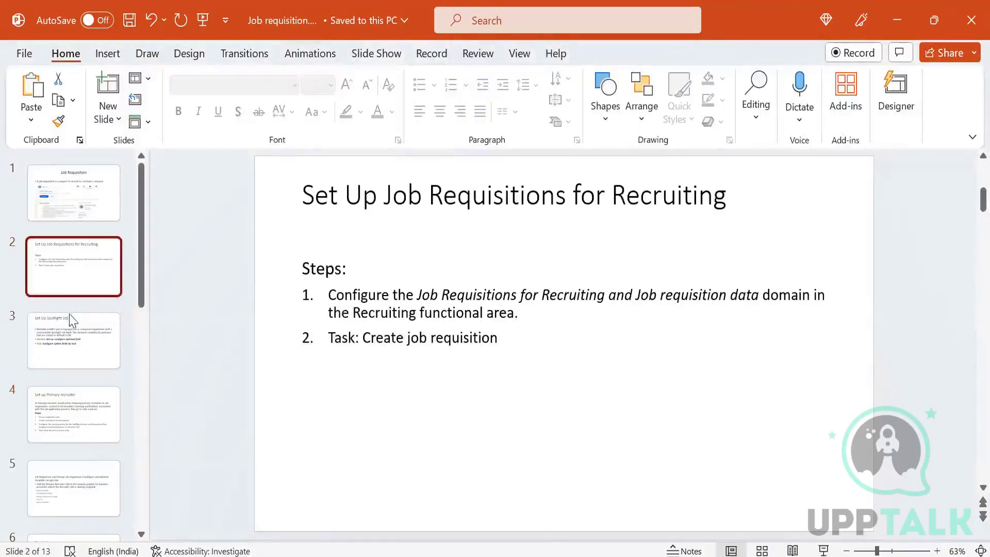
left_click(72, 340)
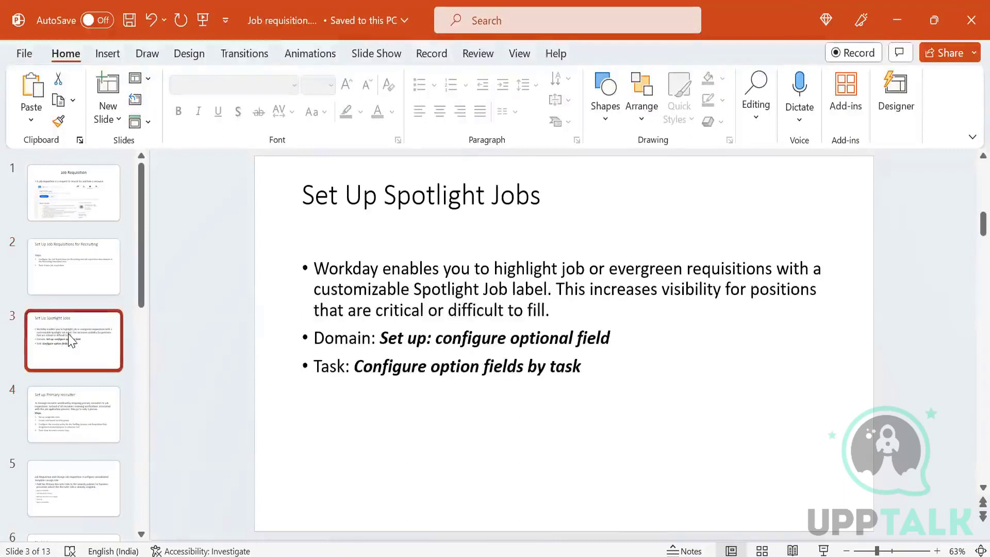
left_click(351, 365)
left_click_drag(354, 366, 517, 370)
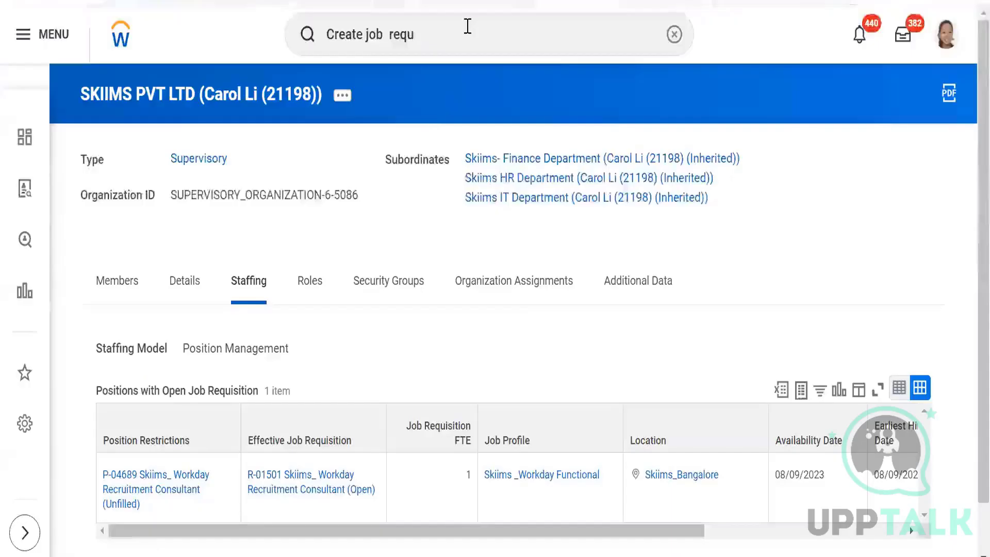
Open Configure Optional Fields by Task for the Job Requisition functional area
left_click_drag(466, 28, 273, 36)
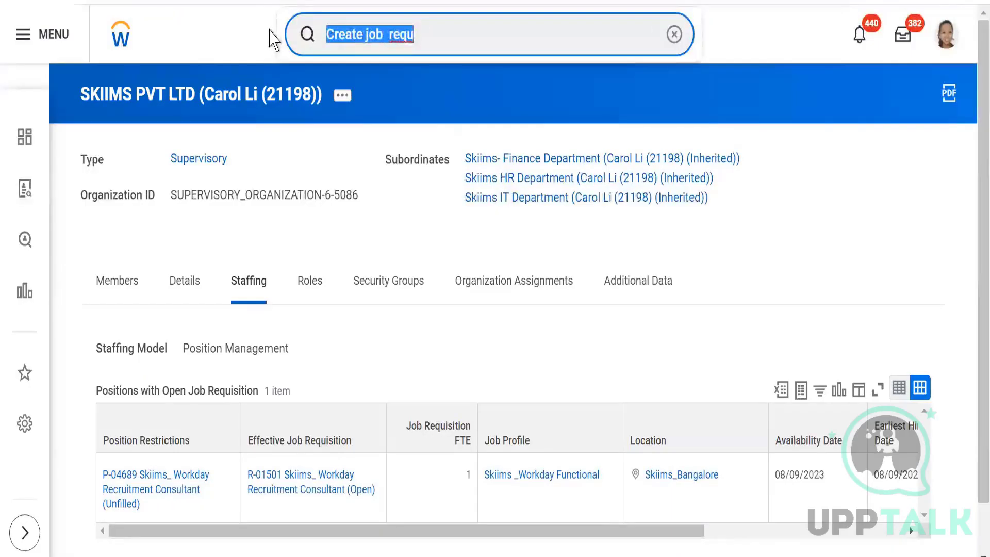
type("Configure option fields")
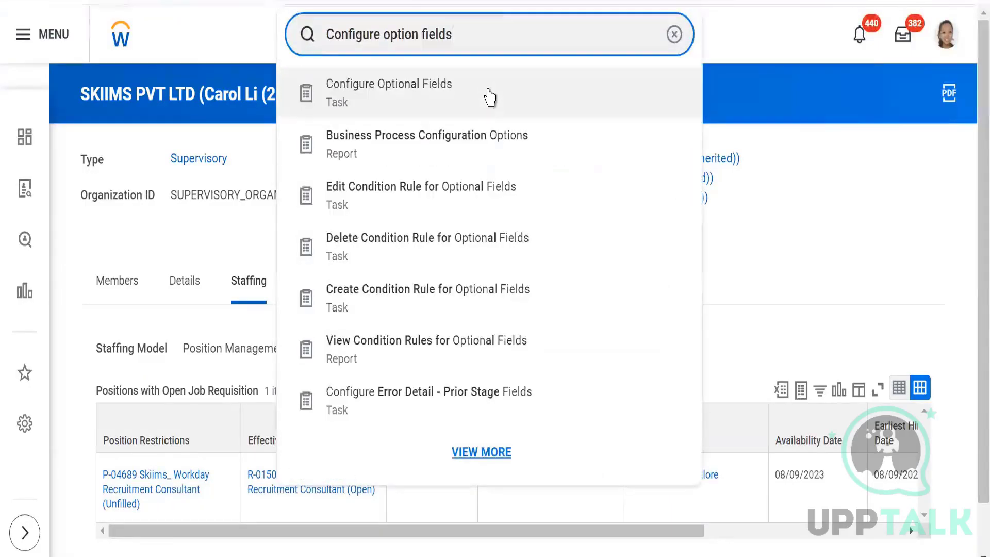
left_click(435, 80)
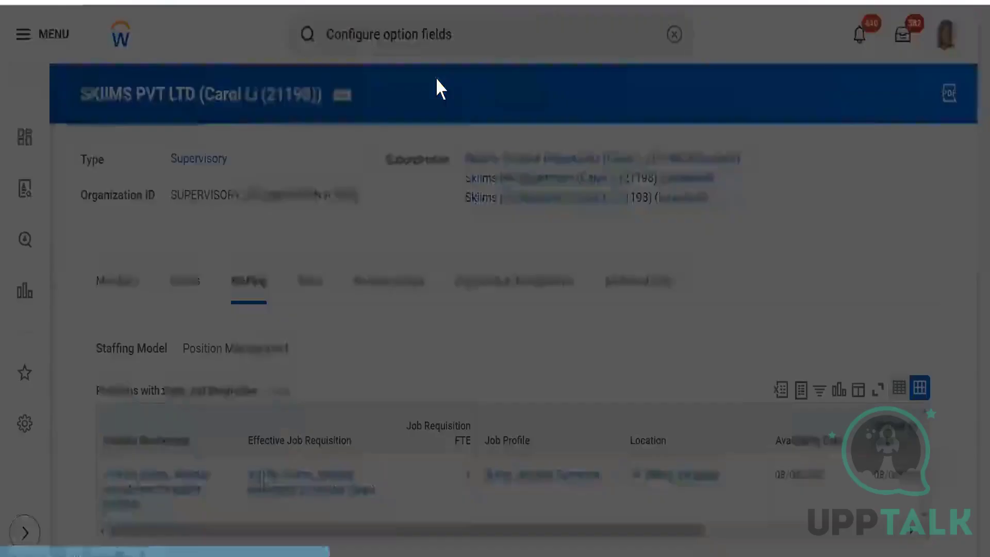
left_click(434, 238)
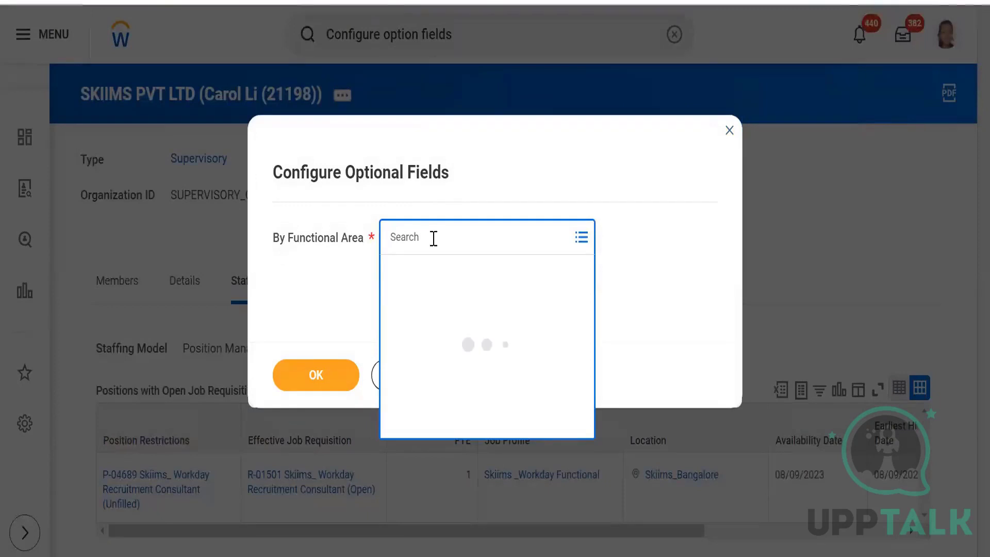
type("job")
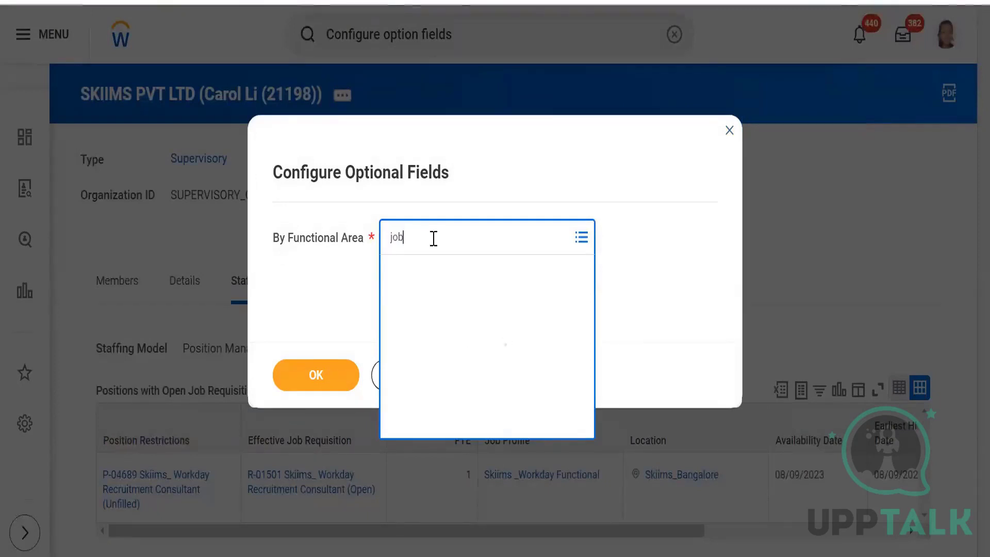
type(" requi")
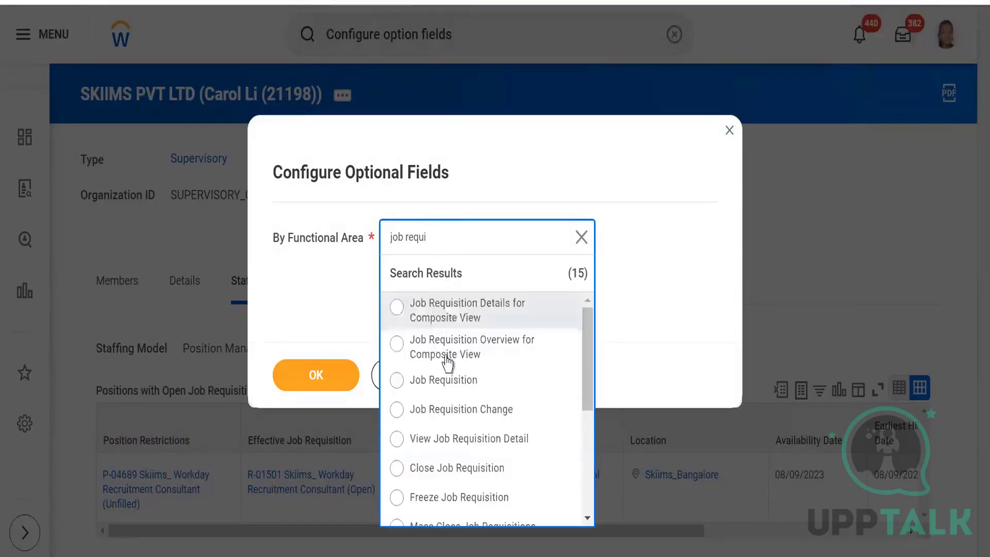
left_click(448, 385)
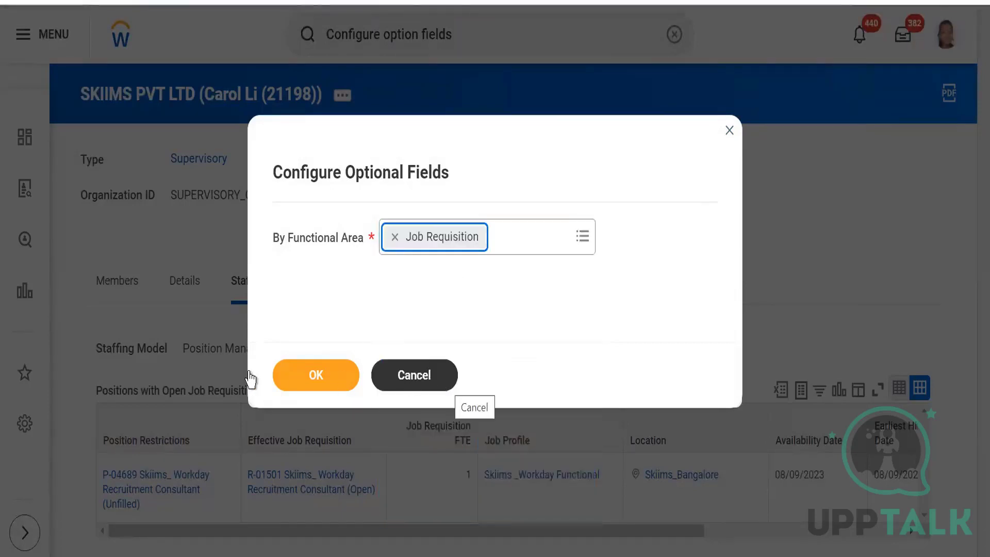
left_click(300, 386)
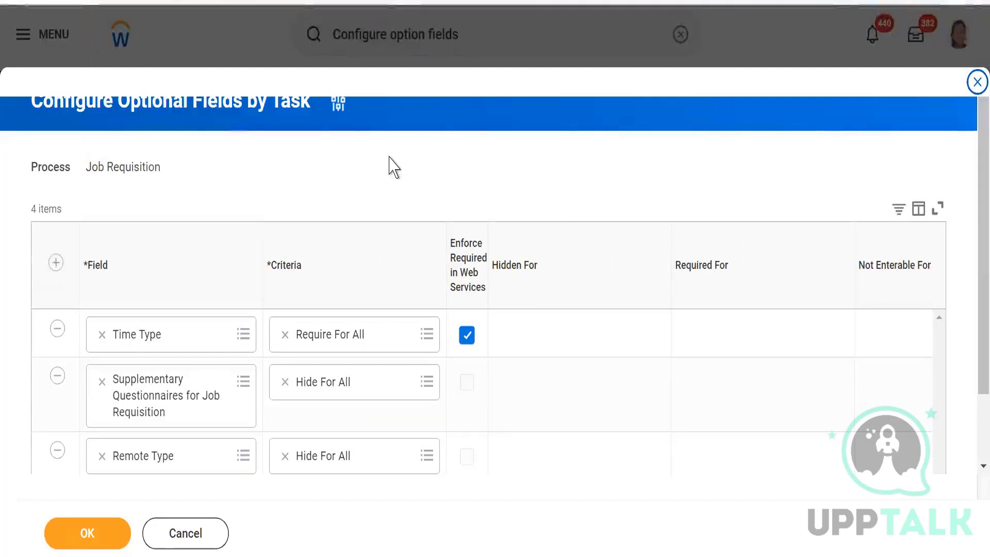
Add a new row to the optional fields table with field Spotlight Job
scroll(255, 403, "down", 2)
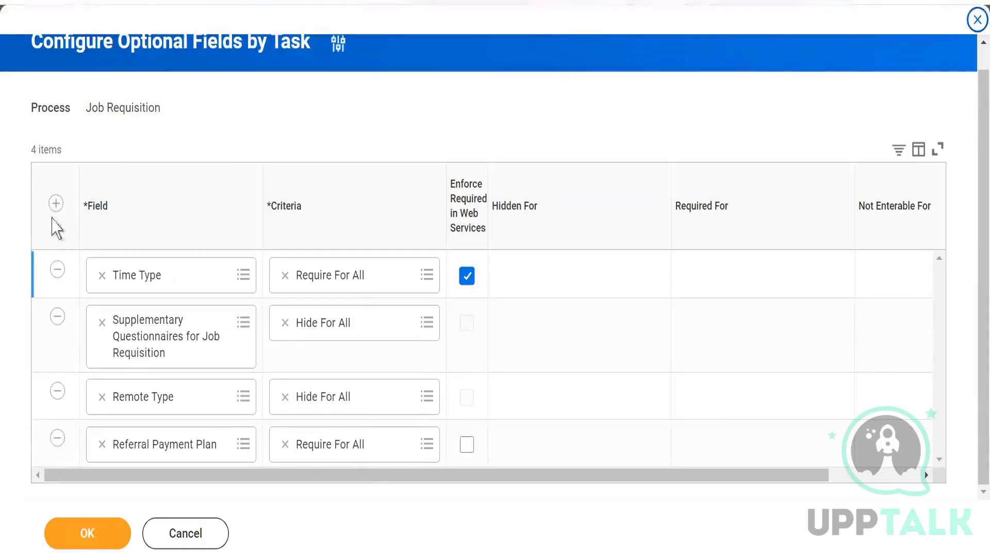
left_click(56, 203)
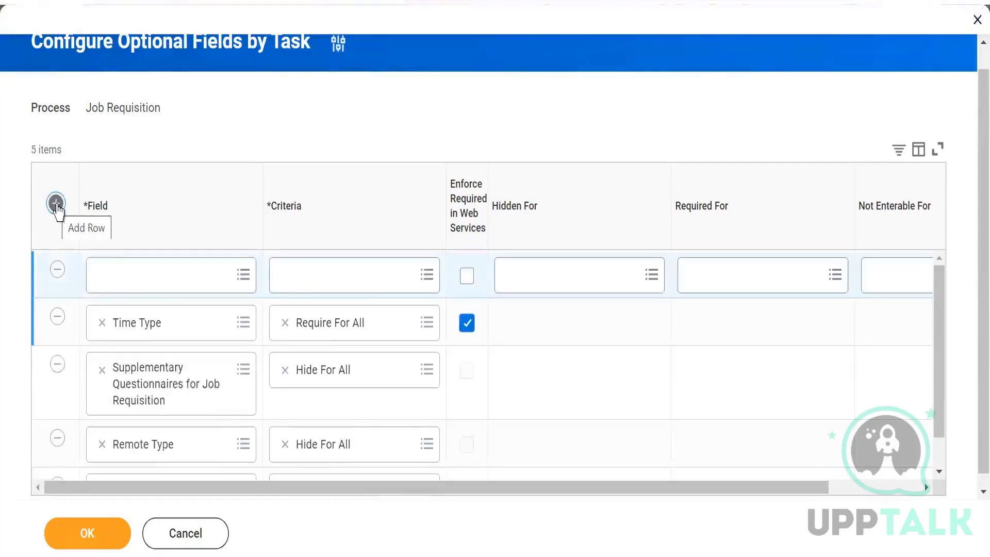
left_click(142, 276)
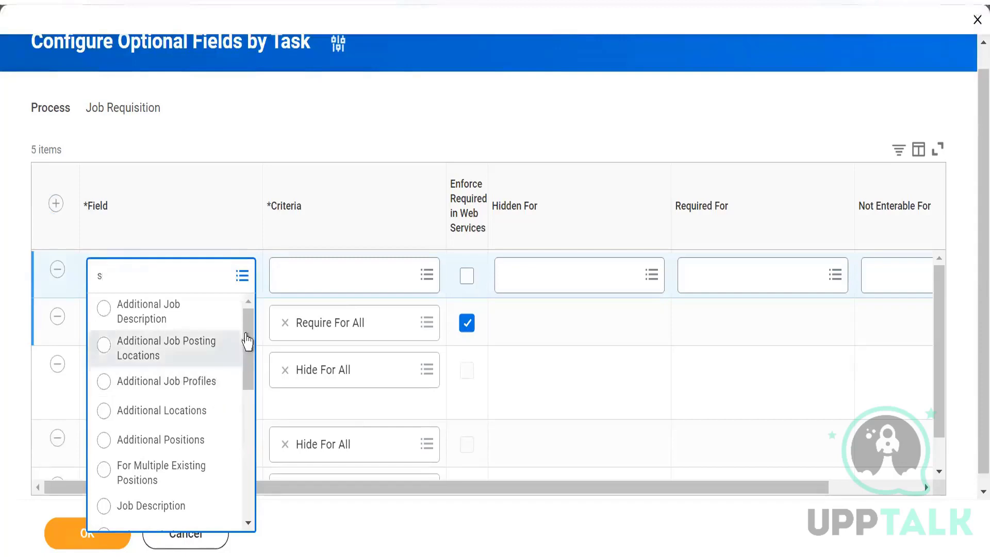
left_click_drag(252, 380, 248, 480)
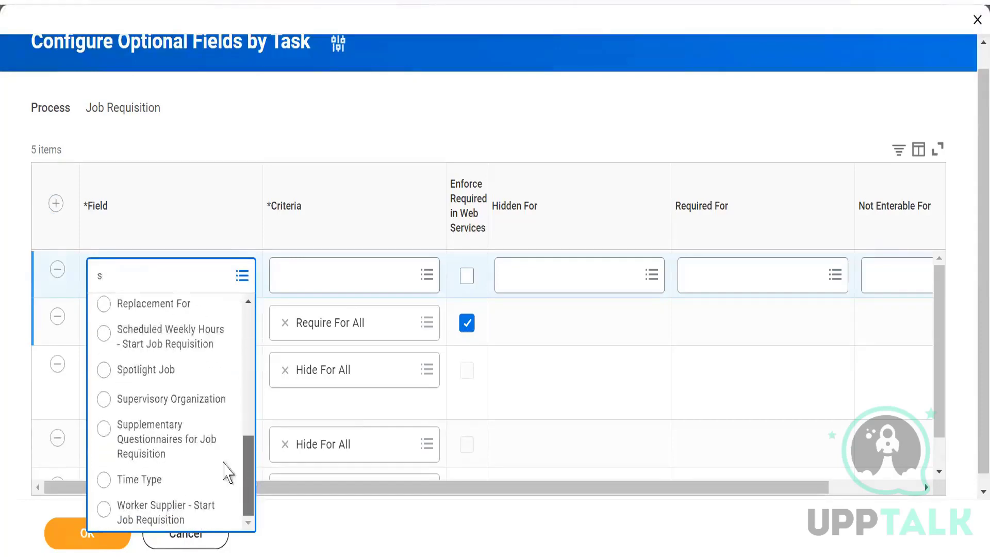
left_click(133, 382)
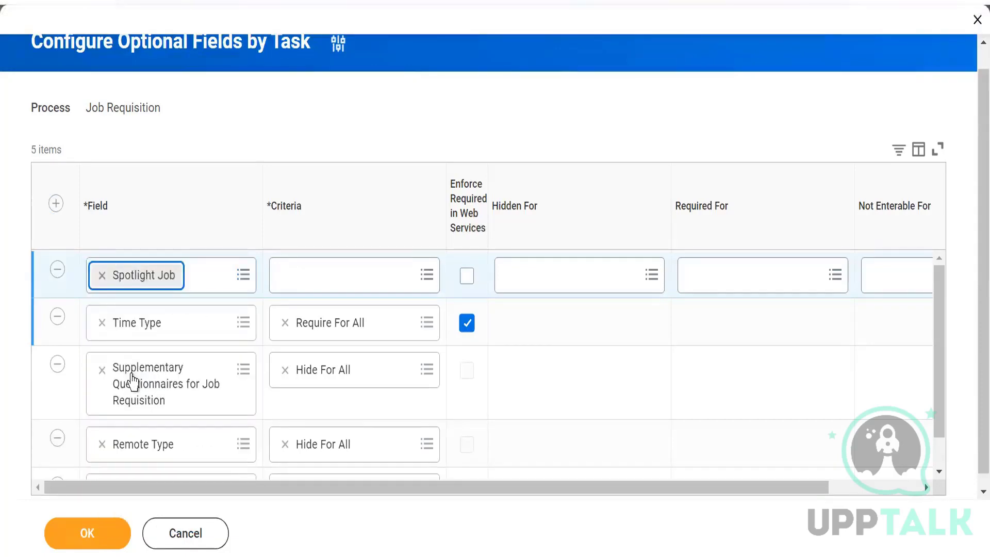
Set Spotlight Job's criteria to Hide For All, then clear it and reopen the criteria list
left_click(367, 277)
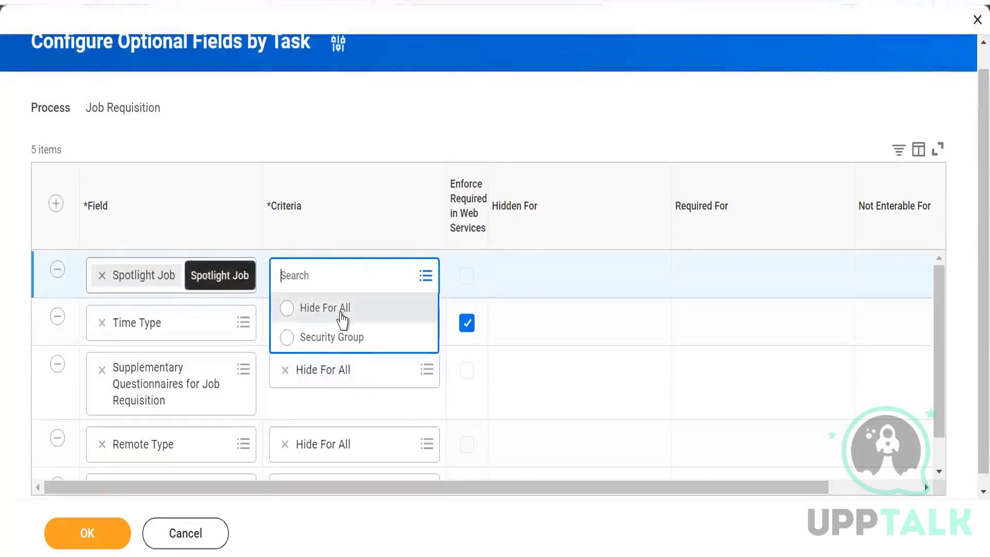
left_click(341, 314)
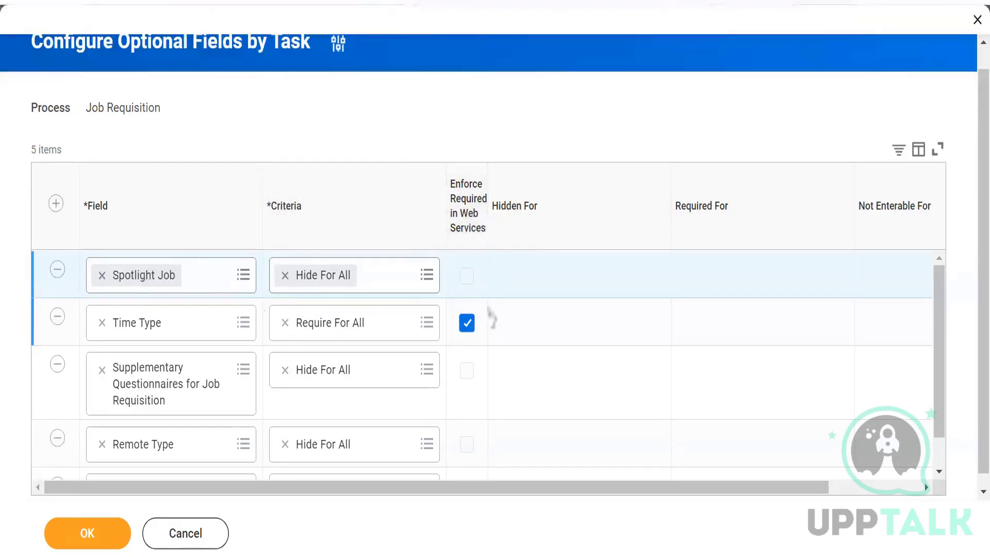
left_click(285, 275)
left_click(411, 276)
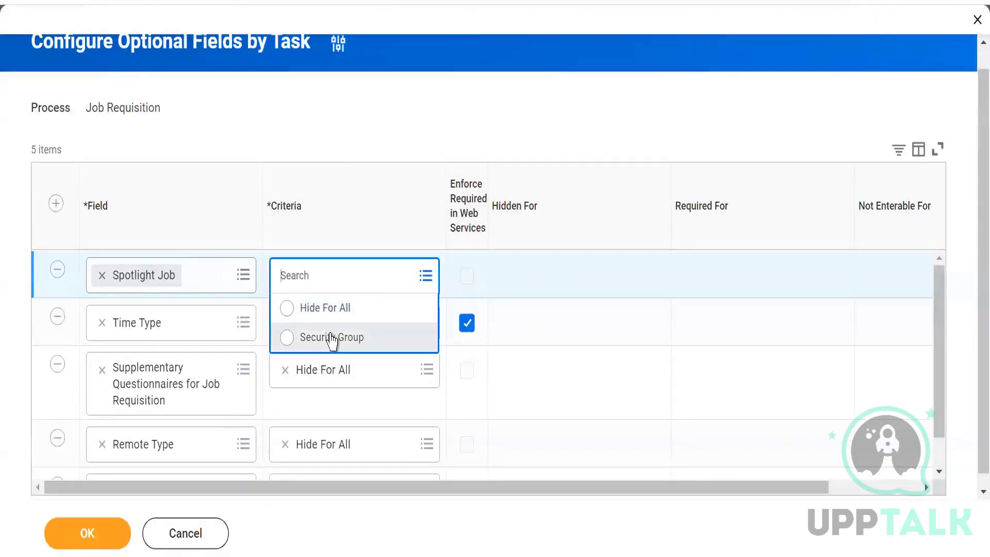
Try Security Group criteria for Spotlight Job, restricted to AMEX HR Partner
left_click(331, 338)
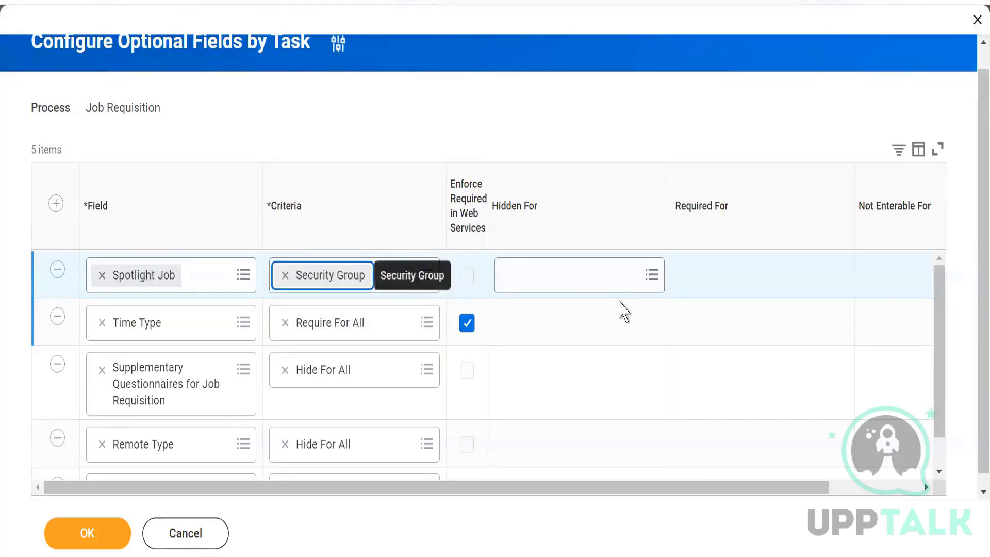
left_click(587, 276)
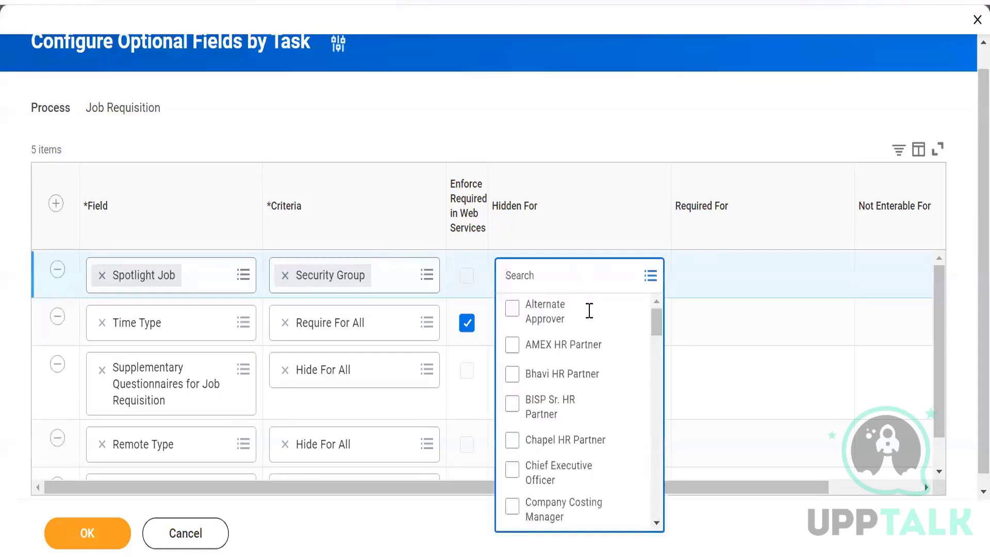
left_click(584, 344)
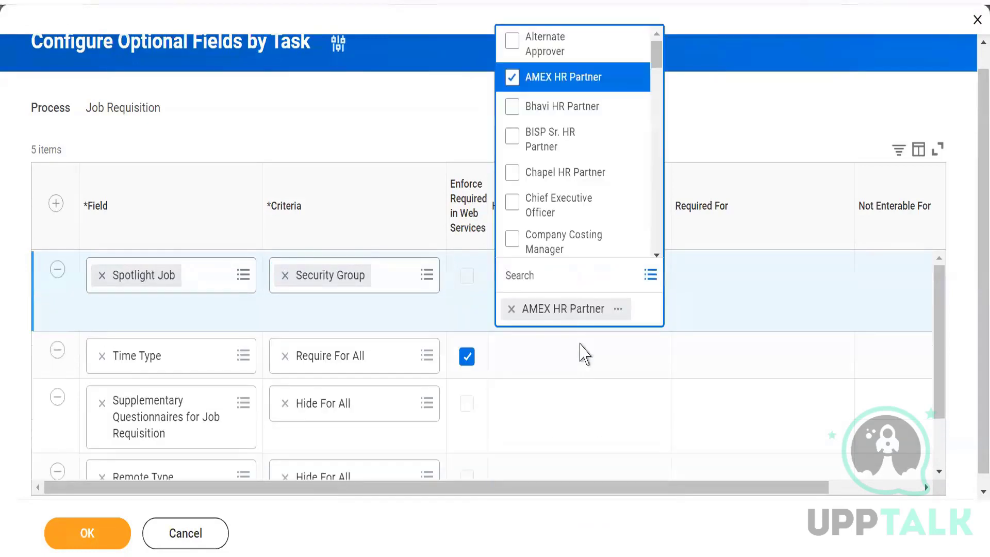
left_click(675, 535)
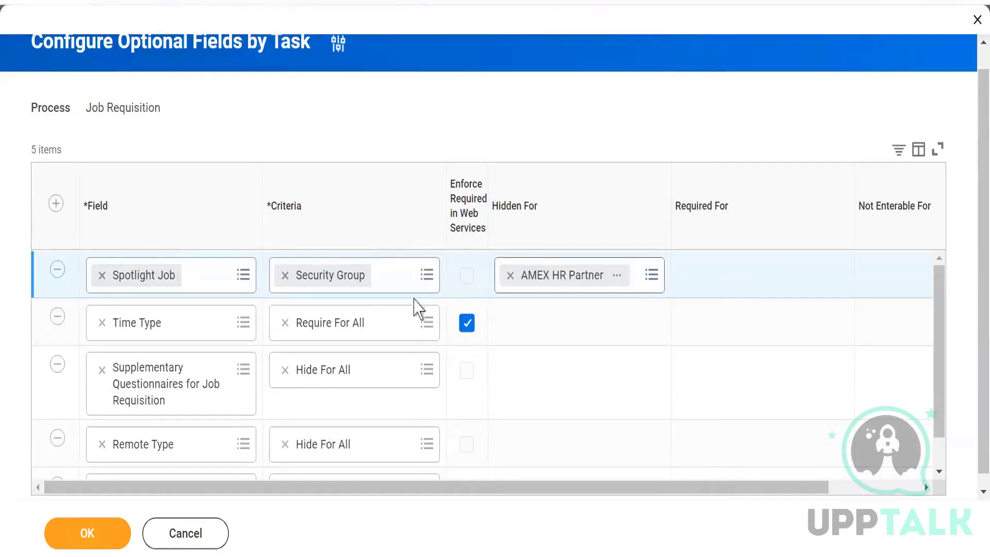
Switch Spotlight Job back to Hide For All and save the optional fields
left_click(429, 276)
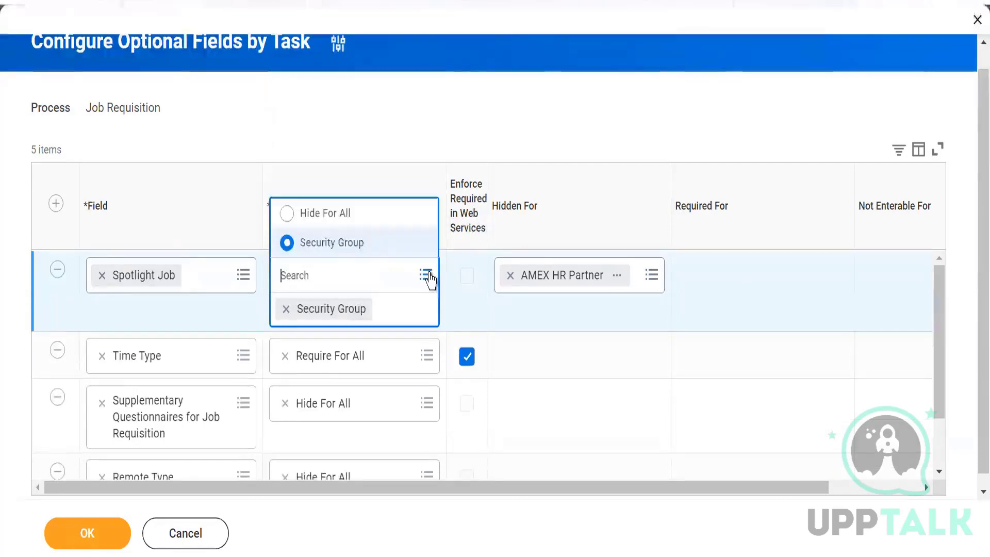
left_click(335, 217)
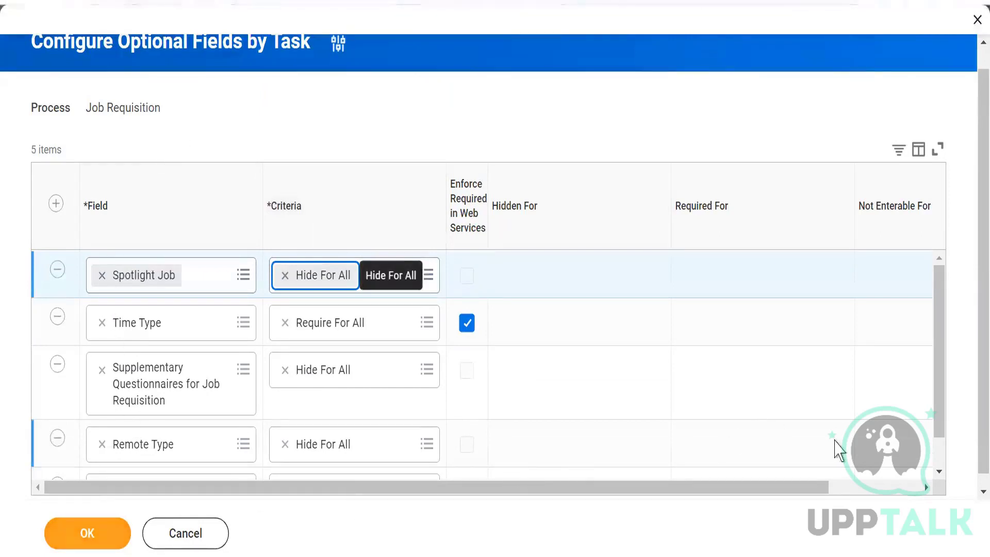
left_click(939, 471)
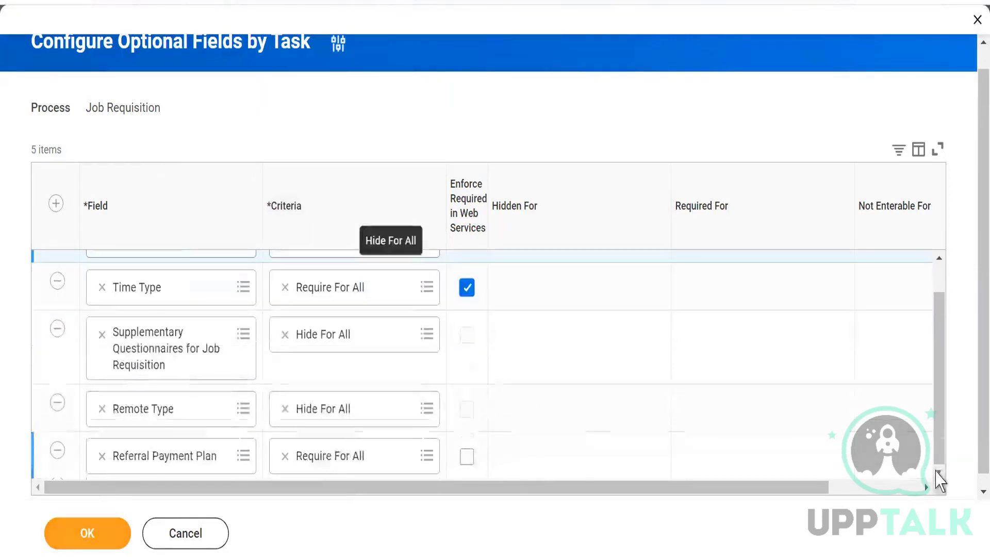
left_click_drag(938, 405, 937, 349)
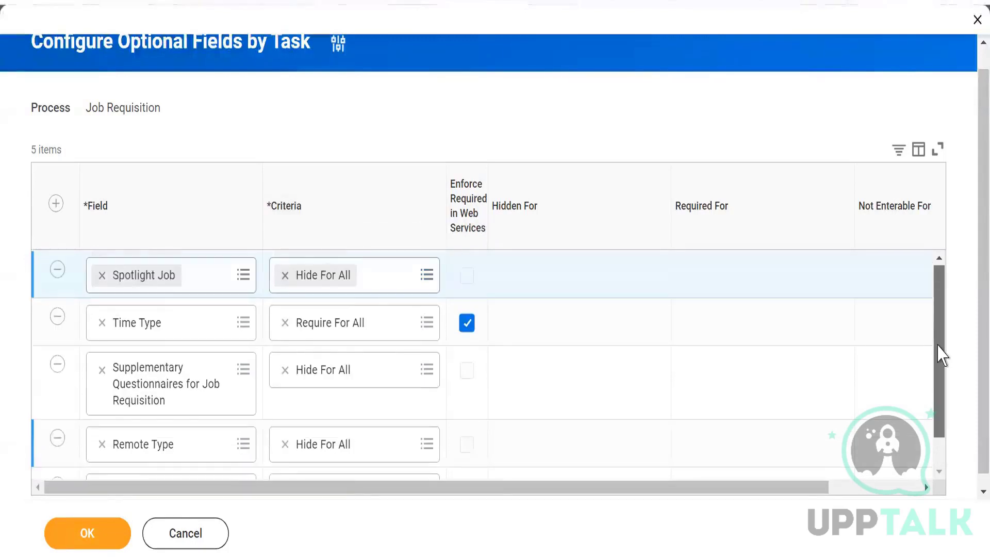
left_click(72, 536)
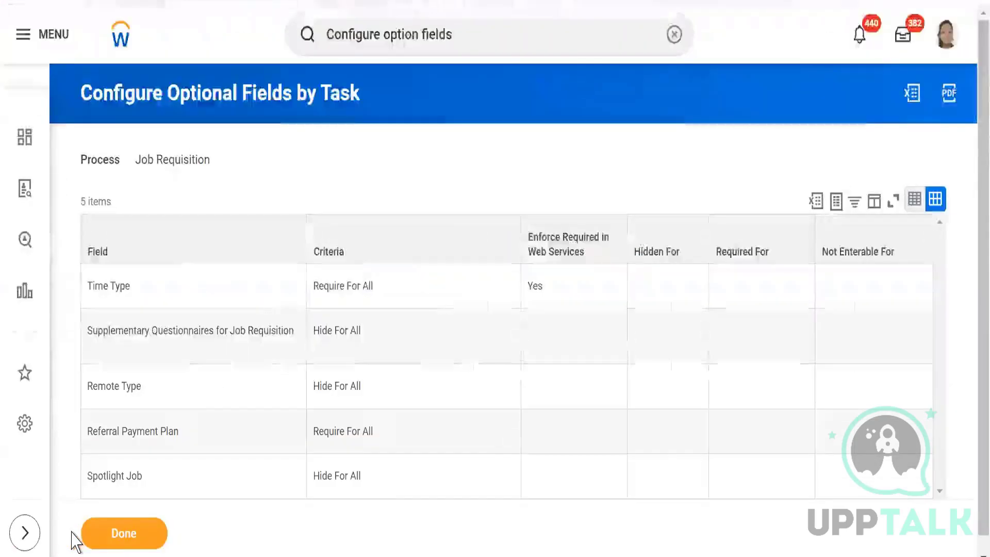
Finish the optional fields task and launch Create Job Requisition from the 'create job requisition' search
left_click(127, 534)
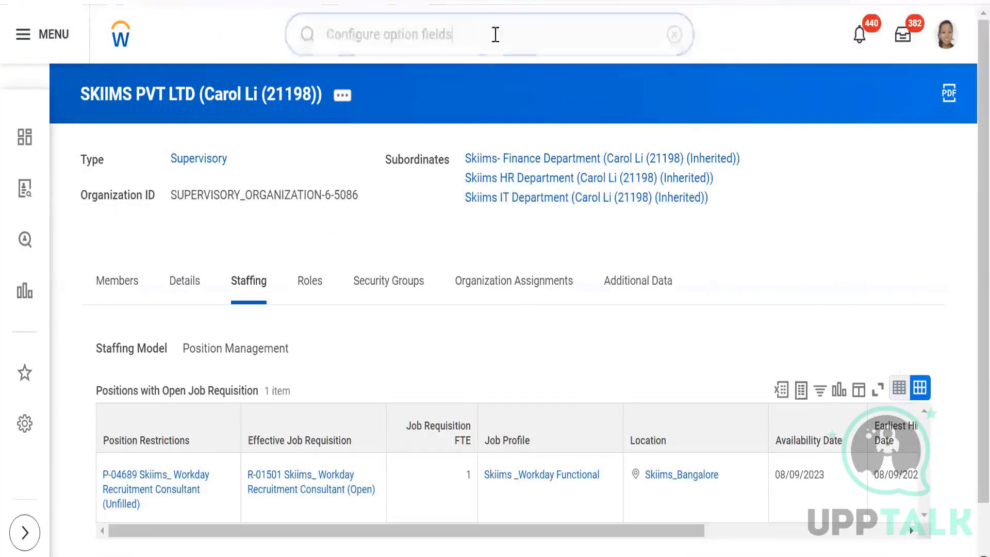
left_click(526, 34)
left_click_drag(526, 34, 301, 41)
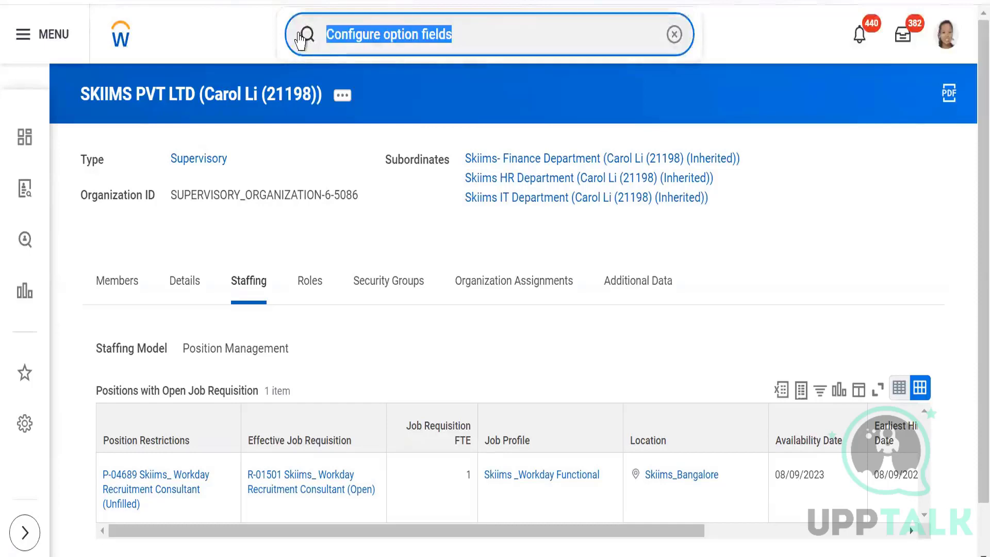
type("create")
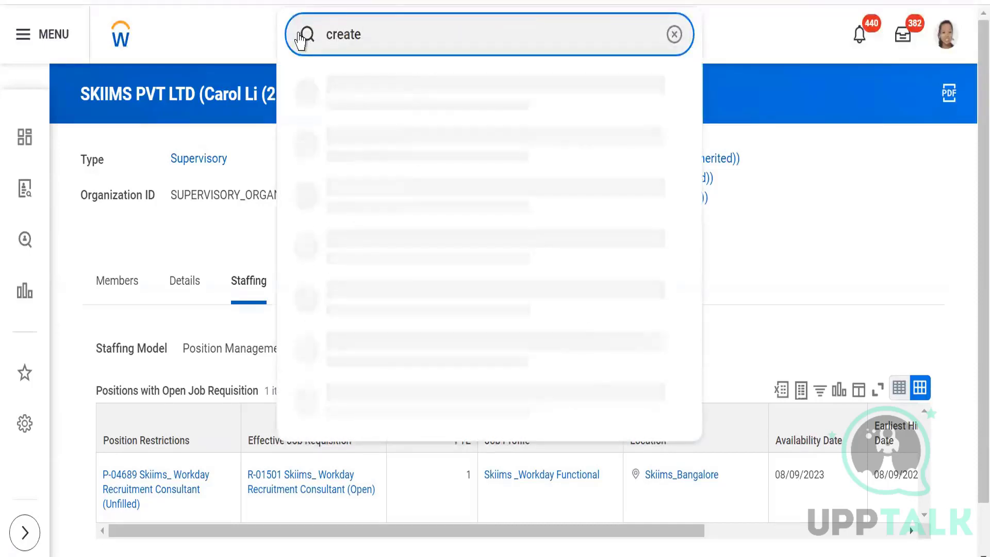
type(" job requ")
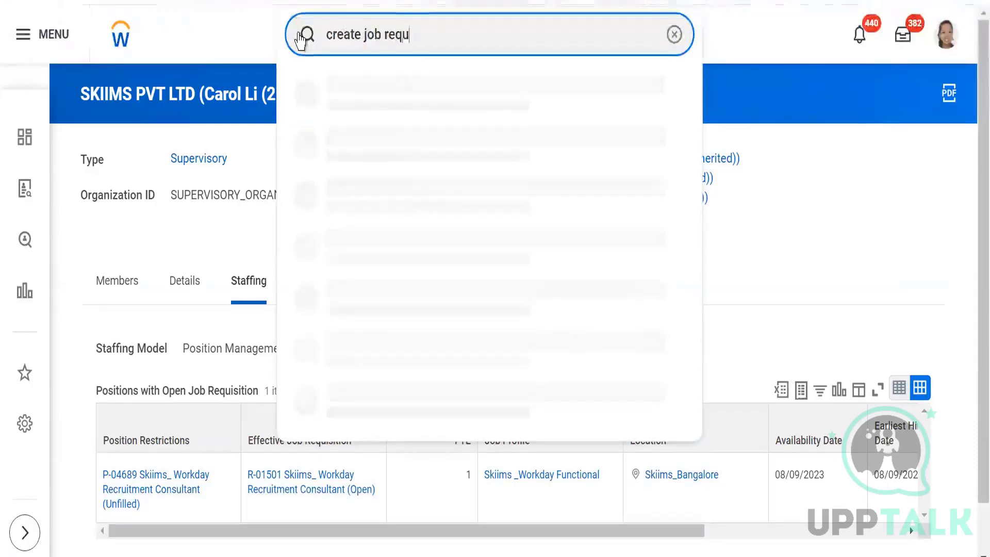
type("isition")
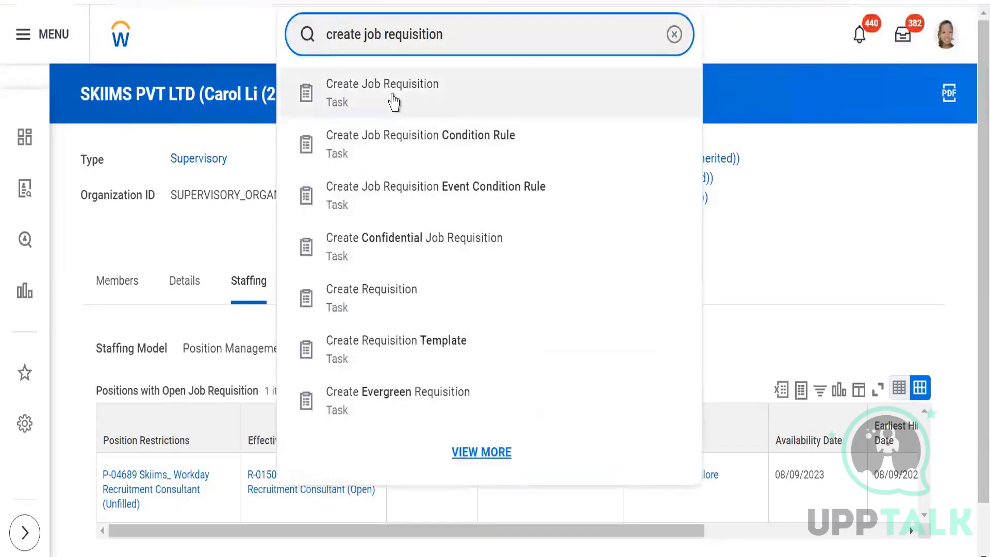
left_click(392, 101)
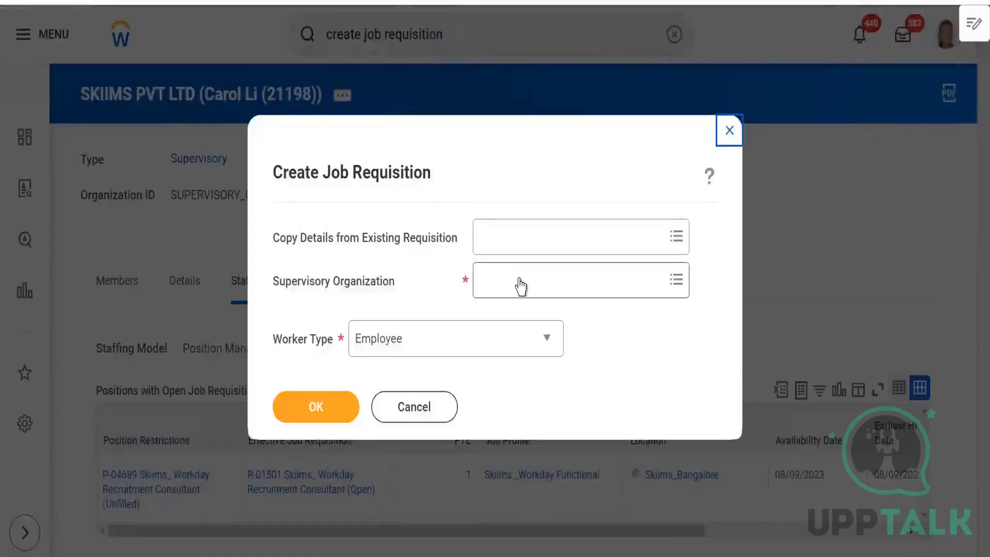
Set the supervisory organization to SKIIMS PVT LTD and choose Create New Position
left_click(521, 285)
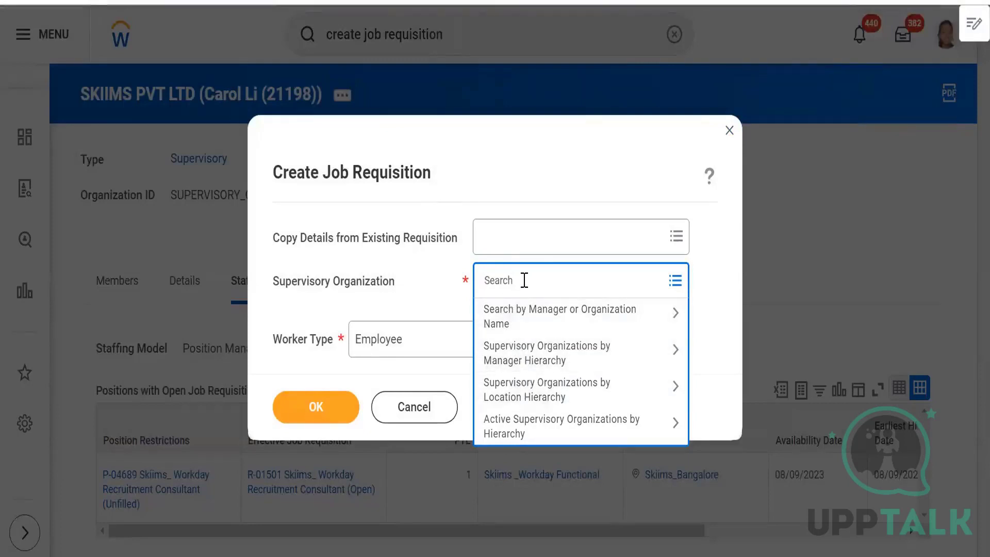
type("ski")
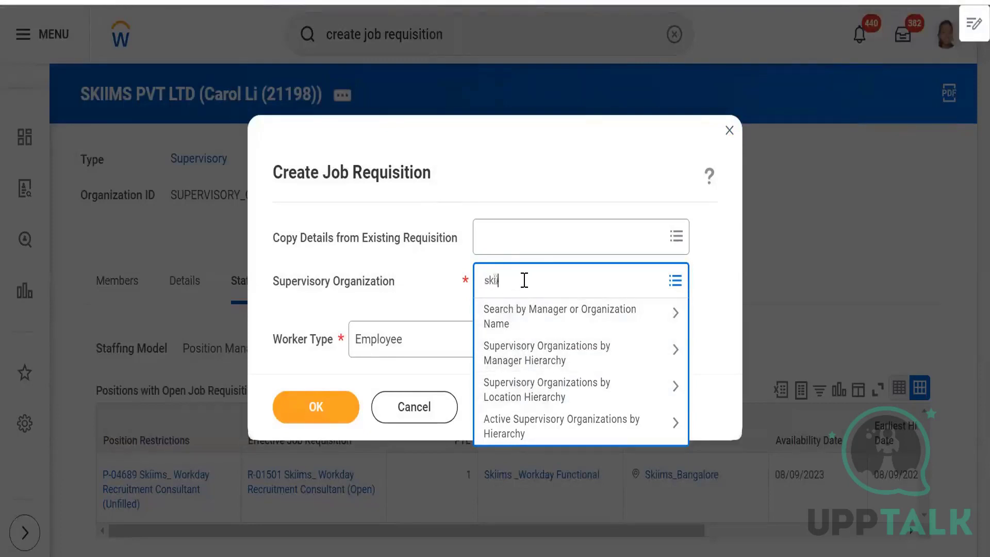
type("ims")
key("Return")
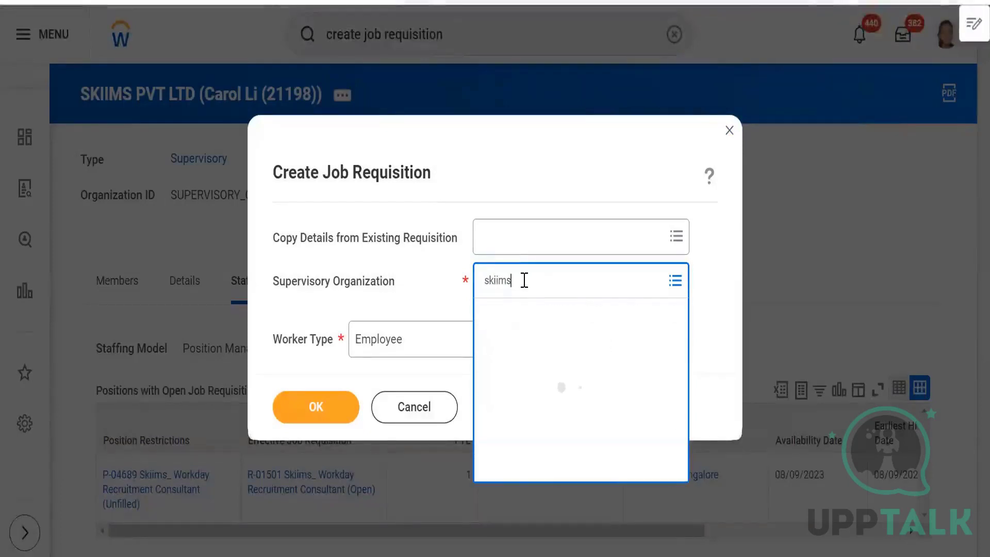
left_click(542, 357)
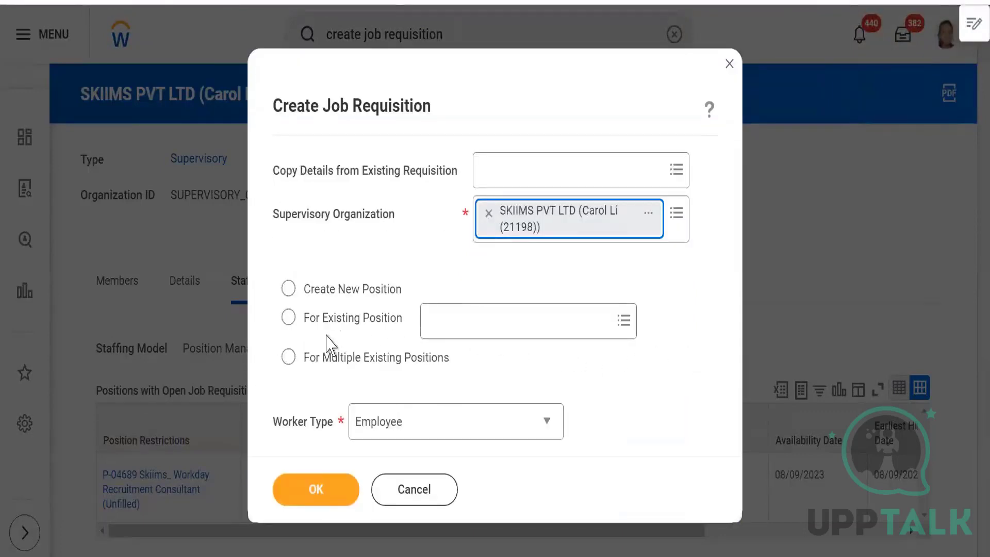
left_click(498, 324)
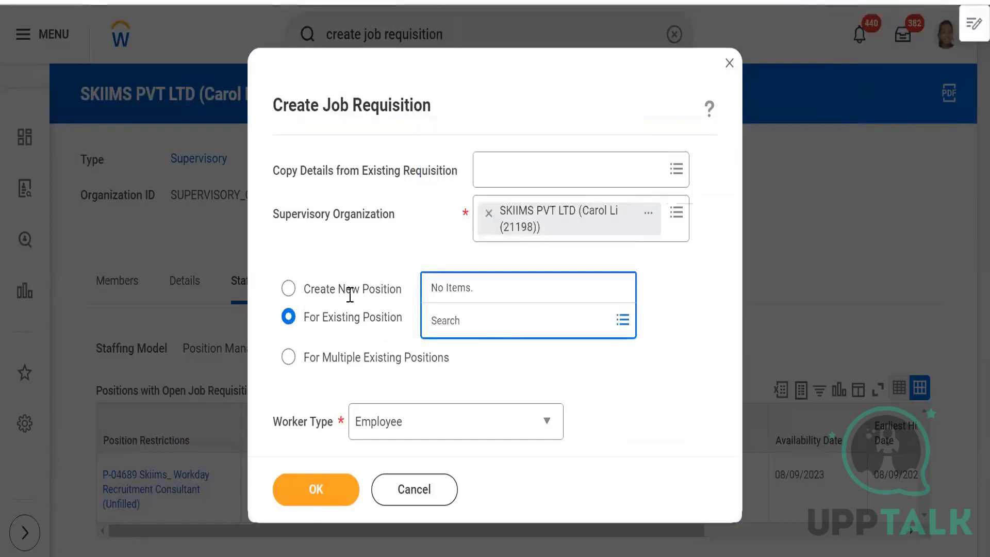
left_click(328, 295)
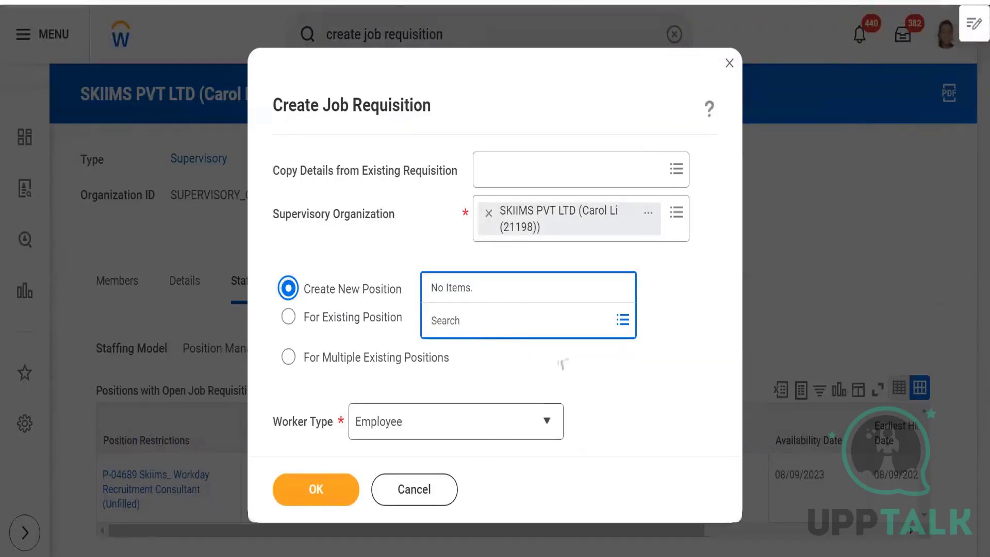
left_click(671, 355)
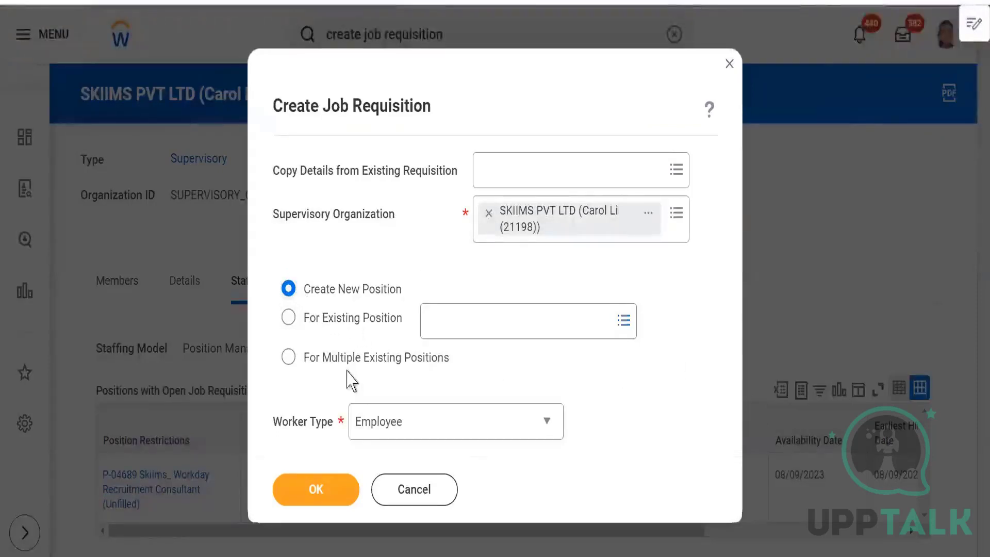
Submit the initial details, close the job openings panel, and review the Recruiting Details fields
left_click(305, 489)
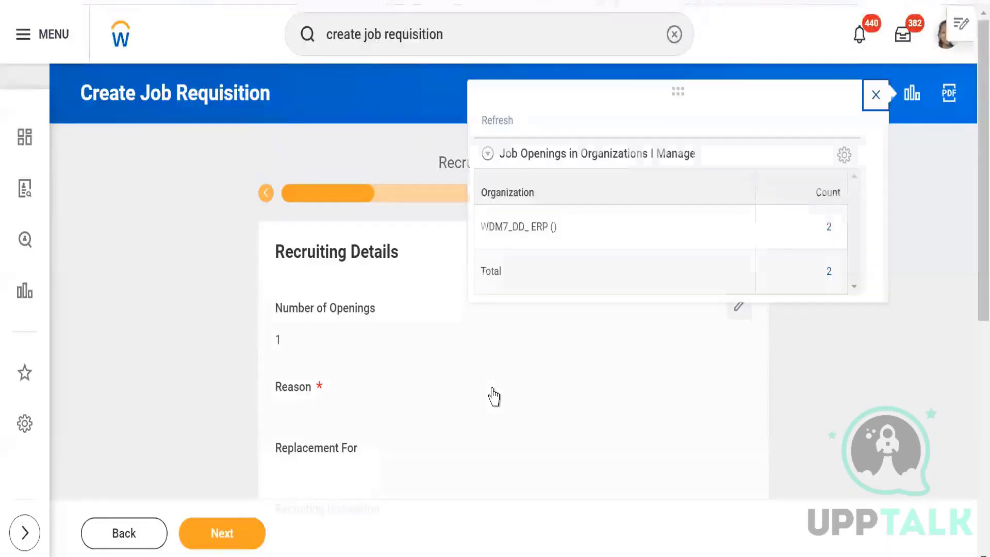
left_click(876, 96)
scroll(520, 337, "down", 3)
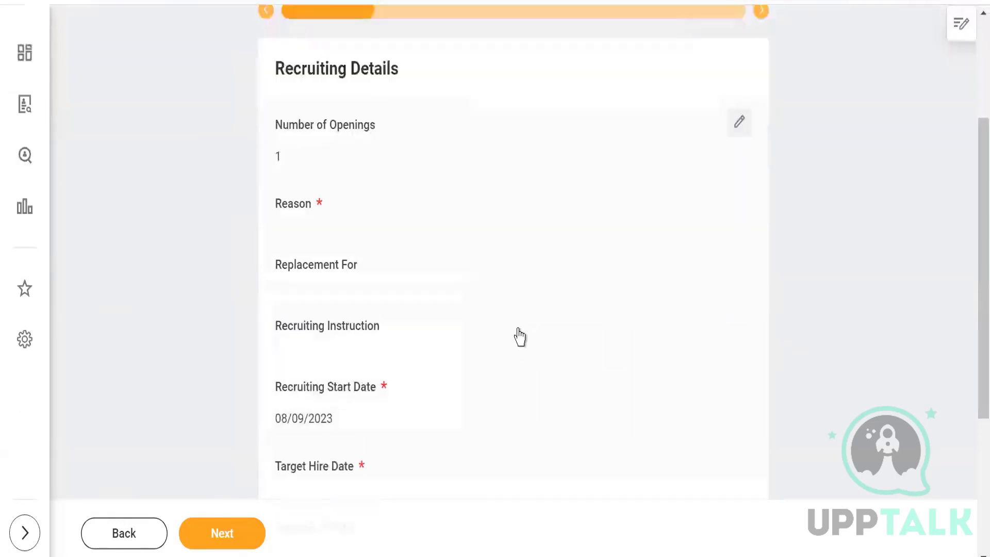
scroll(520, 337, "down", 2)
scroll(523, 334, "up", 3)
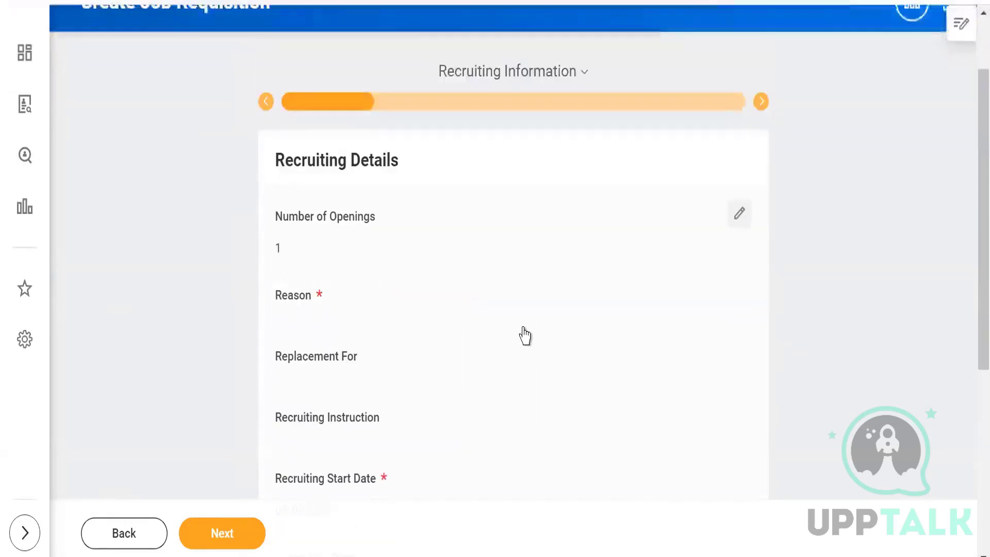
scroll(542, 333, "down", 3)
scroll(542, 334, "down", 3)
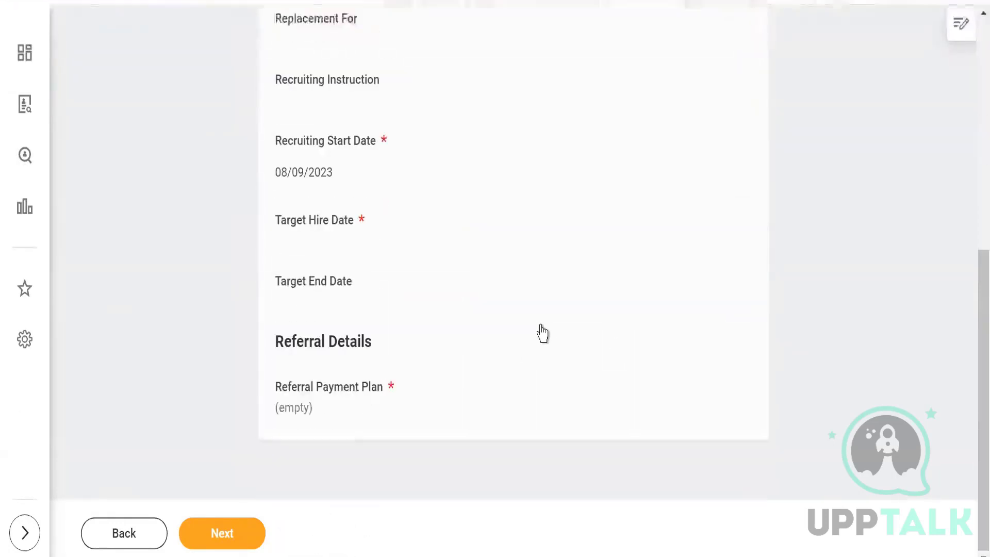
scroll(542, 334, "up", 6)
scroll(542, 334, "up", 2)
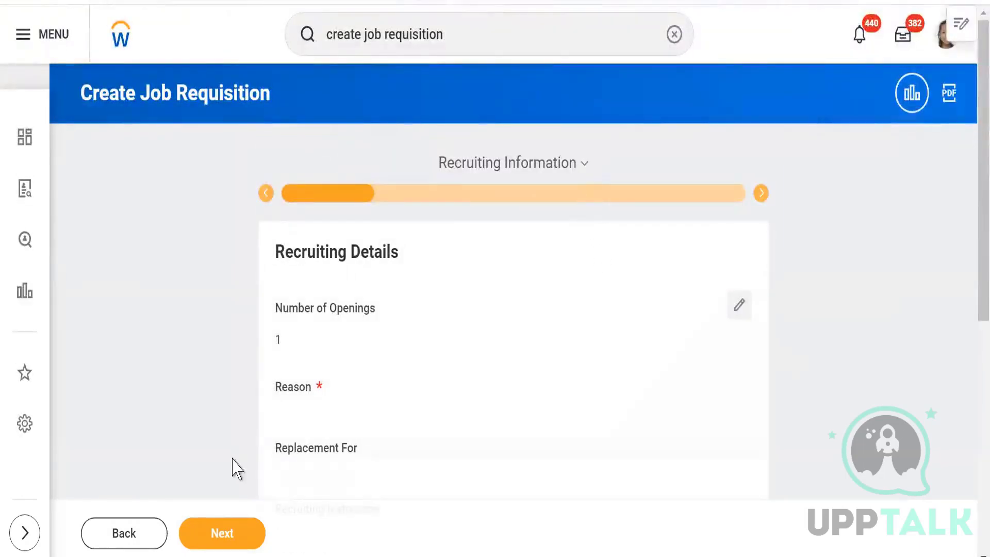
Advance to the Job Details step, review it, then return to the Workday home page
left_click(214, 535)
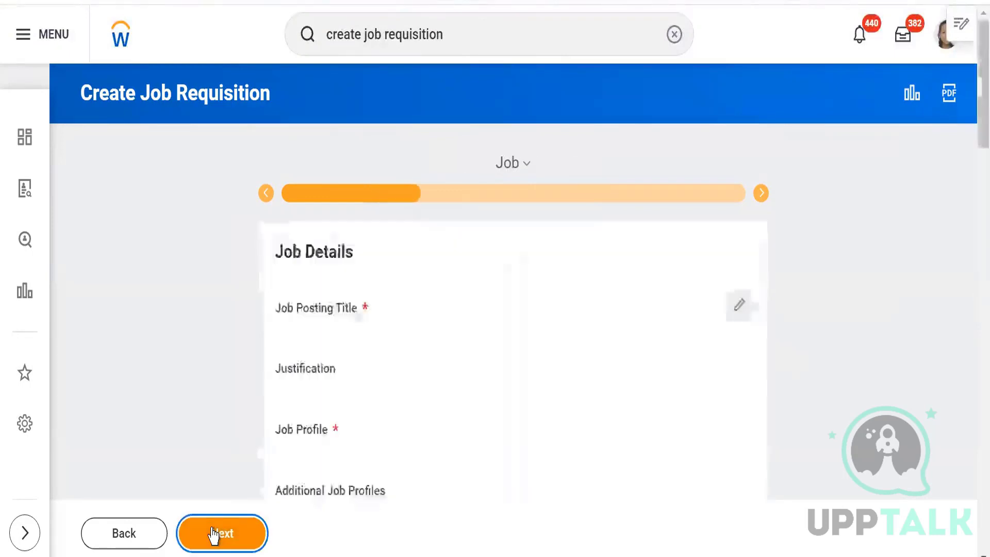
scroll(165, 371, "down", 3)
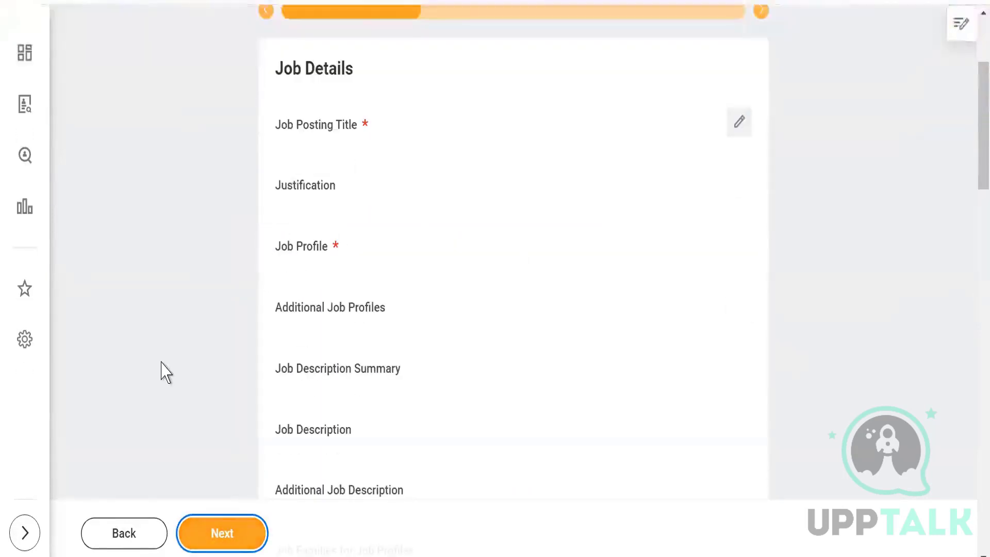
scroll(165, 371, "up", 3)
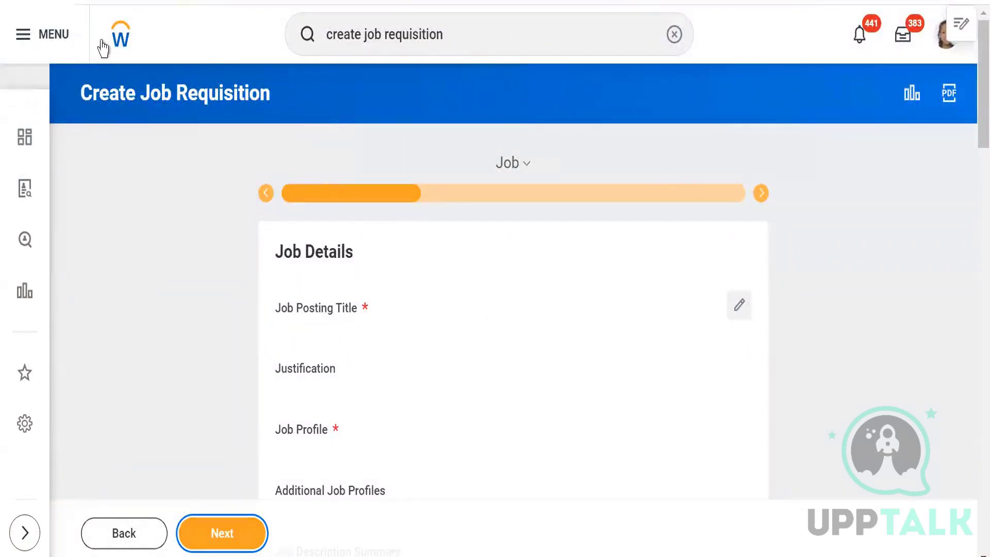
left_click(118, 38)
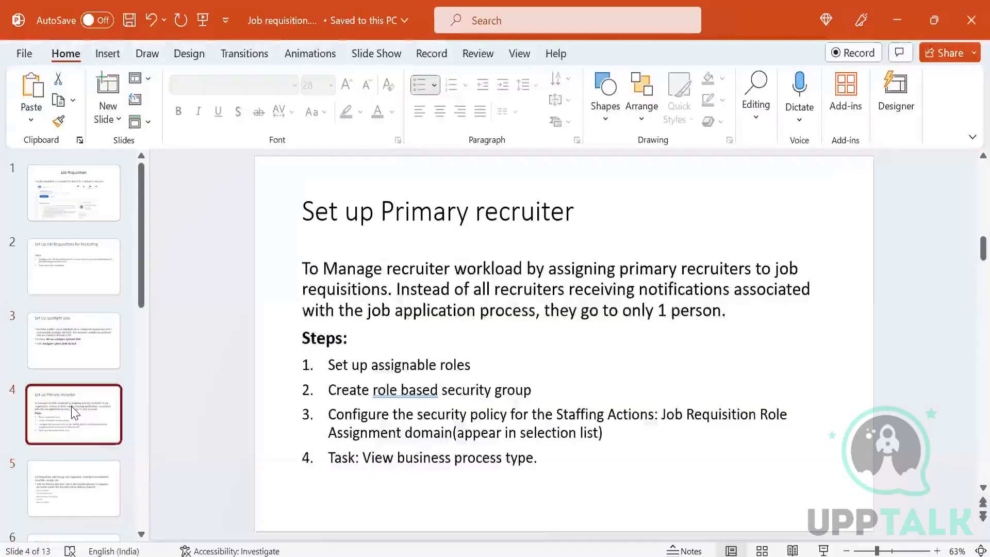
Review slides 2–4 in PowerPoint, ending on Set Up Job Requisitions for Recruiting, then return to Workday search
key("Up")
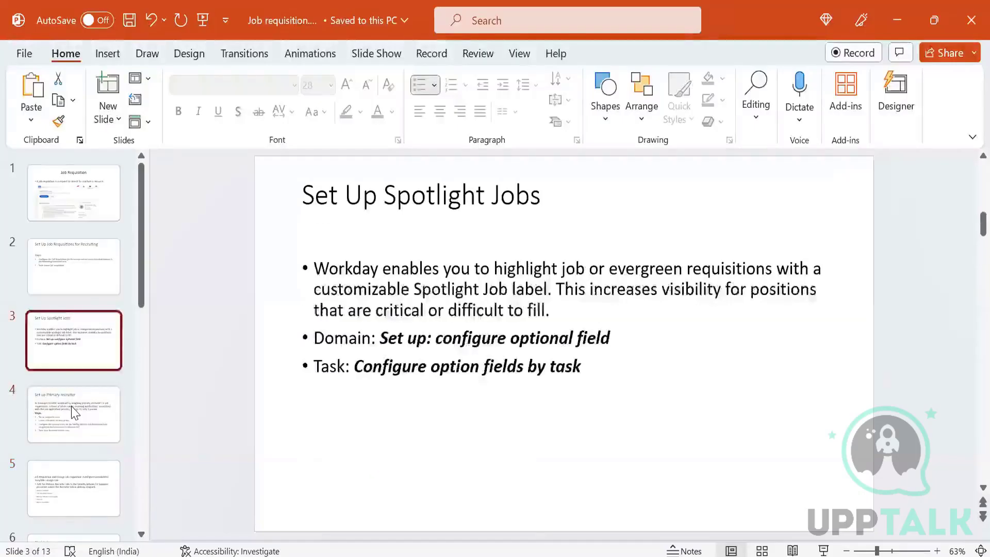
key("Down")
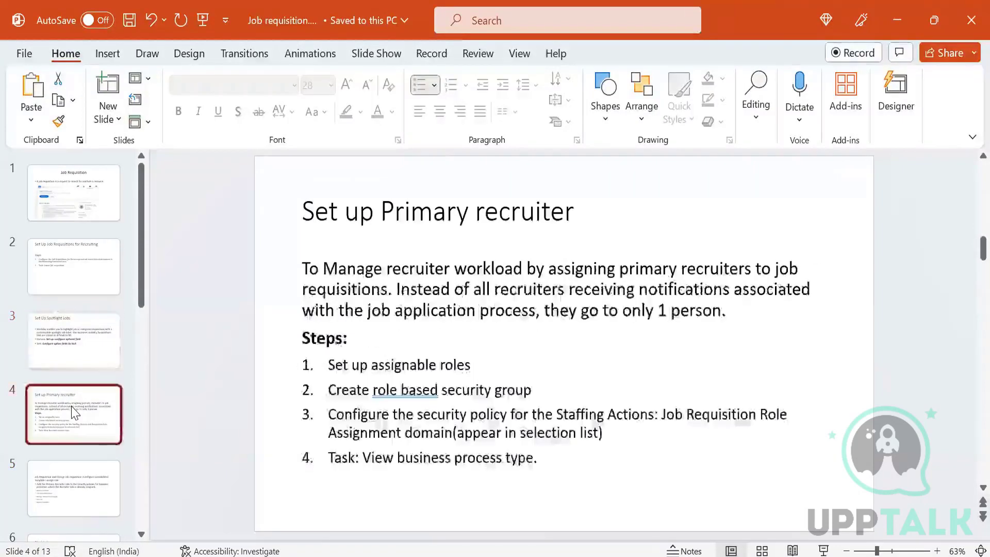
key("Up")
key("Up")
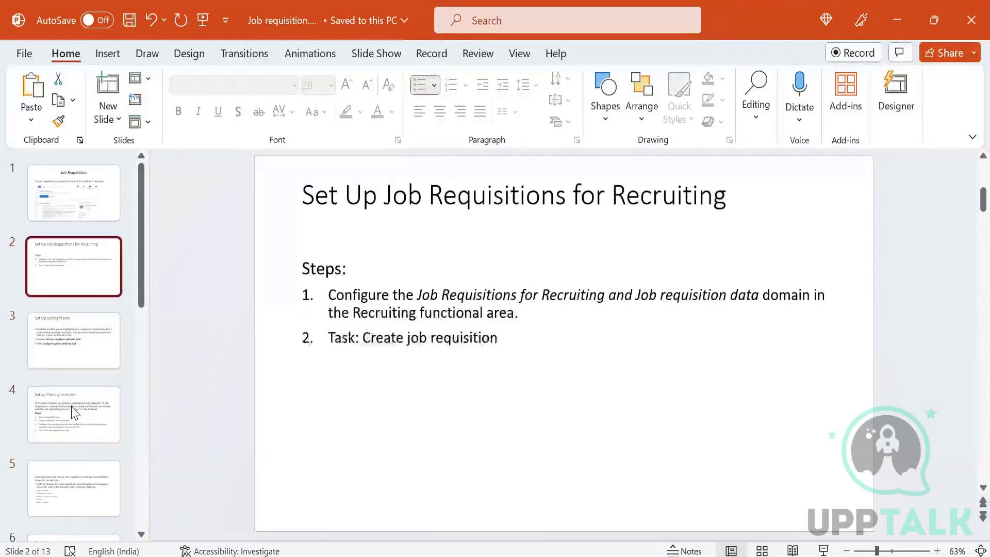
key("Up")
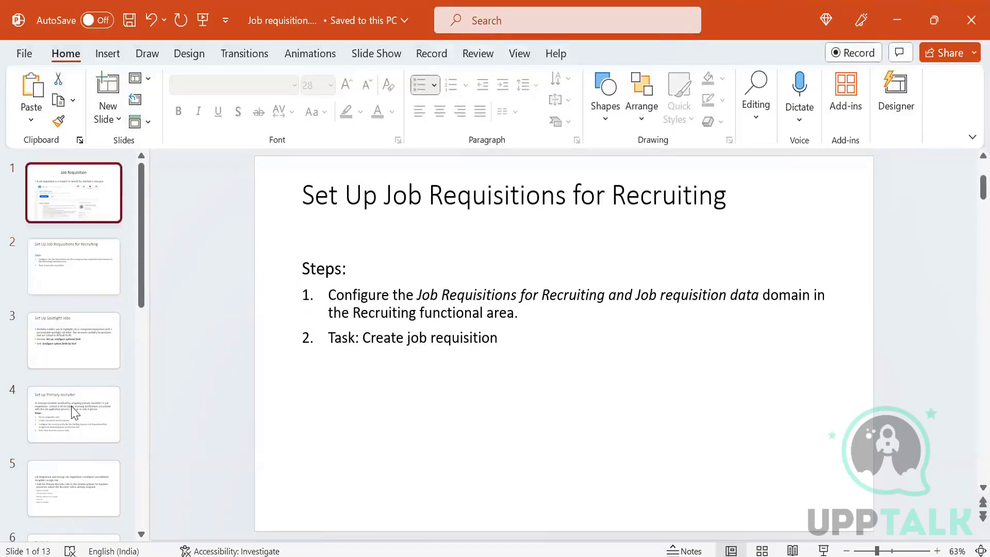
key("Down")
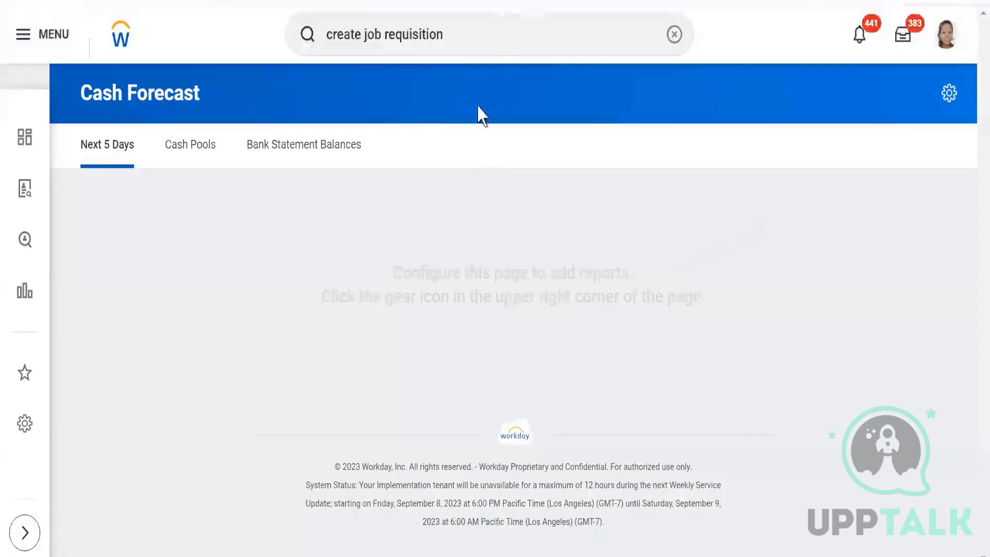
left_click(475, 35)
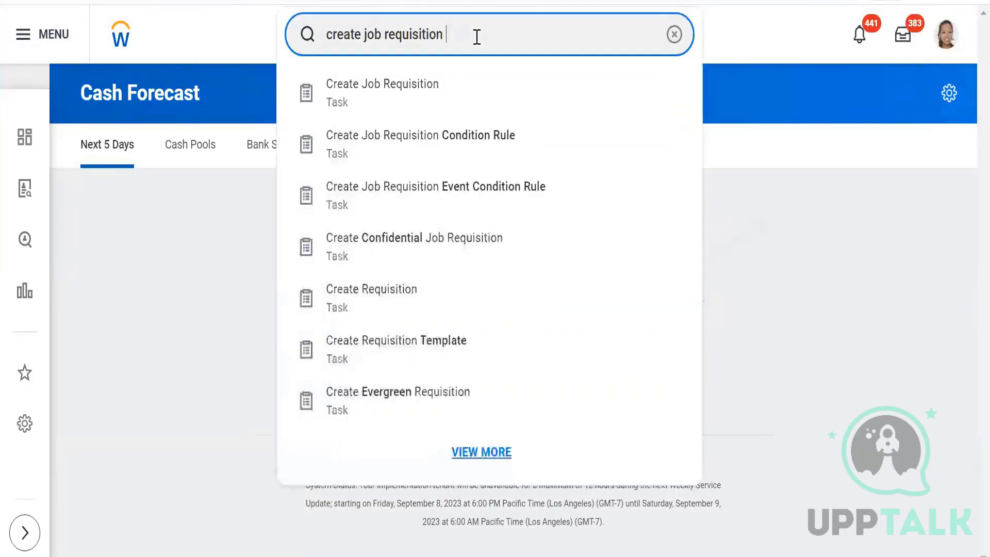
left_click(425, 85)
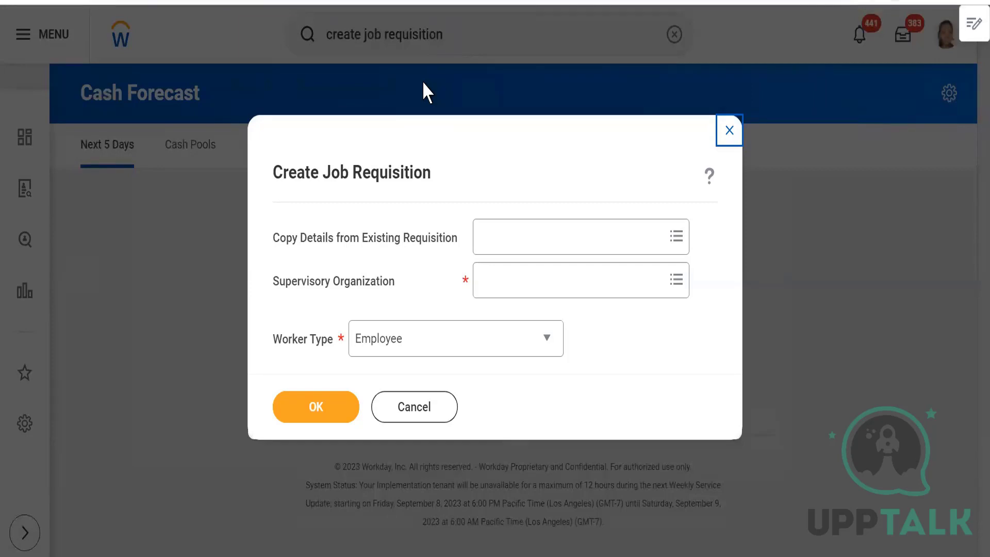
left_click(728, 131)
left_click(466, 34)
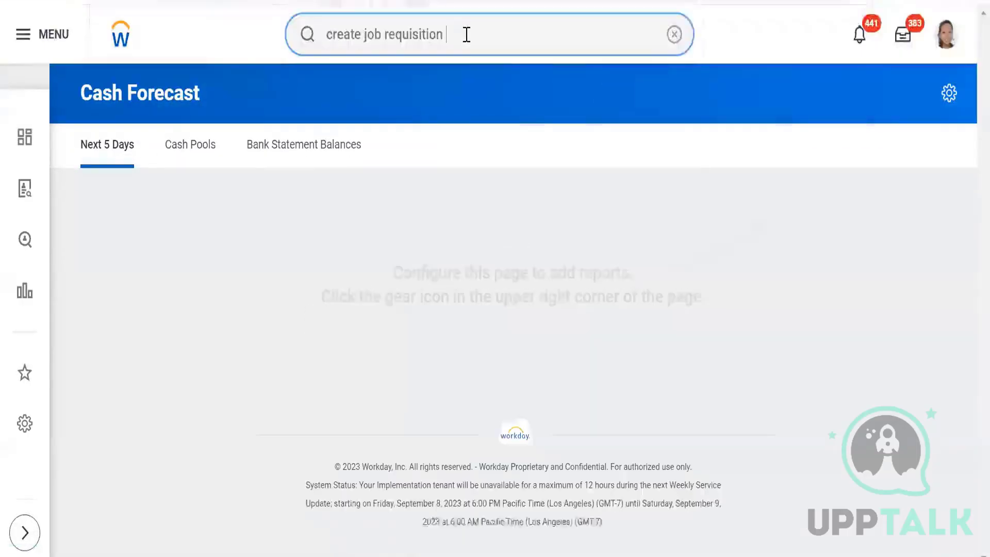
Search 'view business process template' and open the View Business Process Template report
key("BackSpace")
key("BackSpace")
key("BackSpace")
key("BackSpace")
key("BackSpace")
key("BackSpace")
key("BackSpace")
key("BackSpace")
key("BackSpace")
key("BackSpace")
key("BackSpace")
key("BackSpace")
key("BackSpace")
key("BackSpace")
key("BackSpace")
key("BackSpace")
key("BackSpace")
key("BackSpace")
key("BackSpace")
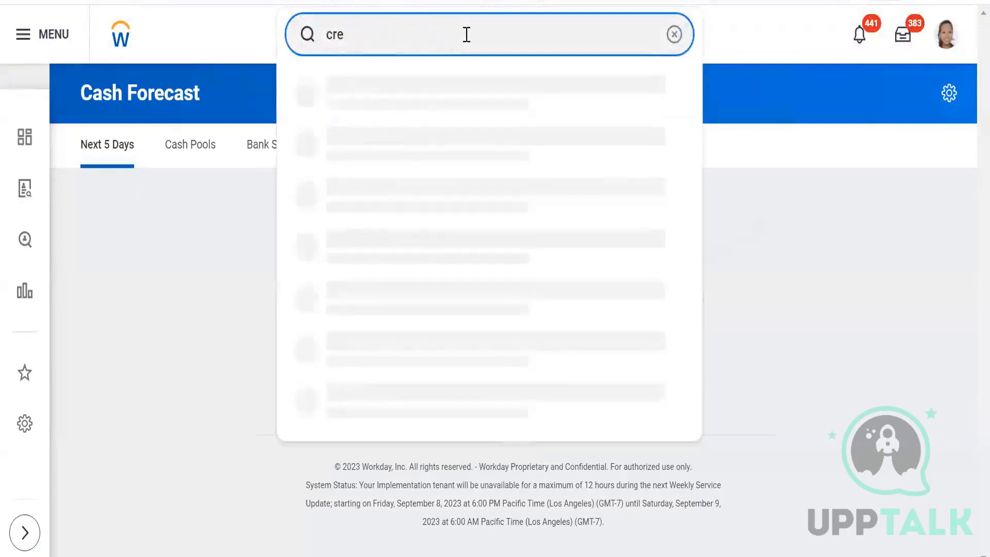
key("BackSpace")
key("BackSpace")
key("BackSpace")
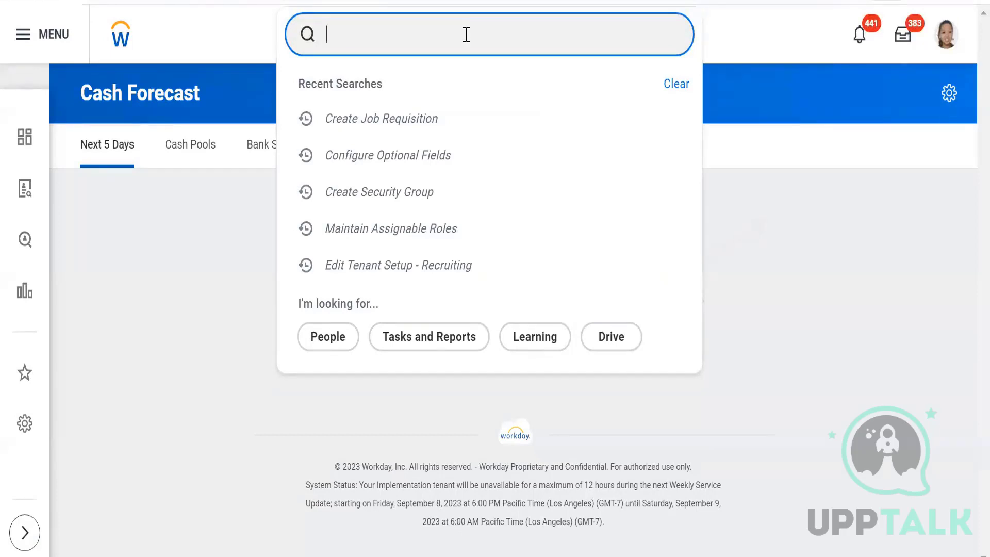
type("view")
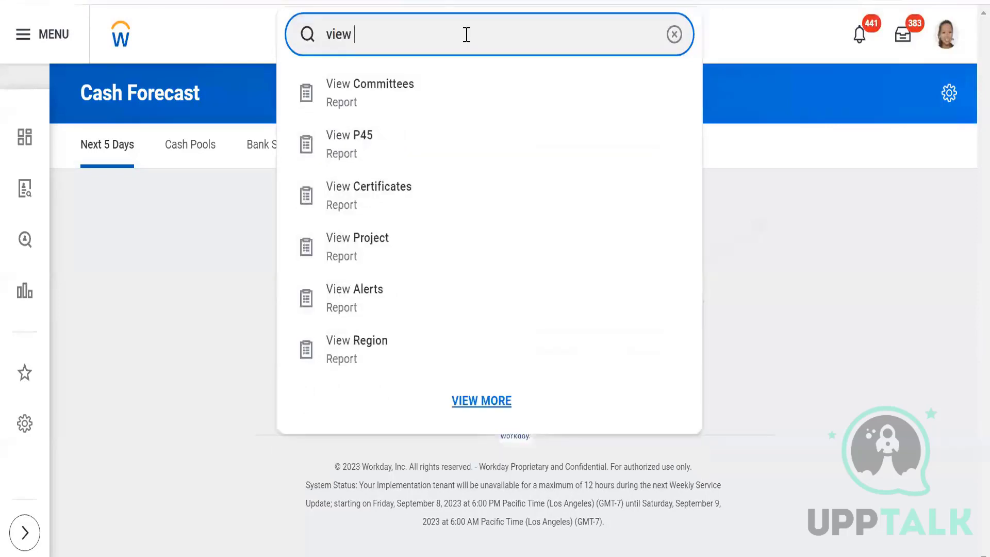
type(" busine")
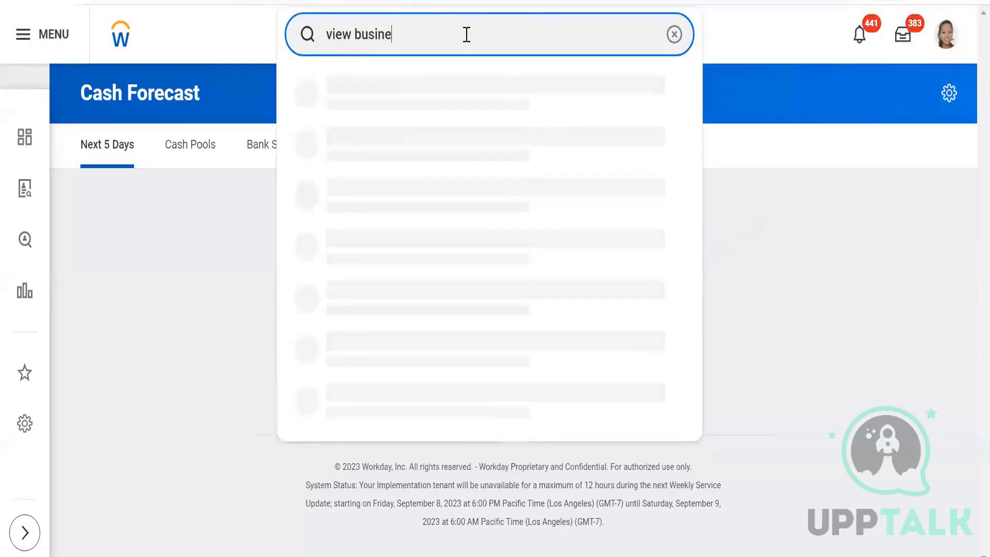
type("ss")
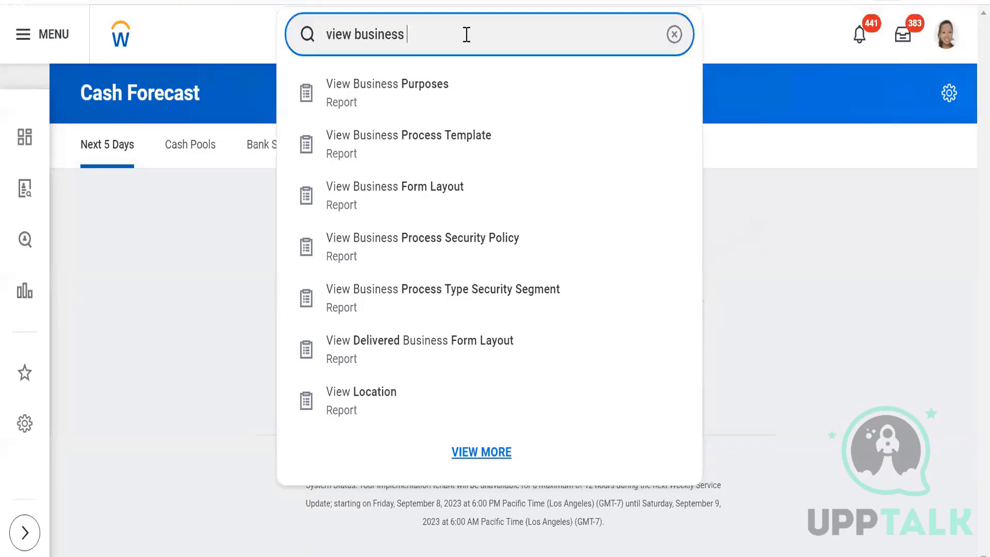
type("pro")
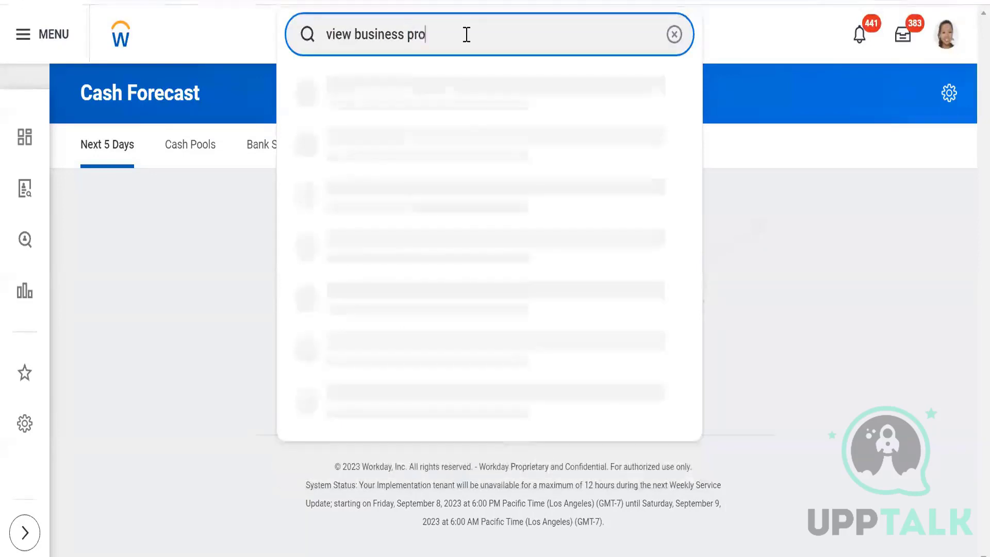
type("cess template")
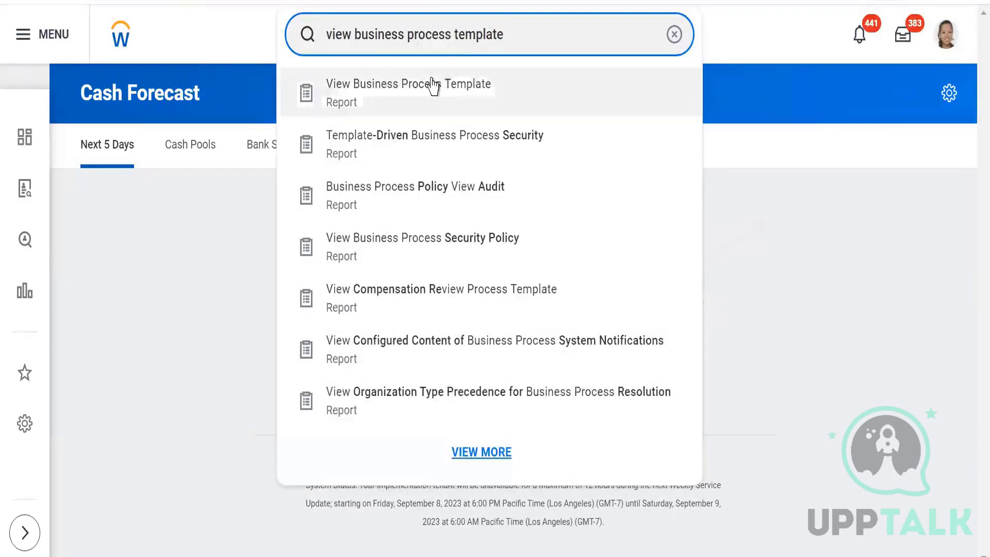
left_click(431, 82)
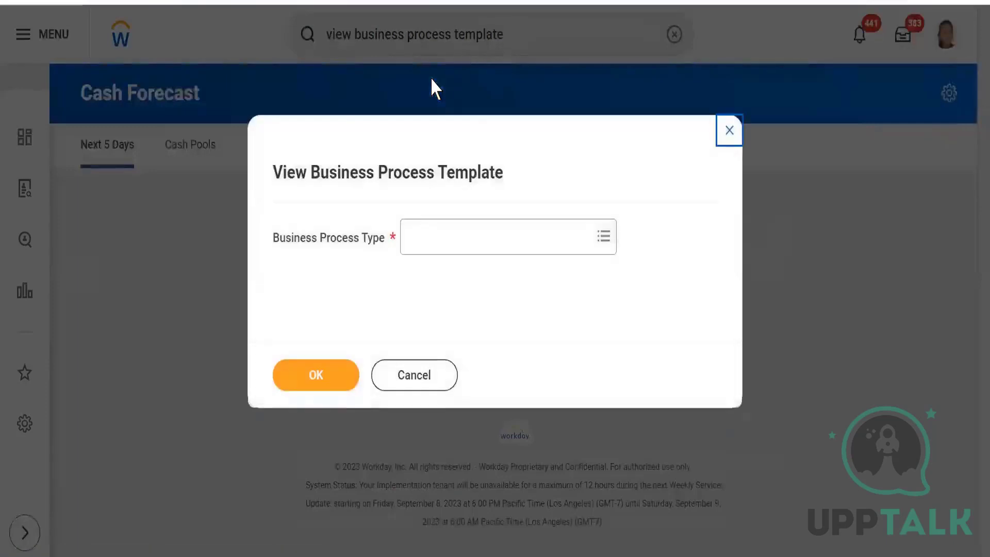
Run the View Business Process Template report for Job Requisition, found by searching 'requi'
left_click(470, 241)
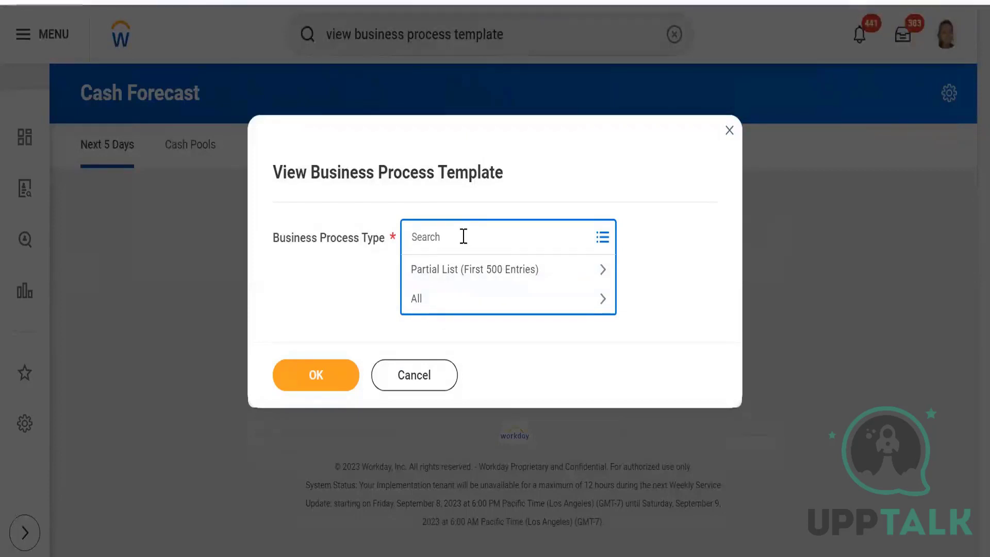
type("requi")
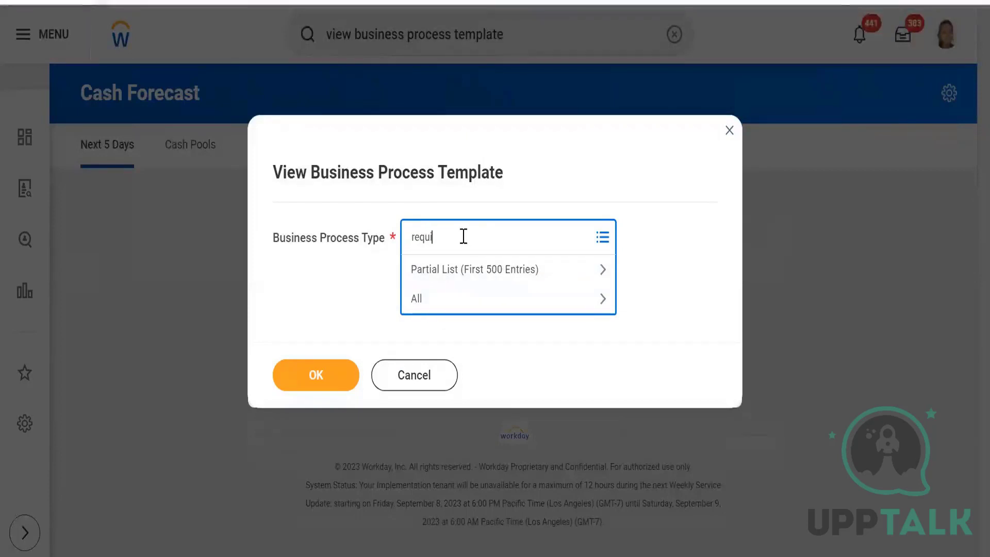
key("Return")
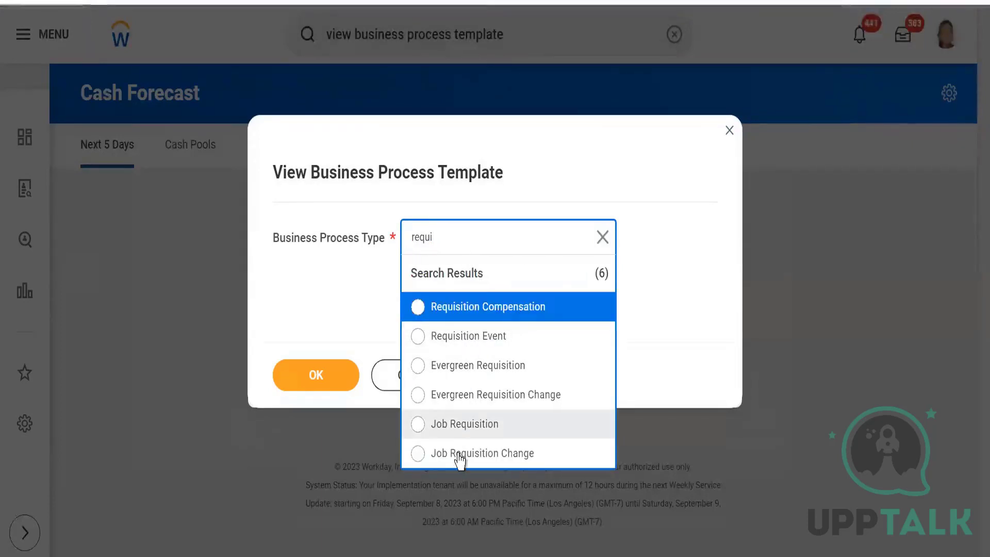
left_click(463, 422)
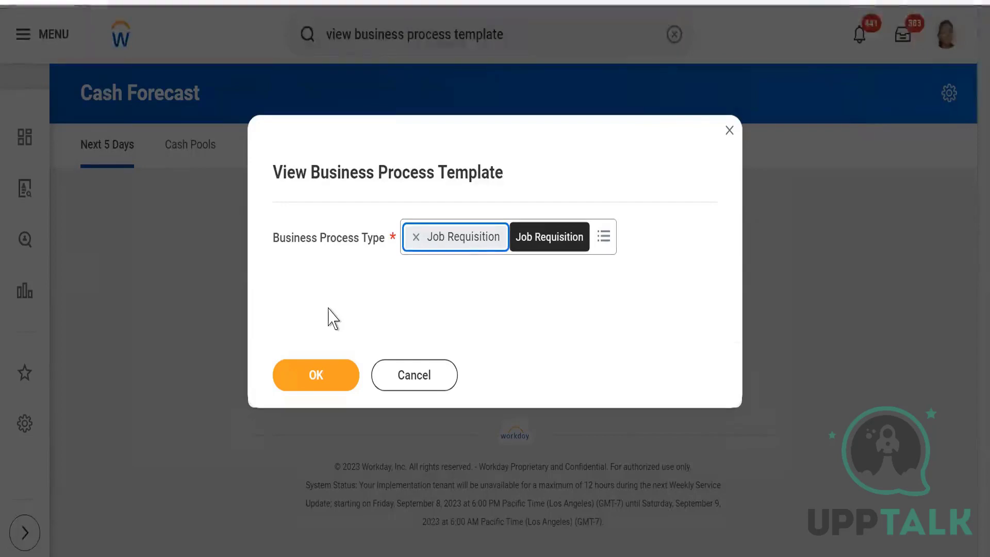
left_click(319, 375)
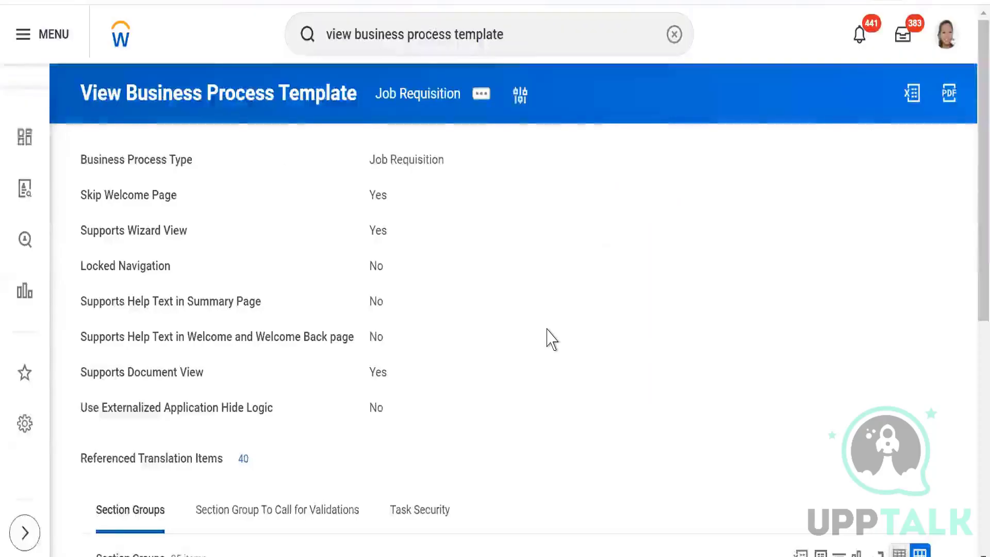
Choose Business Process > Configure Consolidated Template from Job Requisition's related actions
mouse_move(458, 162)
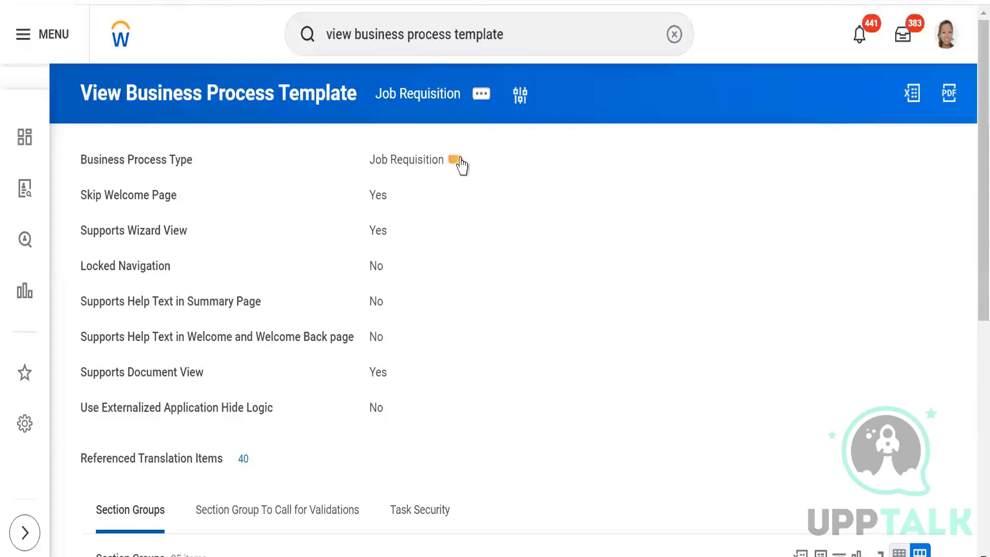
left_click(456, 161)
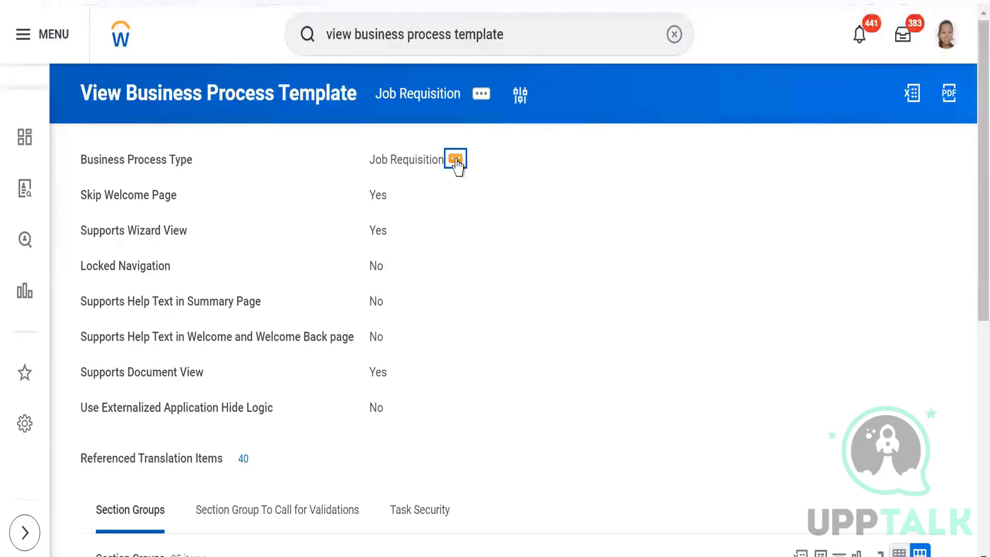
left_click(456, 162)
mouse_move(529, 276)
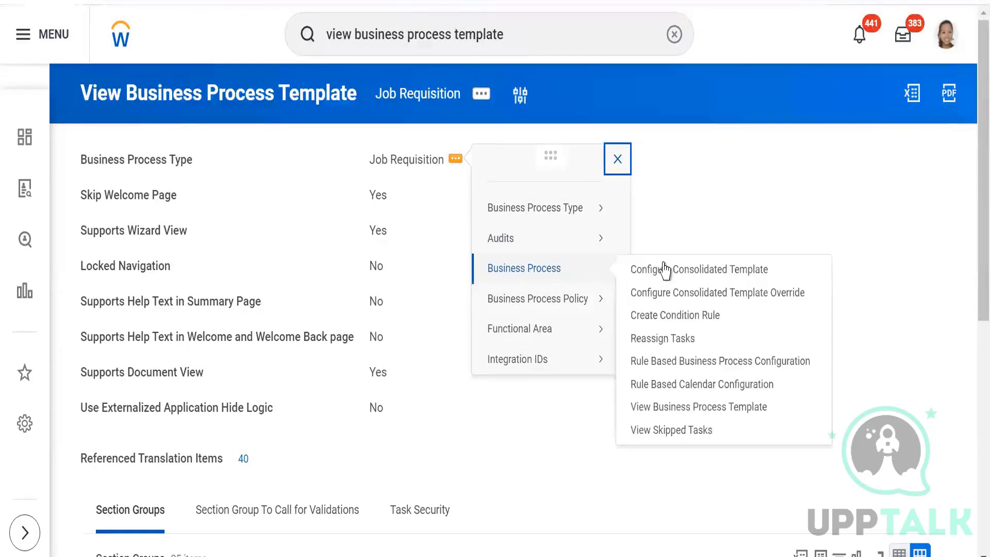
left_click(667, 270)
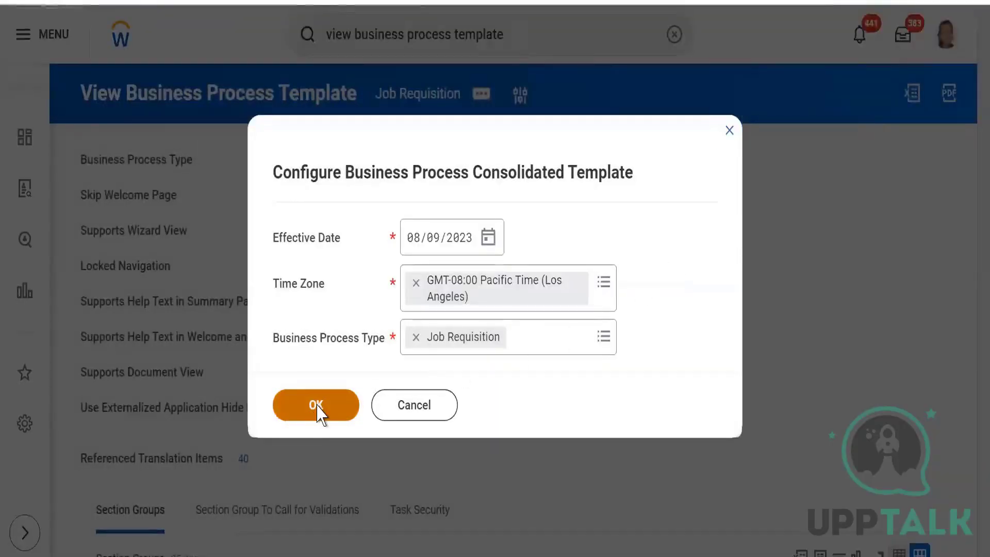
Delete the Assign Roles row and save the template with Job Requisition and Requisition Compensation
left_click(318, 411)
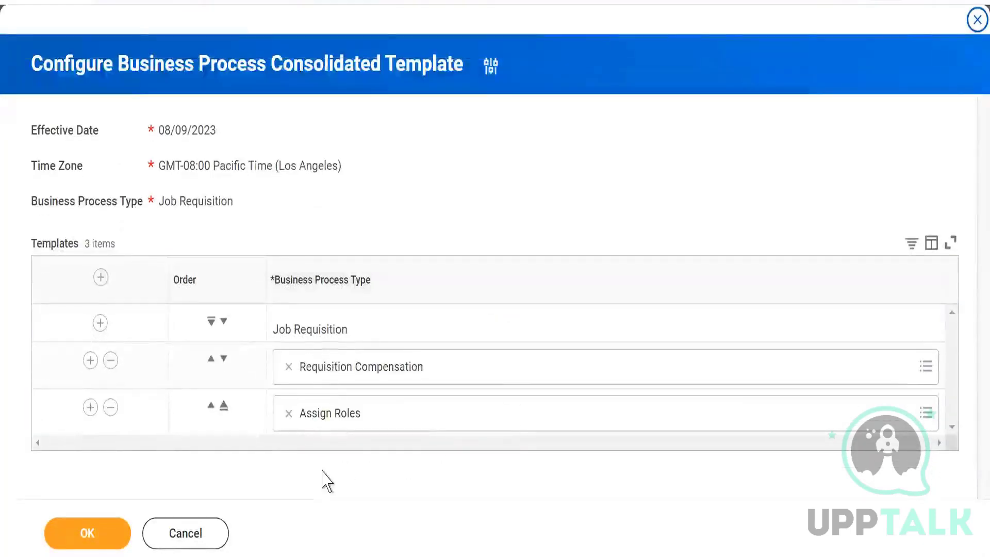
left_click(289, 415)
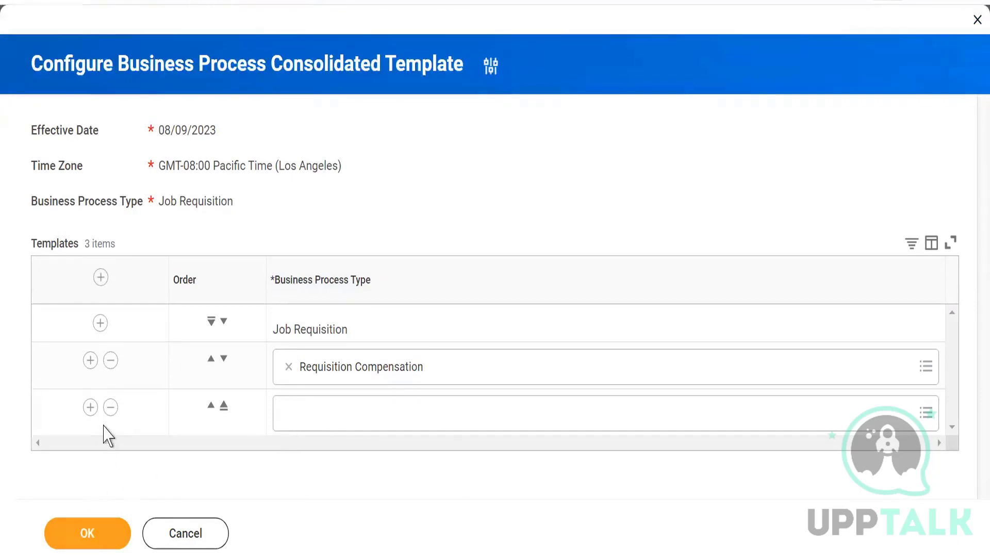
left_click(110, 408)
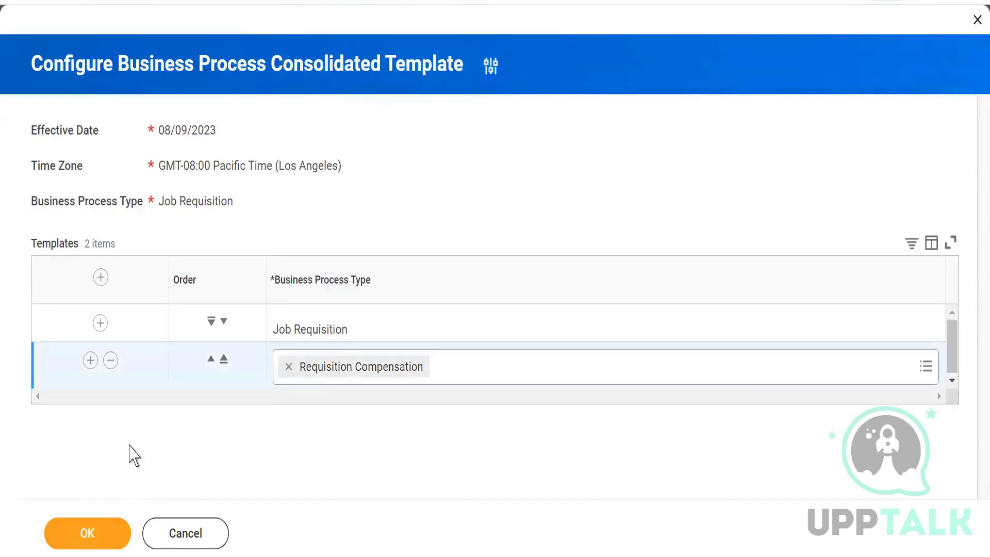
left_click(88, 534)
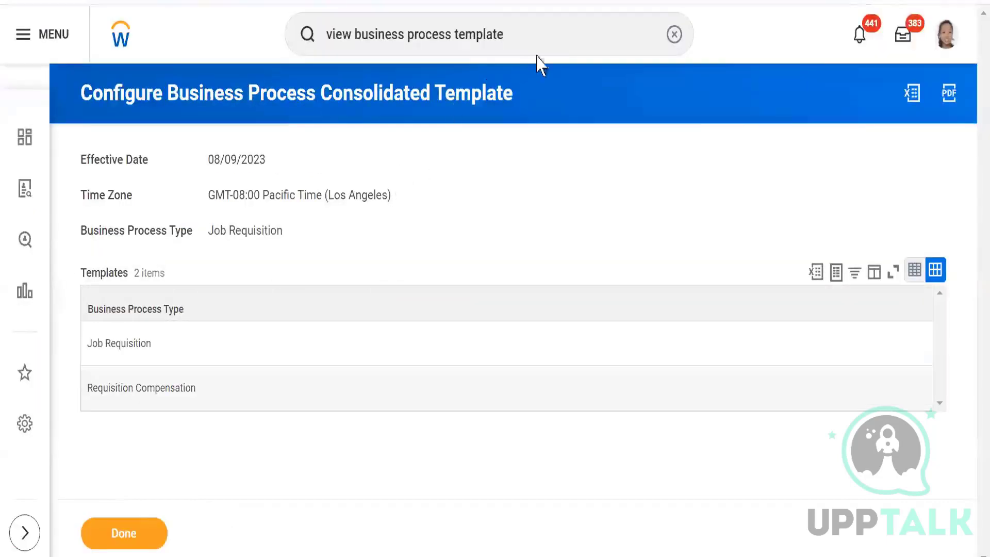
left_click(546, 35)
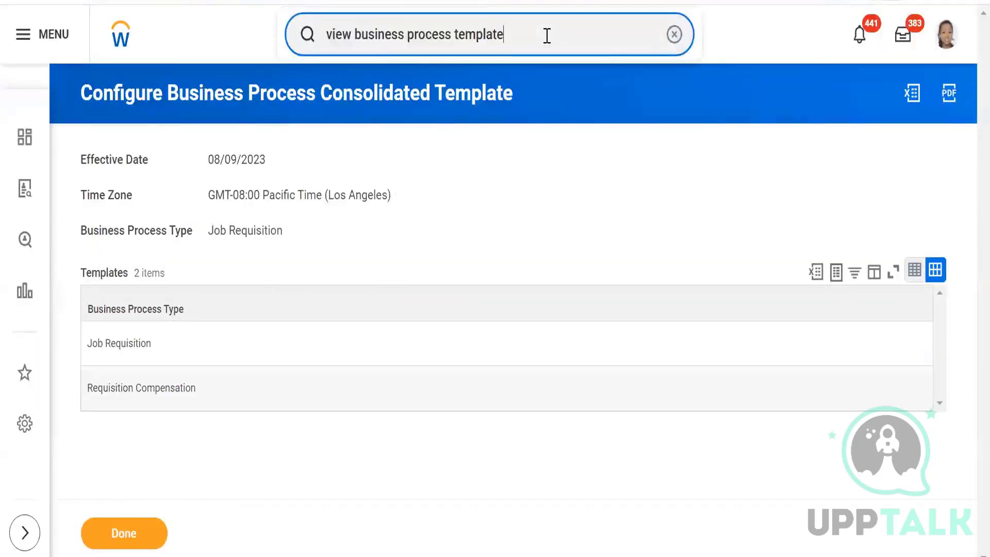
Start Create Job Requisition with SKIIMS PVT LTD as the supervisory organization
key("BackSpace")
key("BackSpace")
key("BackSpace")
key("BackSpace")
key("BackSpace")
key("BackSpace")
key("BackSpace")
key("BackSpace")
key("BackSpace")
key("BackSpace")
key("BackSpace")
key("BackSpace")
key("BackSpace")
key("BackSpace")
key("BackSpace")
key("BackSpace")
key("BackSpace")
key("BackSpace")
key("BackSpace")
key("BackSpace")
key("BackSpace")
key("BackSpace")
key("BackSpace")
key("BackSpace")
key("BackSpace")
key("BackSpace")
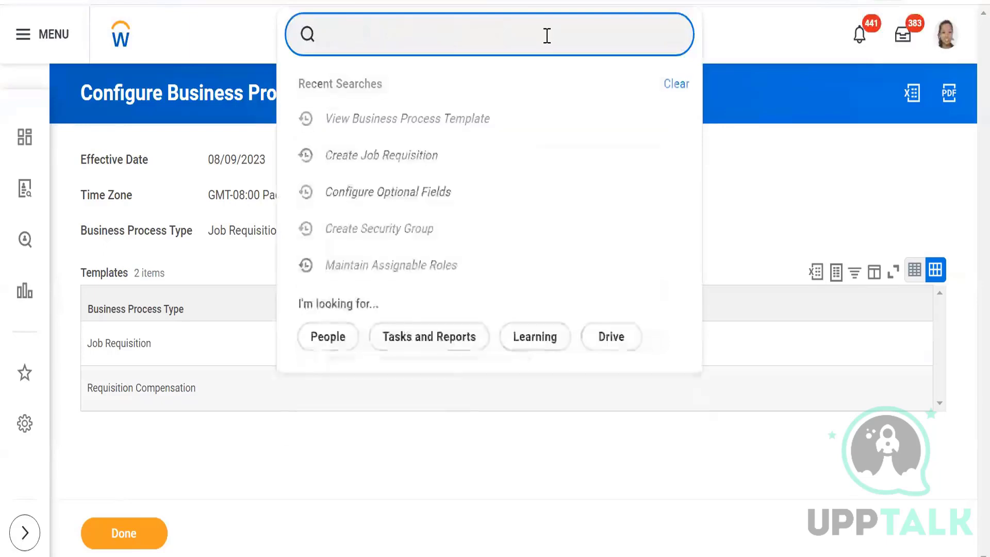
left_click(381, 155)
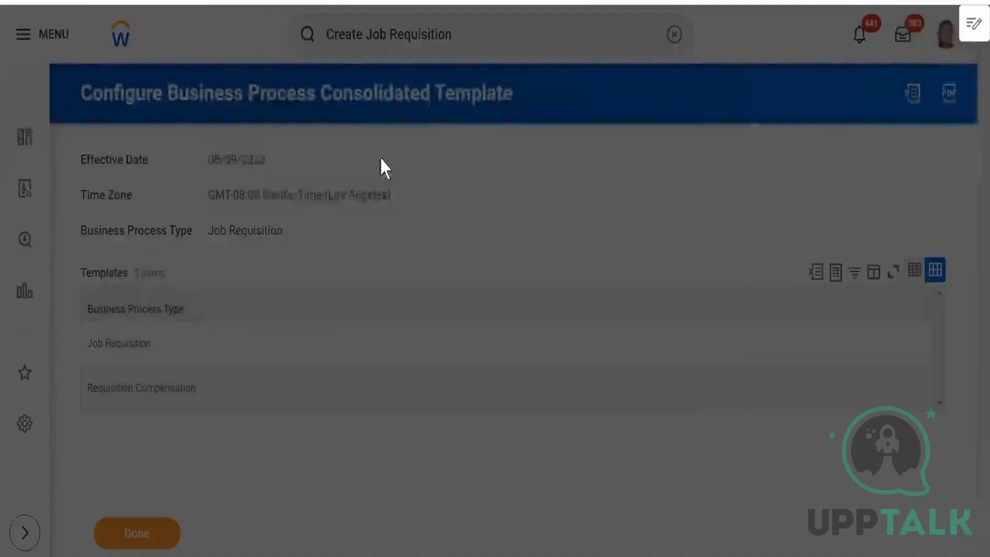
left_click(505, 277)
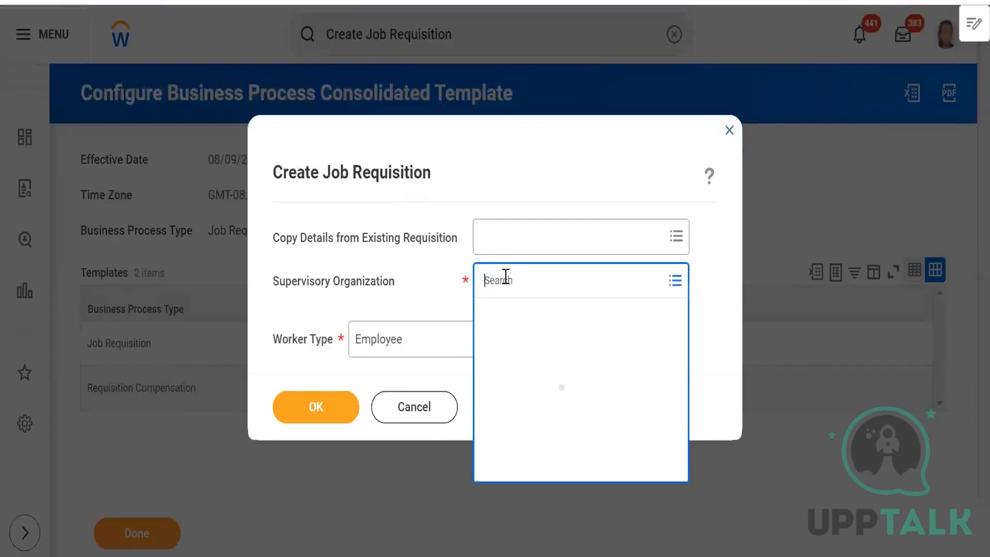
type("skiin")
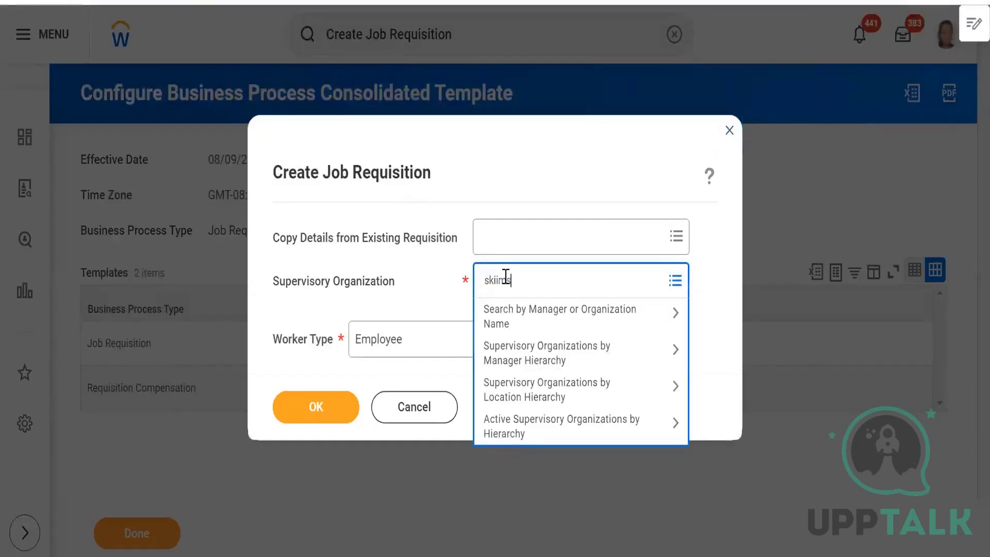
type("s")
key("Return")
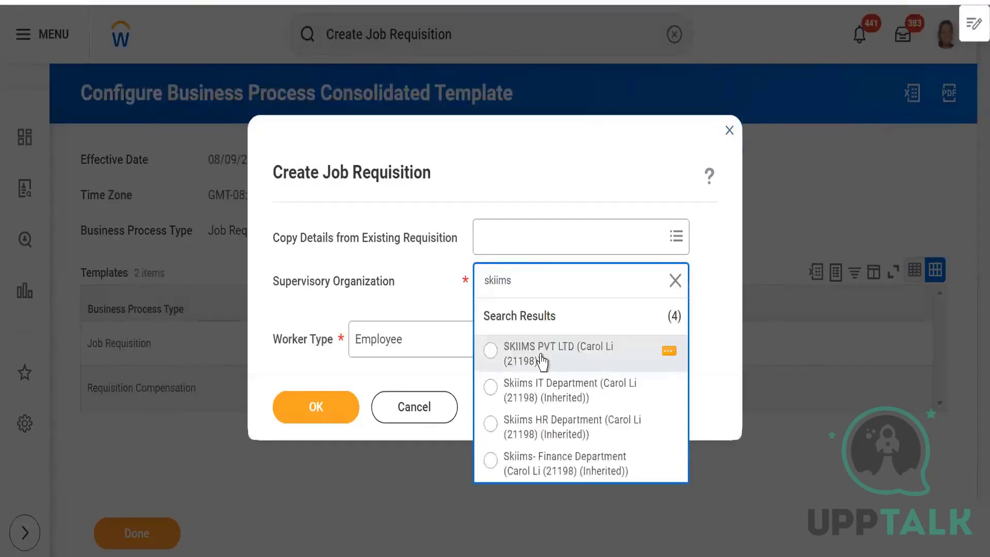
left_click(541, 361)
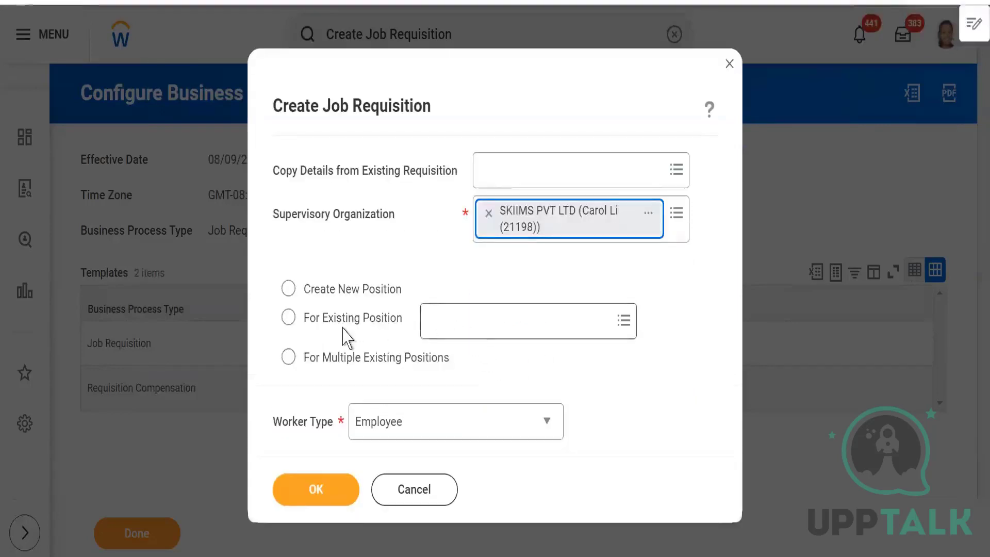
Choose Create New Position, start the requisition, dismiss the Job Openings popup, and view the step list
left_click(288, 288)
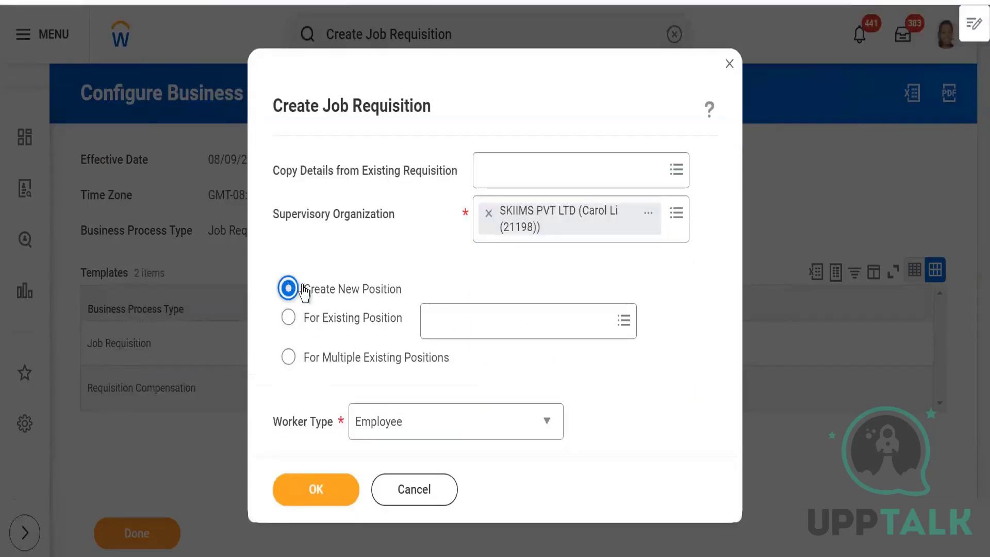
left_click(515, 326)
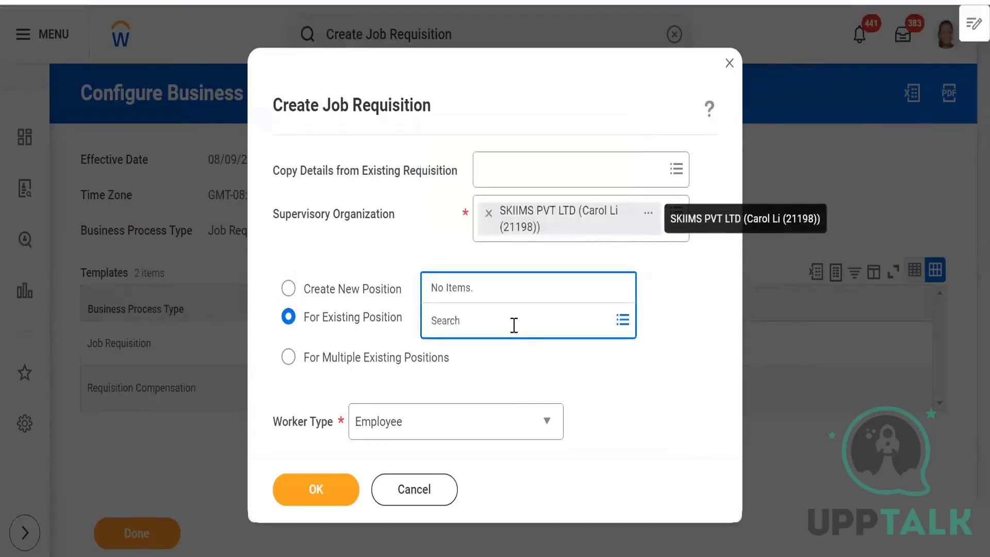
type("s")
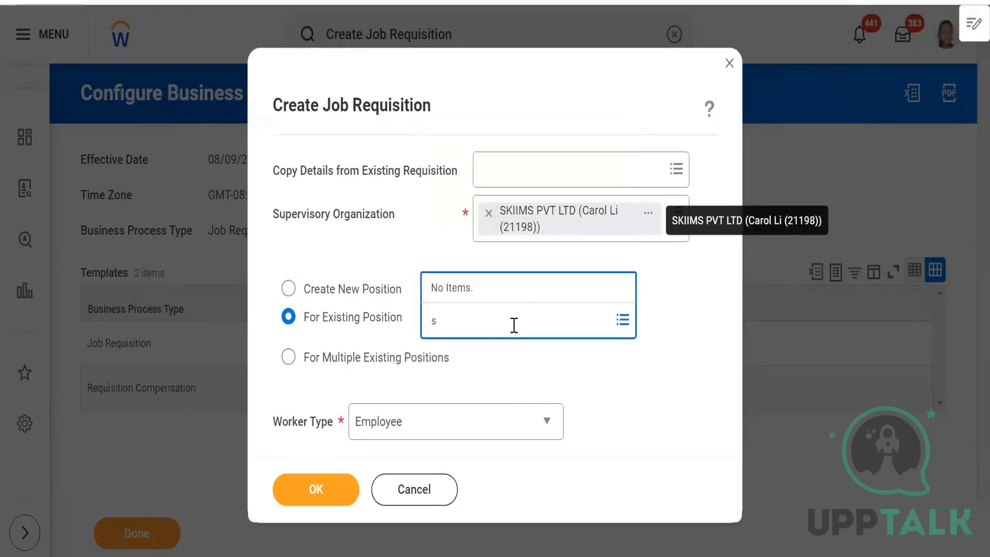
left_click(290, 290)
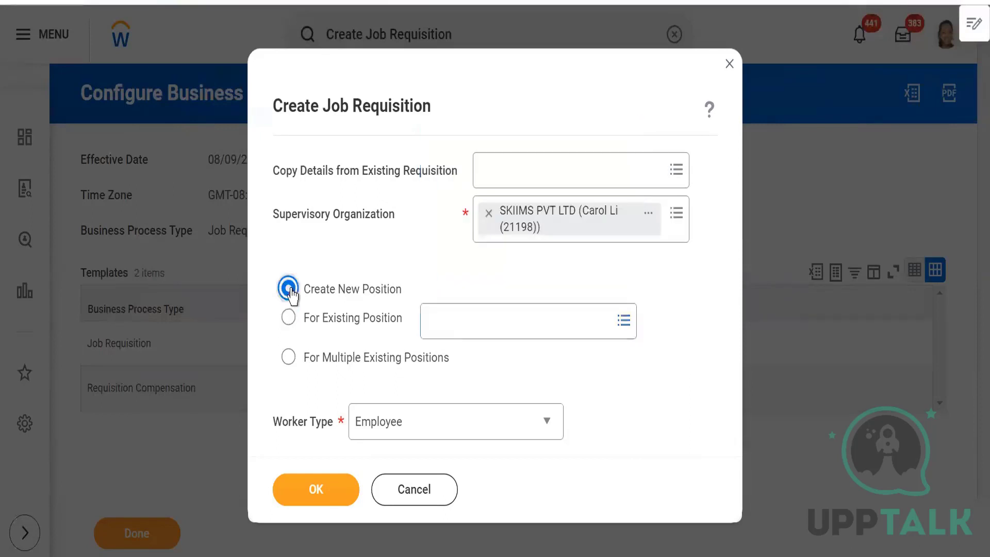
left_click(498, 318)
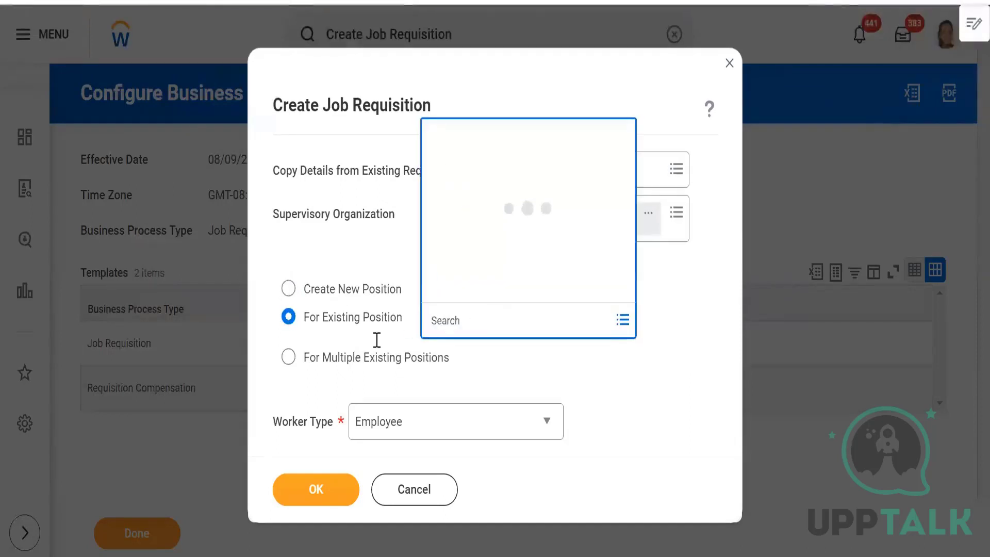
left_click(290, 289)
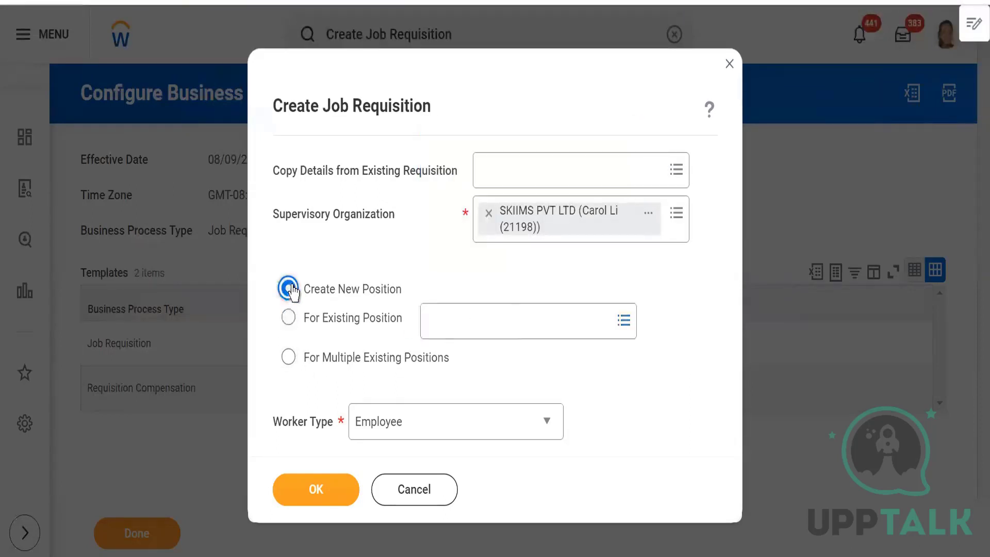
left_click(310, 499)
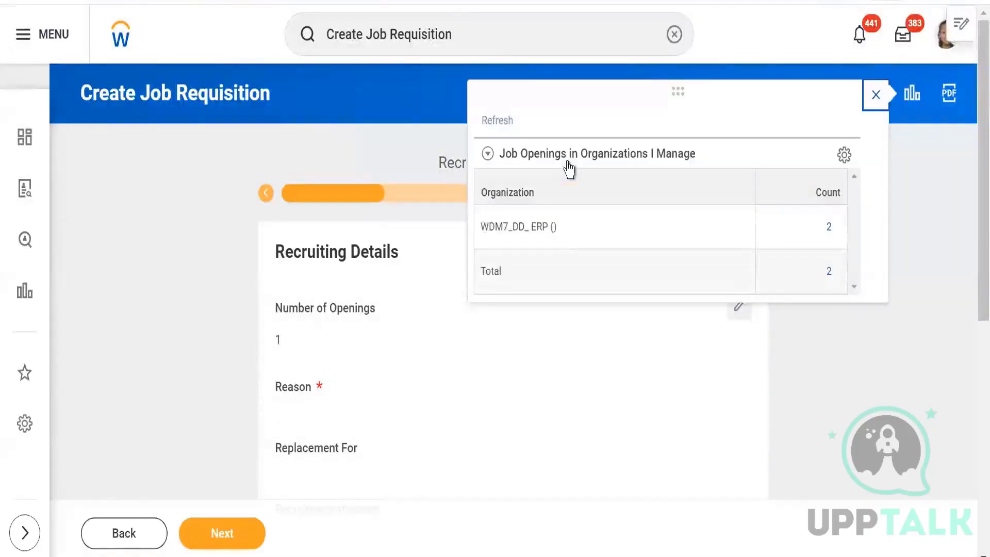
left_click(877, 98)
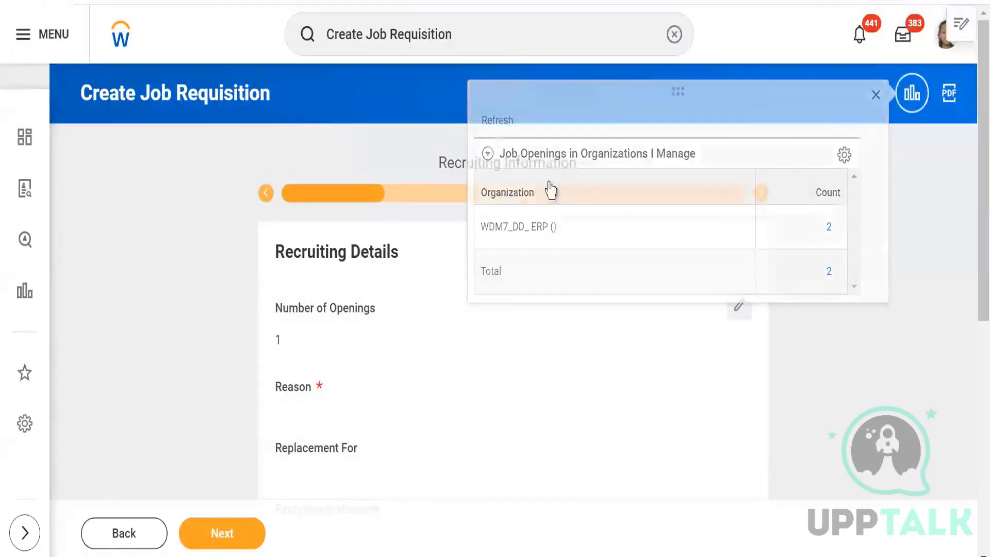
left_click(545, 170)
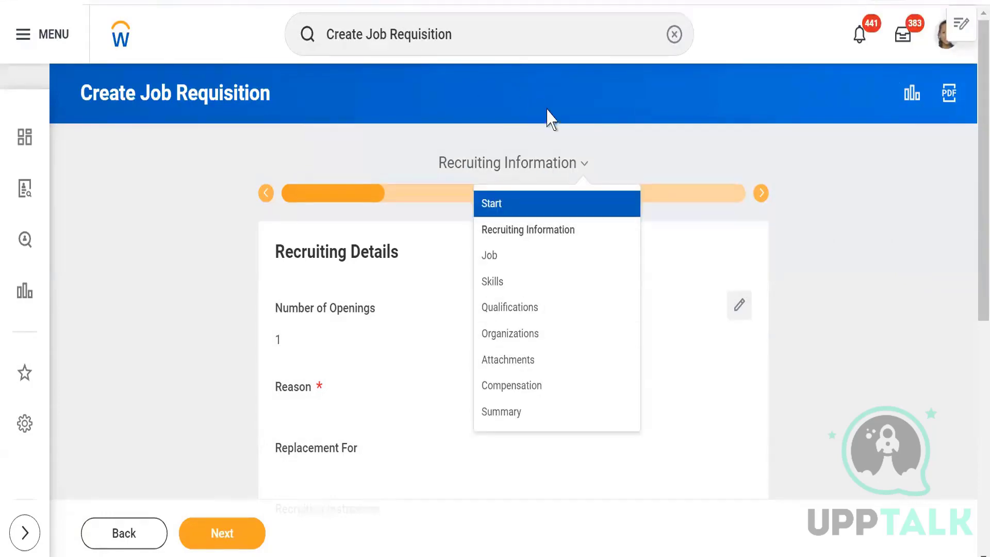
left_click(675, 35)
Open the Job Requisition template via View Business Process Template, searching 'job req'
left_click(405, 33)
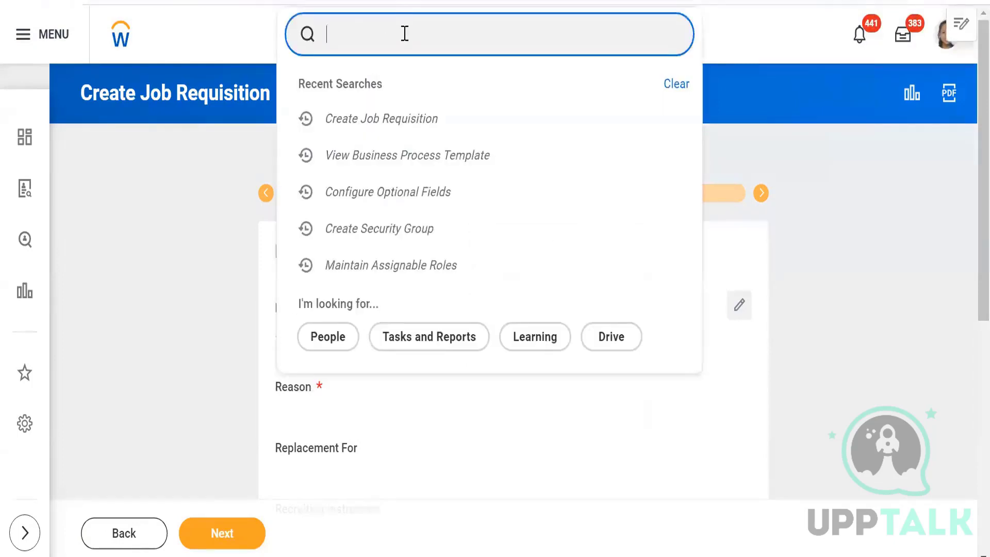
left_click(401, 163)
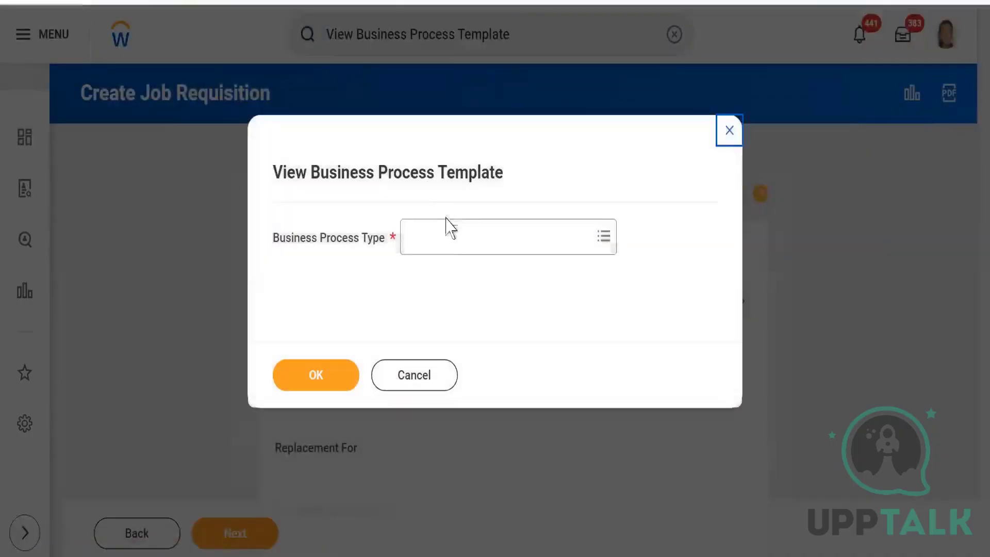
left_click(457, 232)
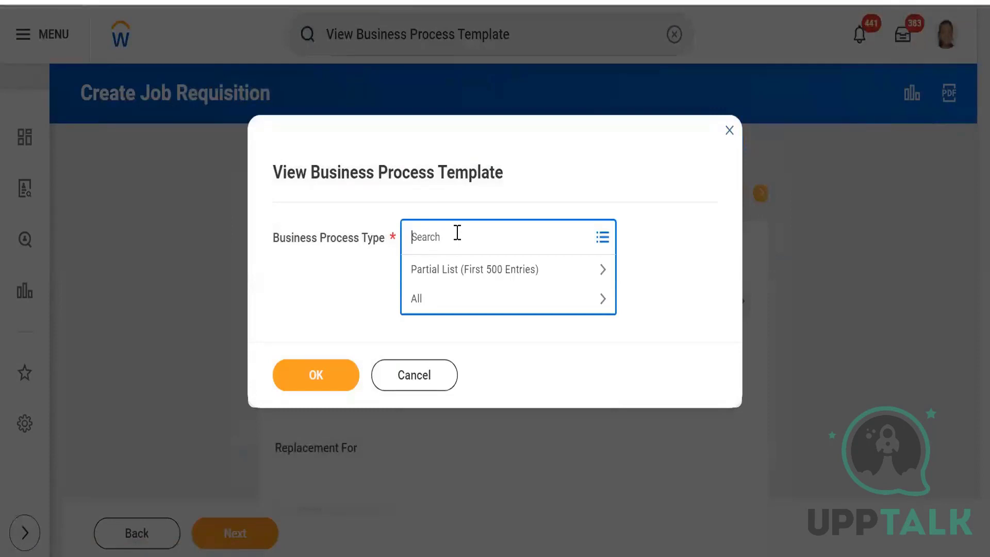
type("job requi")
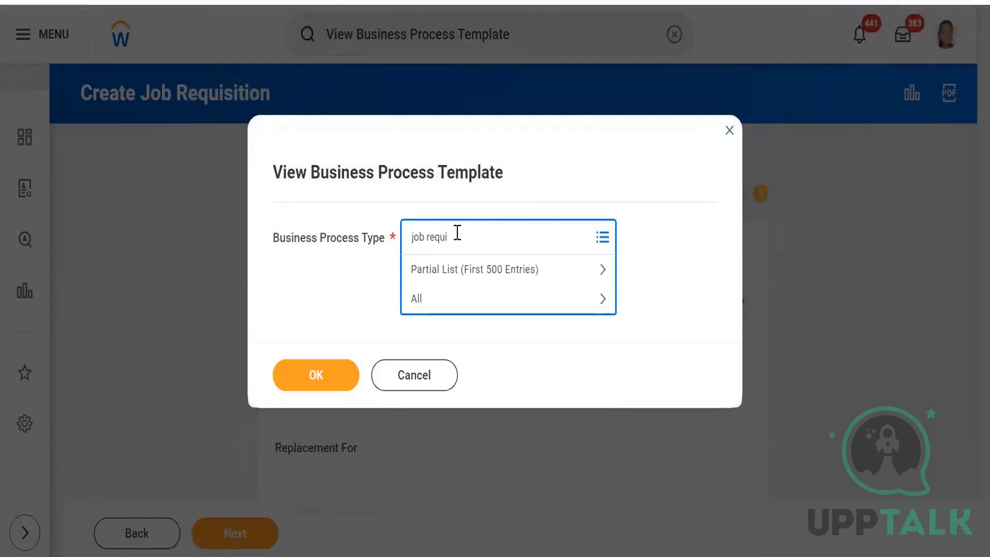
key("Return")
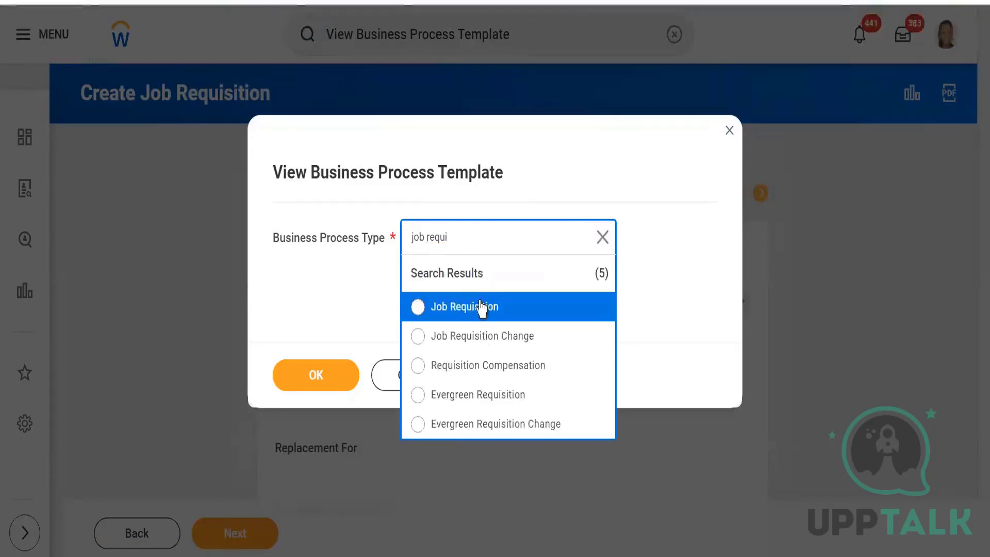
left_click(480, 308)
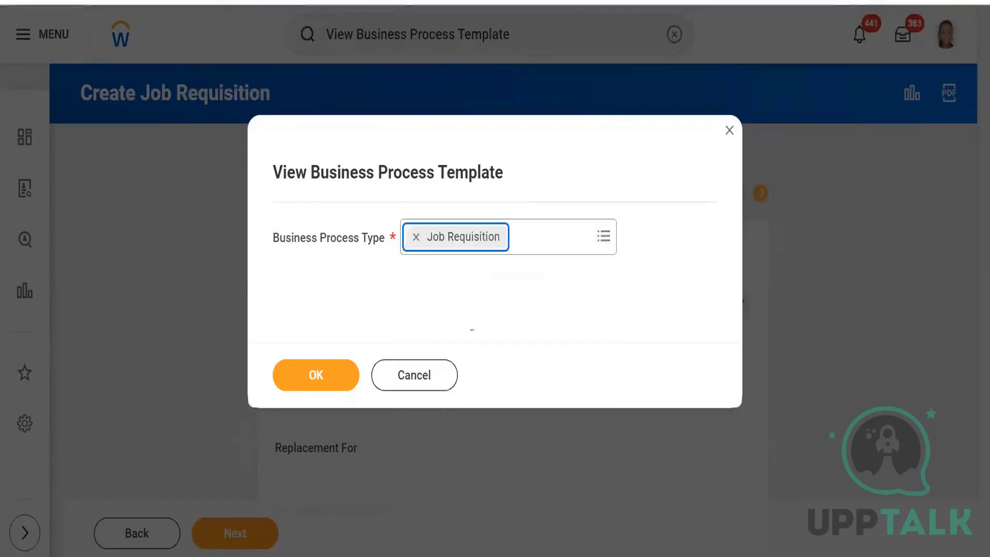
left_click(302, 381)
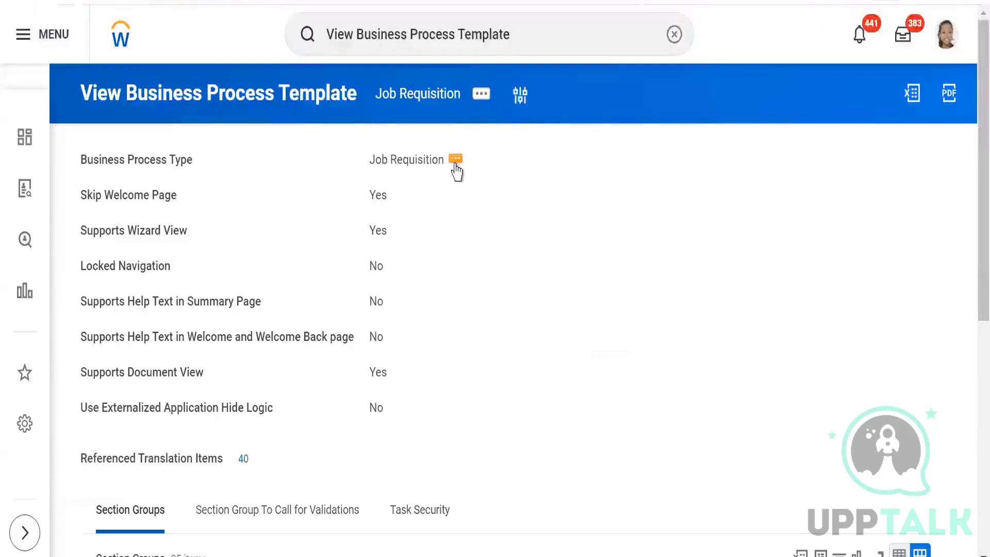
Delete the Requisition Compensation row from the Job Requisition consolidated template and save it
left_click(456, 160)
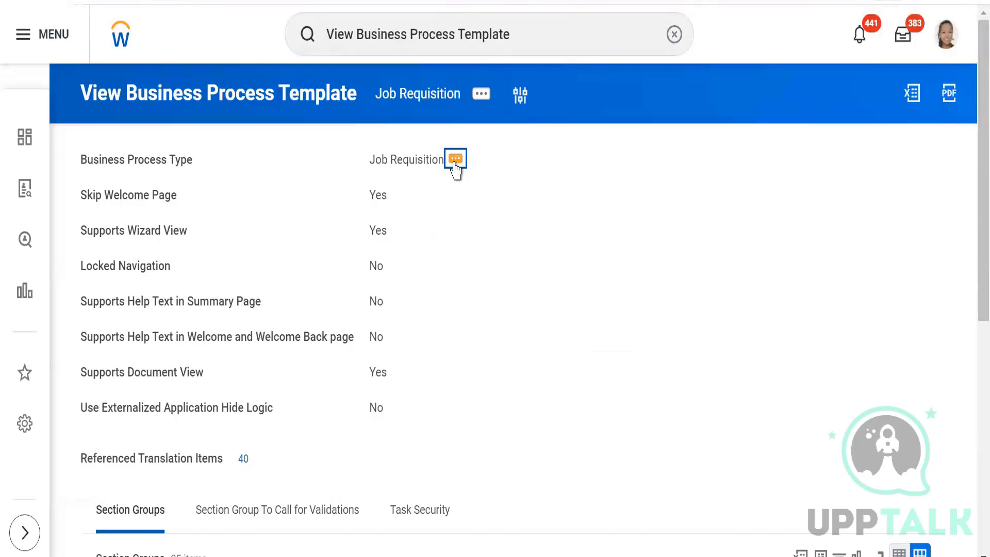
left_click(455, 159)
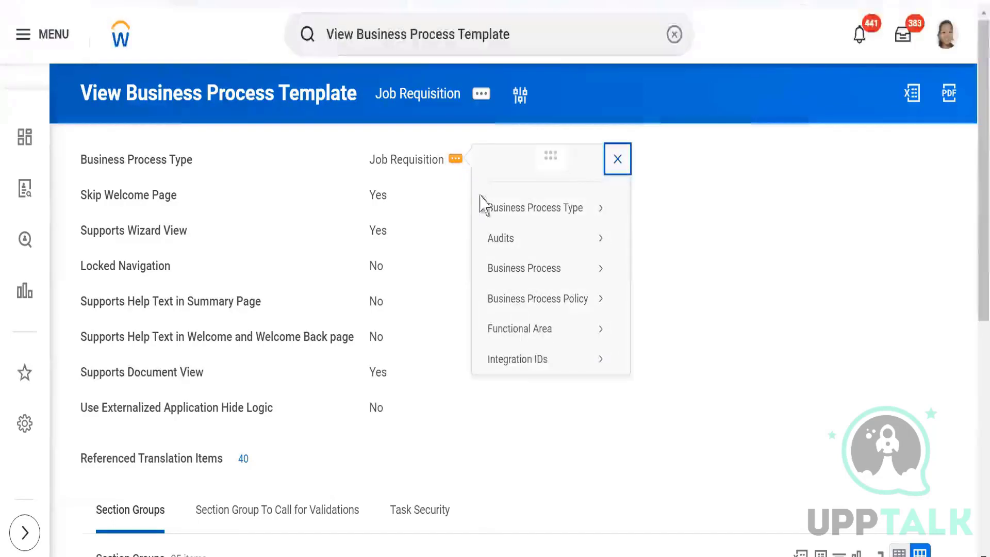
mouse_move(483, 207)
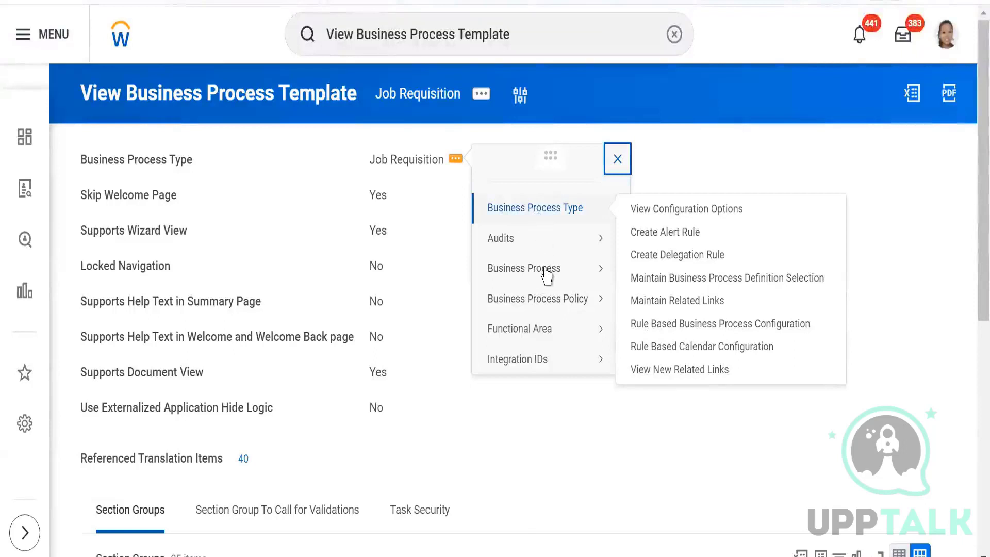
mouse_move(546, 281)
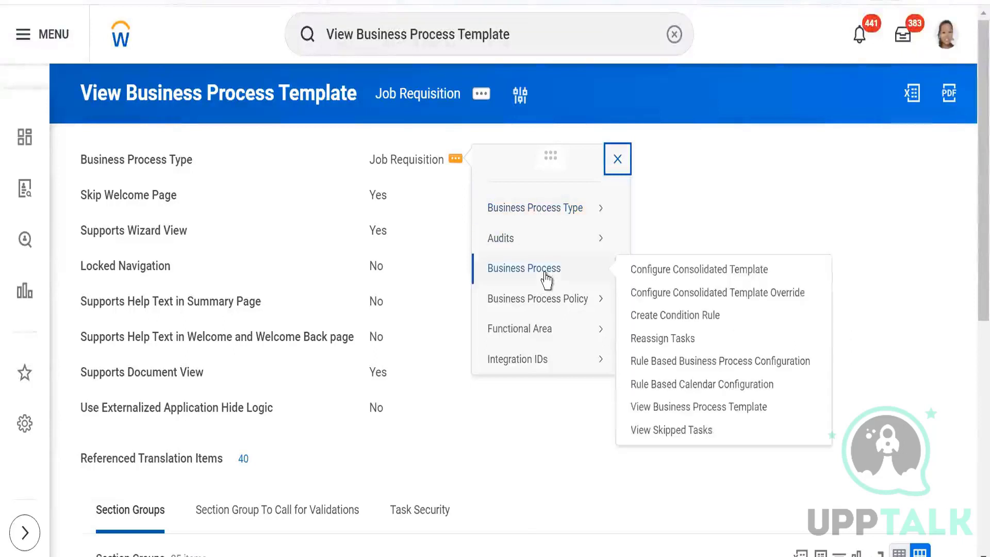
left_click(666, 269)
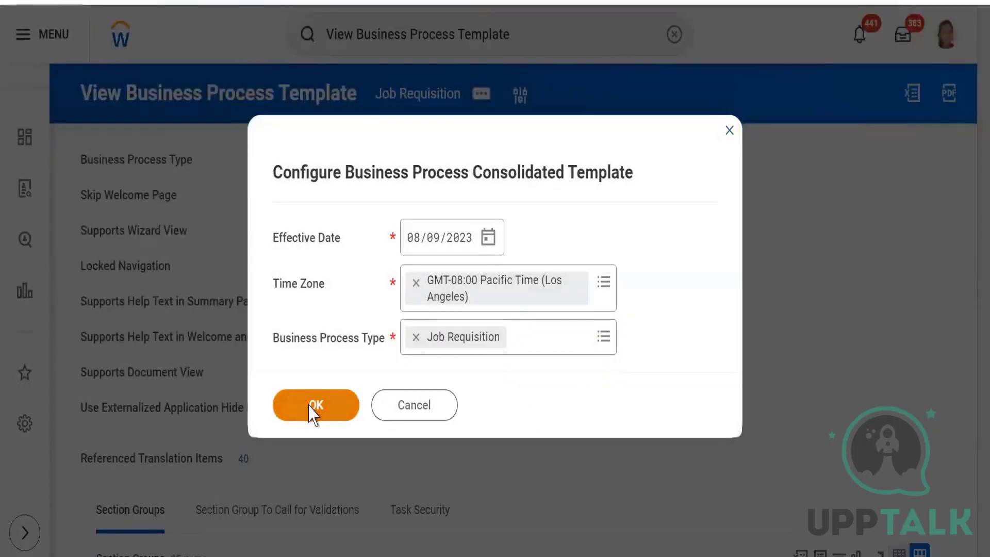
left_click(313, 409)
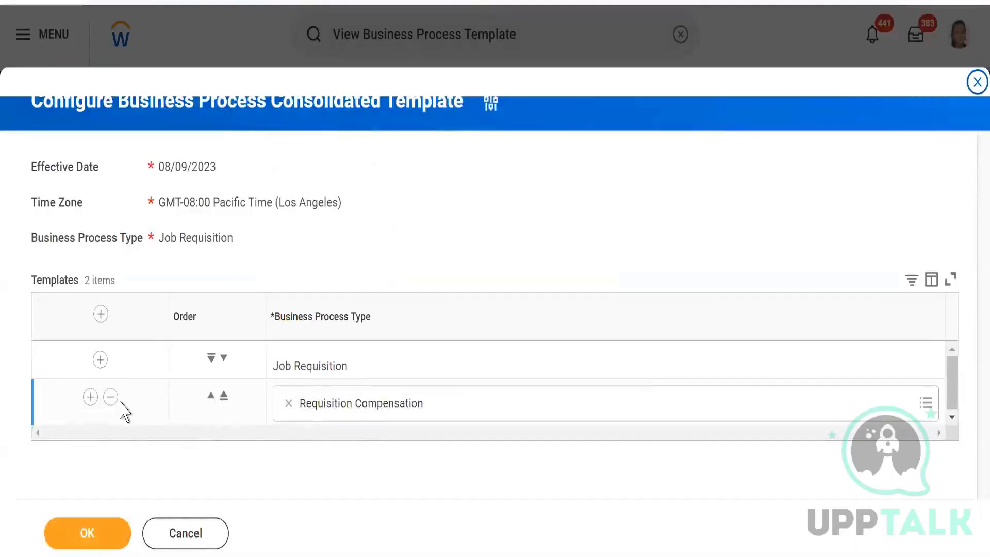
left_click(110, 397)
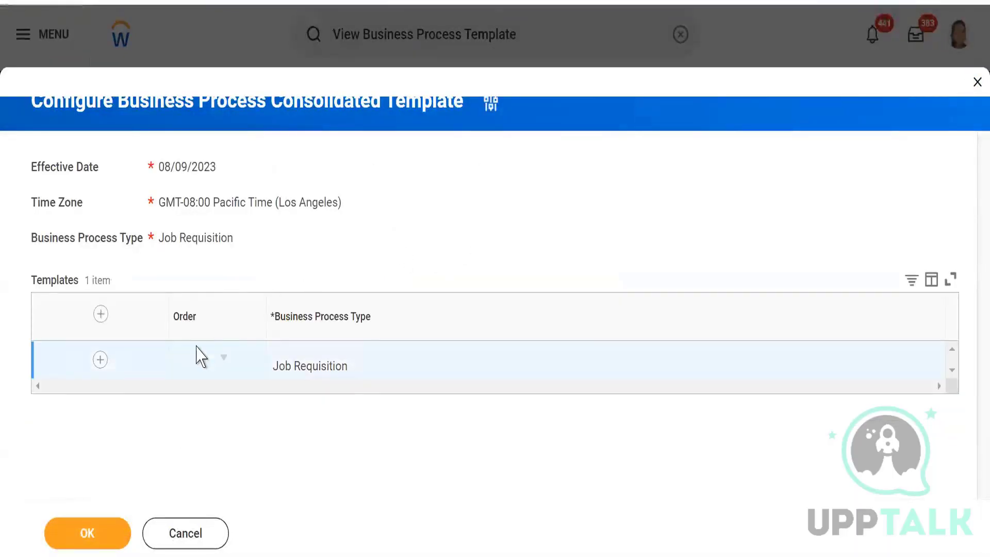
left_click(88, 537)
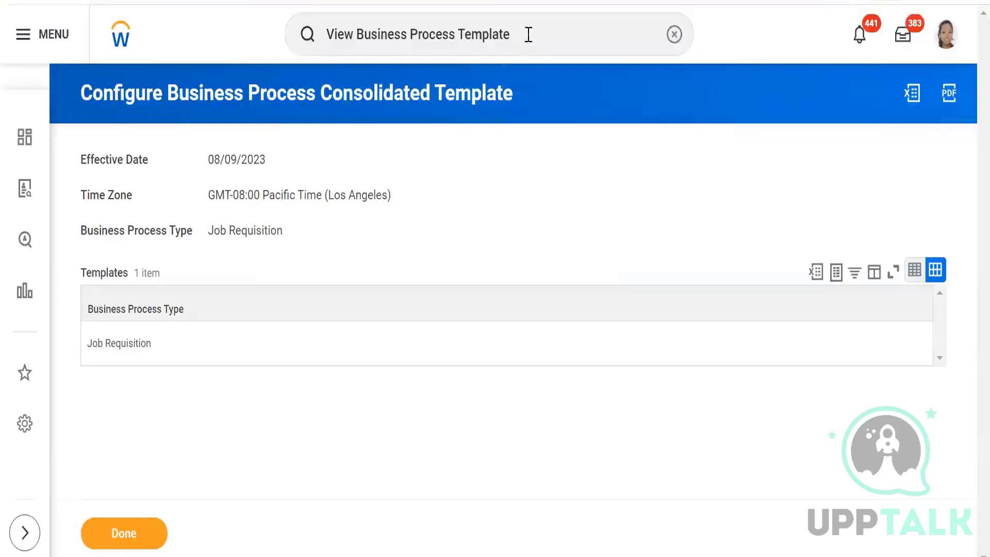
Start a Create Job Requisition for SKIIMS PVT LTD with Create New Position selected
left_click(674, 35)
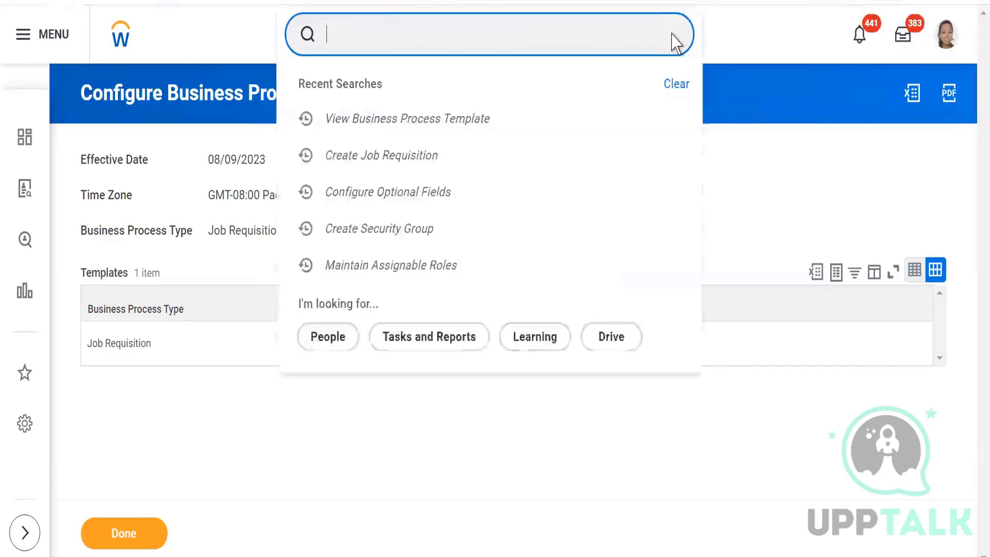
left_click(388, 157)
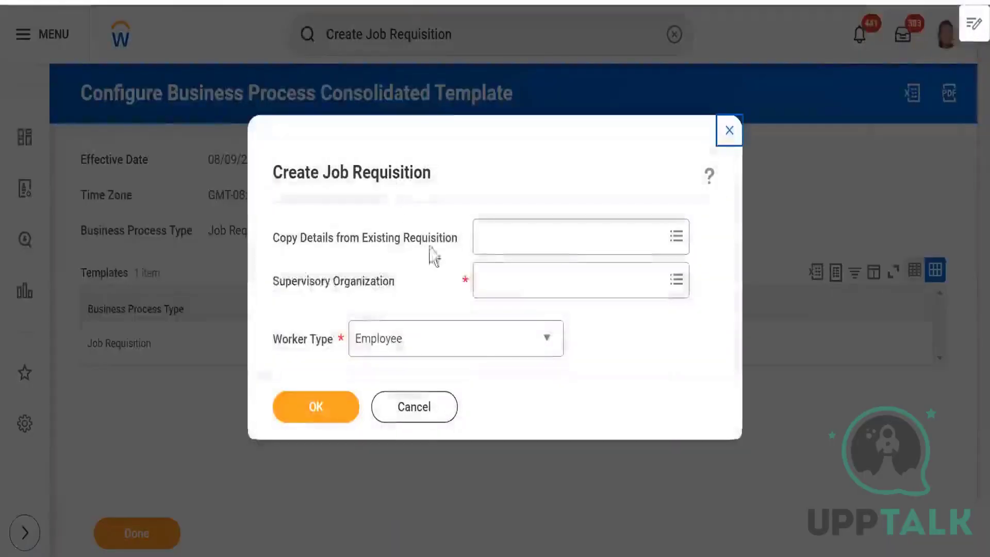
left_click(515, 280)
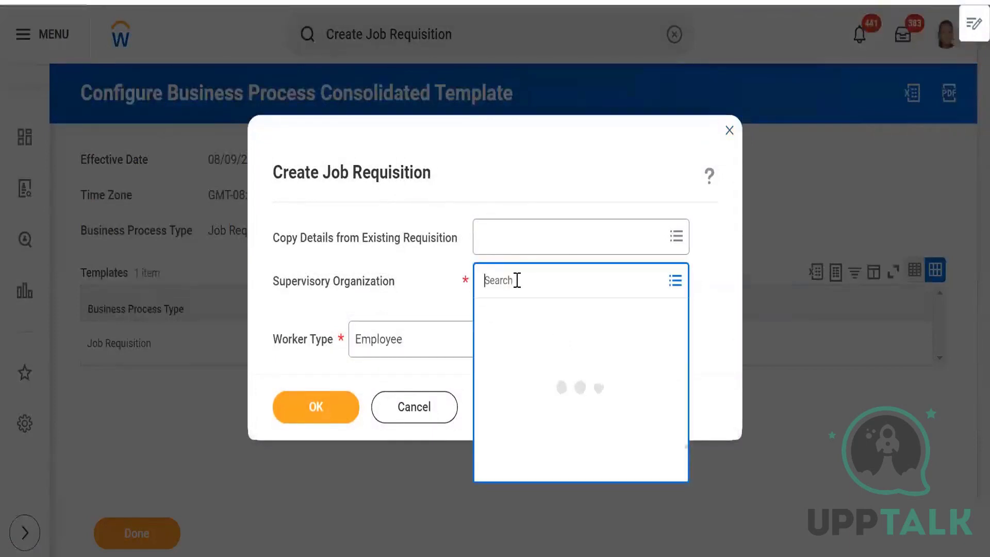
type("skiim")
key("Return")
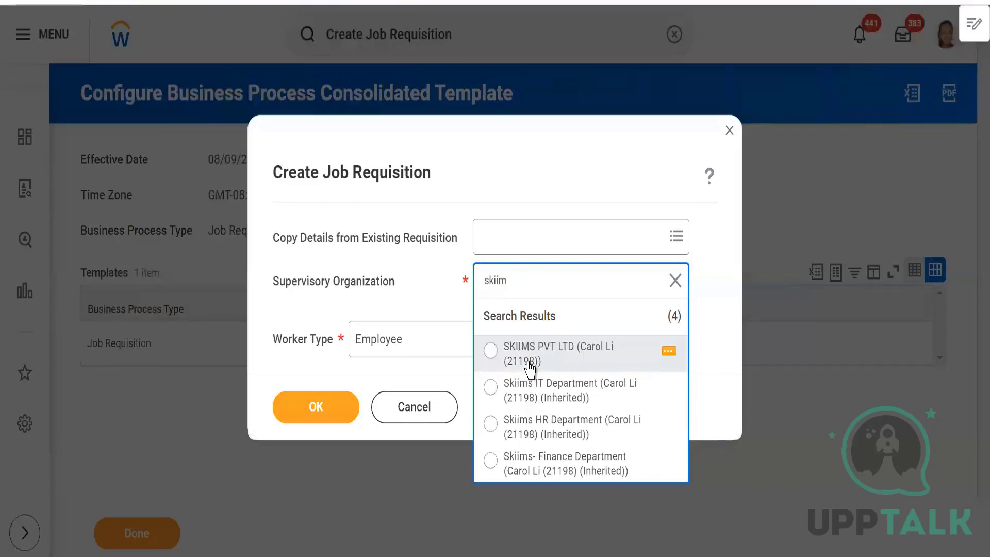
left_click(530, 362)
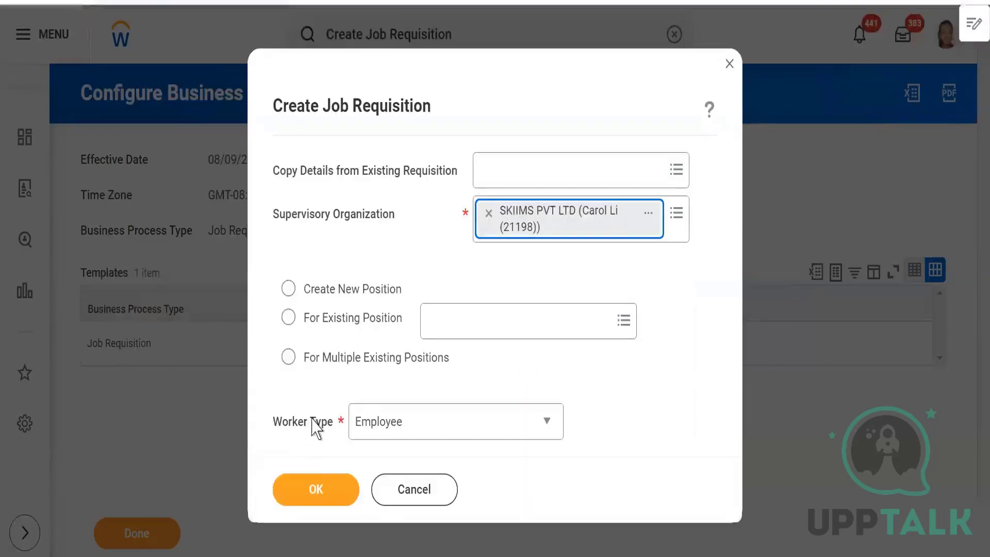
left_click(317, 492)
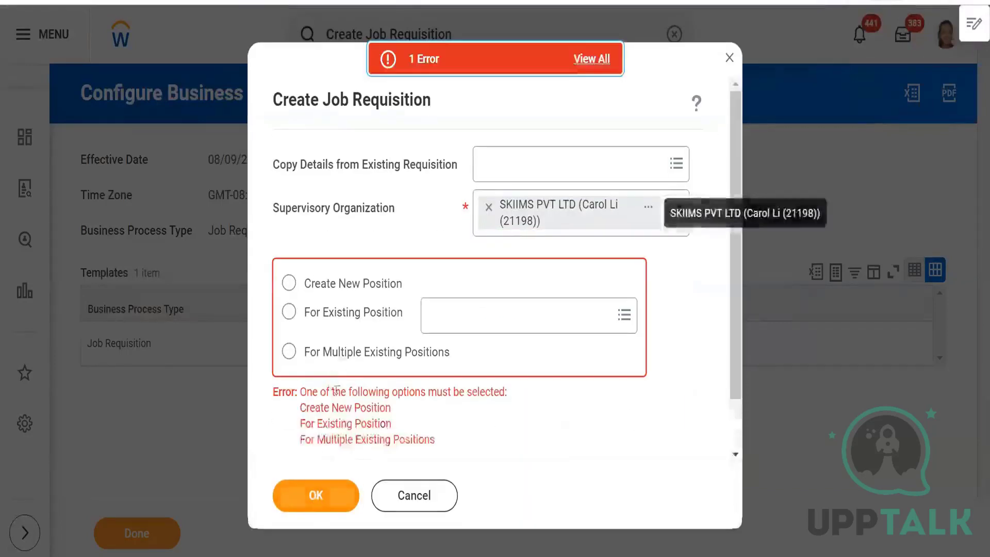
left_click(287, 285)
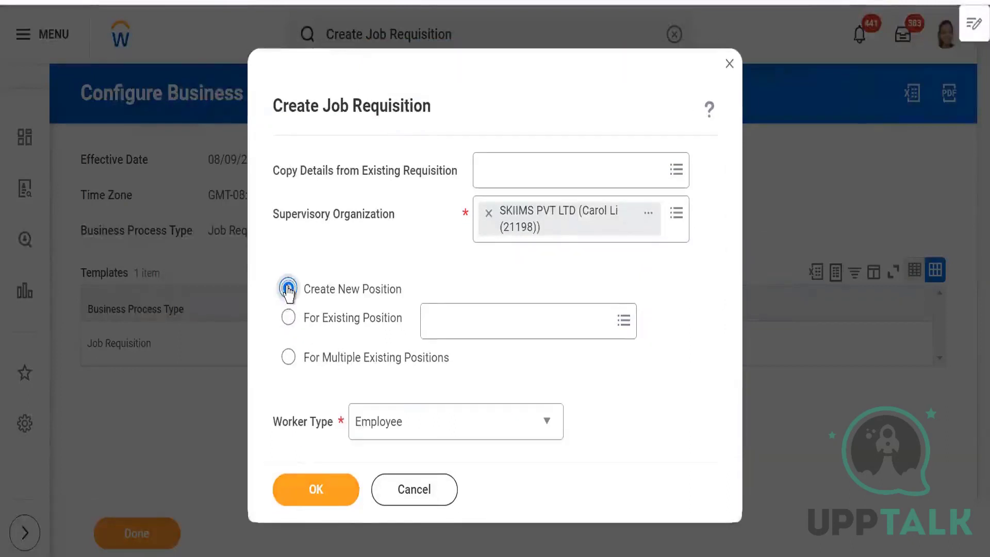
left_click(317, 493)
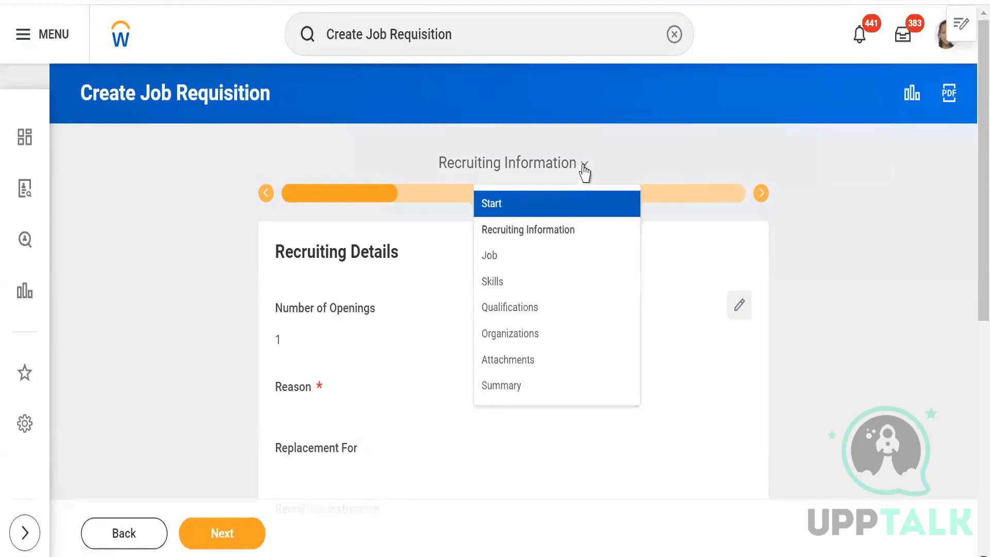
Jump to the Summary step, then cancel the job requisition and consolidated template prompts
left_click(531, 384)
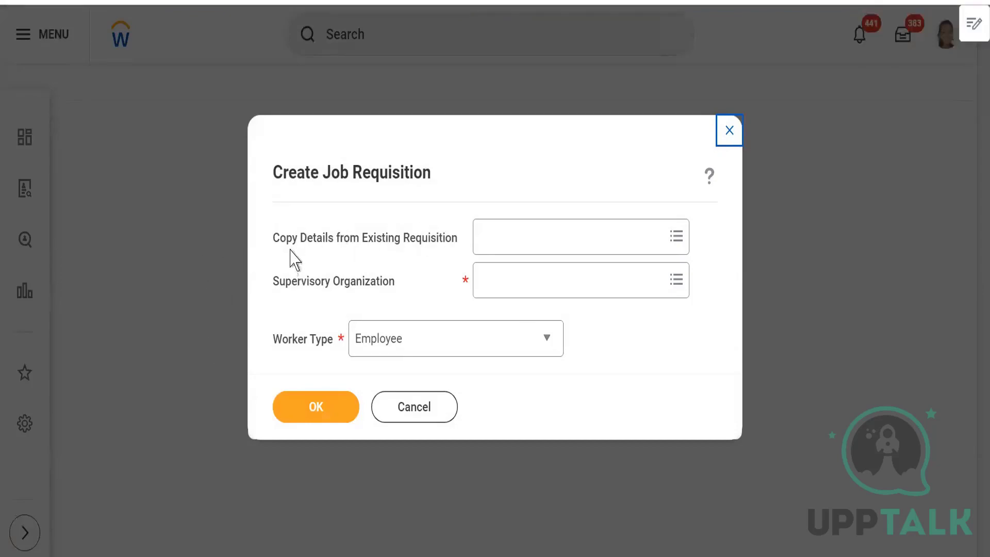
left_click(401, 411)
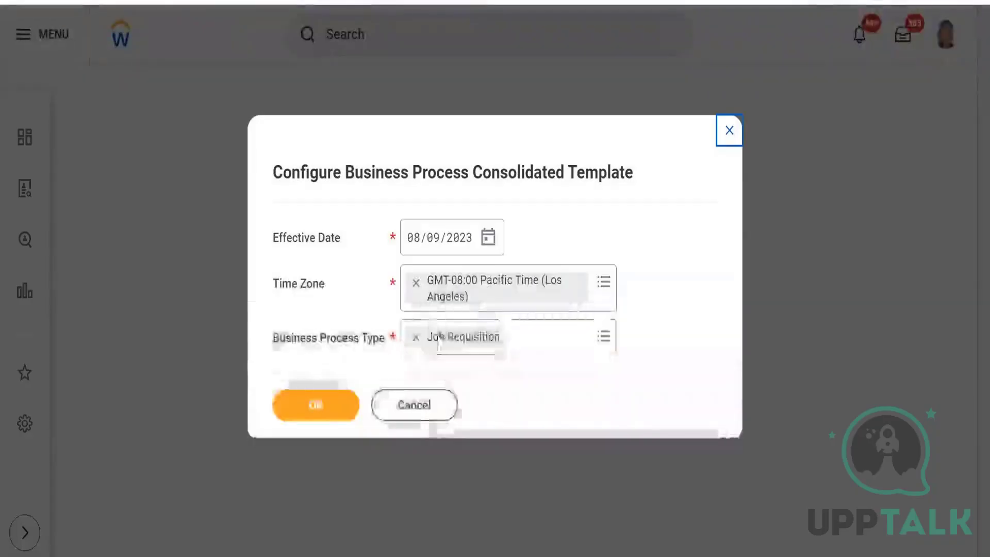
left_click(419, 407)
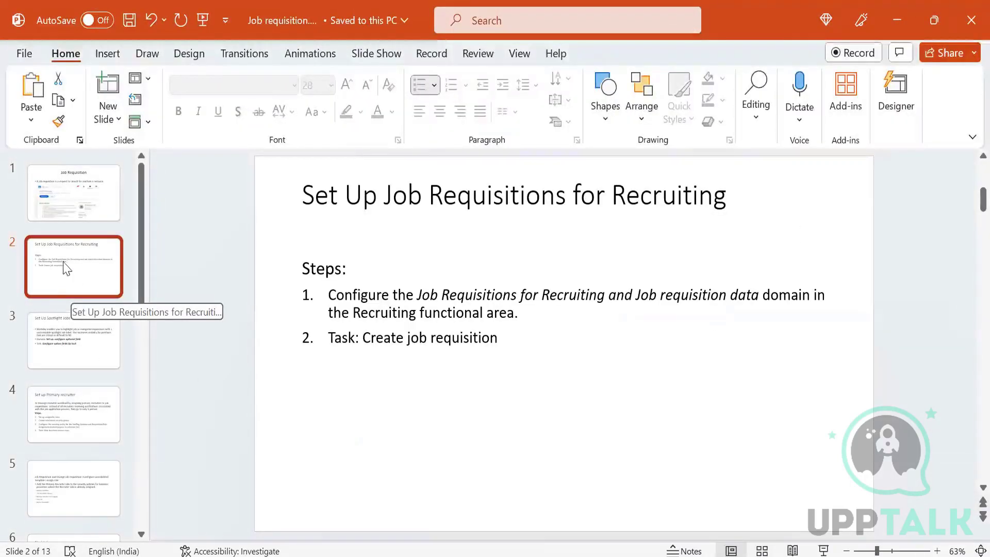
Display slide 2, 'Set Up Job Requisitions for Recruiting', from the thumbnail pane
left_click(68, 332)
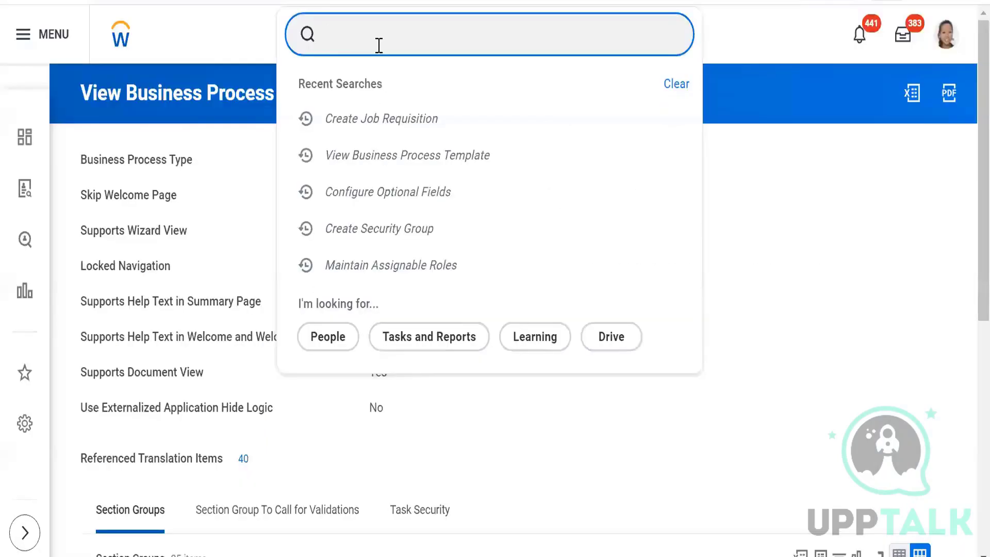
Open SKIIMS PVT LTD from a 'skiims' search, then change the search to 'BP:skiims'
type("skiims")
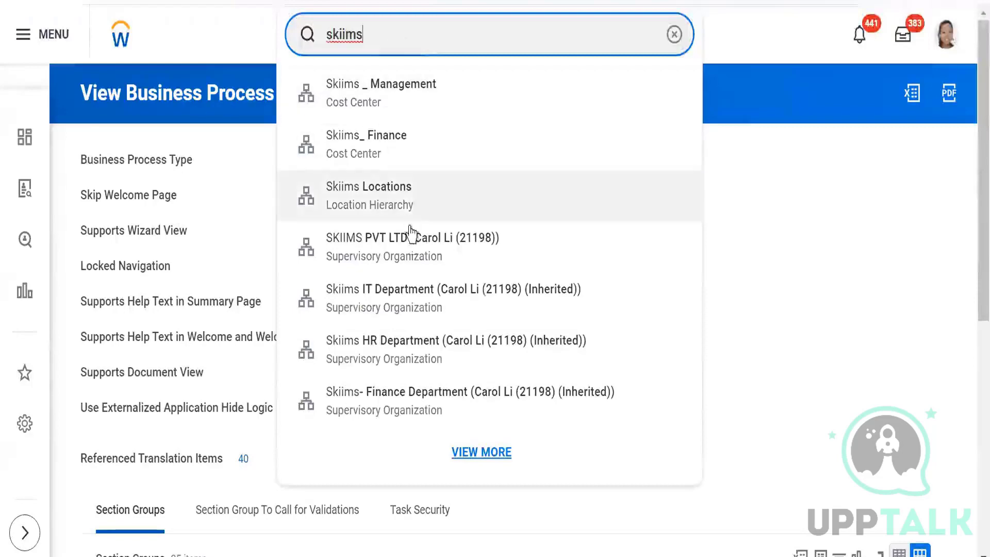
left_click(405, 247)
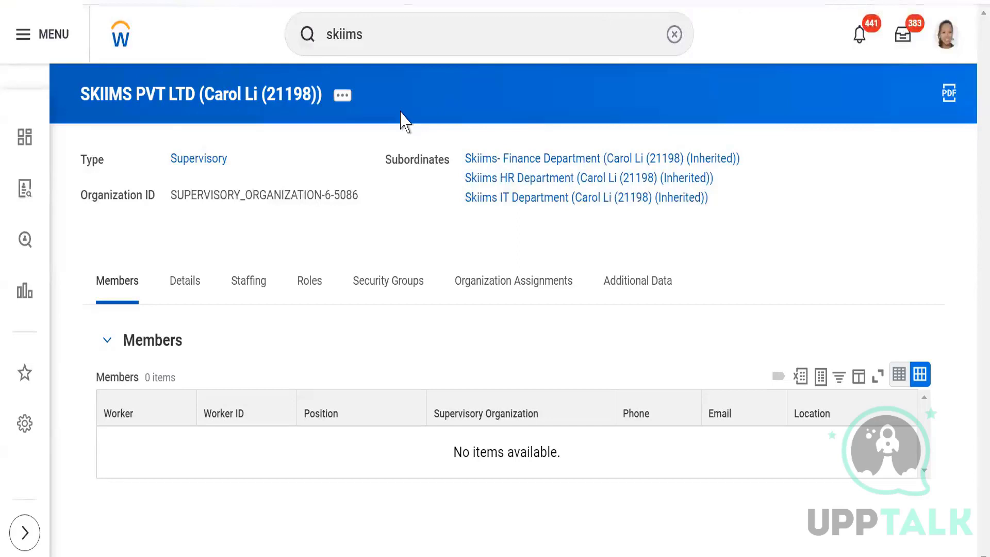
left_click(387, 40)
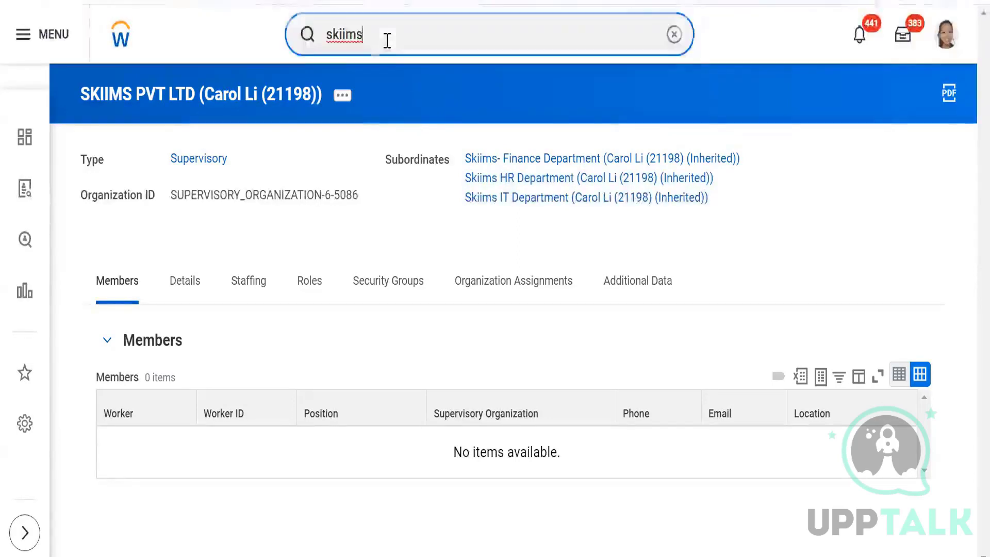
key("Left")
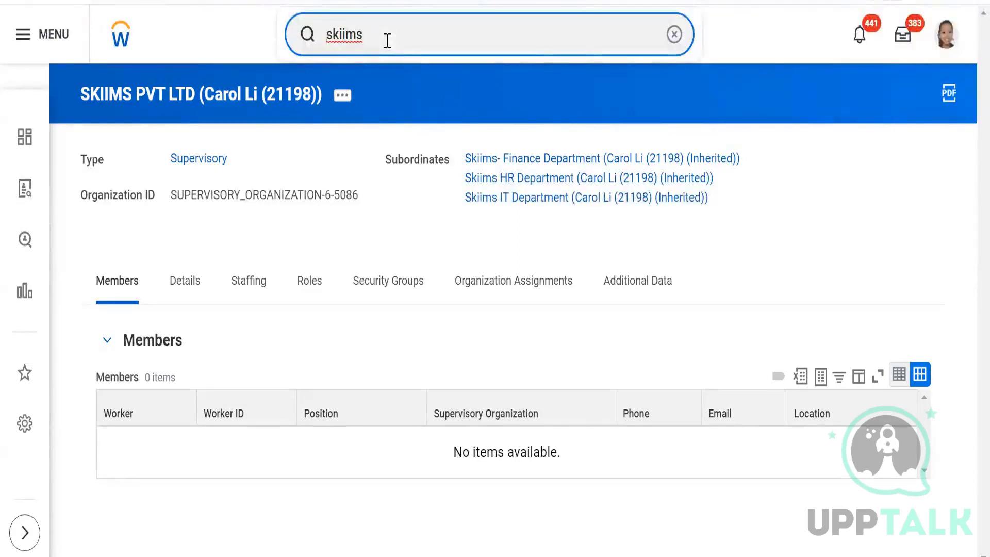
key("Home")
type("BP:")
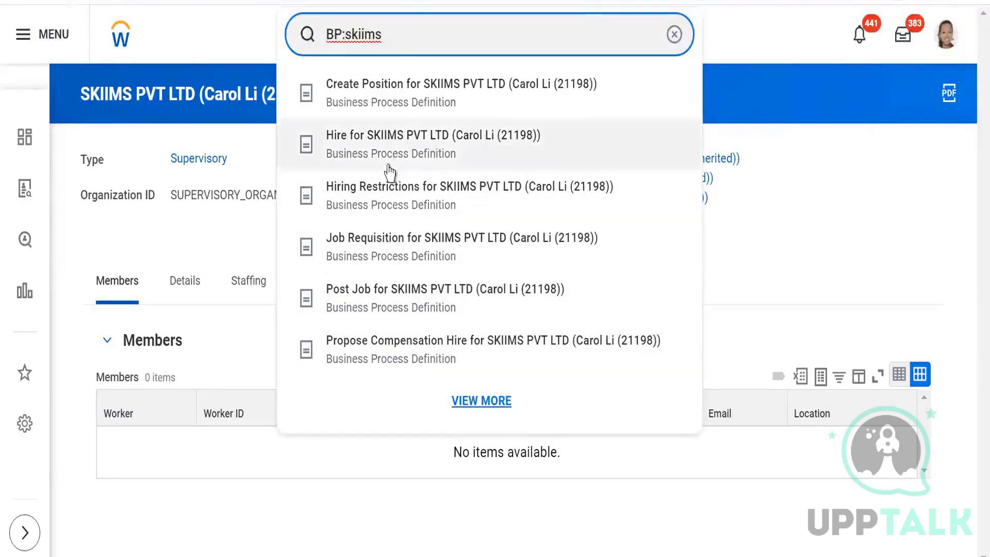
Open the SKIIMS PVT LTD Job Requisition process and review its six steps, through Assign Roles and Post Job
left_click(380, 254)
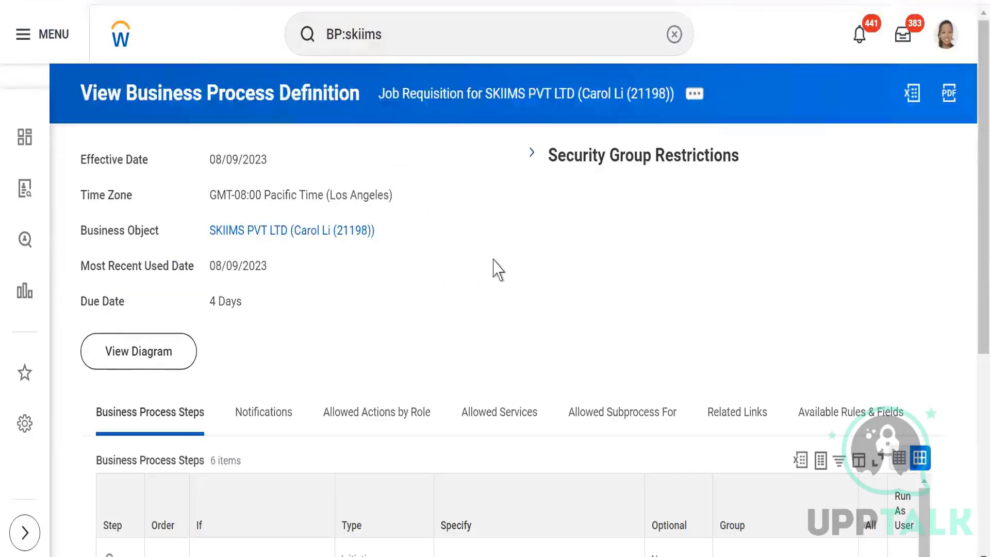
scroll(495, 270, "down", 5)
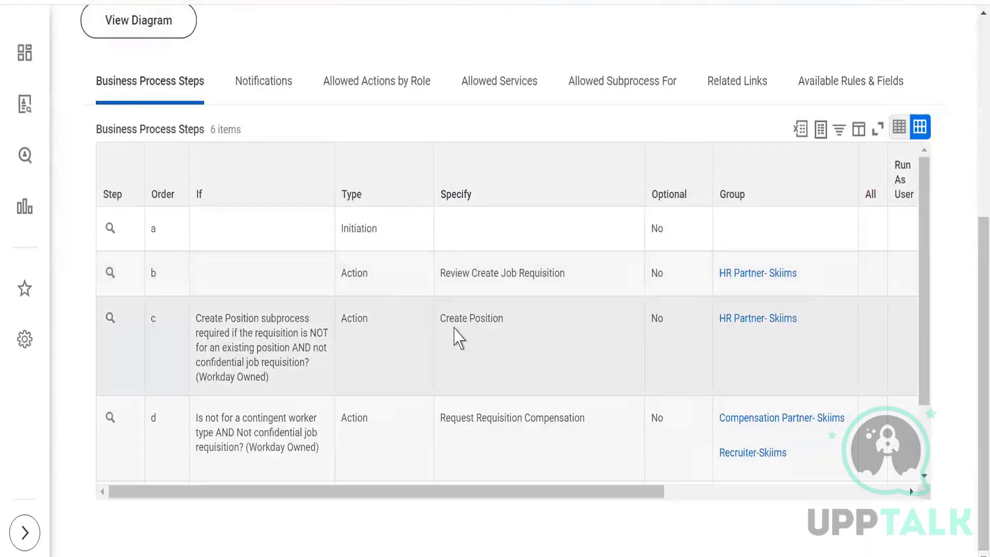
scroll(516, 392, "down", 2)
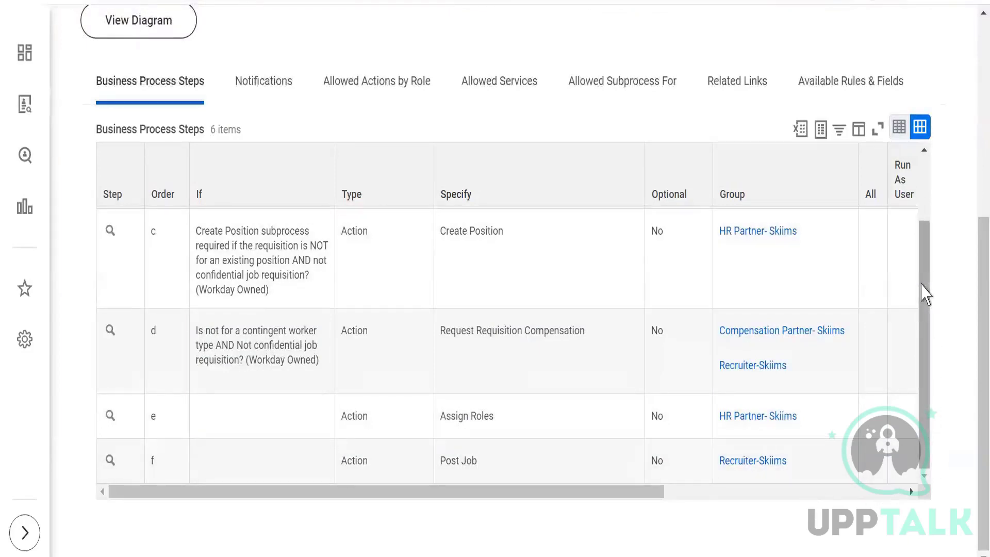
left_click_drag(921, 283, 920, 248)
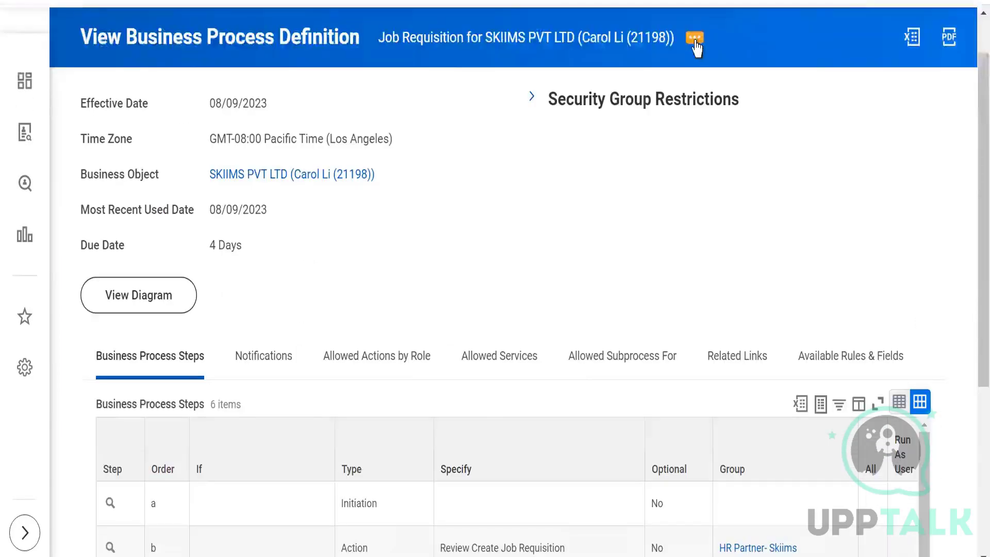
Edit the Job Requisition business process policy to see who can start Create Job Requisition
left_click(691, 46)
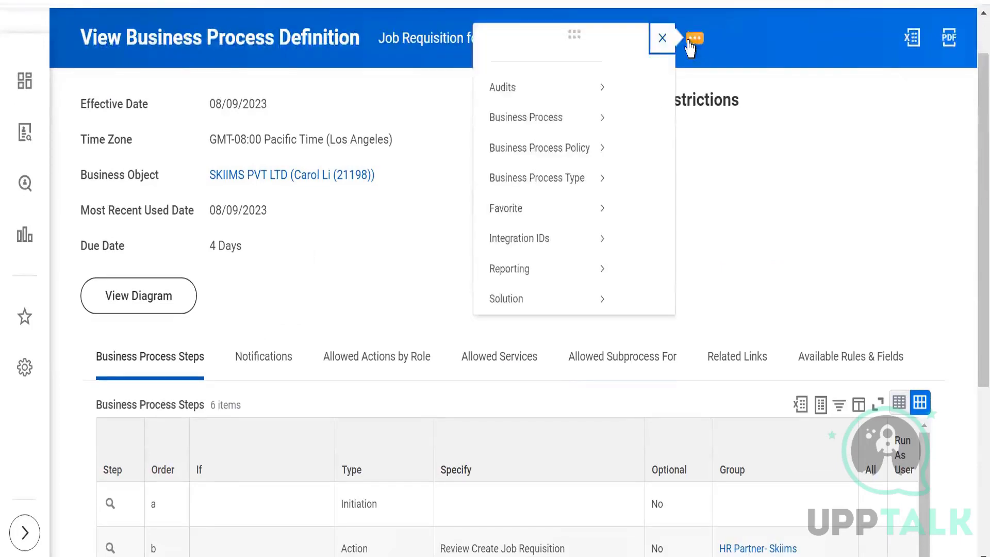
mouse_move(157, 173)
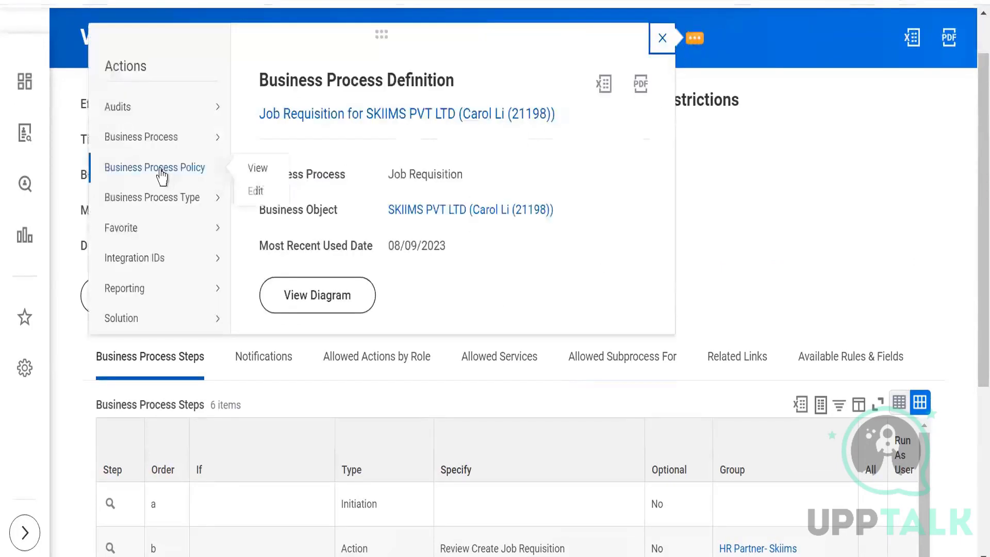
left_click(255, 192)
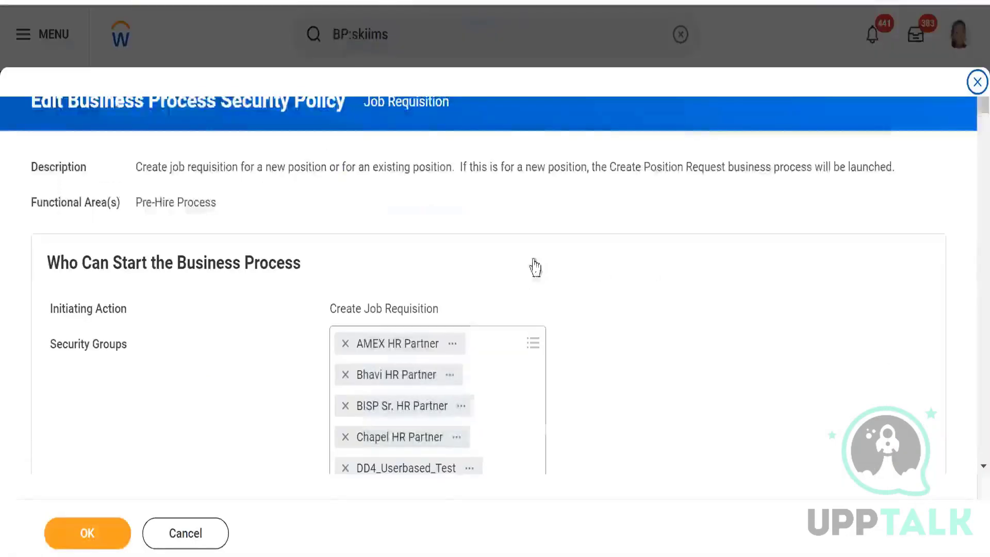
scroll(535, 267, "down", 3)
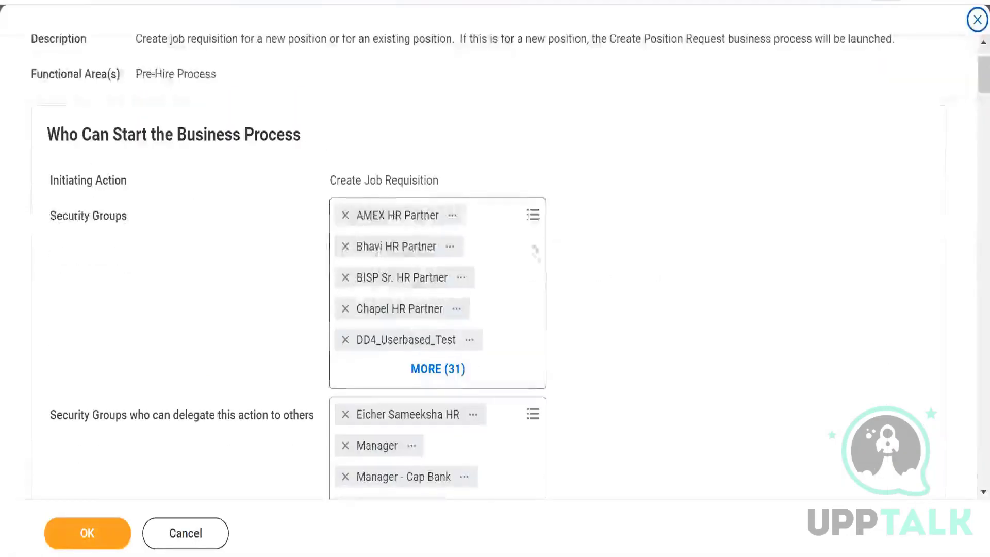
left_click(533, 219)
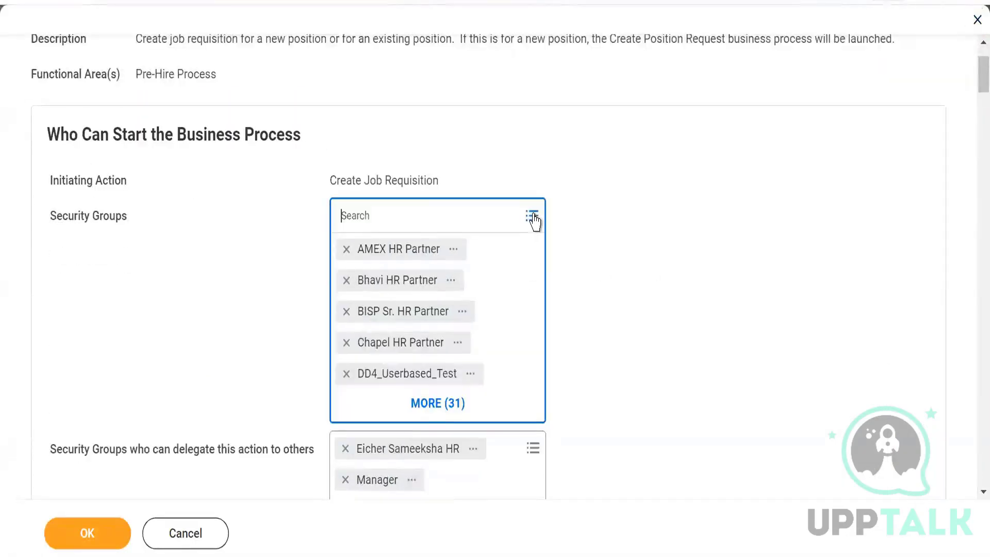
type("skiims")
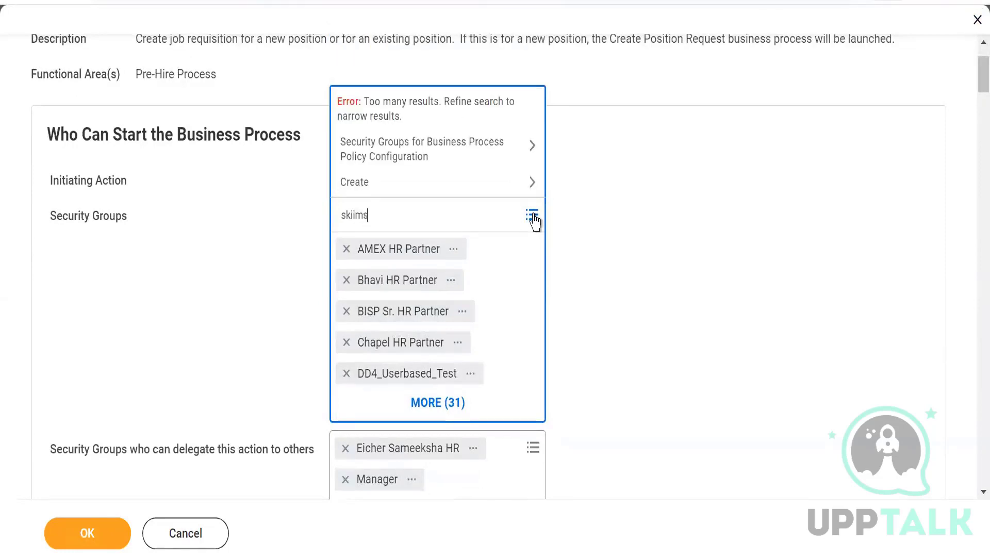
key("Return")
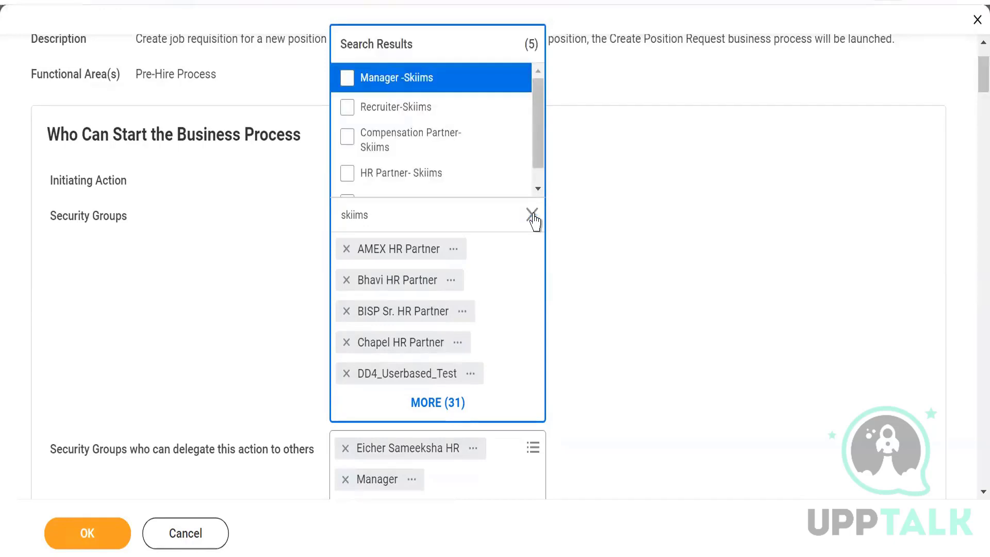
left_click(538, 189)
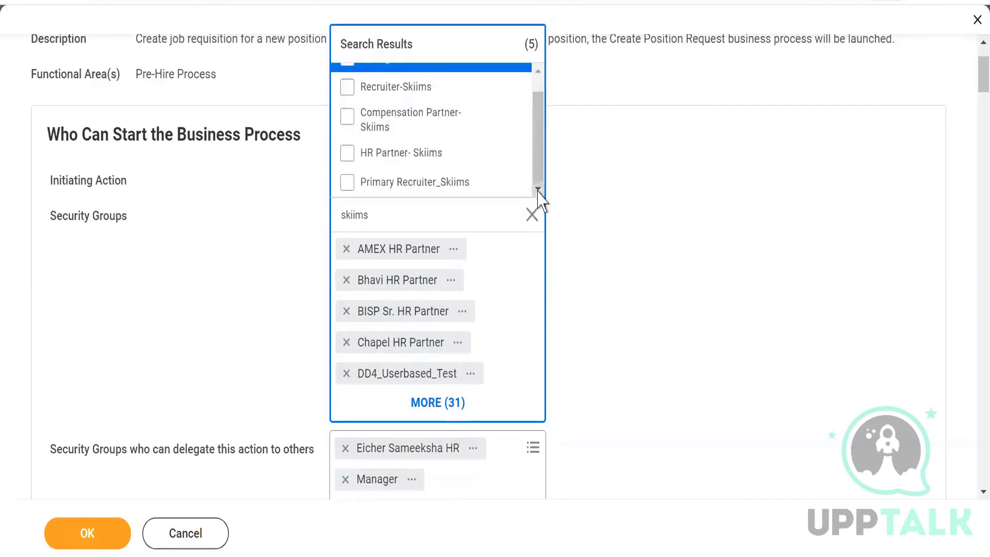
left_click_drag(538, 168, 539, 143)
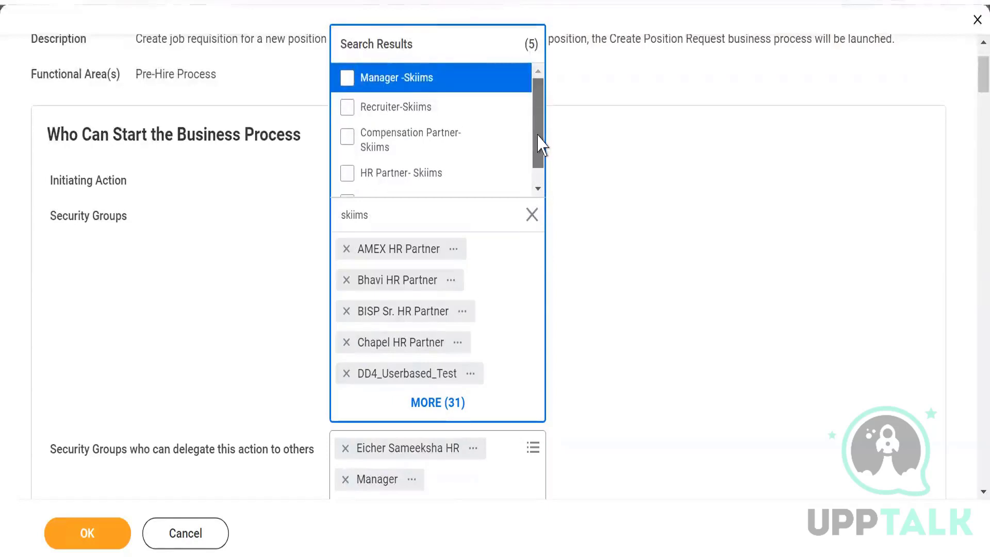
left_click(697, 206)
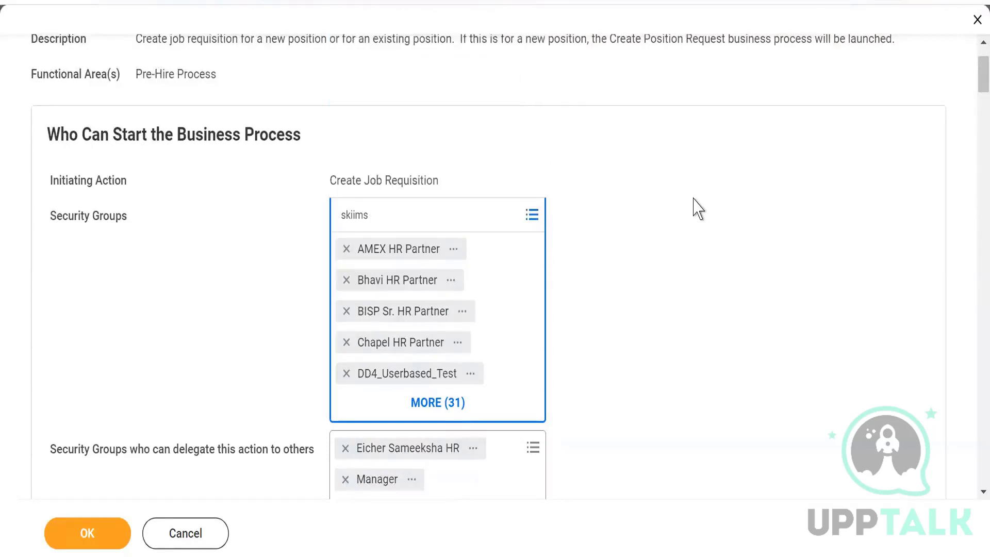
scroll(660, 268, "down", 6)
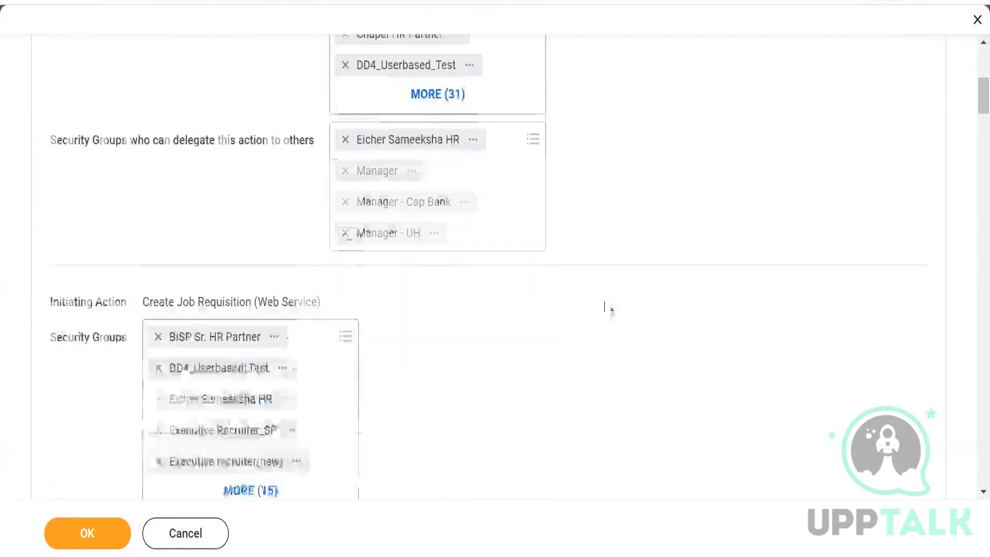
scroll(604, 304, "down", 2)
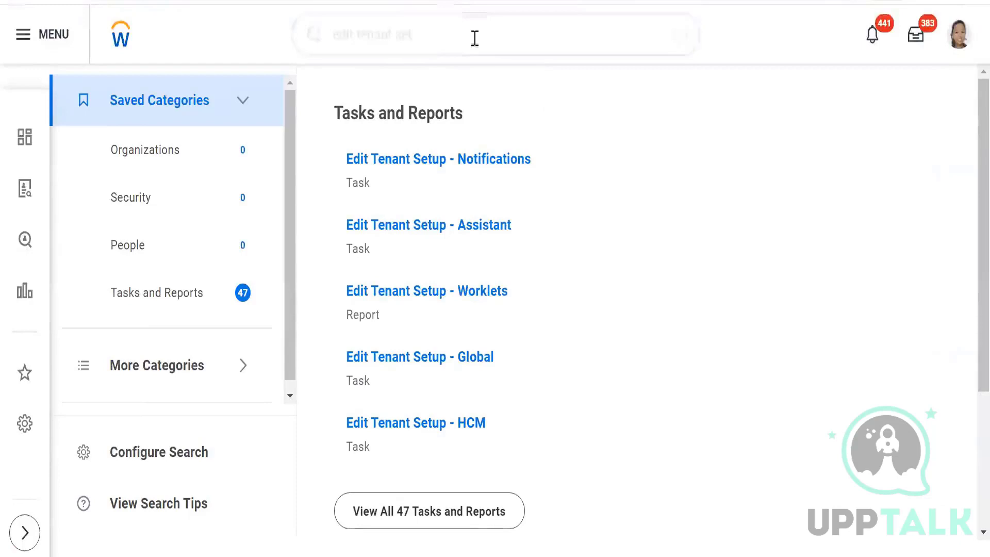
Replace the old search text with a Workday search for 'BP:Skiim'
left_click(473, 37)
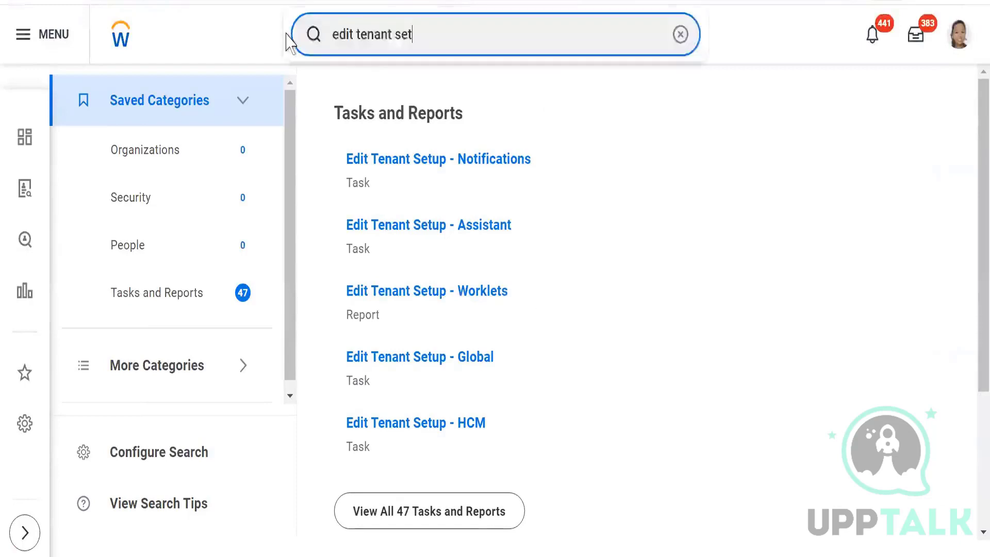
key("ctrl+a")
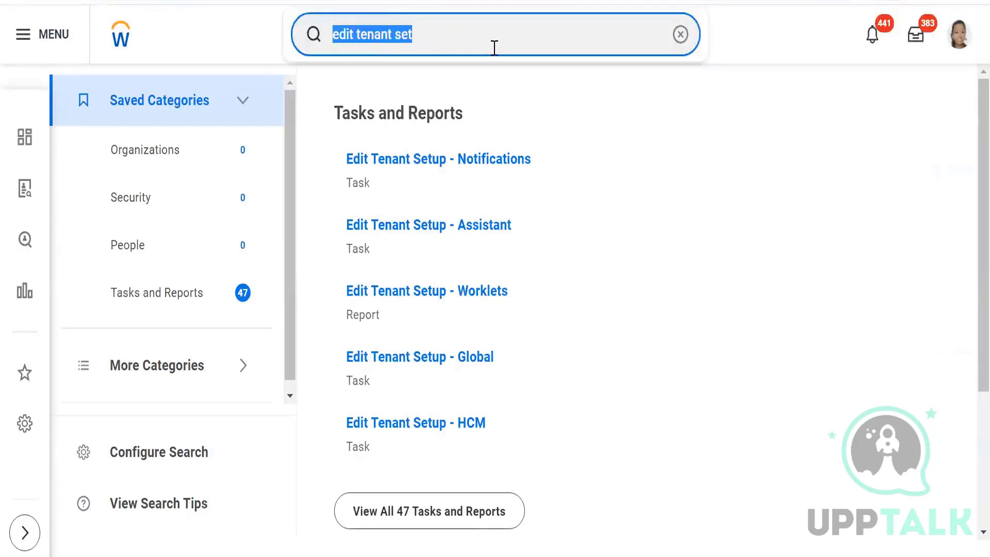
key("BackSpace")
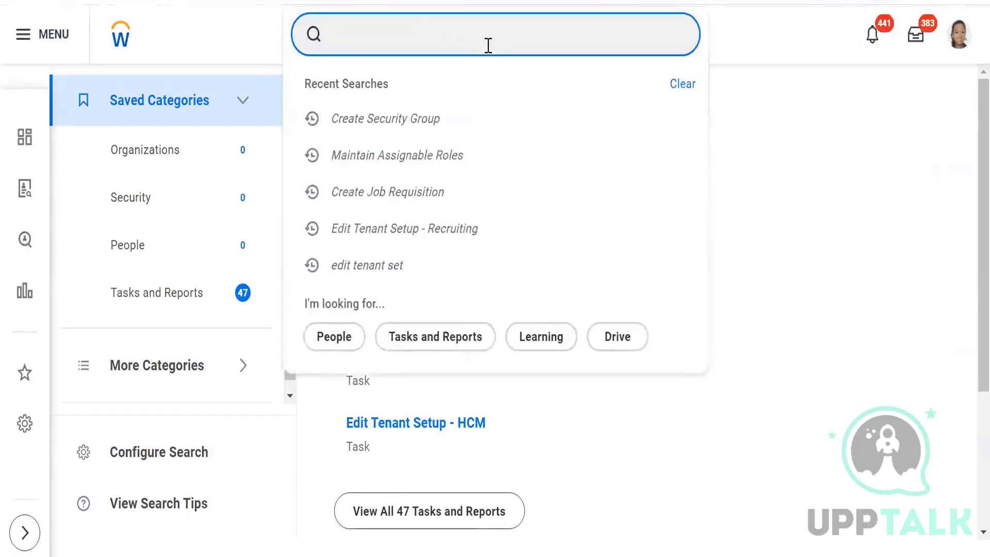
type("BP:")
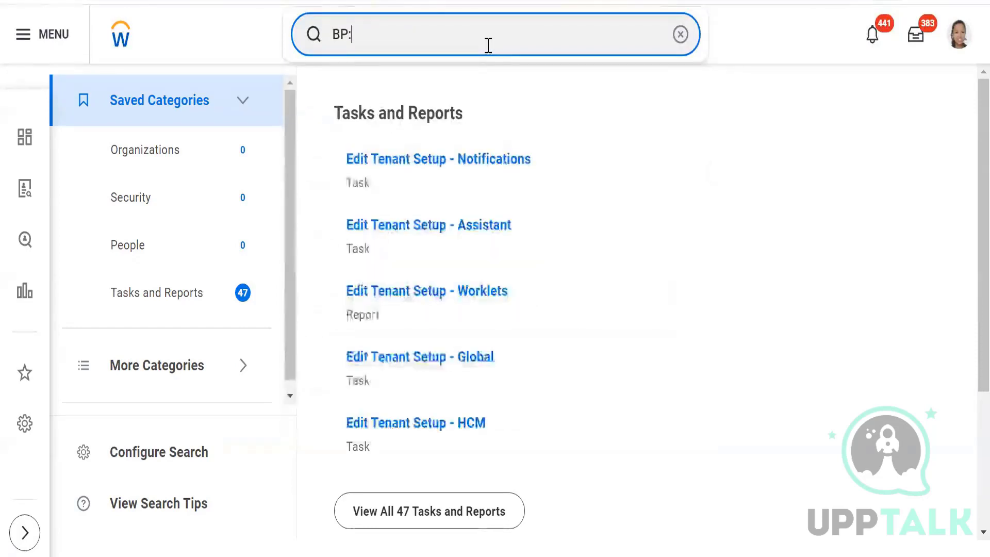
type("Skiim")
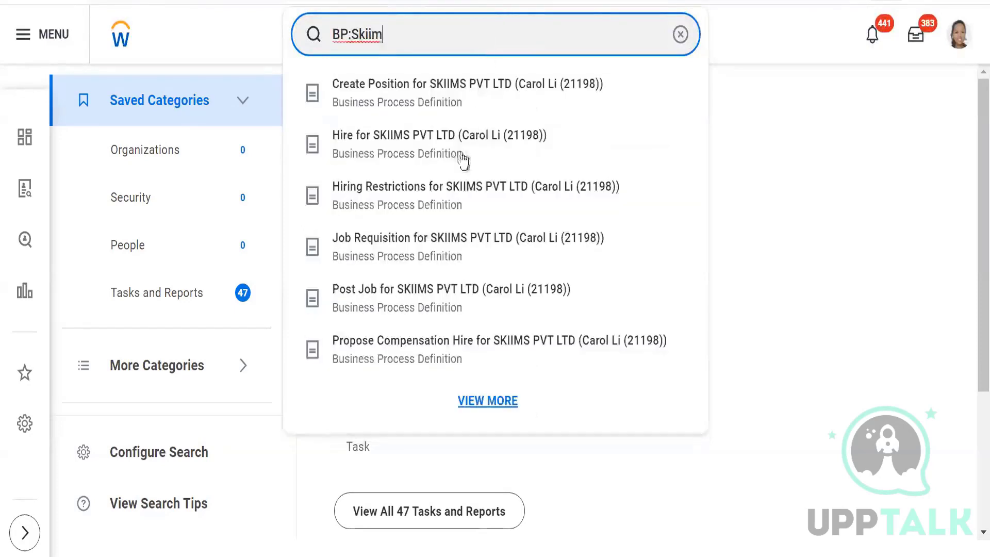
Open the SKIIMS PVT LTD Job Requisition policy, showing the Create Job Requisition (Web Service) groups
left_click(415, 247)
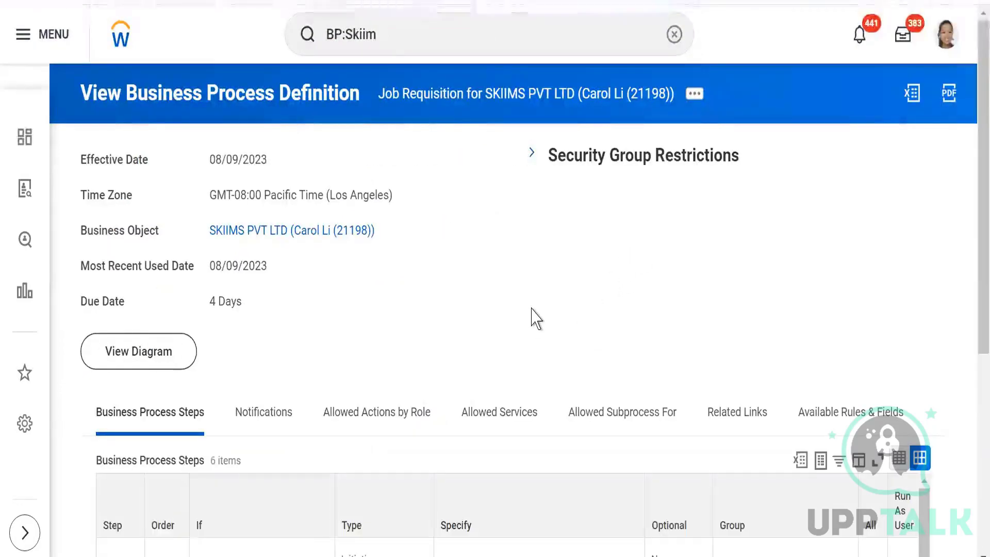
scroll(533, 316, "down", 2)
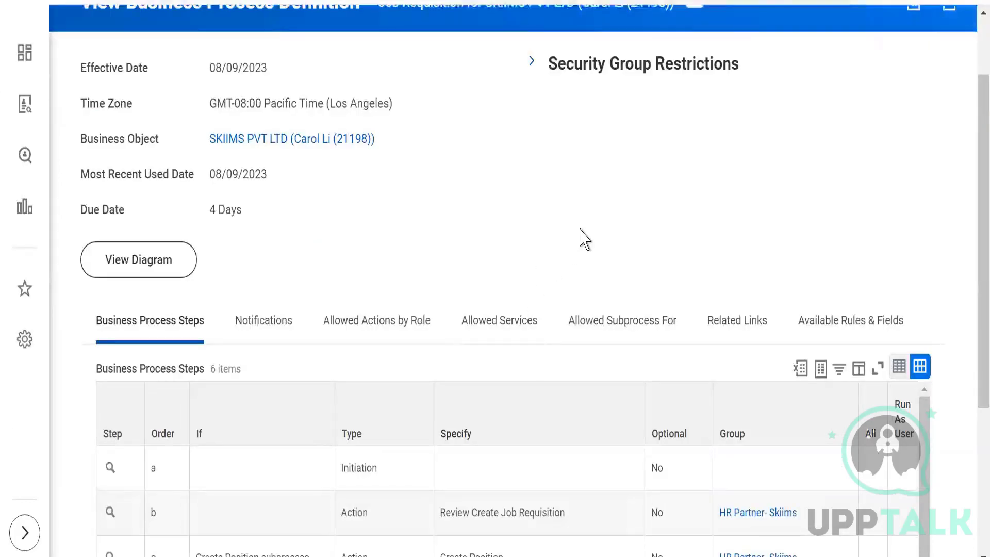
scroll(583, 238, "down", 3)
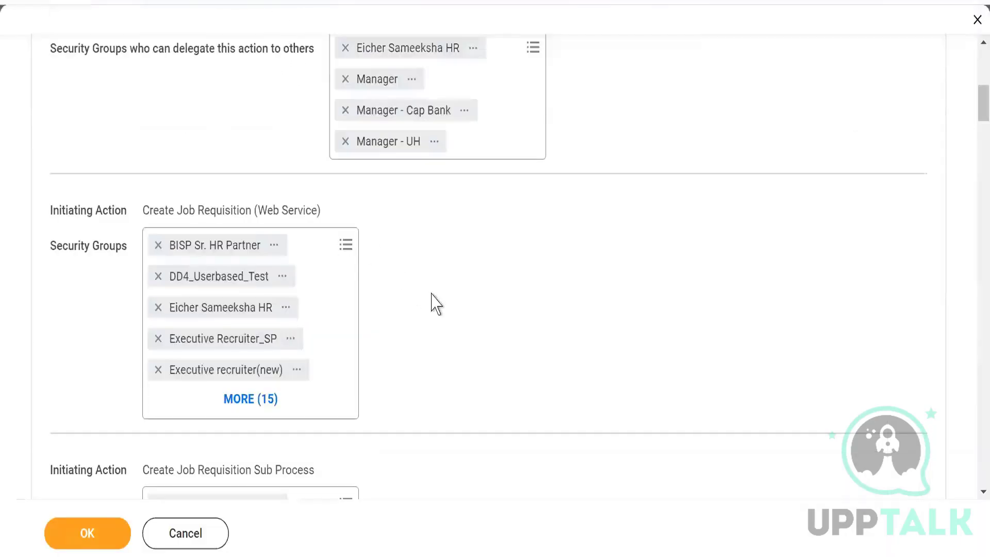
scroll(431, 302, "up", 5)
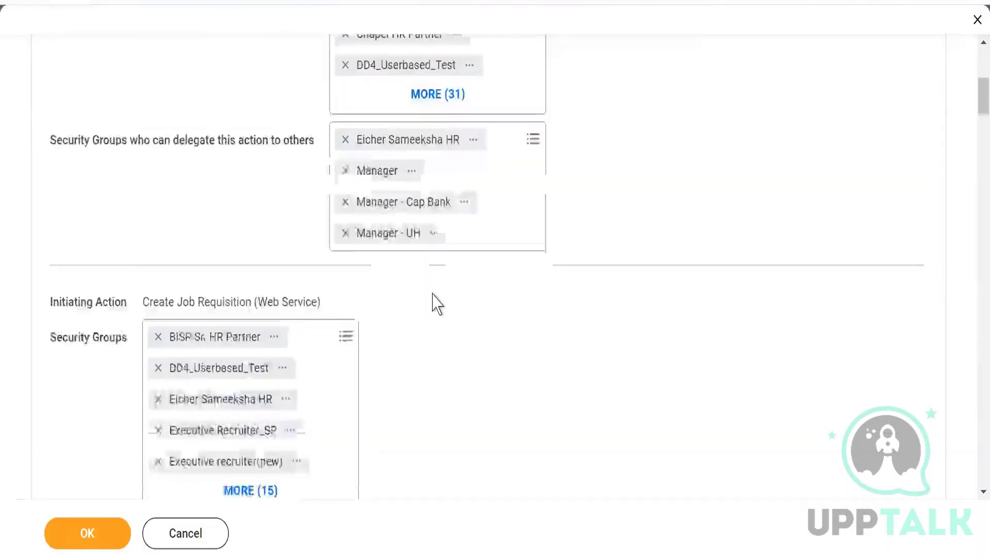
Search 'sk' in Review Create Job Requisition's security groups to see which Skiims groups are checked
scroll(614, 315, "down", 10)
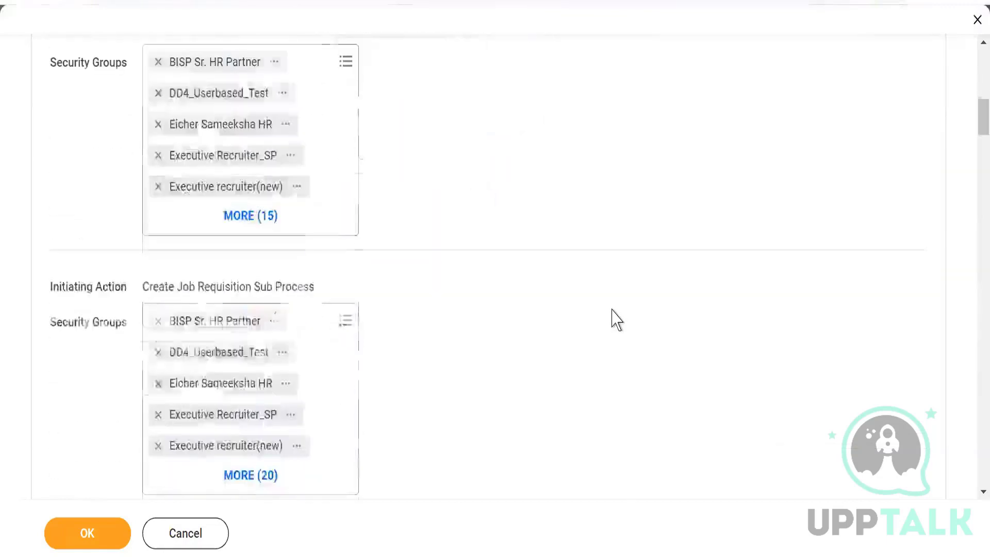
scroll(608, 319, "down", 10)
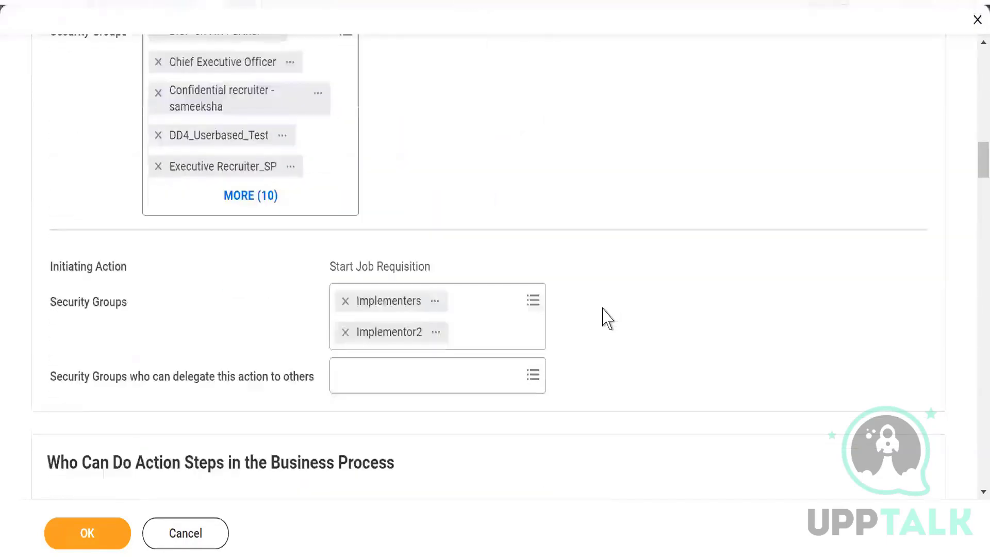
scroll(606, 319, "down", 2)
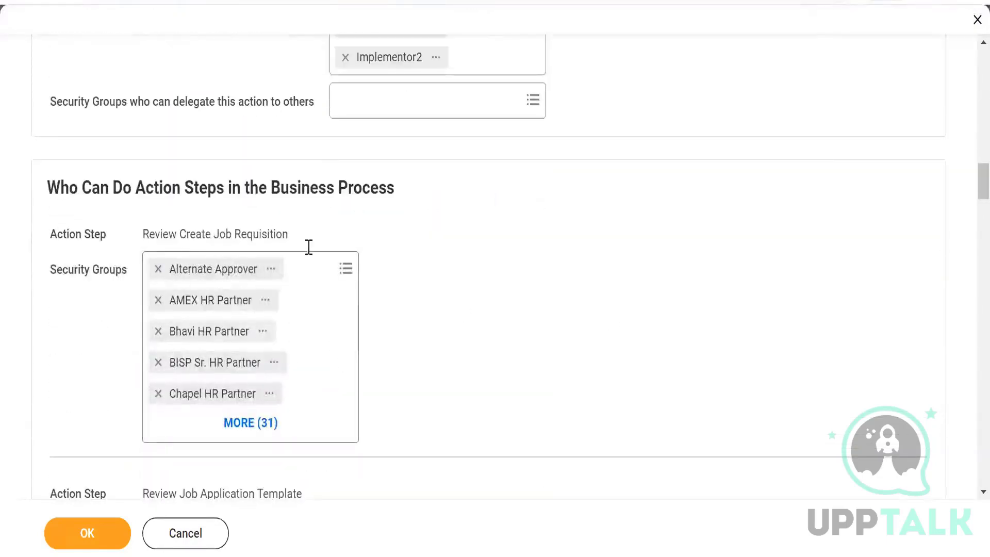
left_click(345, 268)
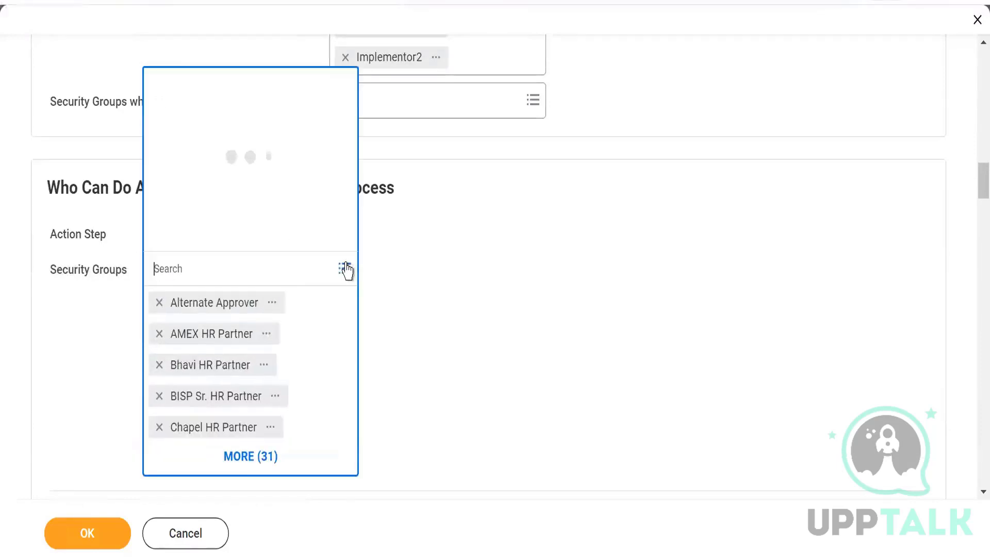
type("skiims")
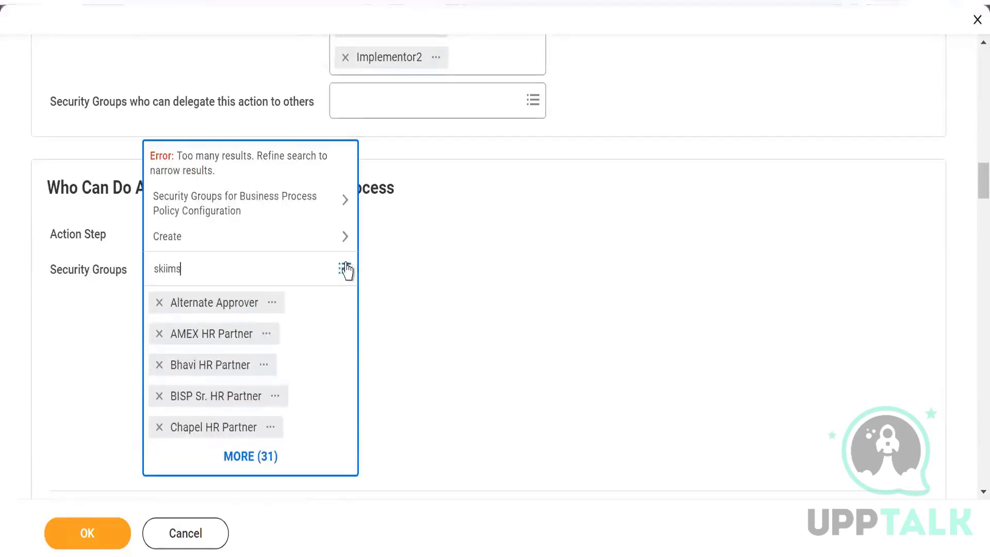
key("Return")
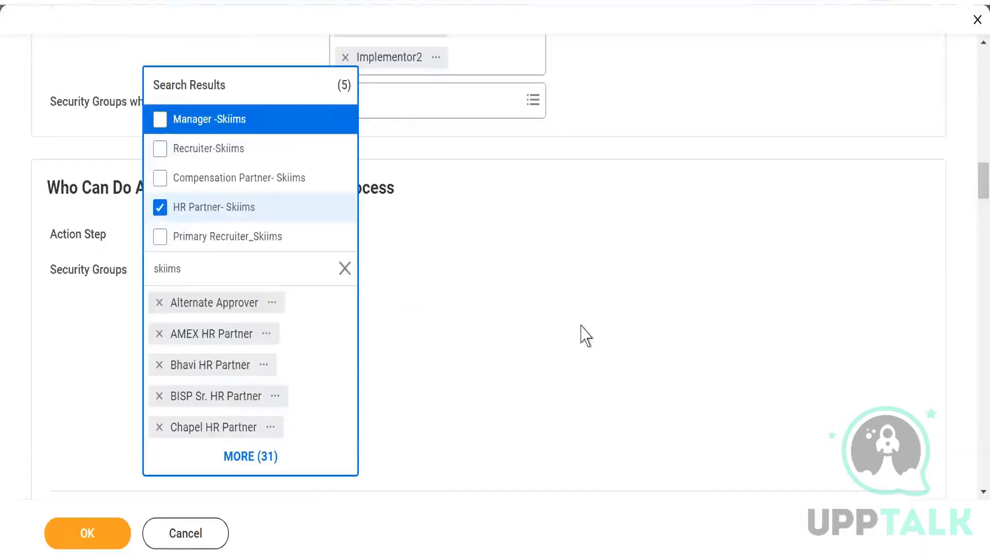
left_click(581, 335)
Cancel the policy edit without saving, returning to the six-step business process
scroll(581, 335, "up", 8)
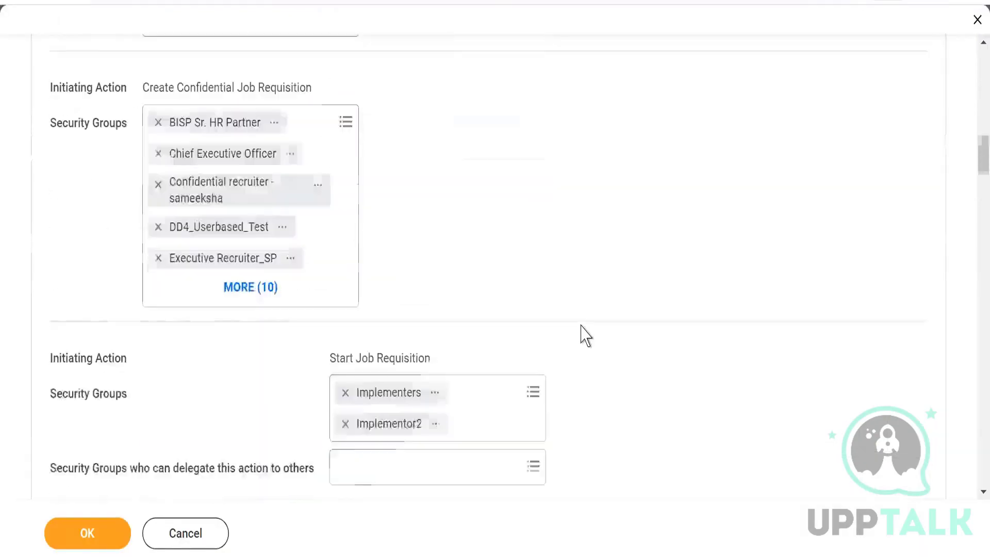
scroll(581, 335, "up", 10)
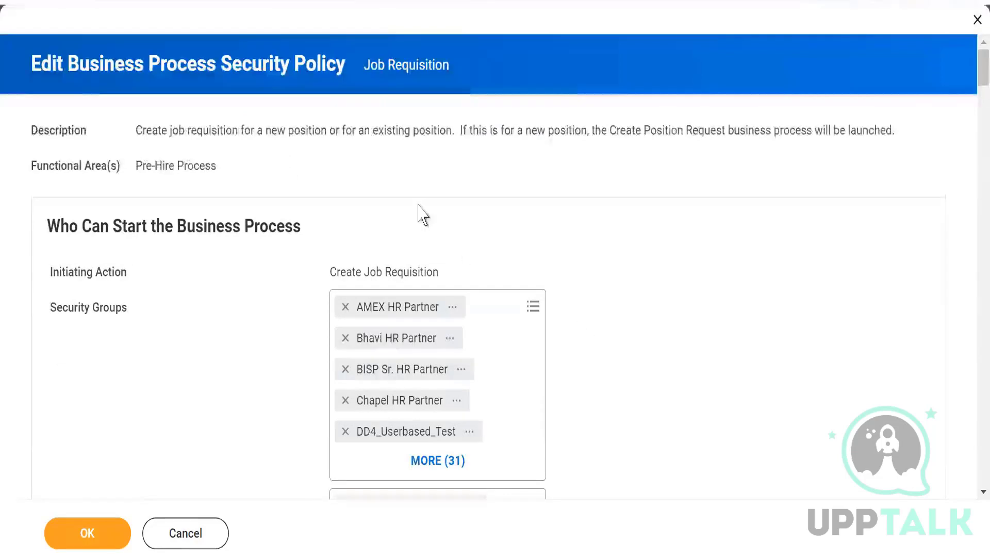
left_click(181, 532)
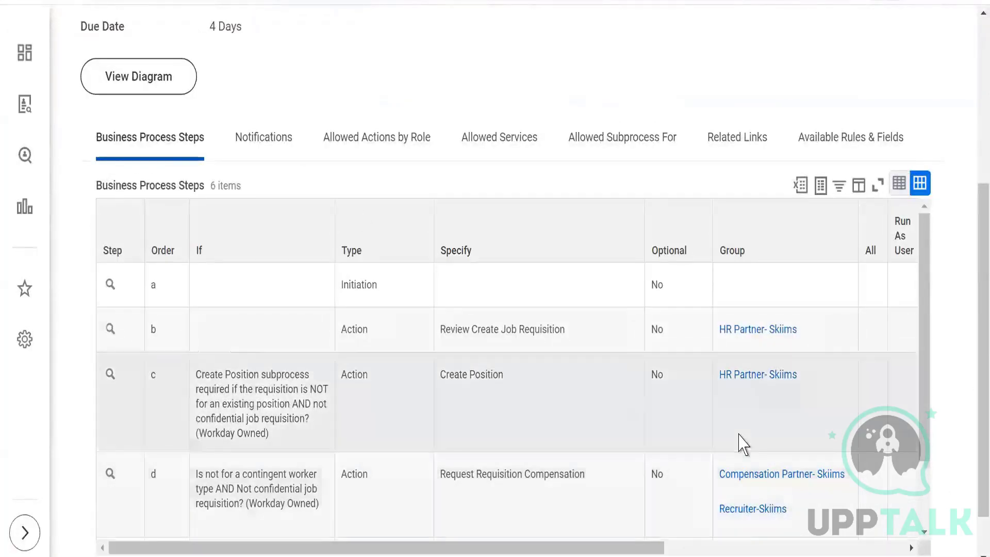
Search 'Business process sec pol fo' and open the Business Process Security Policies for Functional Area report
scroll(742, 510, "down", 2)
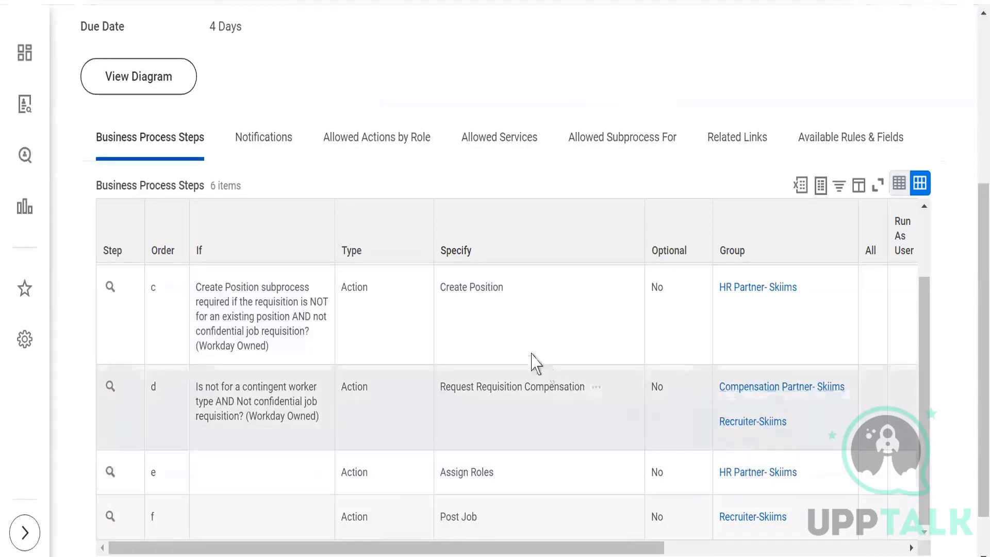
scroll(536, 362, "up", 2)
scroll(509, 436, "up", 5)
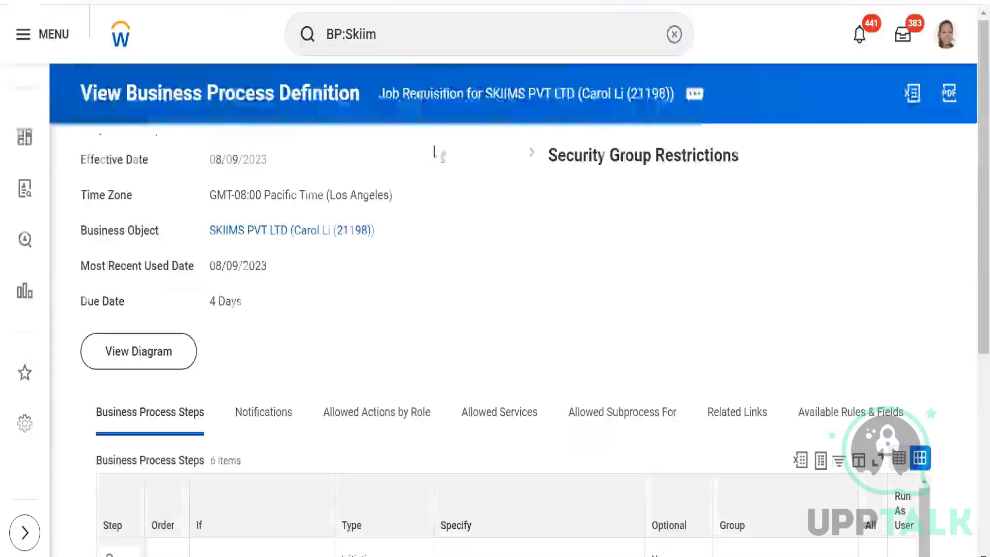
left_click(411, 42)
key("BackSpace")
key("BackSpace")
key("BackSpace")
key("BackSpace")
key("BackSpace")
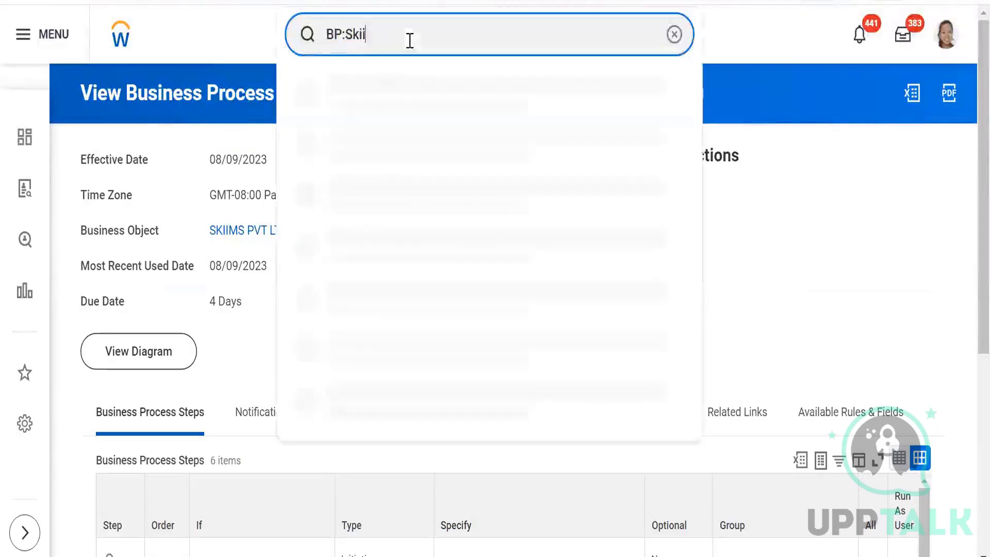
key("BackSpace")
key("BackSpace")
key("BackSpace")
type("B")
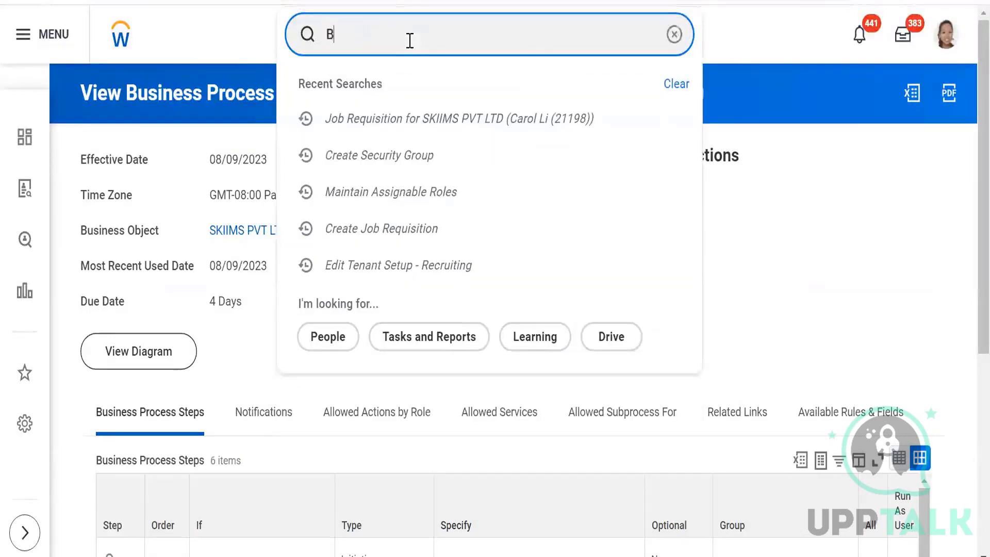
type("usiness ")
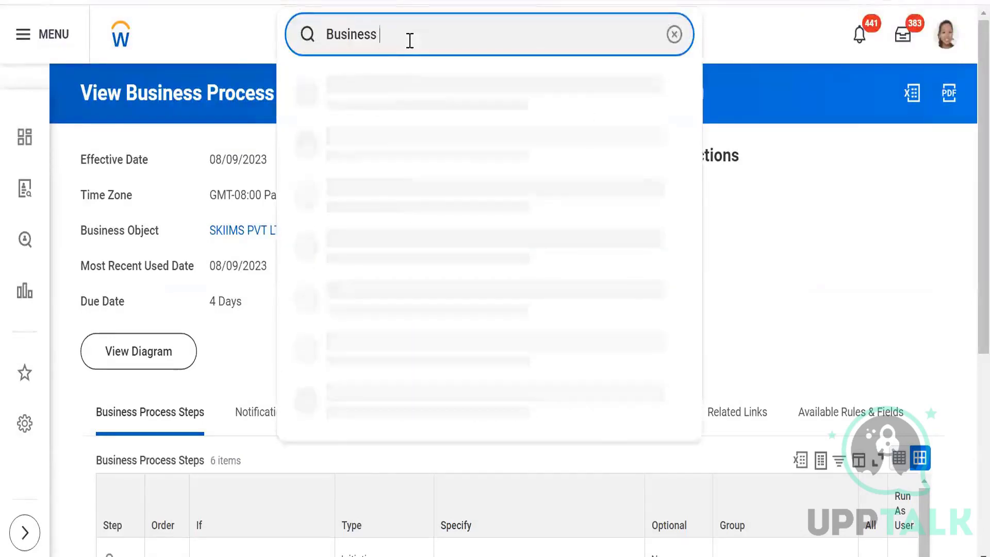
type("proces")
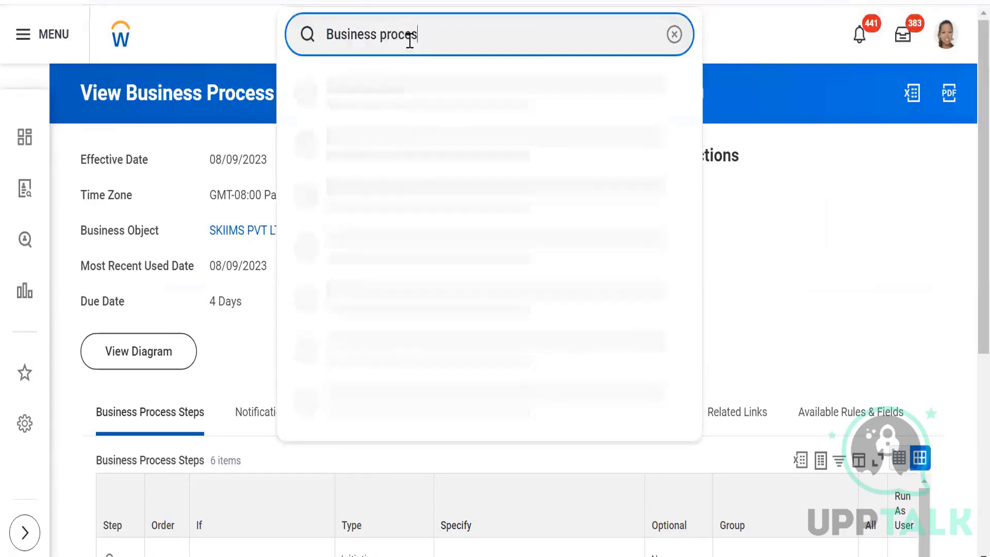
type("s sec ")
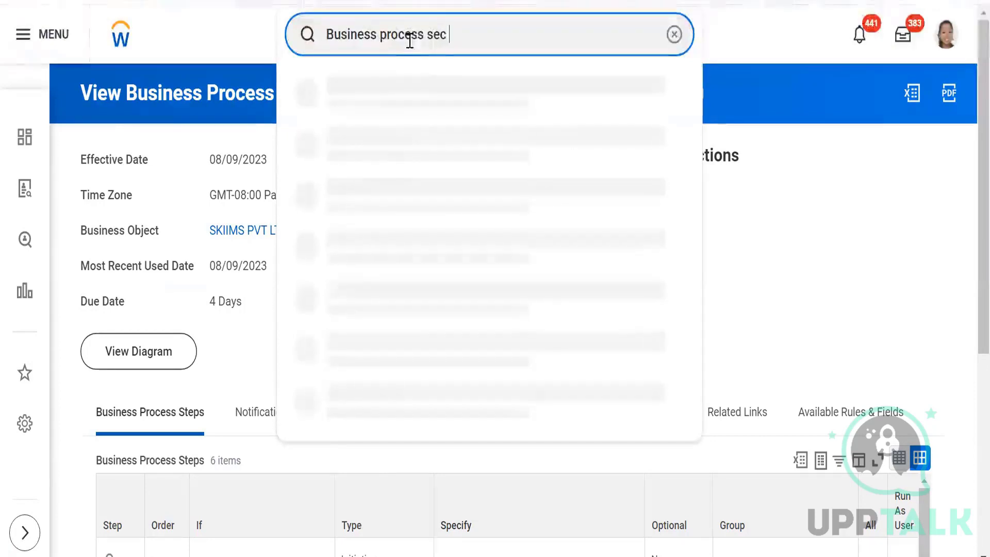
type("pol for fun")
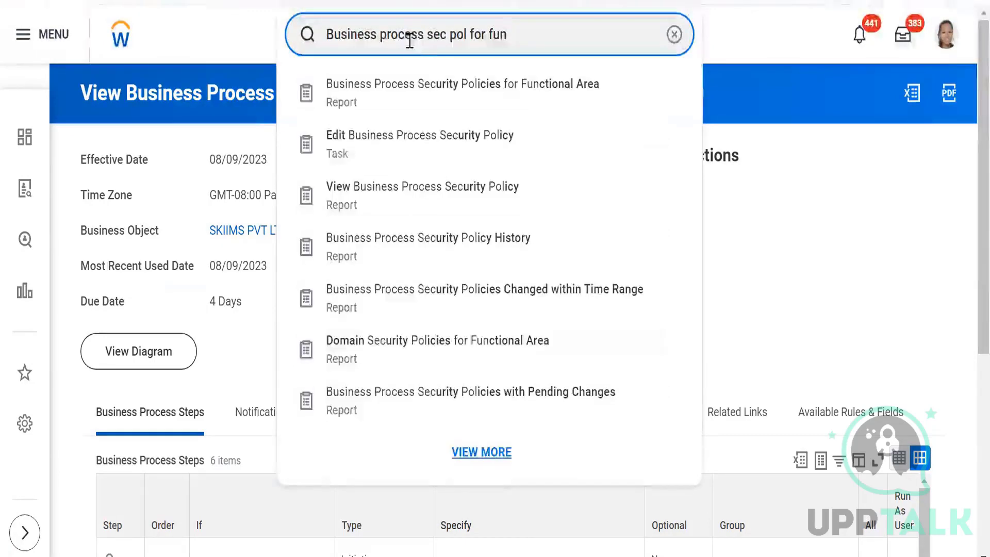
left_click(420, 92)
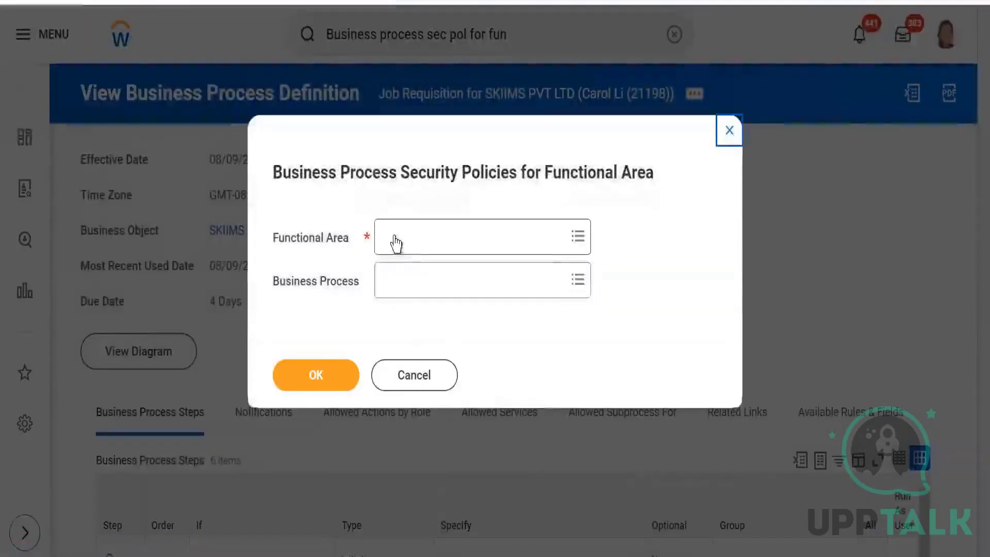
Search 'Recruit' and select Recruiting as the report's Functional Area
left_click(395, 237)
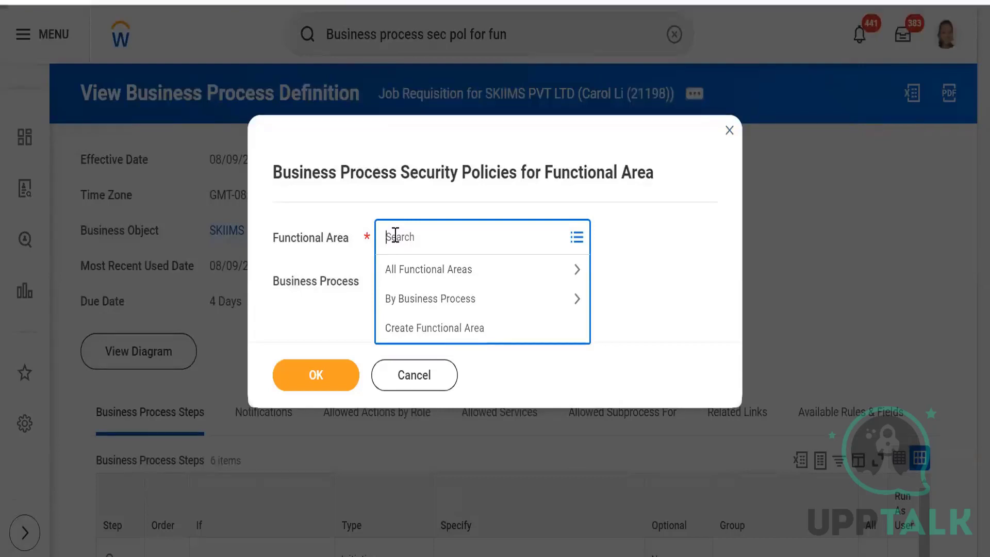
type("Rec")
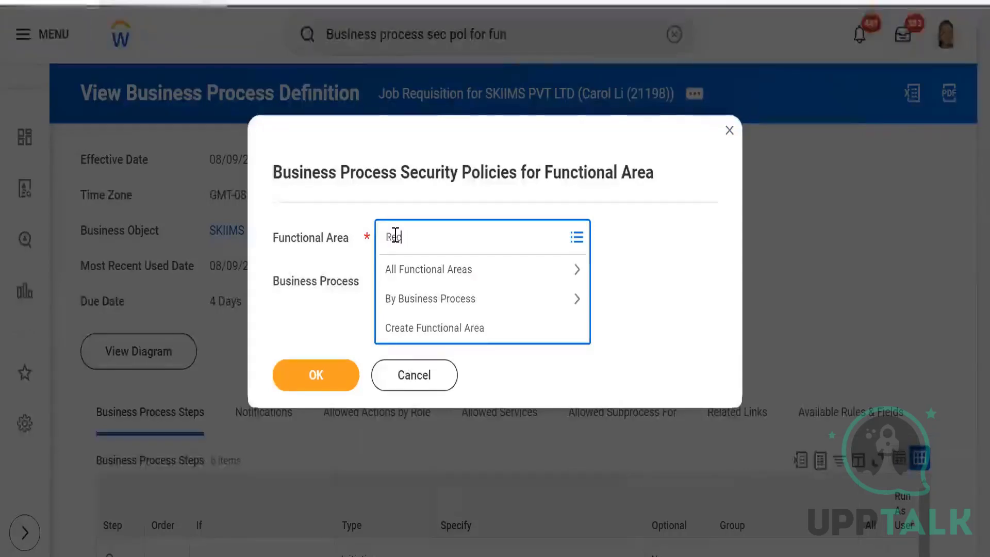
type("ruiting")
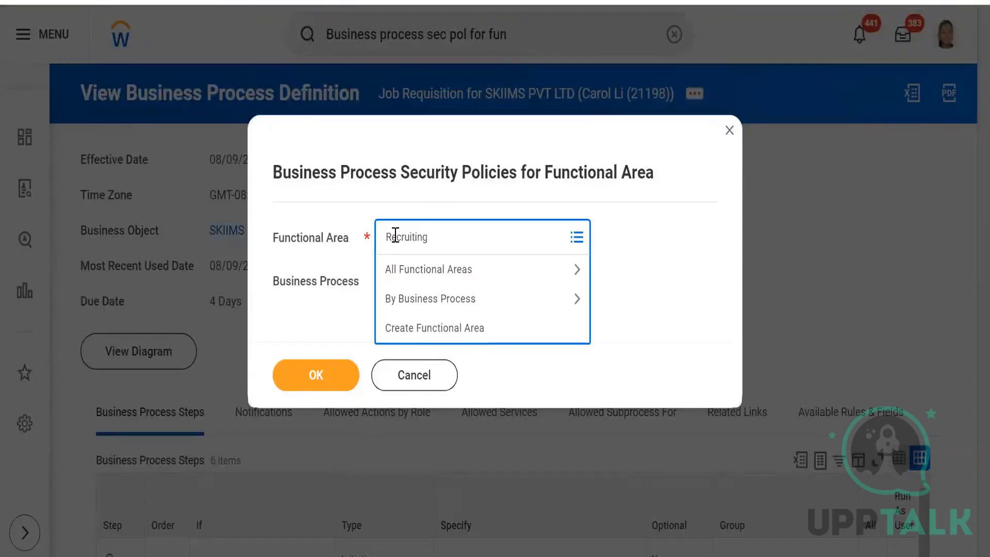
key("Return")
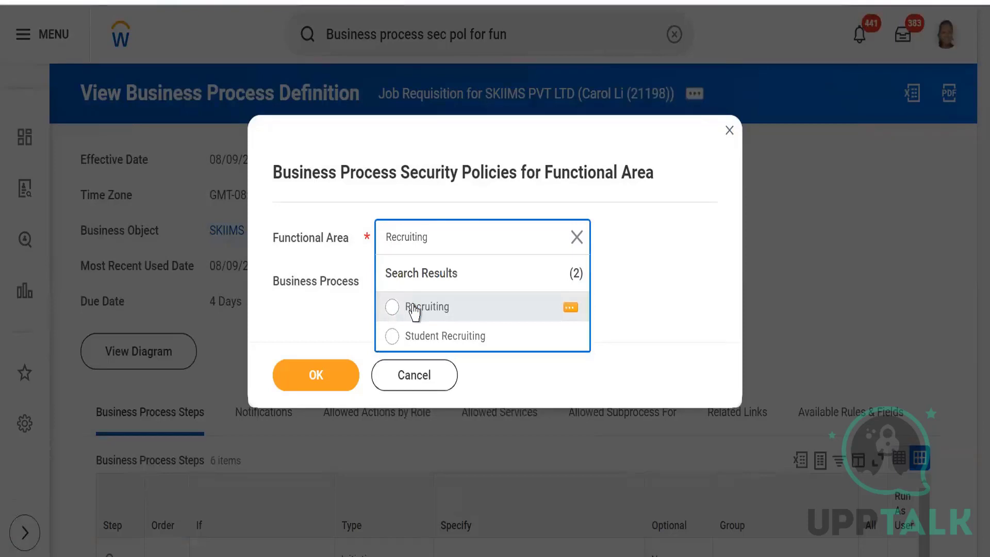
left_click(418, 309)
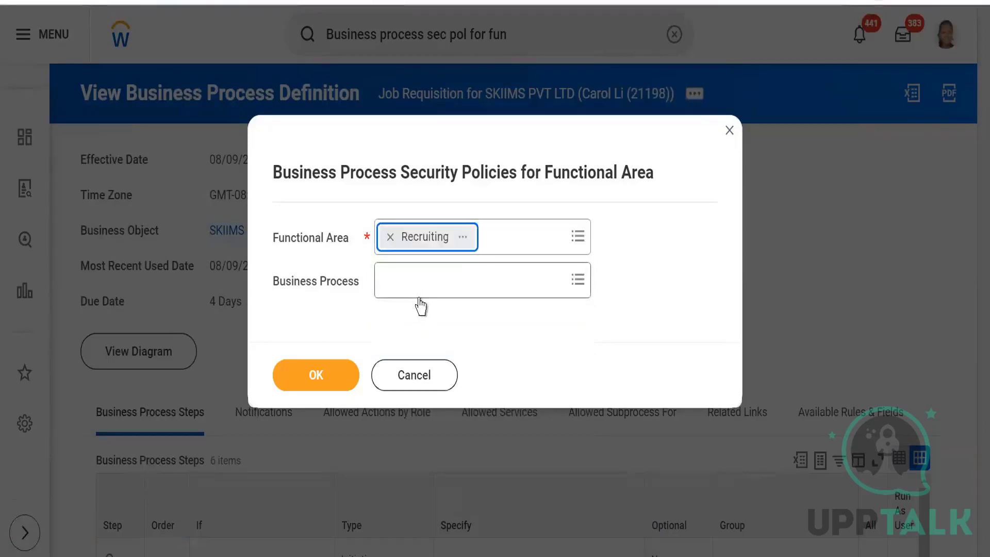
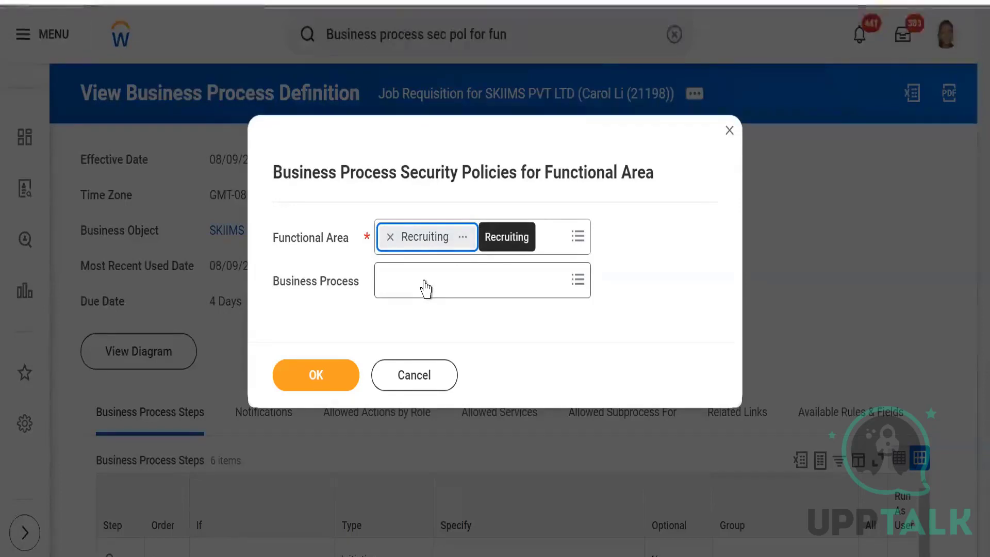
Set the report's business process to Job Requisition and run it for Recruiting
left_click(415, 290)
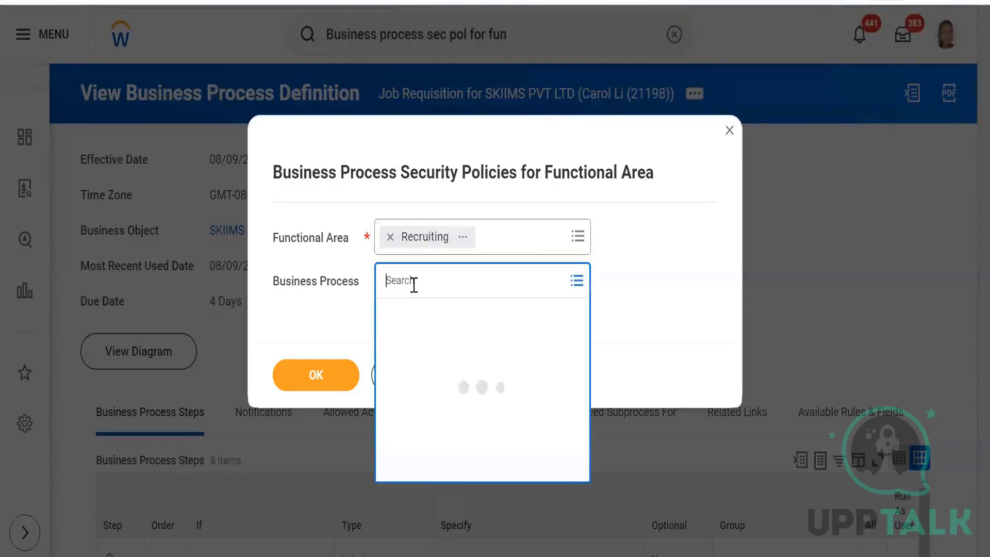
type("c")
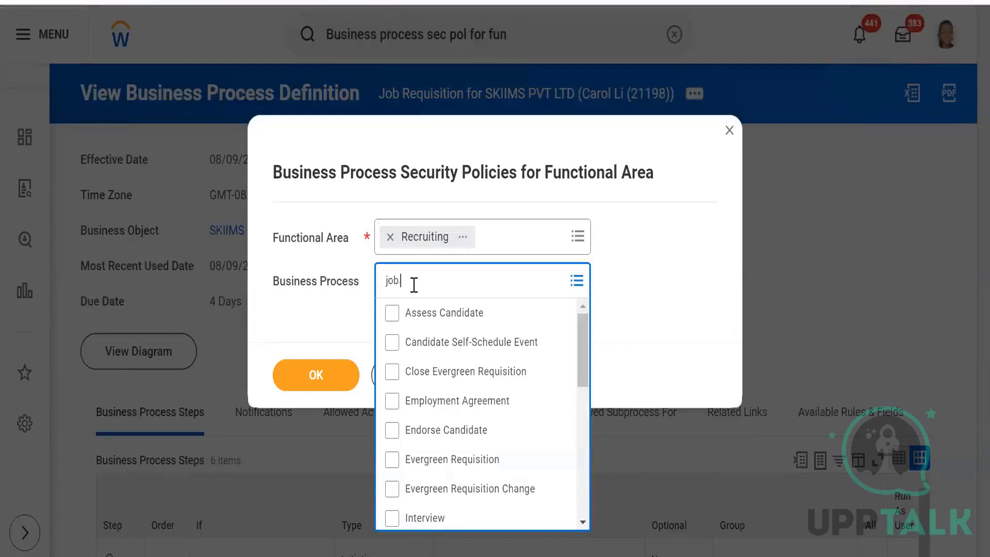
type(" re")
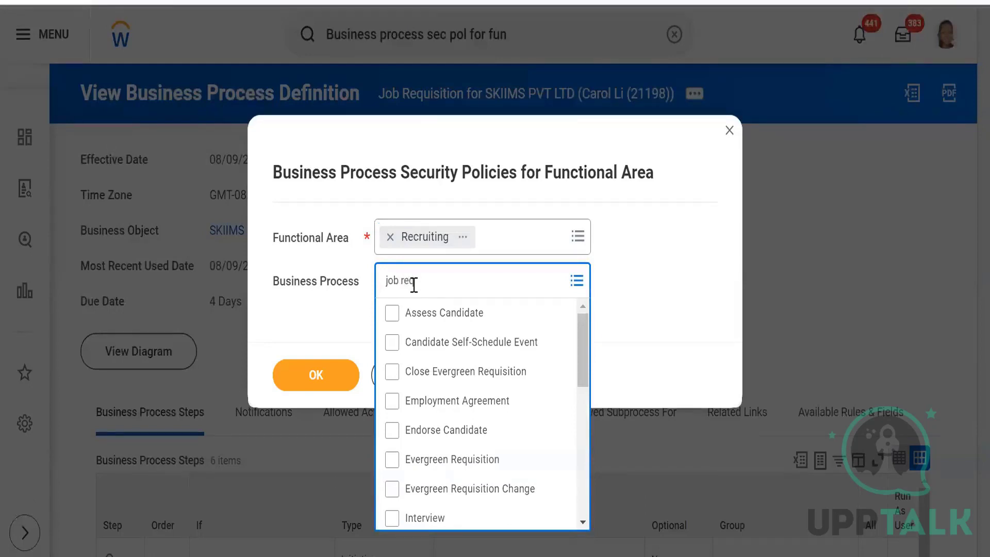
type("q")
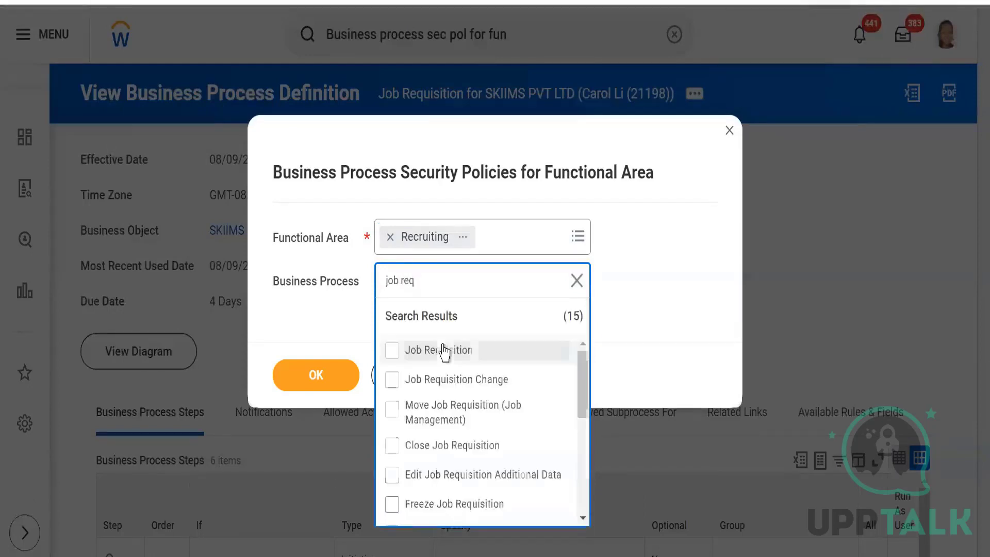
left_click(444, 351)
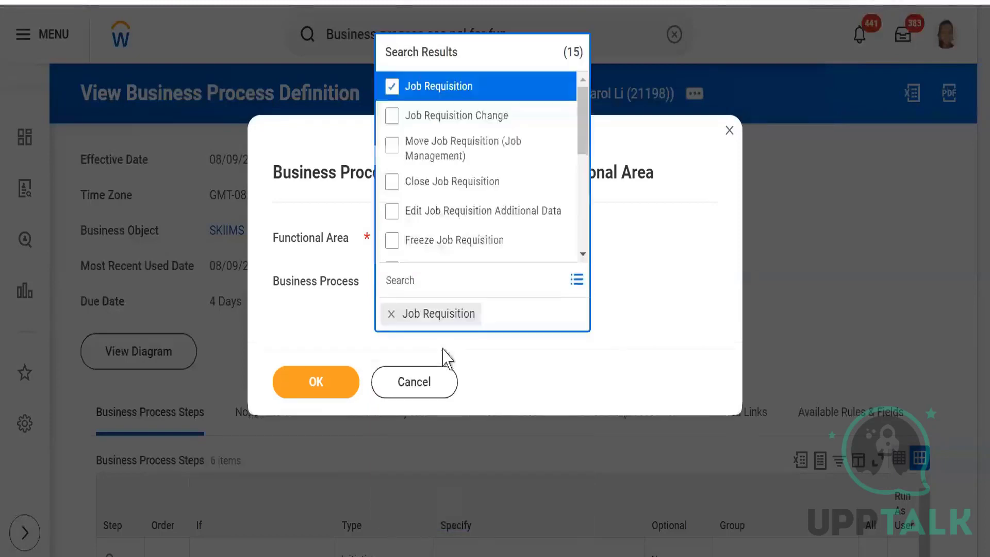
left_click(338, 384)
left_click(335, 384)
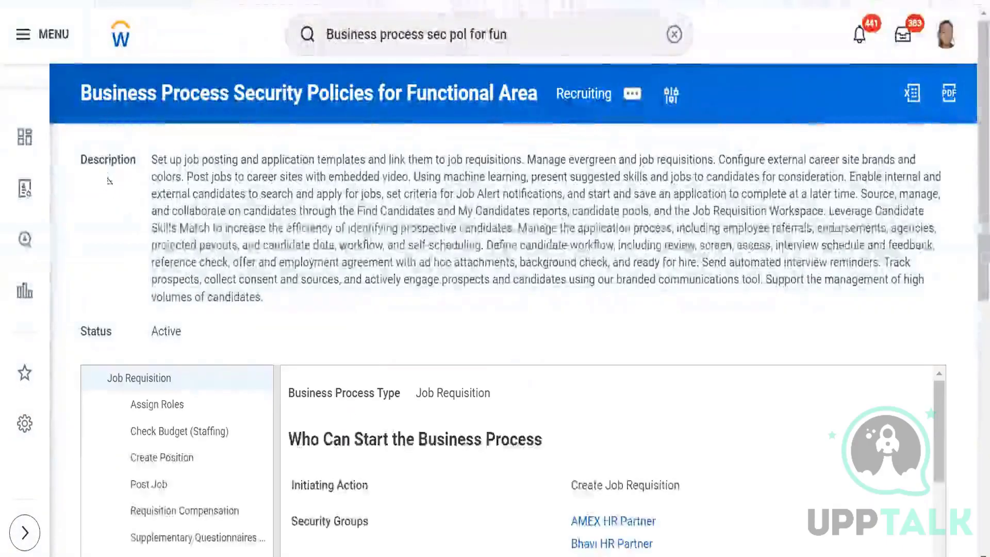
scroll(95, 201, "down", 2)
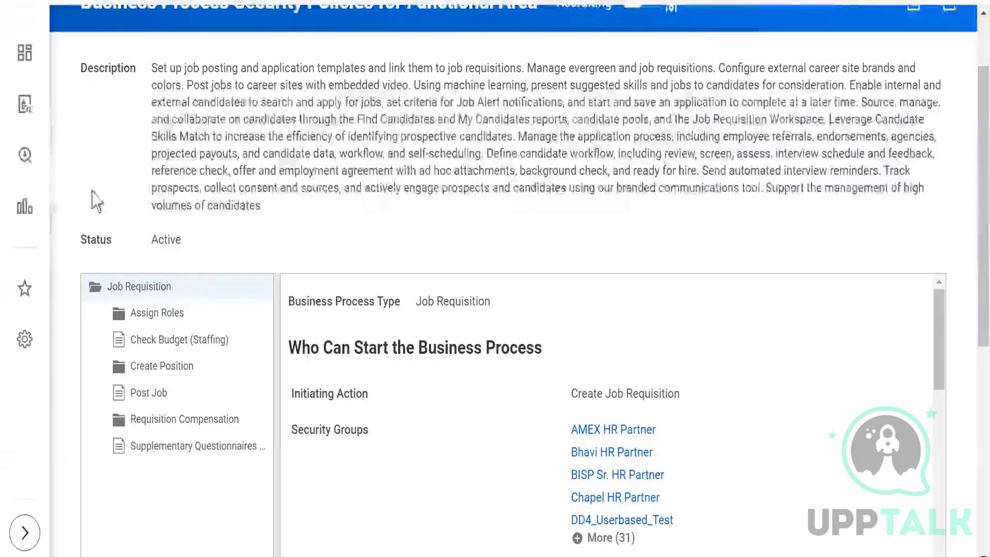
scroll(124, 209, "down", 2)
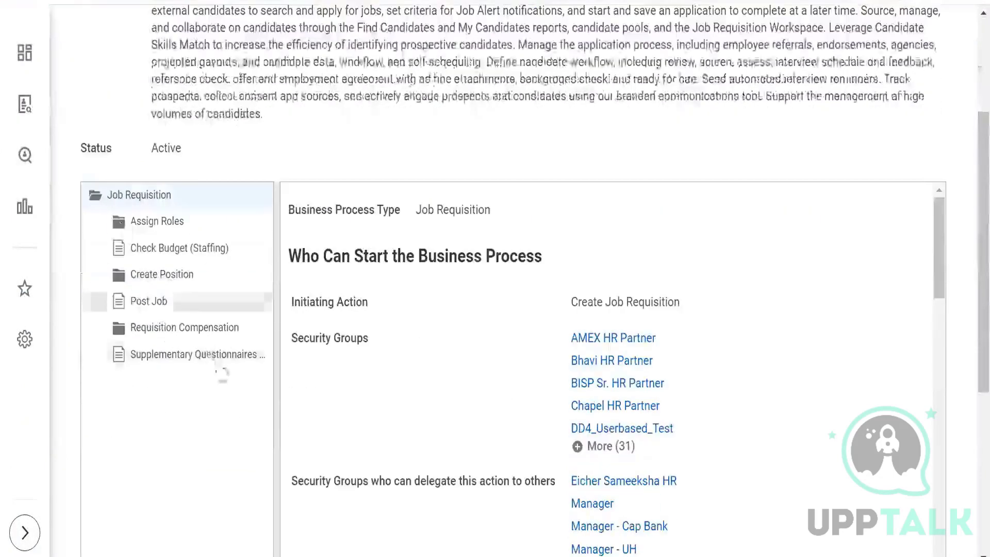
left_click(157, 225)
scroll(526, 409, "down", 5)
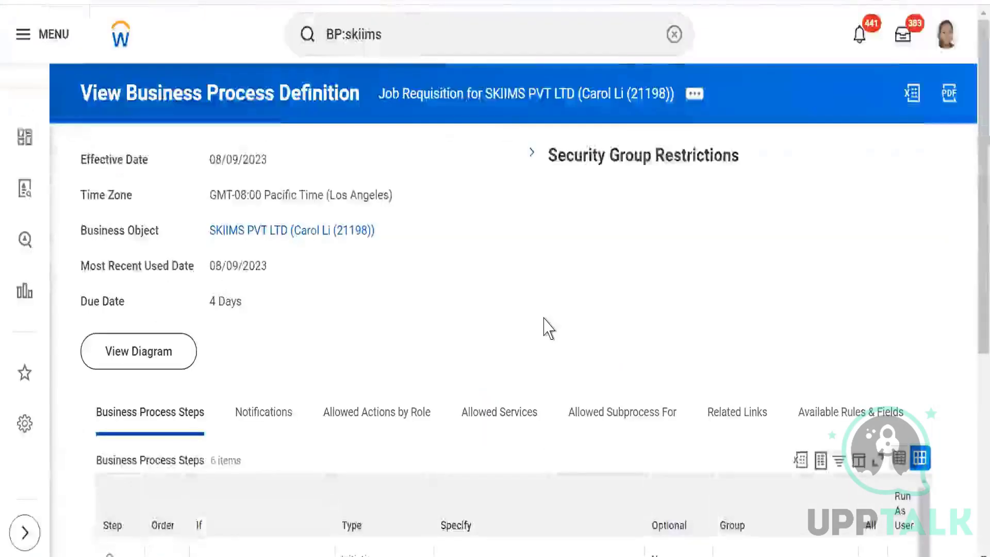
scroll(546, 327, "down", 6)
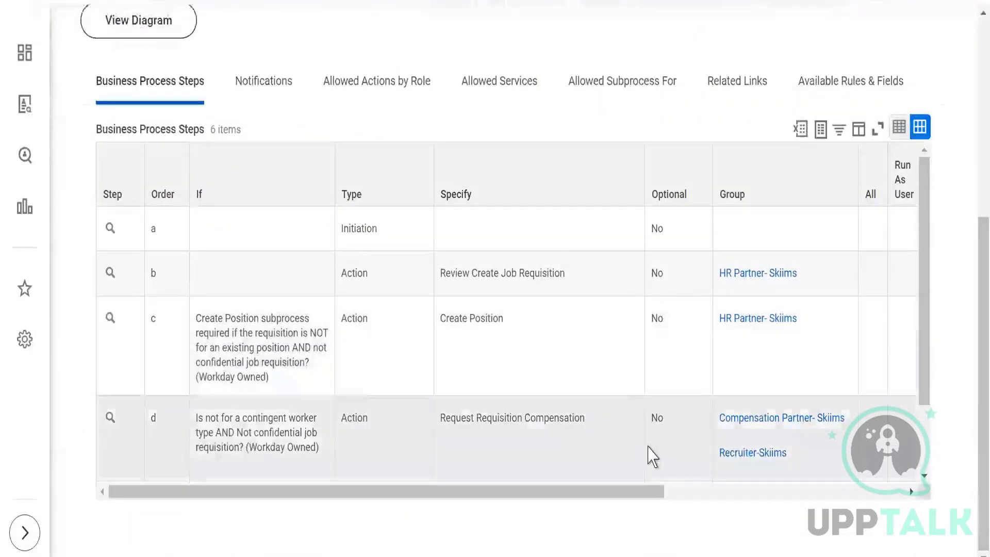
scroll(637, 389, "down", 2)
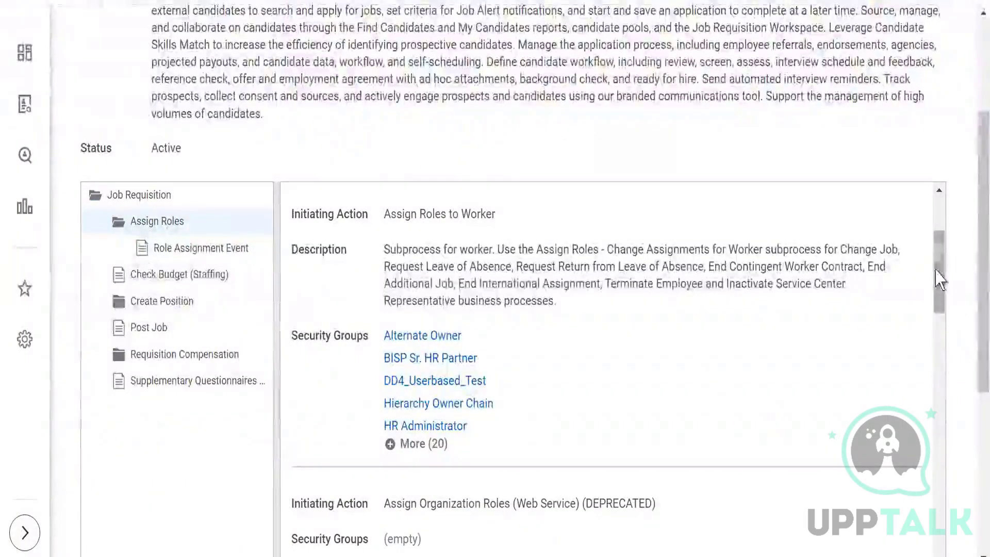
left_click_drag(939, 272, 935, 508)
scroll(725, 436, "down", 10)
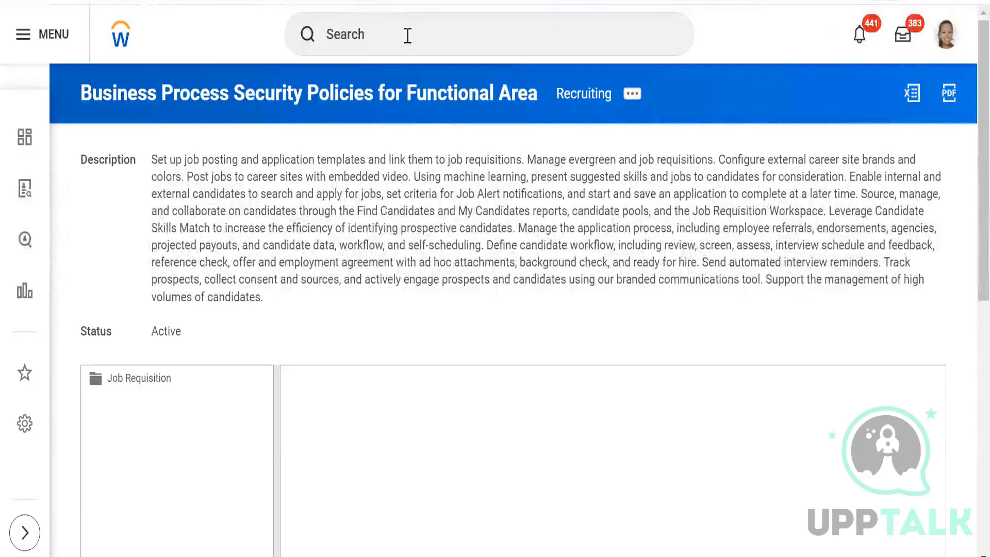
Expand the Job Requisition policy tree and show the Assign Roles subprocess security details
left_click(408, 36)
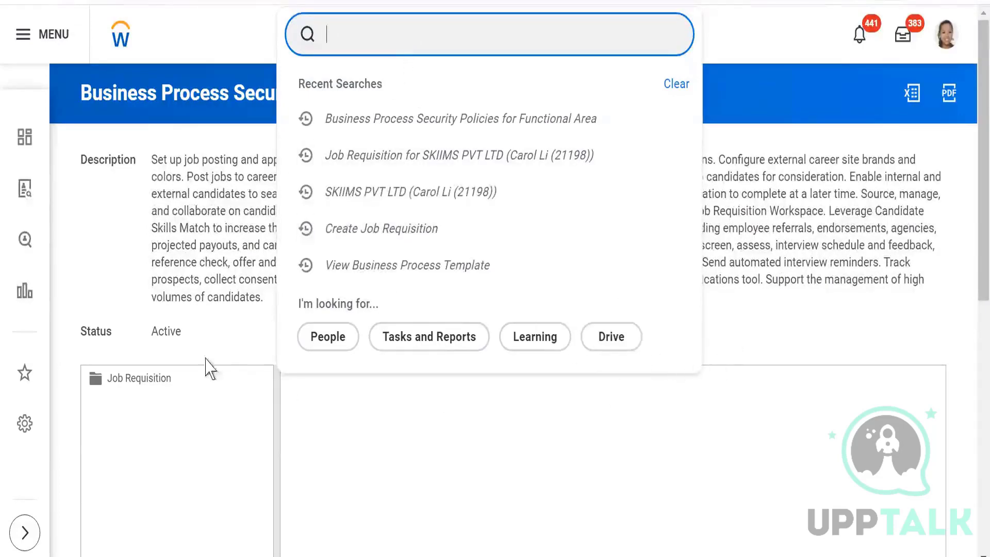
left_click(93, 212)
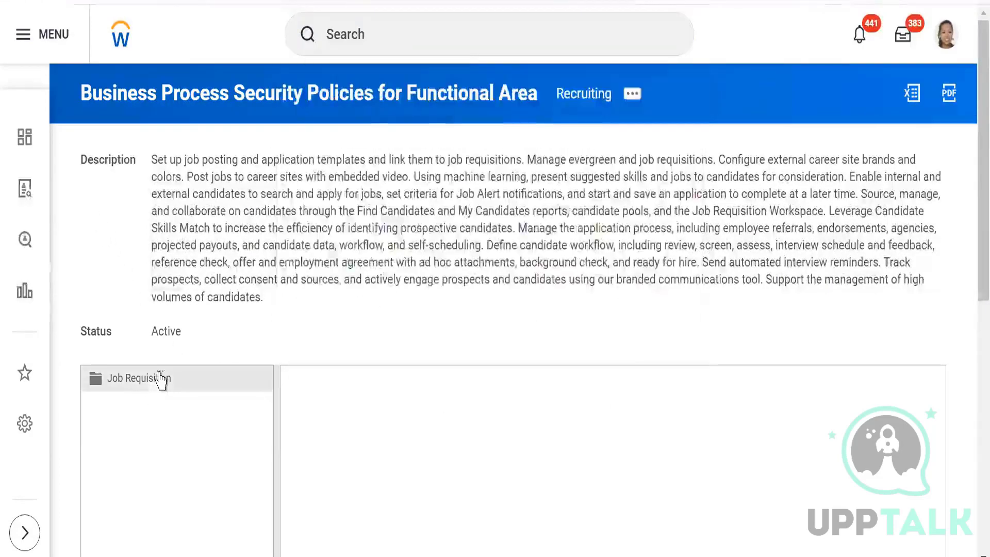
left_click(161, 375)
scroll(447, 308, "down", 3)
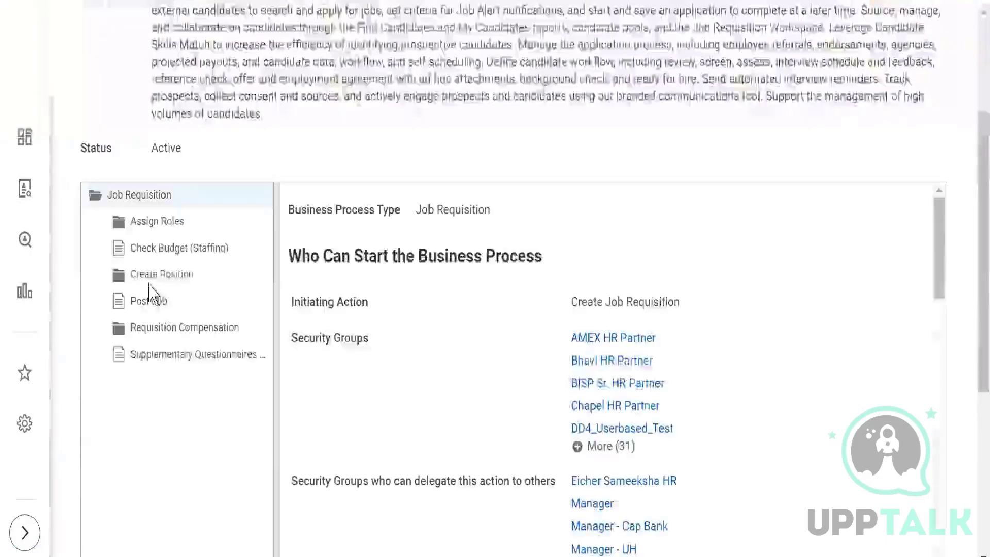
left_click(168, 223)
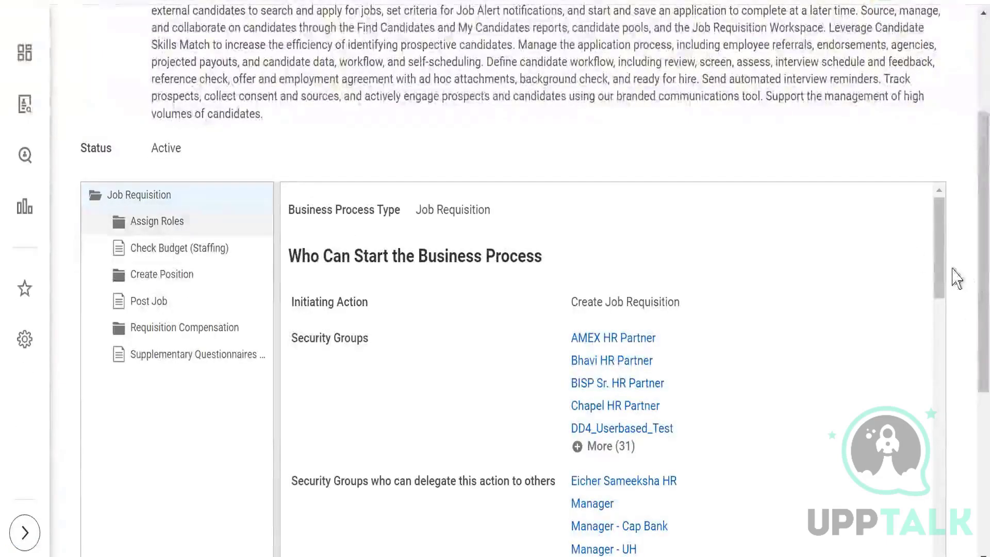
Open the Job Requisition policy in Edit Permissions from Policy Restrictions
left_click_drag(938, 250, 939, 551)
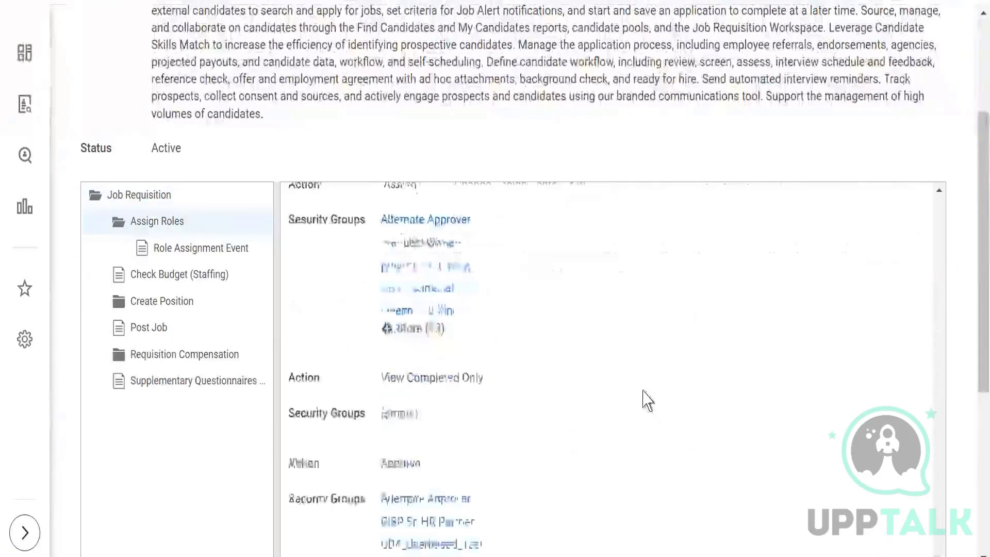
scroll(527, 433, "down", 10)
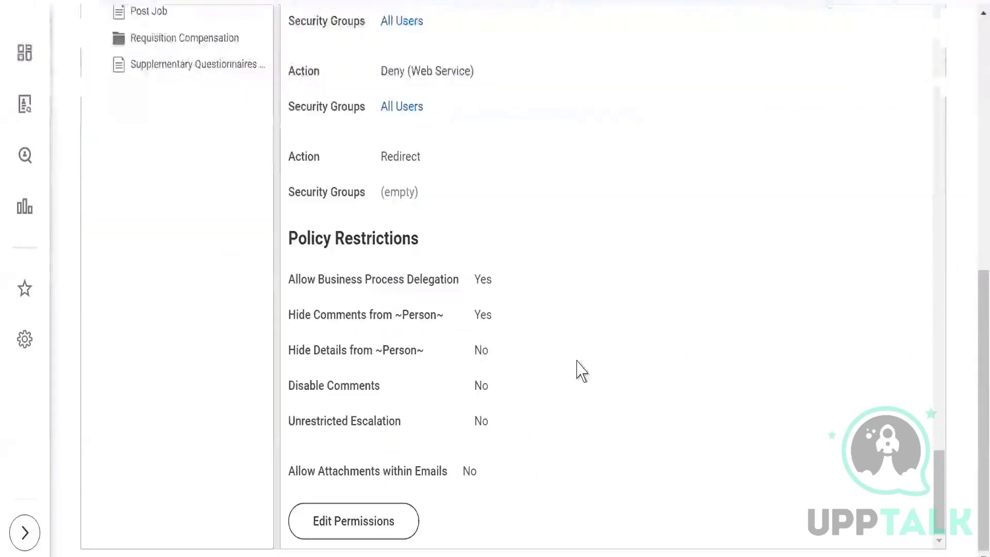
left_click(343, 532)
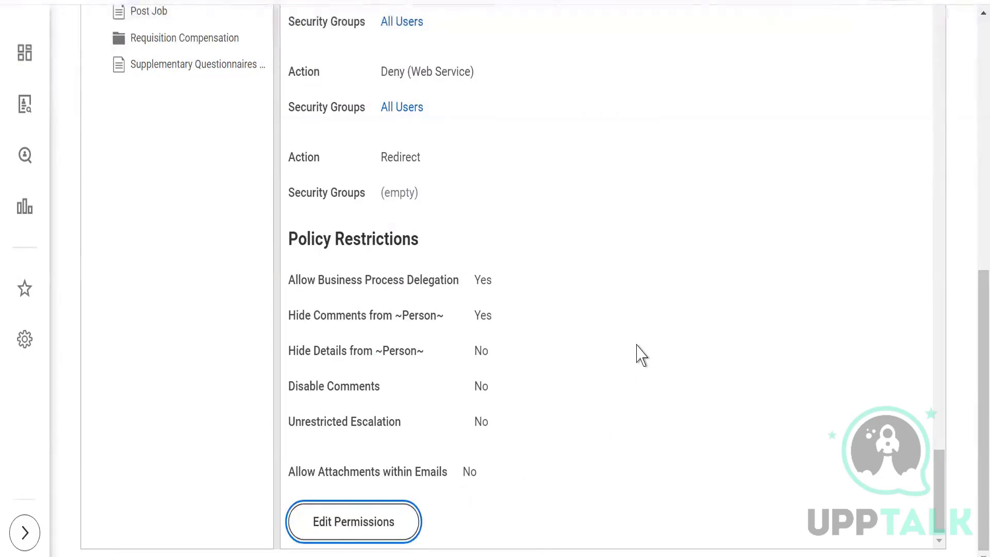
scroll(545, 347, "down", 10)
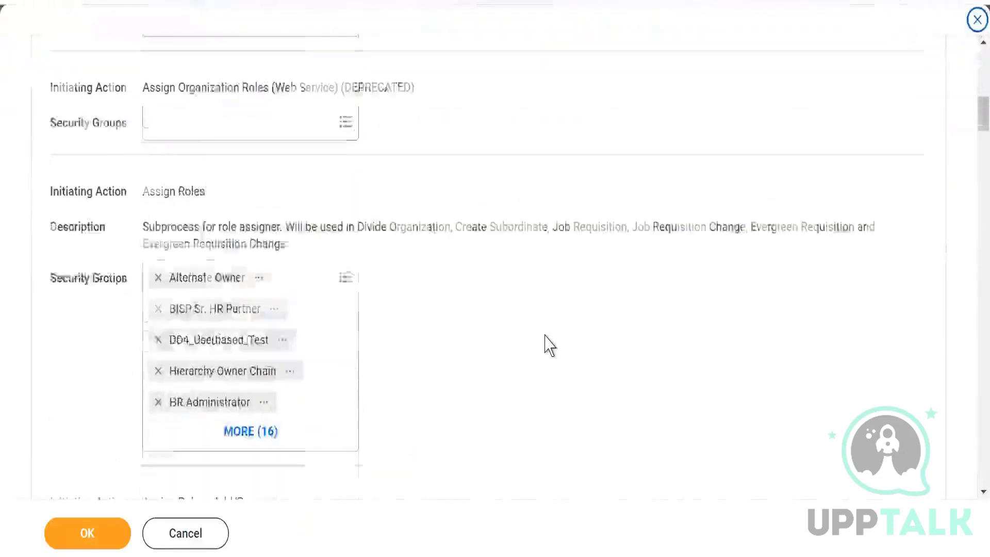
scroll(550, 345, "down", 7)
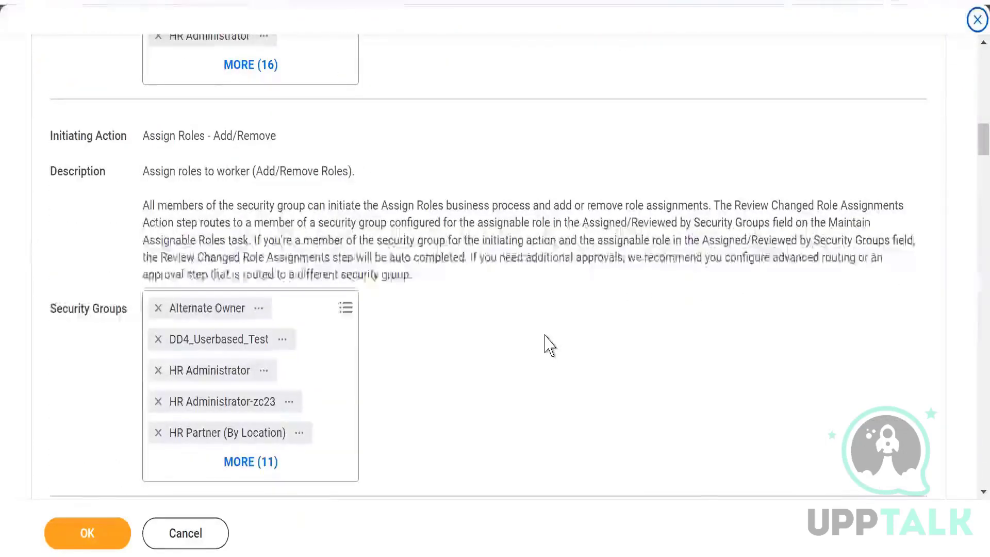
scroll(549, 345, "down", 4)
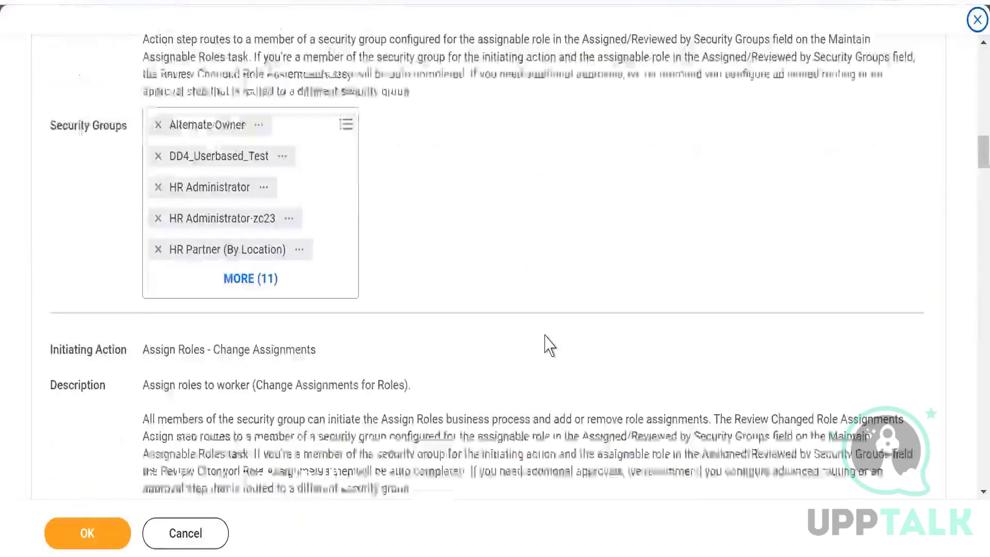
scroll(550, 346, "down", 4)
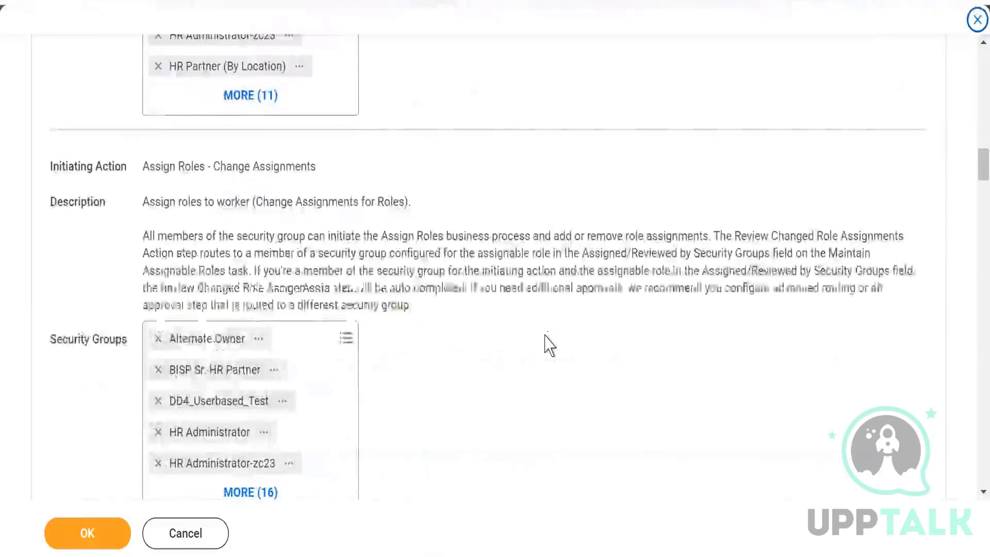
scroll(549, 346, "down", 6)
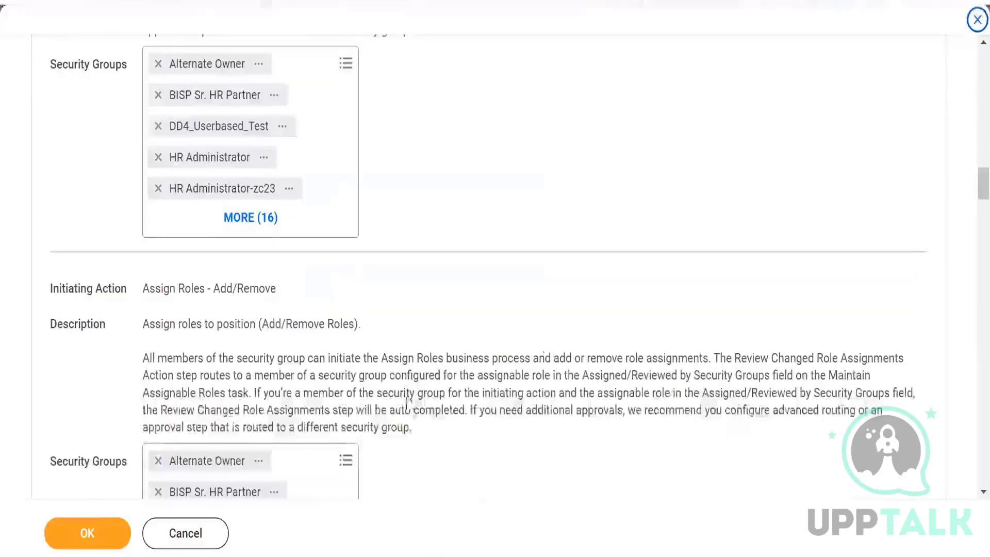
scroll(557, 309, "down", 10)
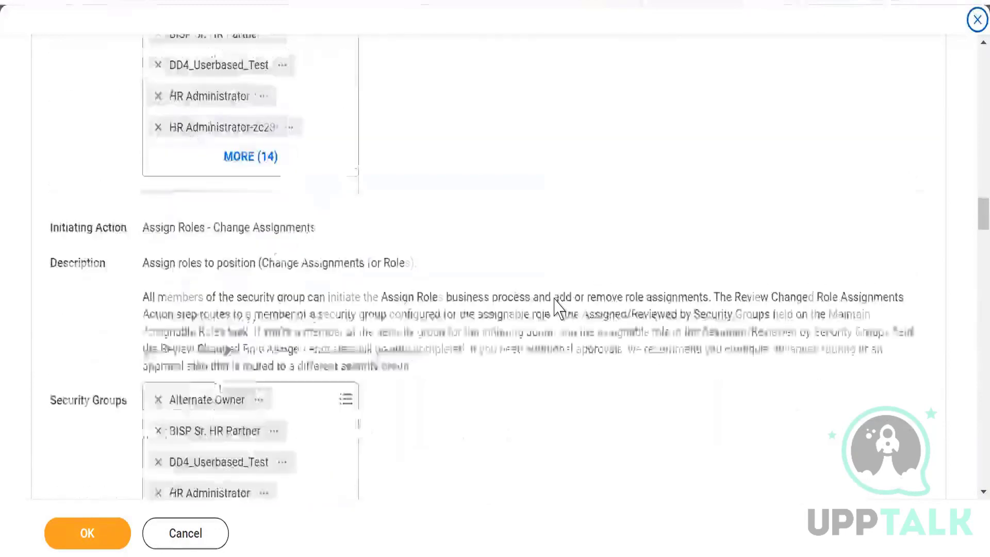
scroll(479, 325, "down", 10)
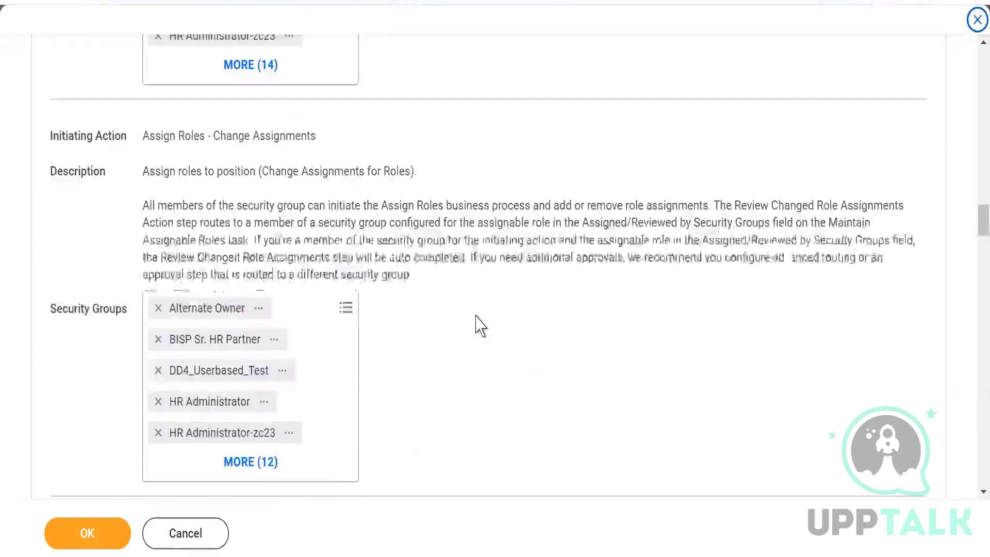
scroll(480, 325, "down", 4)
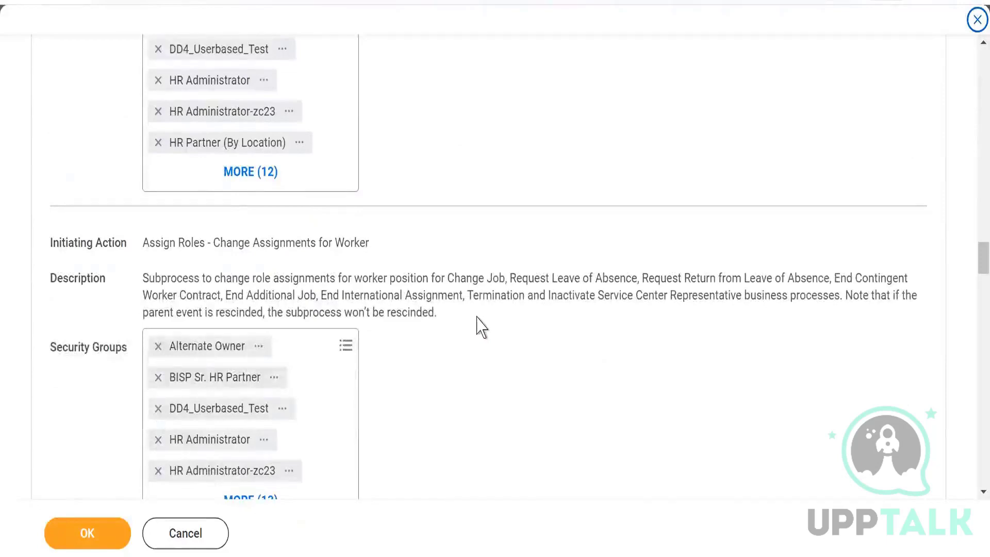
scroll(480, 325, "down", 4)
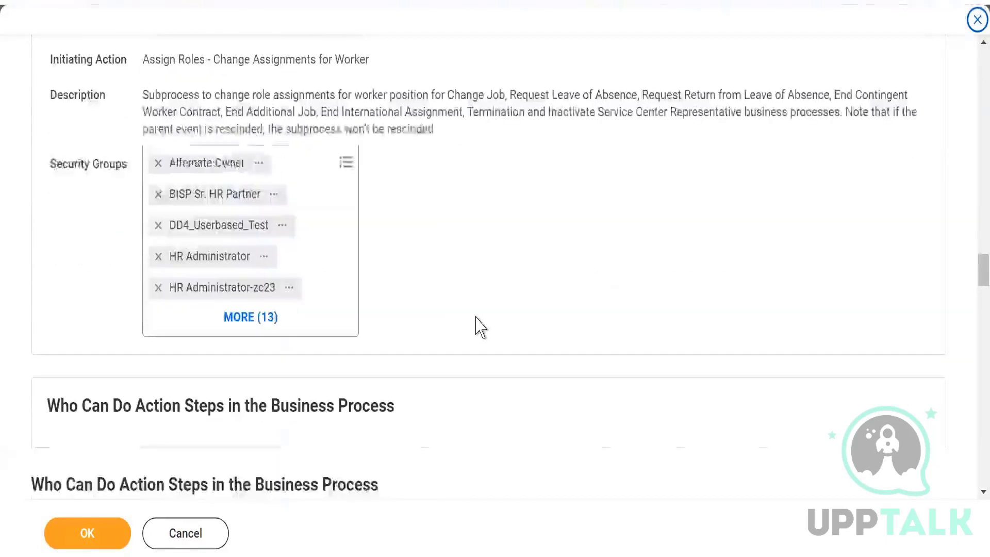
scroll(480, 325, "down", 8)
scroll(479, 328, "up", 12)
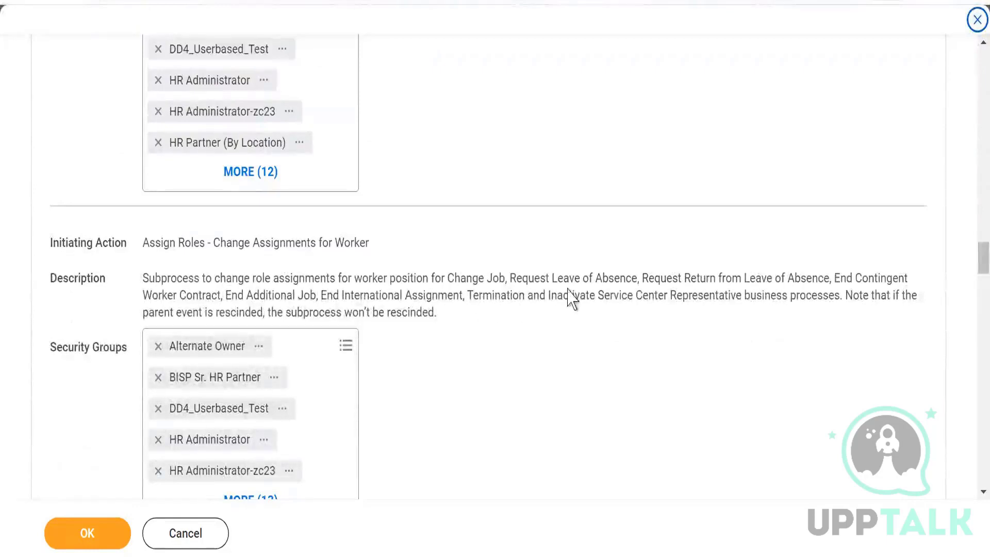
scroll(373, 338, "up", 10)
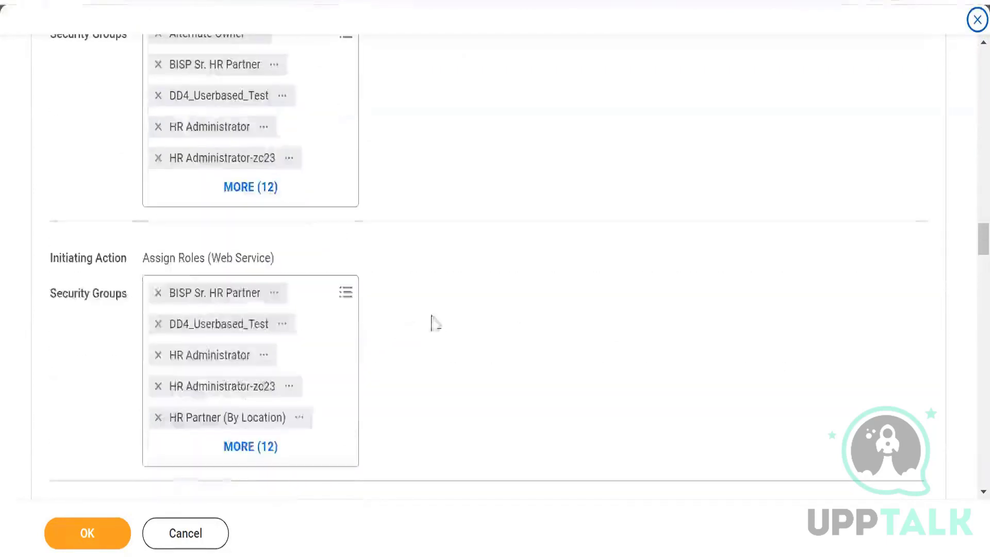
scroll(484, 318, "up", 2)
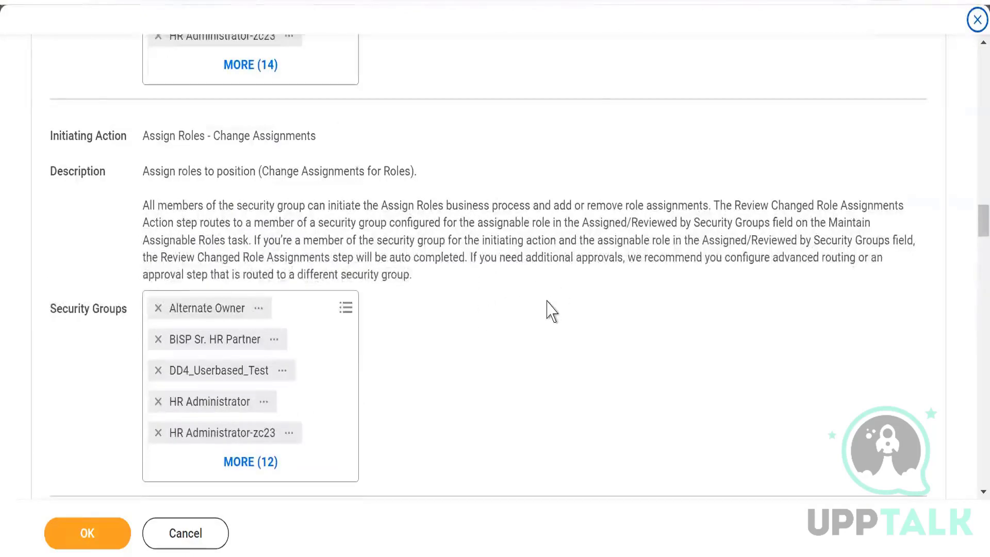
scroll(548, 310, "up", 4)
scroll(548, 310, "up", 4)
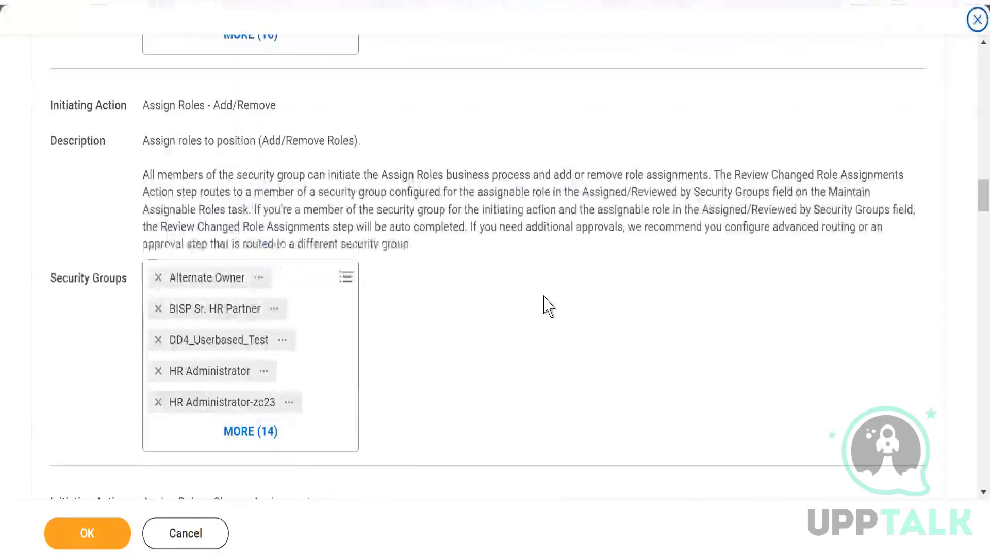
scroll(547, 305, "up", 2)
scroll(548, 305, "up", 4)
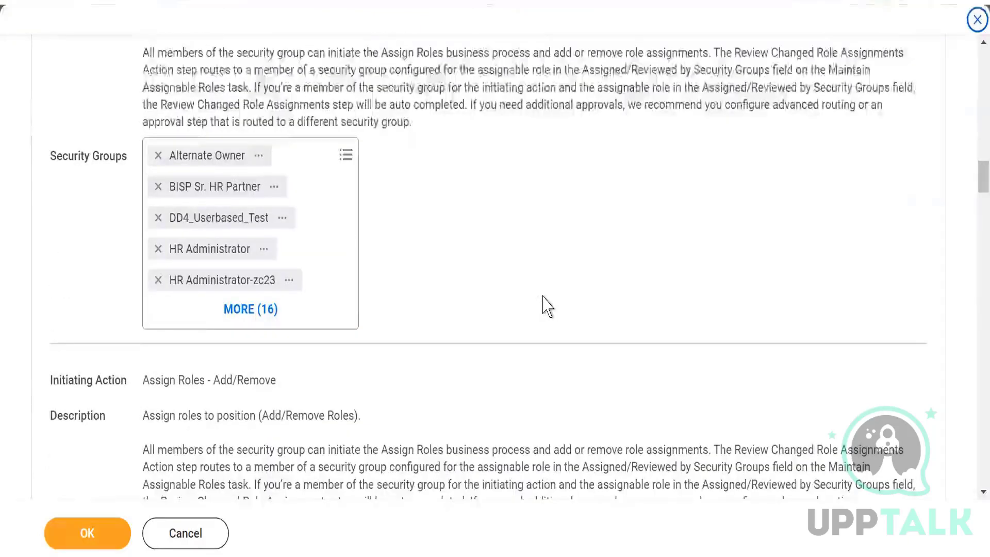
scroll(547, 306, "up", 2)
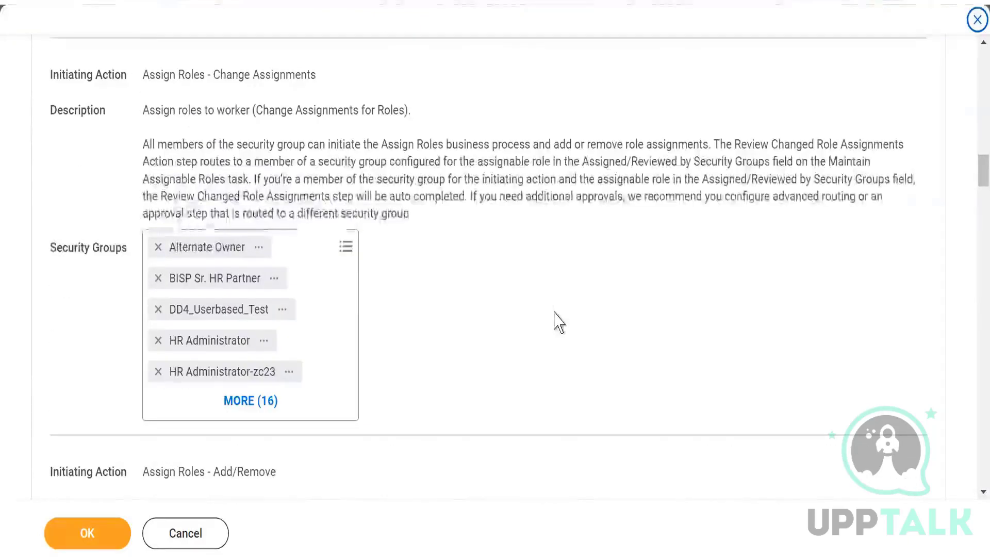
scroll(560, 312, "up", 5)
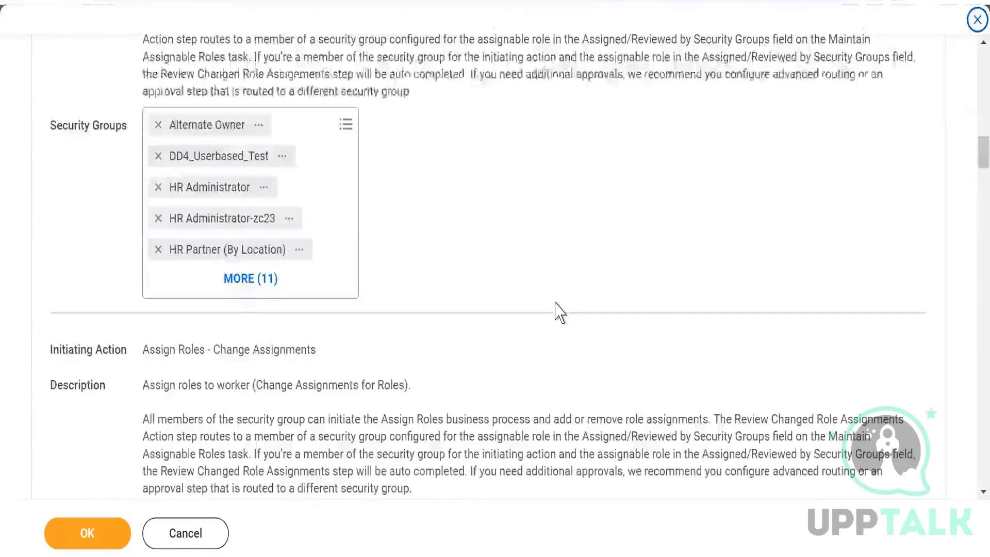
scroll(560, 312, "up", 3)
scroll(560, 312, "up", 8)
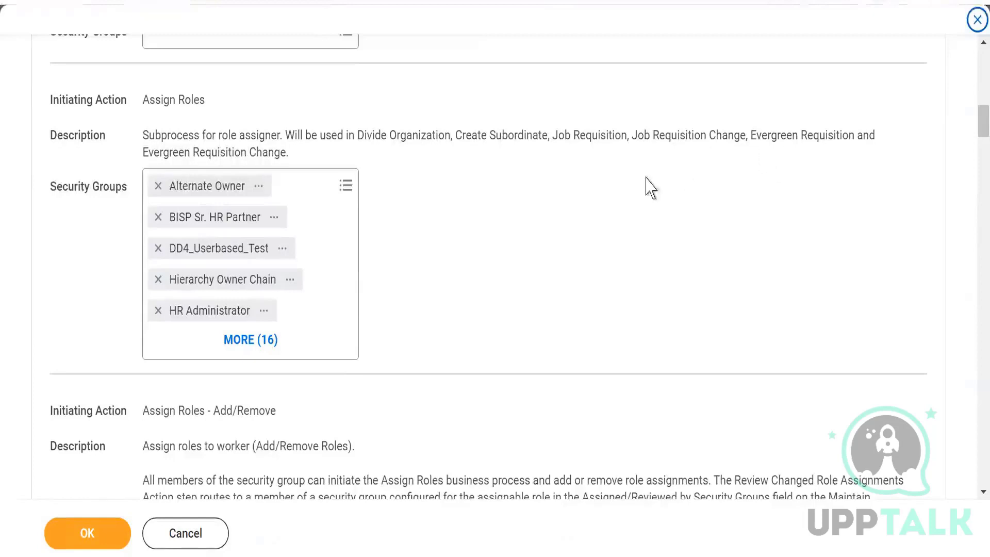
left_click(348, 187)
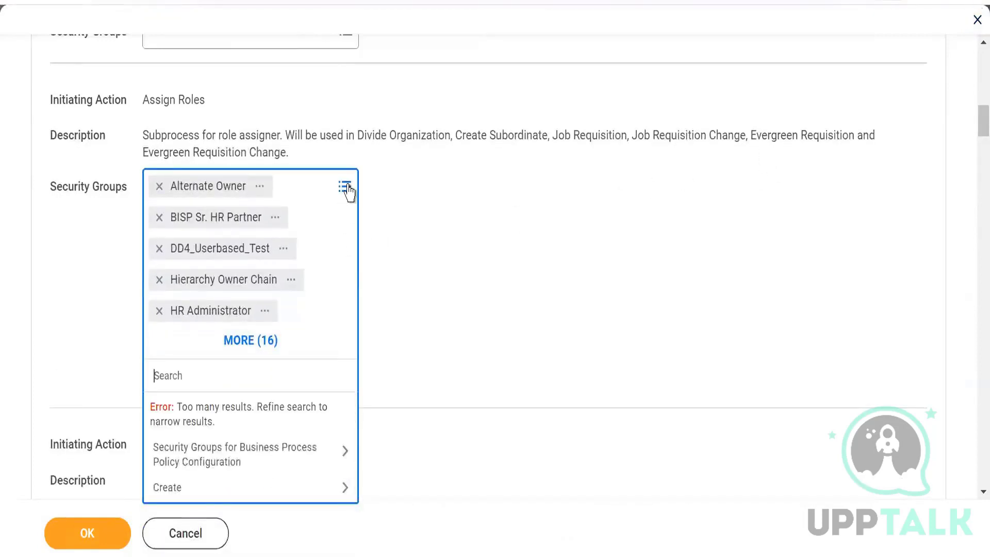
type("sk")
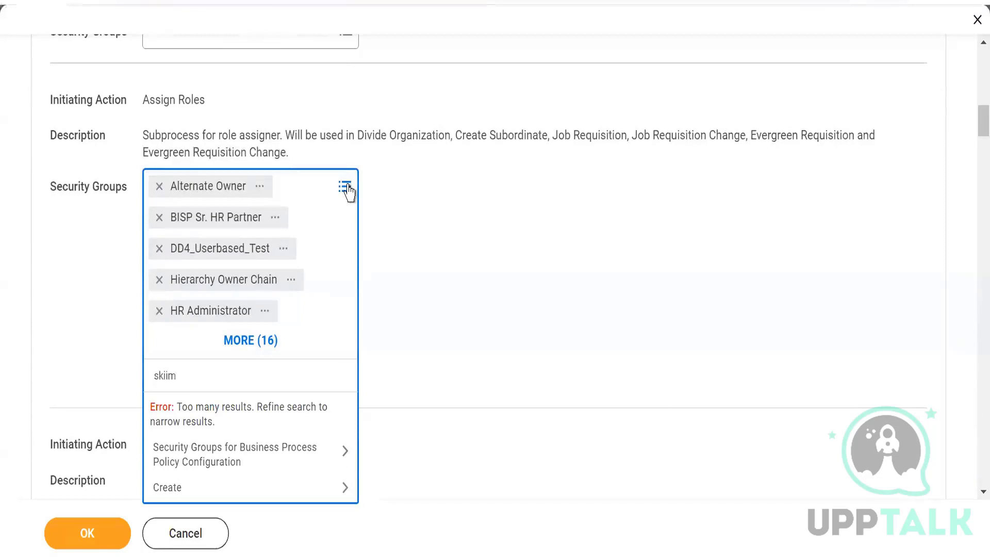
type("iim")
key("Return")
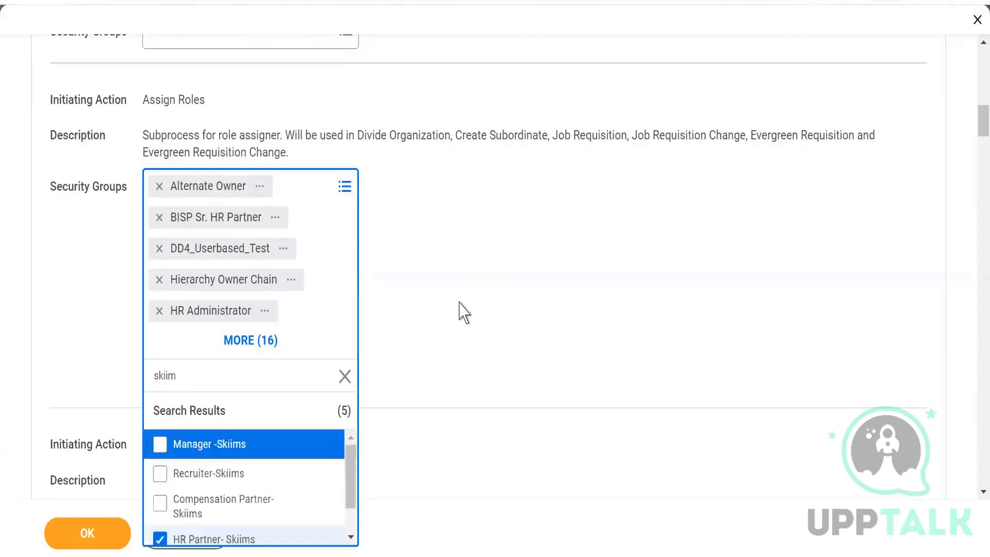
left_click_drag(351, 500, 350, 523)
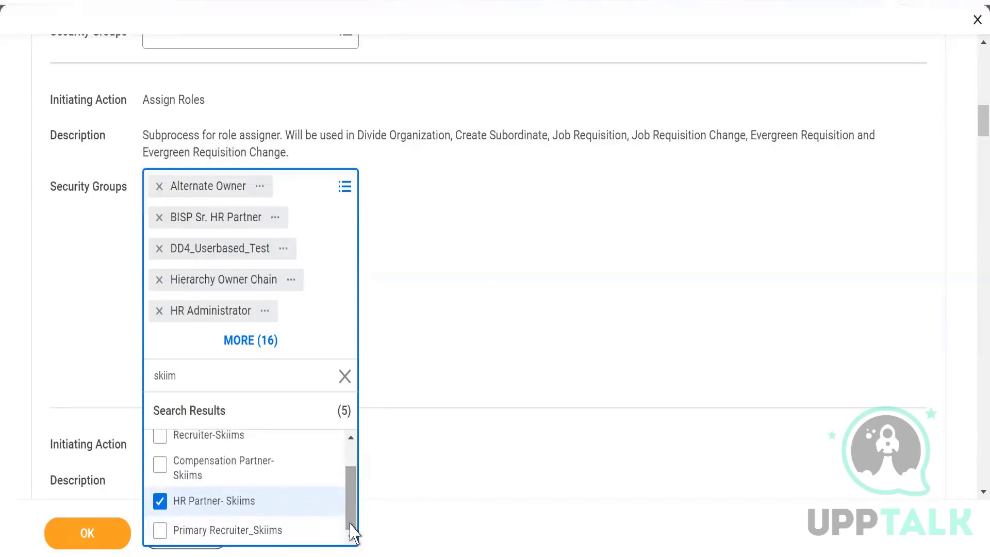
left_click(600, 256)
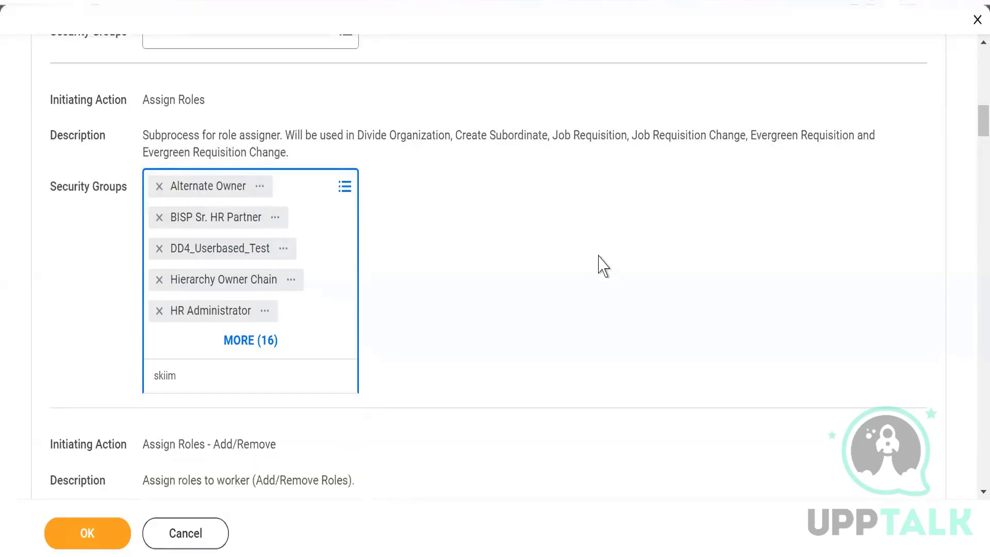
left_click(445, 295)
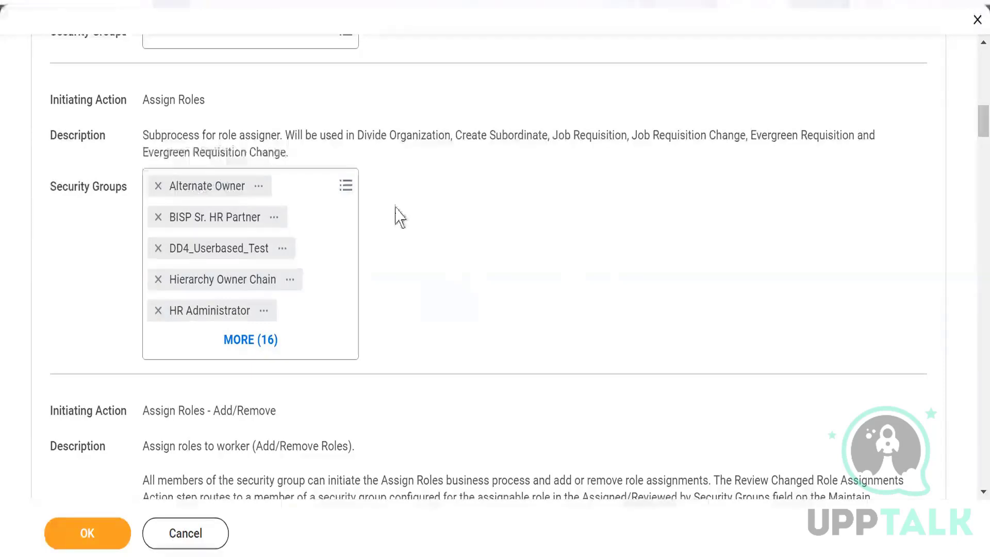
scroll(396, 217, "up", 10)
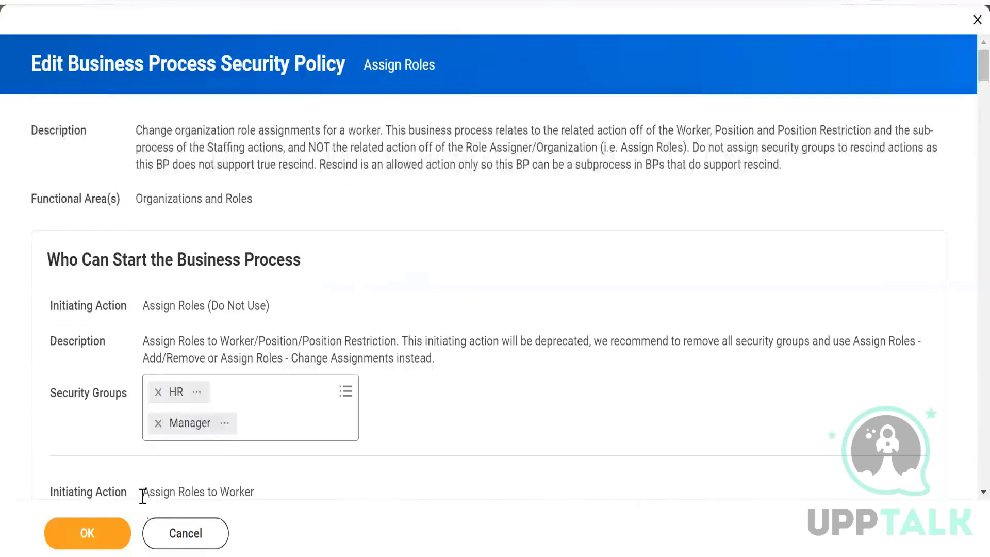
left_click(177, 533)
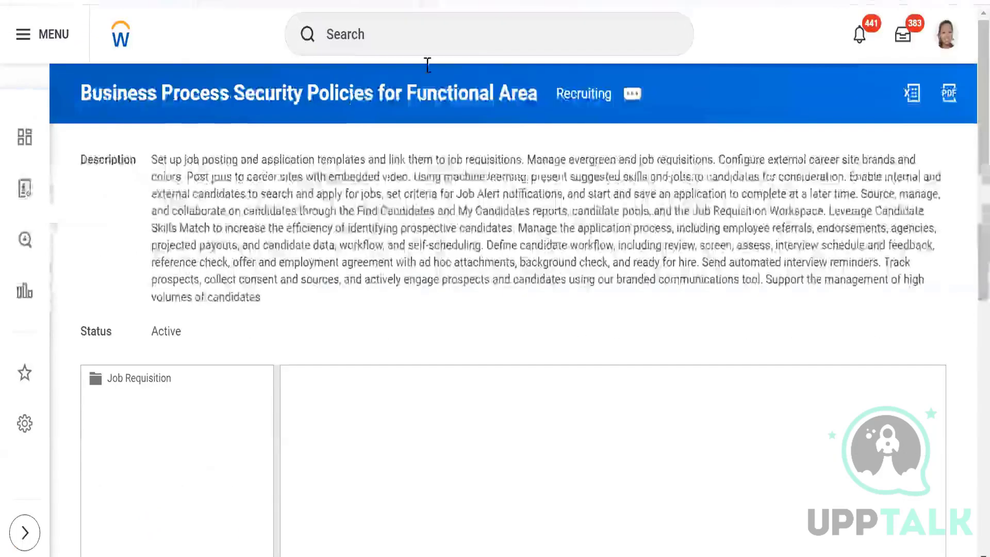
Rerun Business Process Security Policies for Functional Area from recent searches with Recruiting selected
left_click(418, 38)
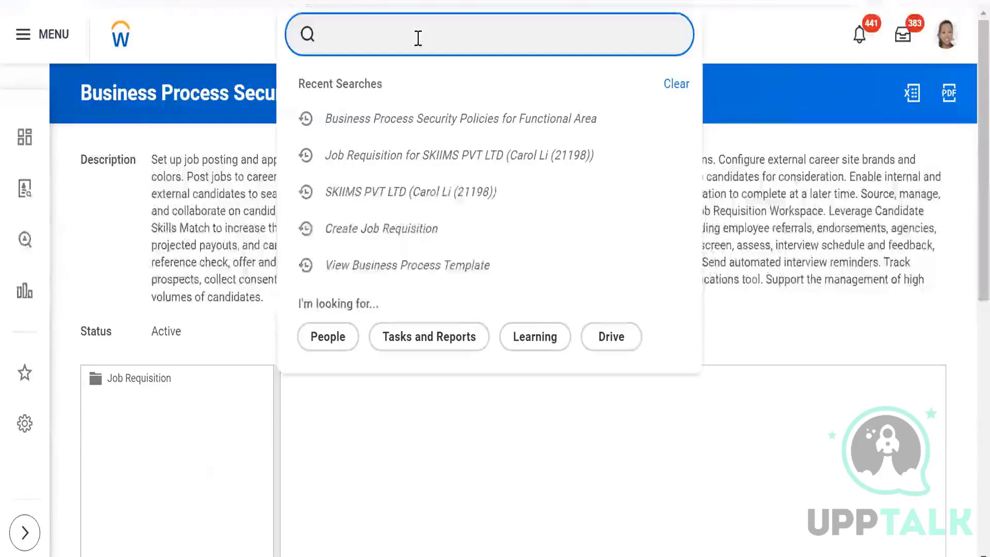
left_click(433, 119)
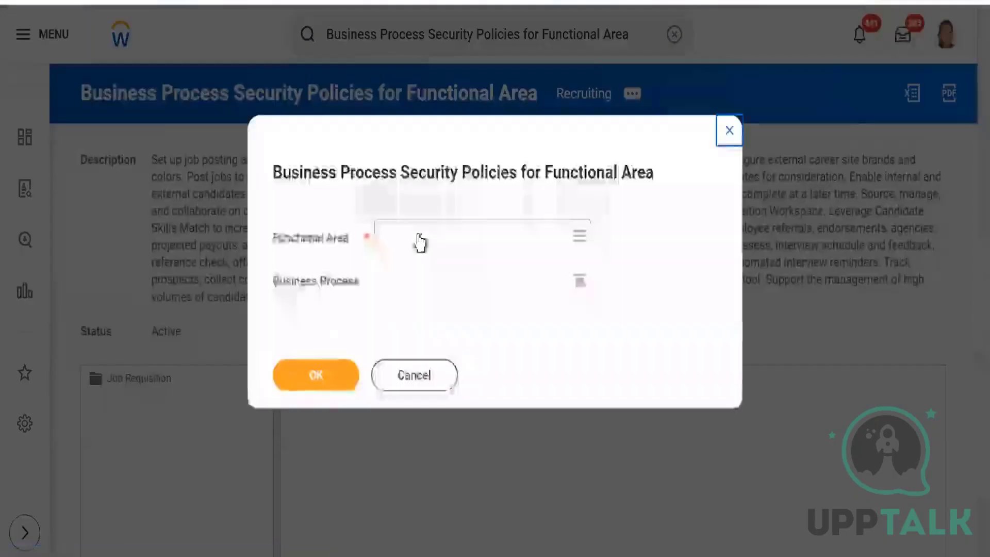
left_click(419, 236)
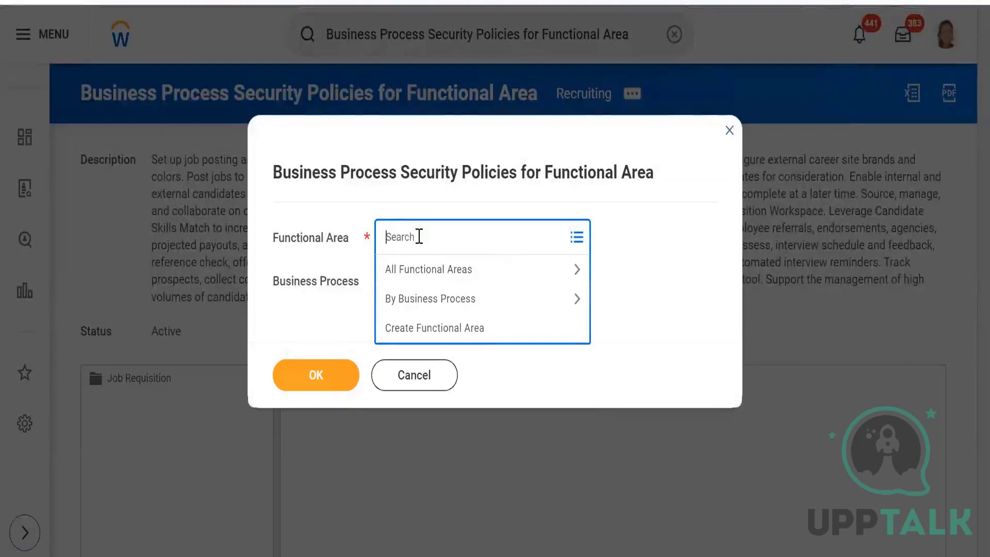
type("recr")
key("Return")
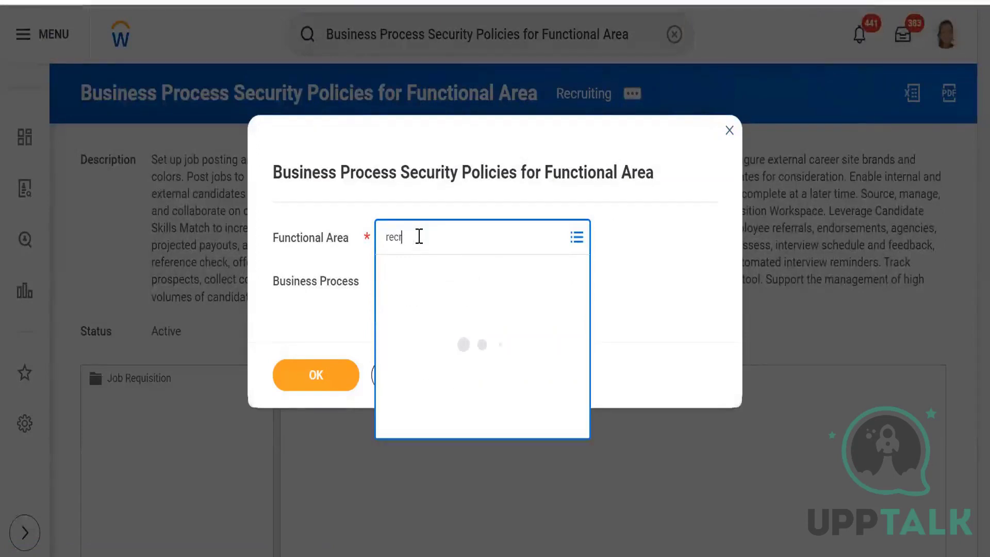
left_click(422, 312)
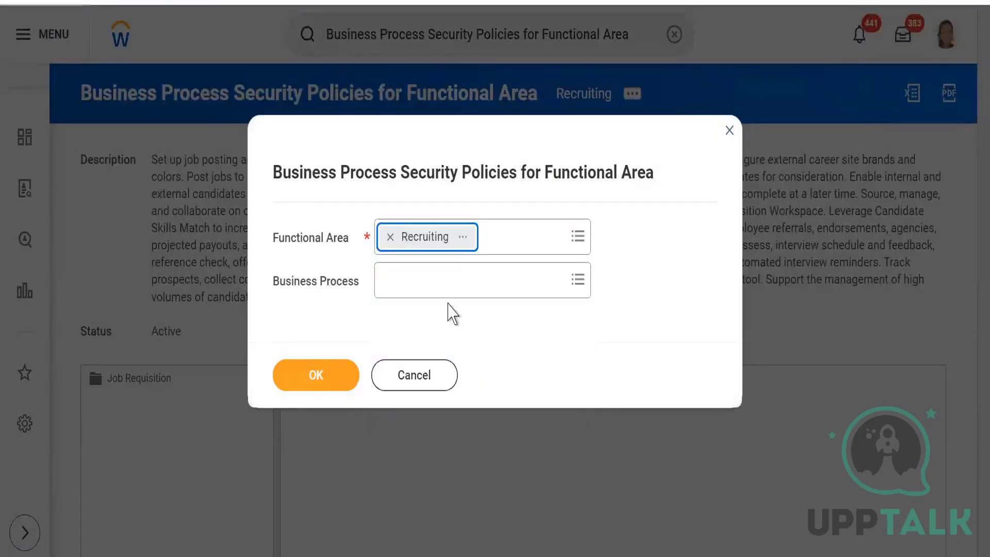
Choose Create Position as the business process and run the report
left_click(449, 287)
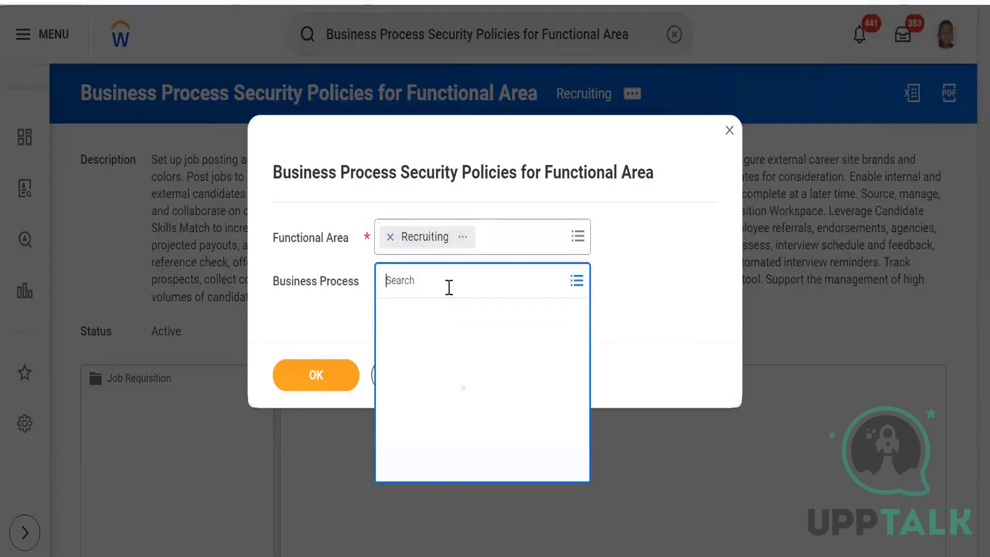
type("crea")
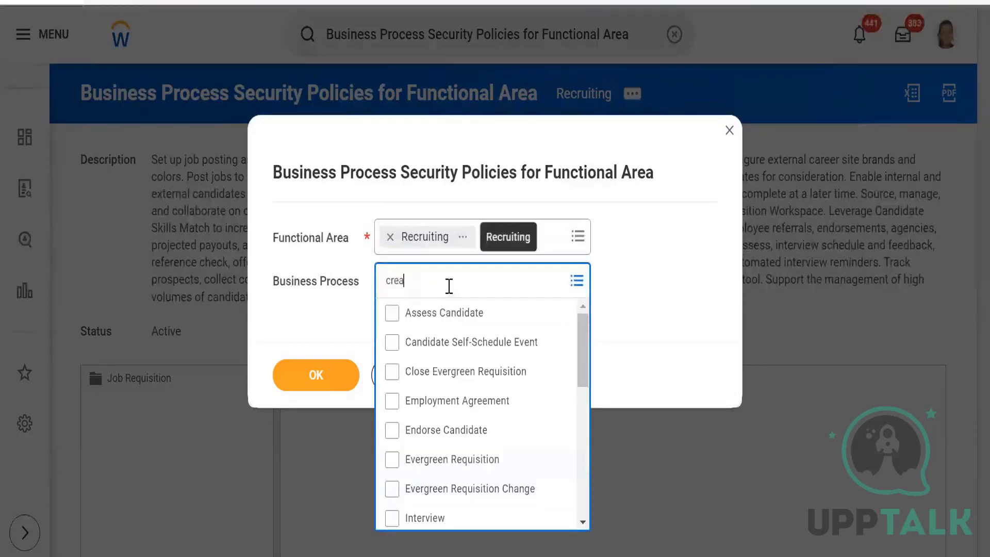
type("te position")
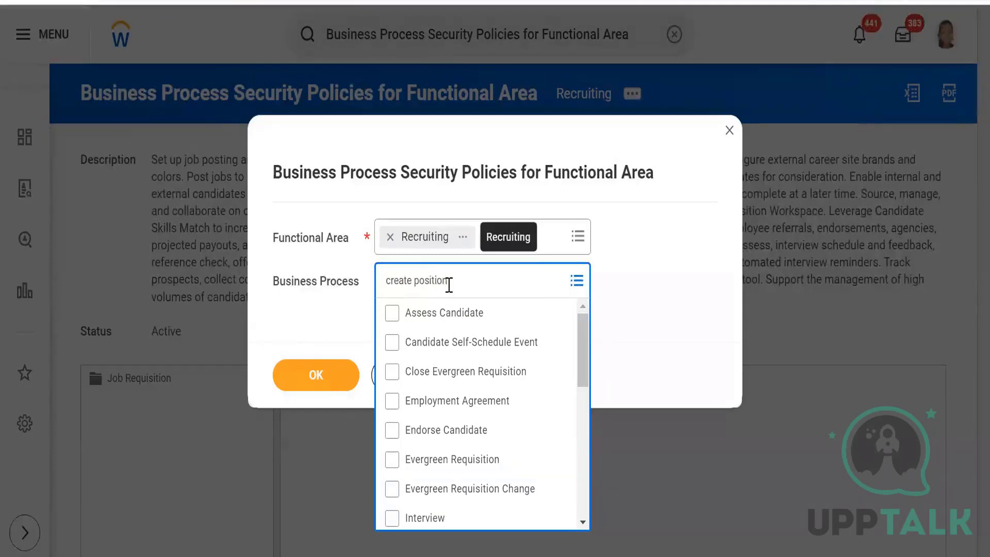
scroll(435, 440, "down", 3)
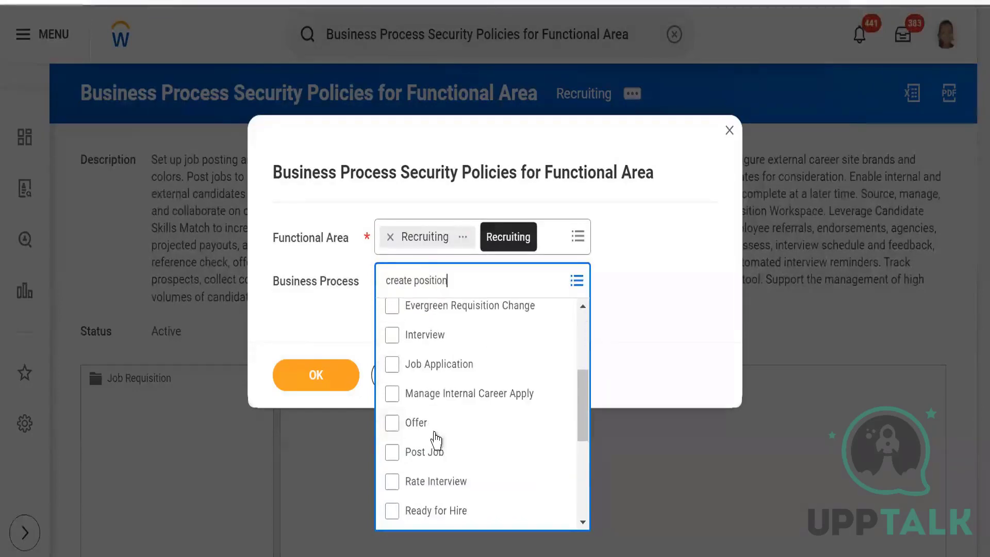
key("Return")
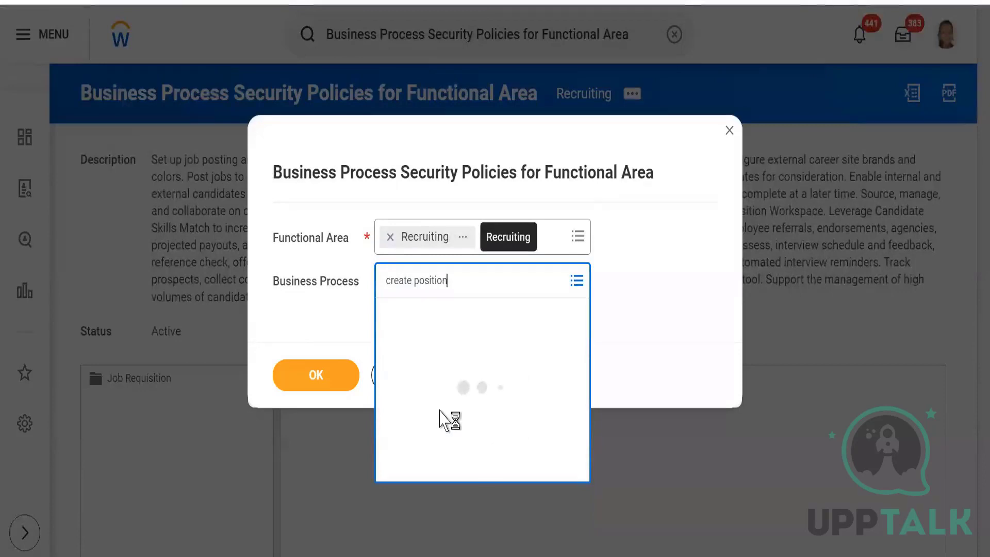
left_click(291, 390)
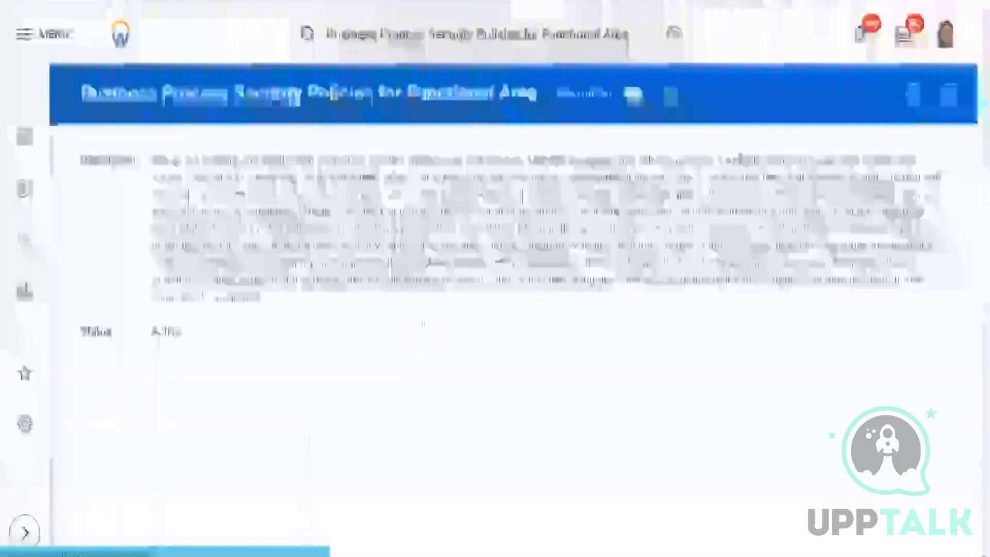
scroll(304, 394, "down", 2)
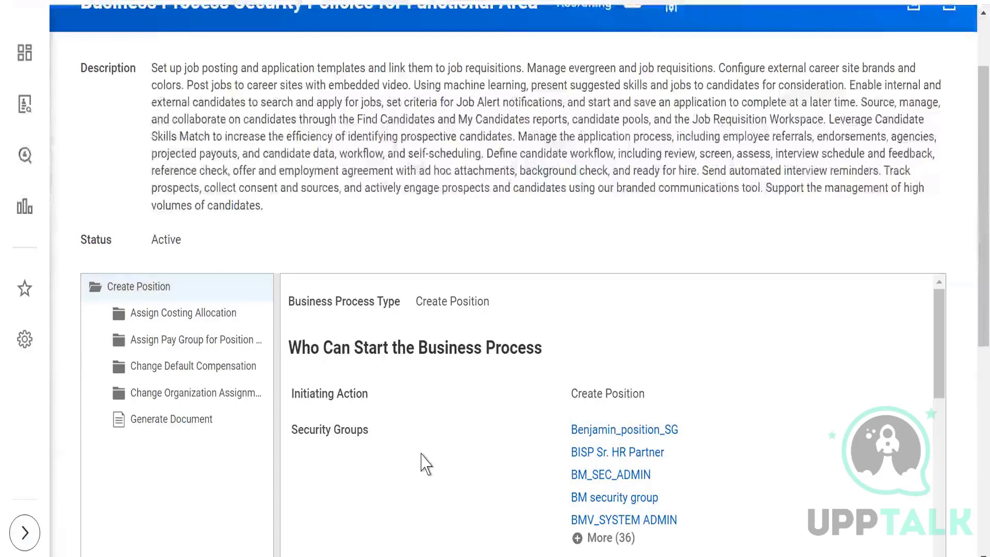
scroll(421, 463, "down", 10)
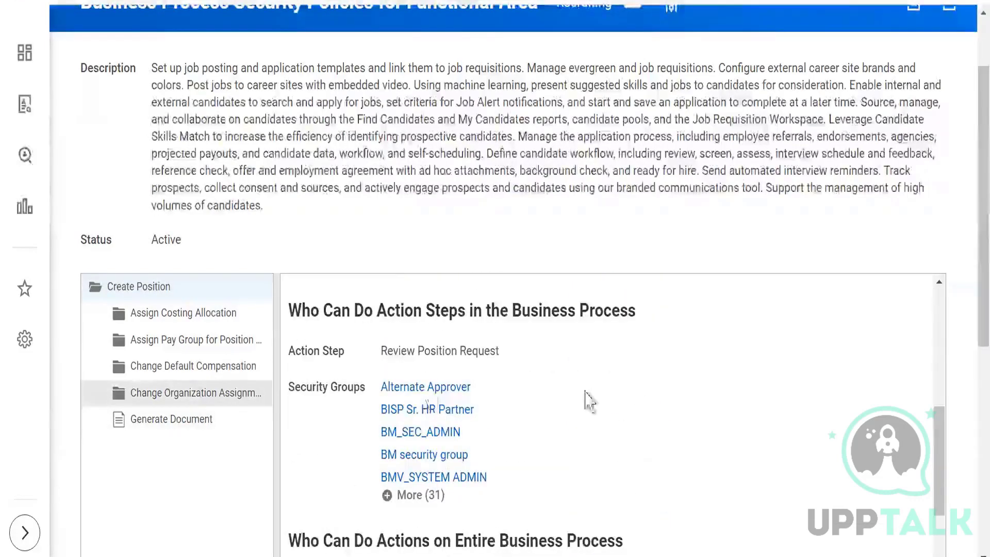
scroll(587, 401, "down", 15)
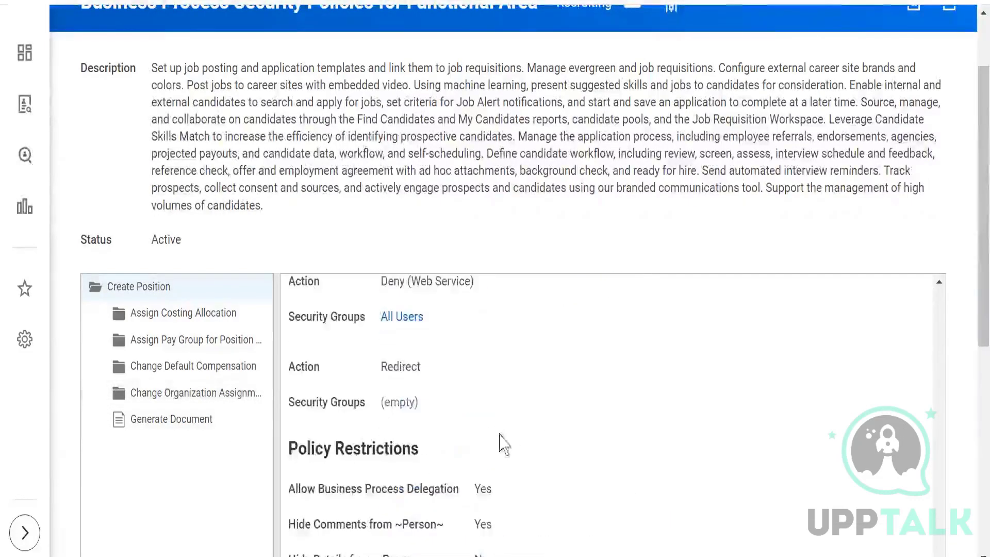
scroll(490, 435, "down", 7)
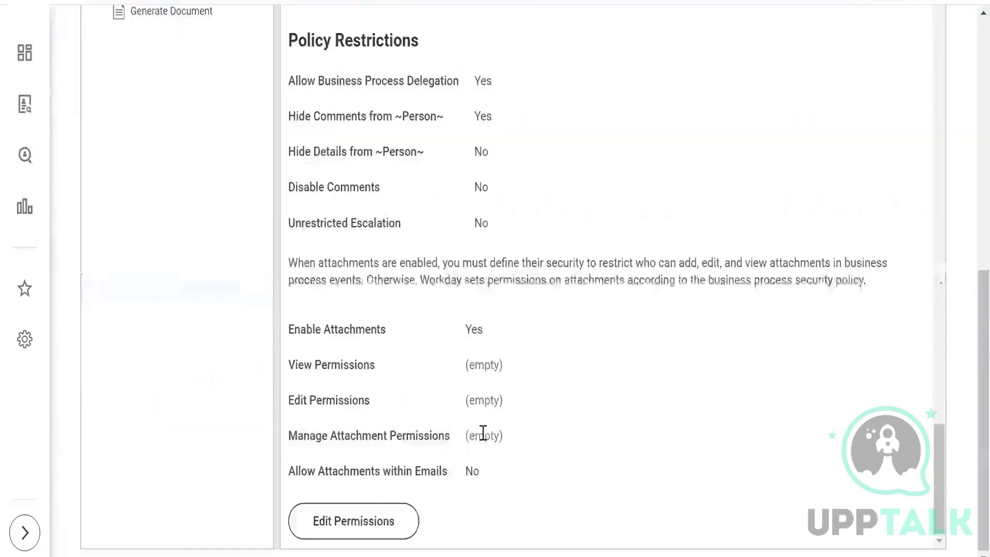
Review the Create Position Edit Permissions form, cancel it, and clear the search bar
left_click(344, 530)
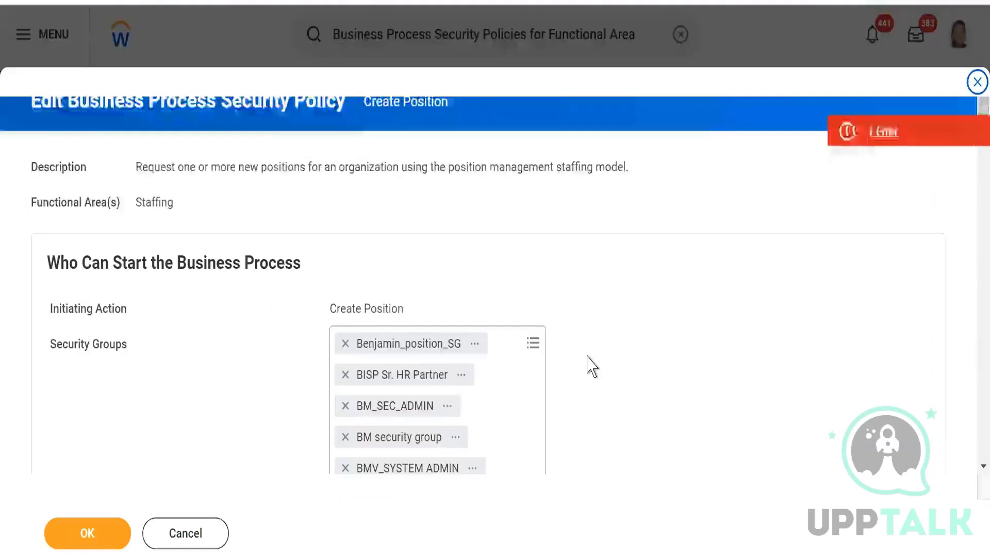
scroll(590, 356, "down", 4)
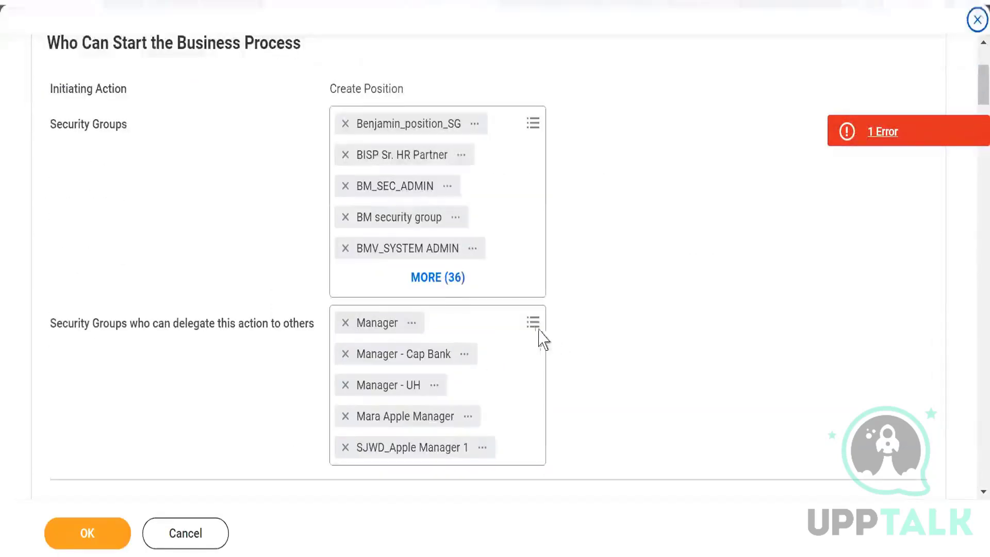
scroll(515, 356, "up", 4)
left_click(180, 536)
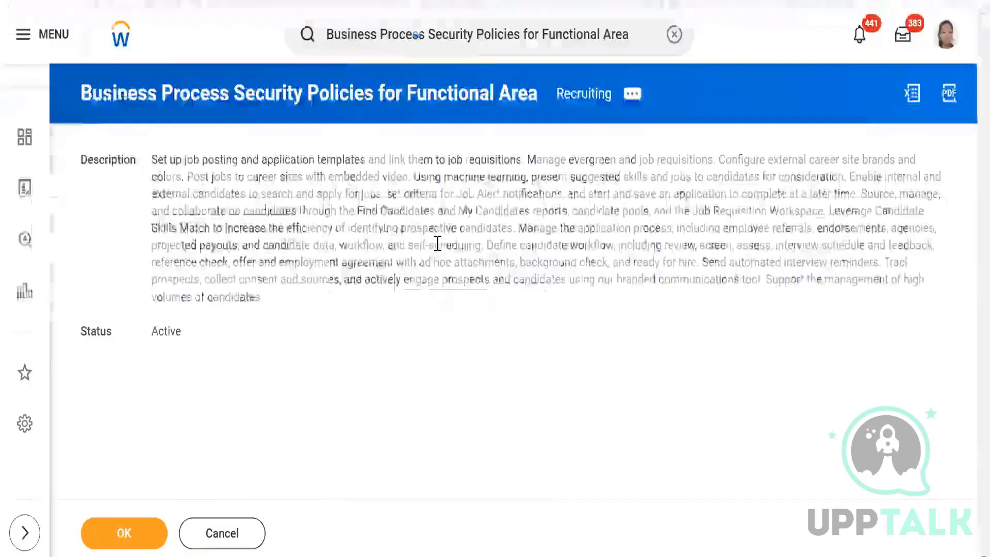
left_click(675, 35)
left_click(679, 37)
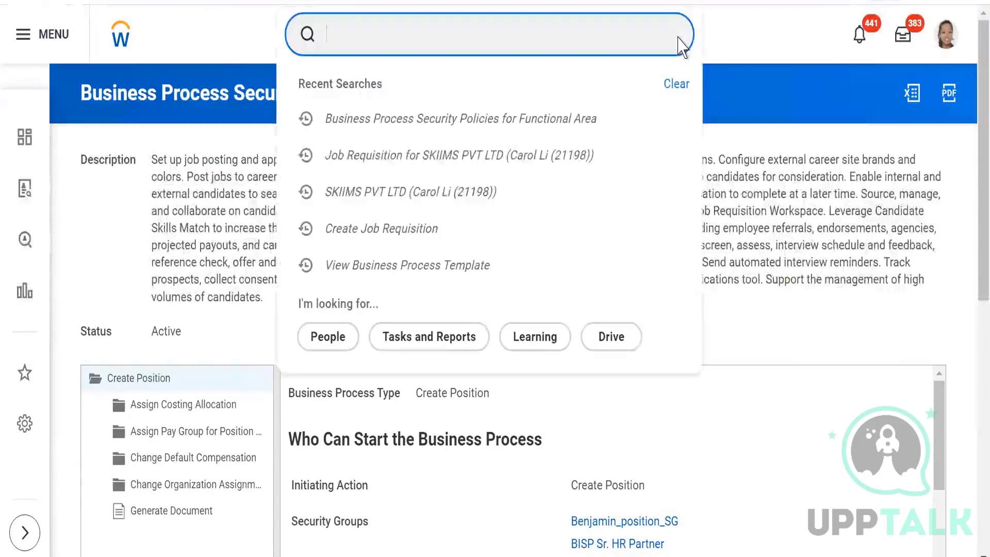